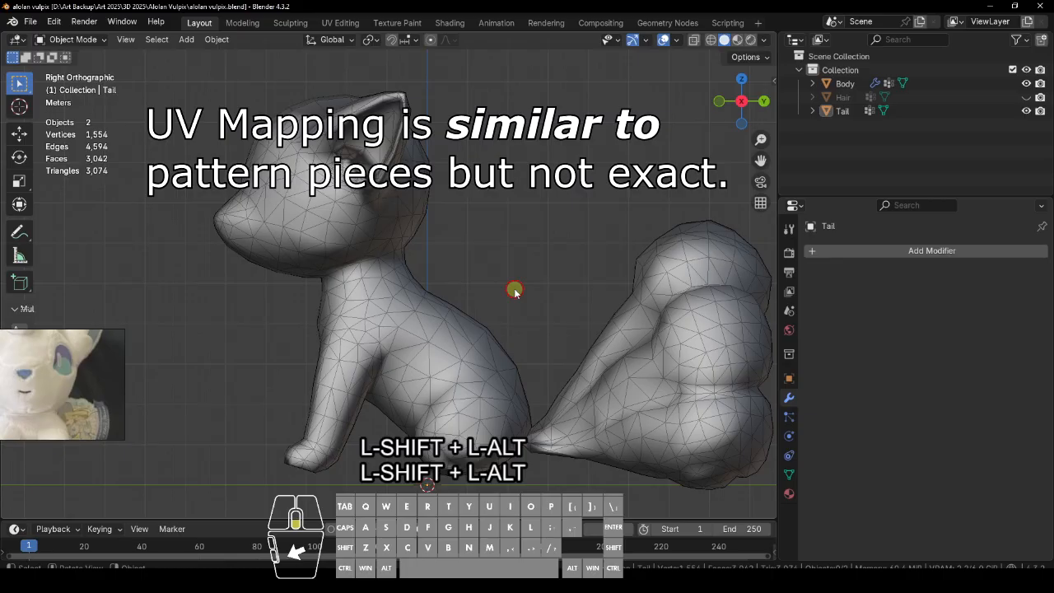
Step: Select the fox's Body mesh and switch the viewport to Material Preview shading
drag(367, 258, 410, 322)
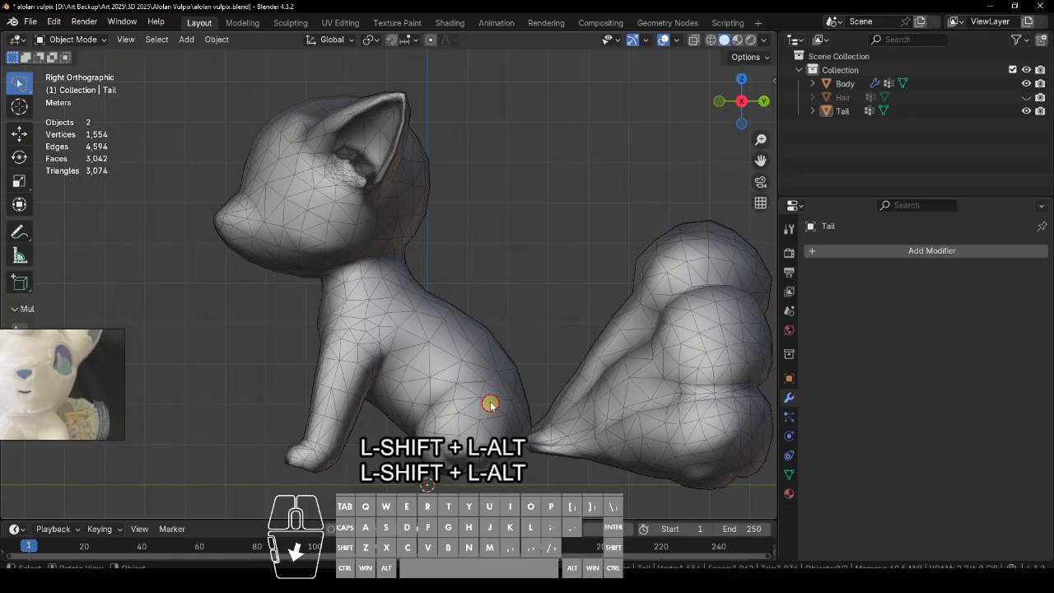
alt+drag(431, 419, 658, 320)
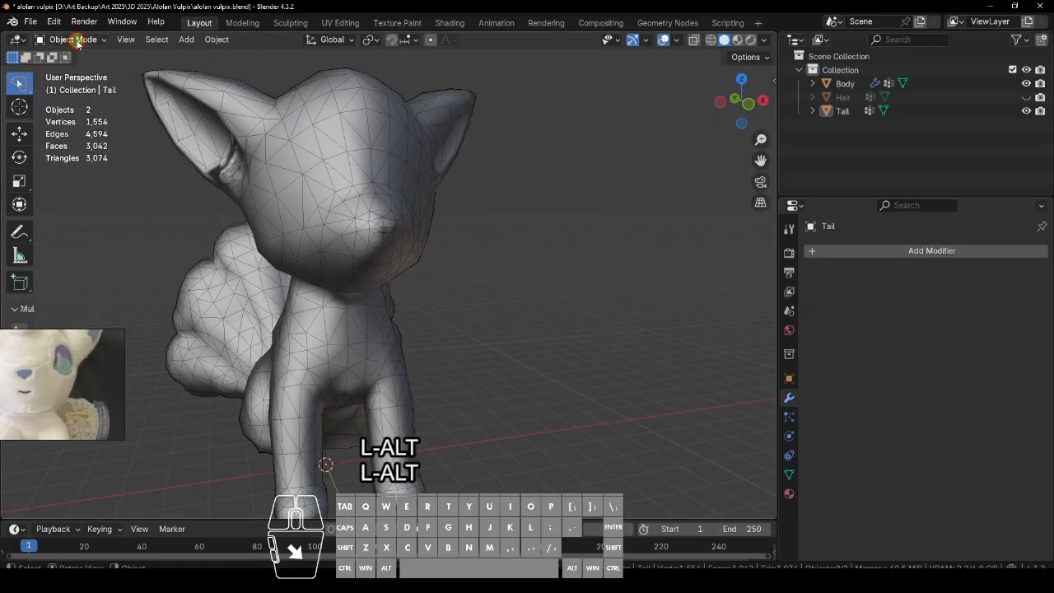
alt+shift+drag(418, 192, 453, 202)
click(454, 203)
click(737, 41)
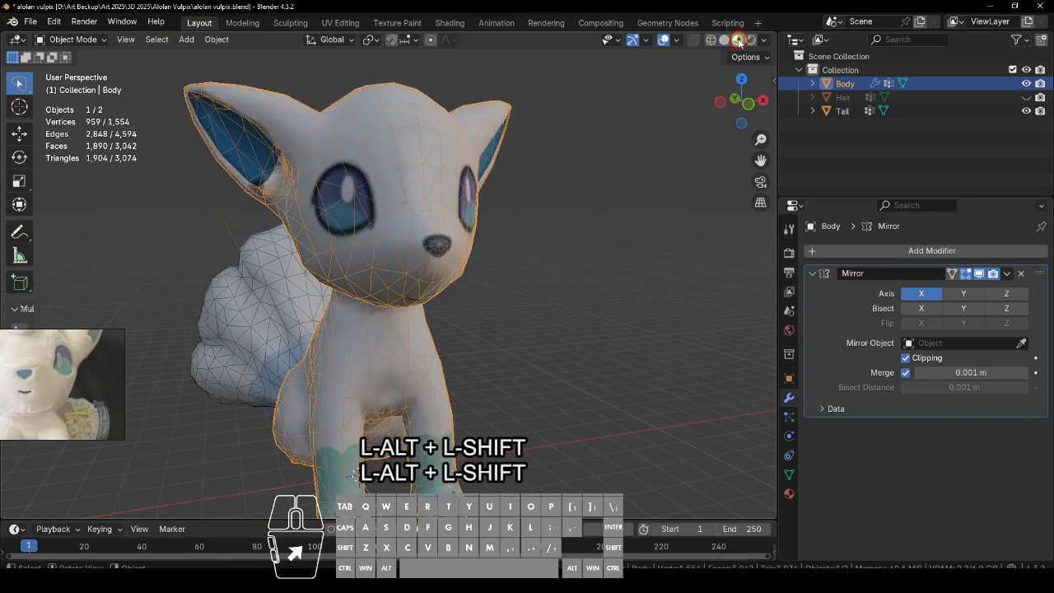
click(762, 100)
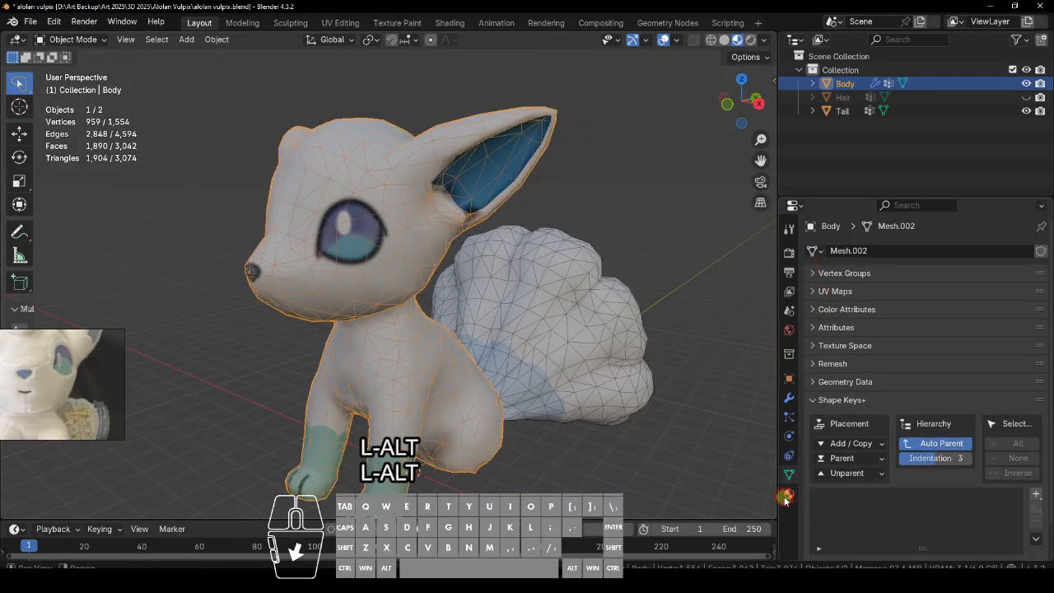
Step: Remove the existing rokona_mt material slot from the Body object
click(788, 494)
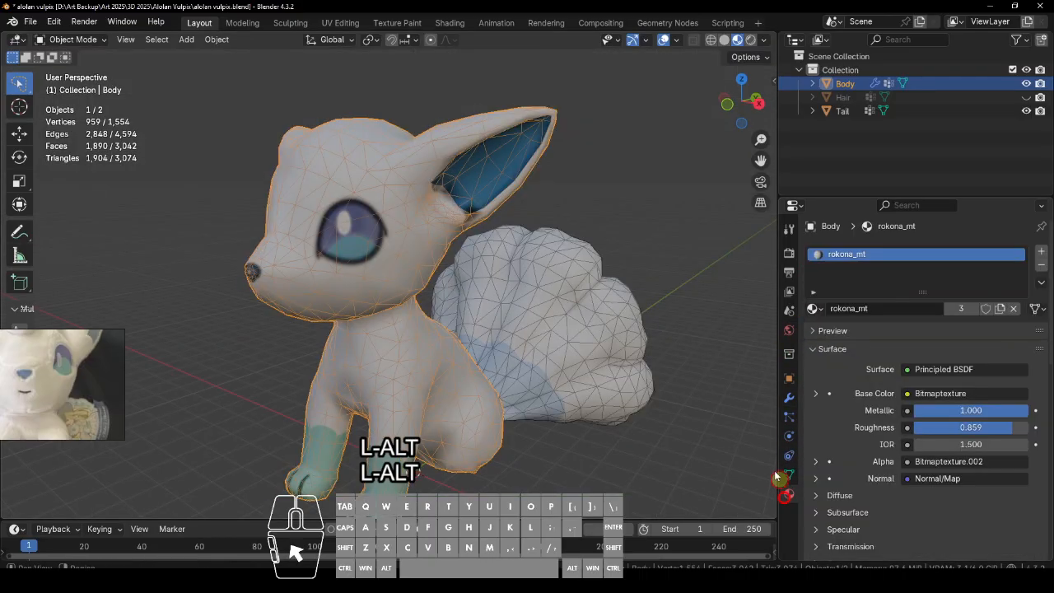
click(1041, 264)
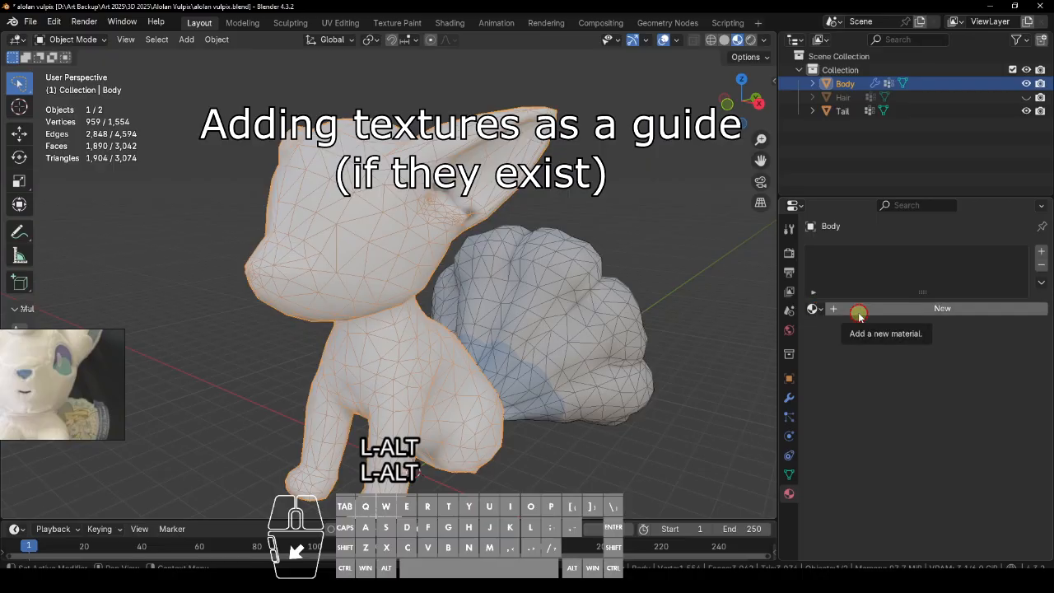
click(789, 496)
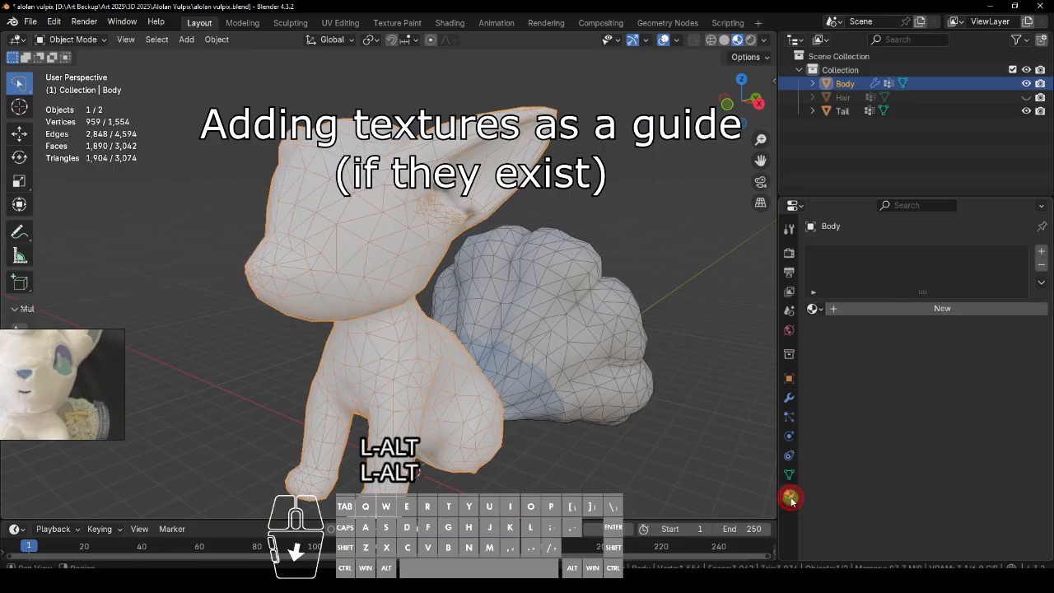
click(63, 39)
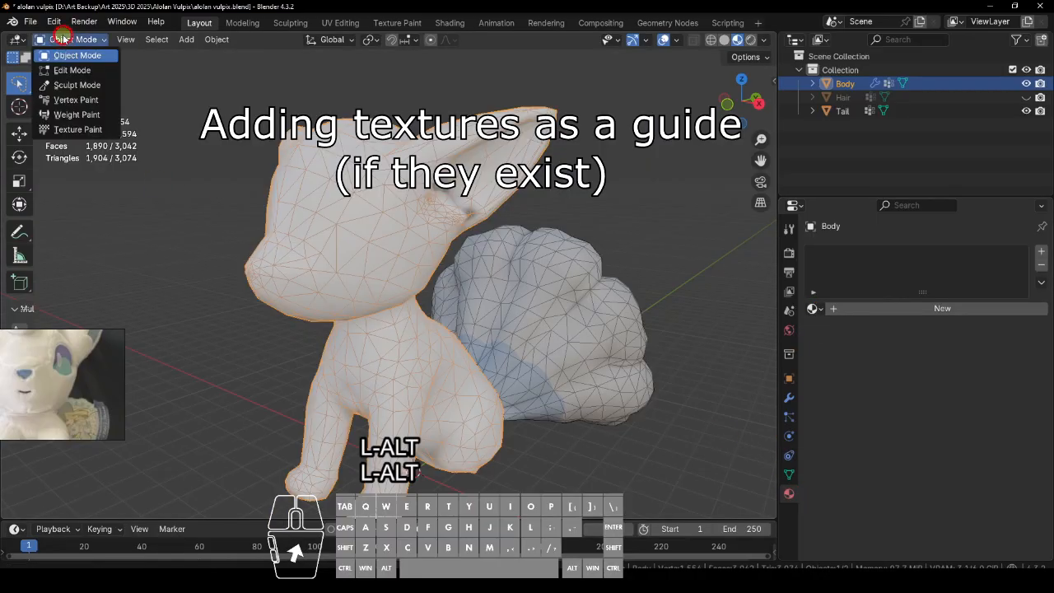
Step: Add a new material to the Body and name it MyMaterial
click(863, 308)
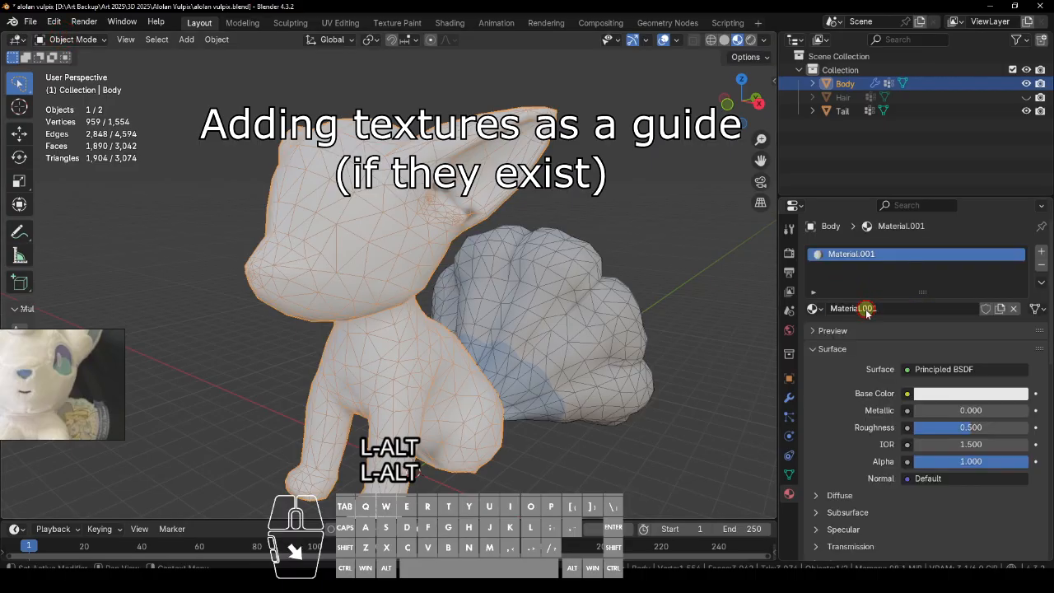
click(895, 311)
text(My)
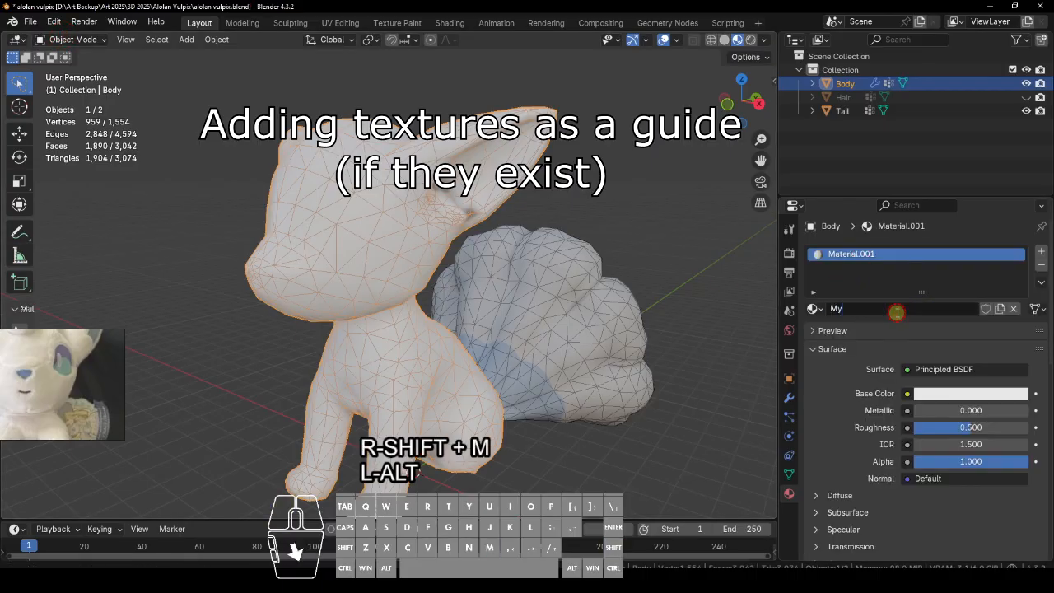
text(Material)
key(Return)
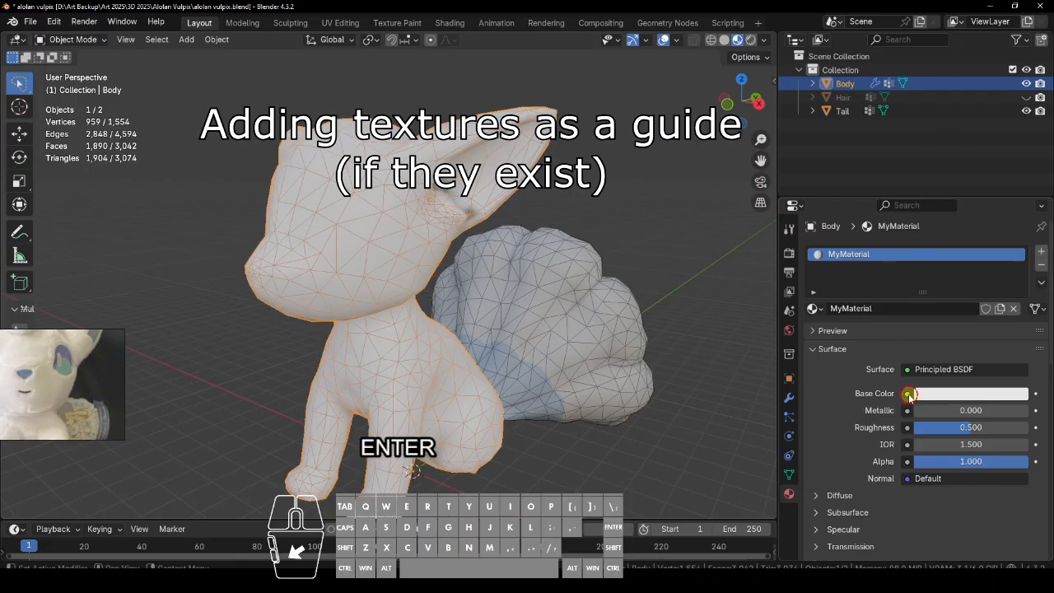
Step: Assign an Image Texture to MyMaterial's base color and load the Bitmaptexture image from the images folder
click(908, 394)
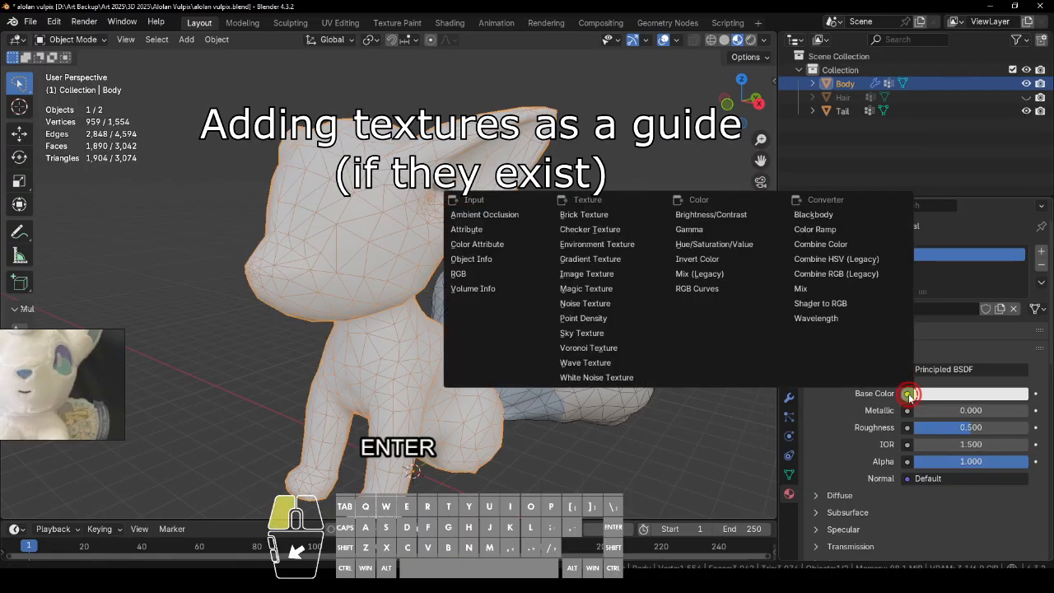
click(600, 278)
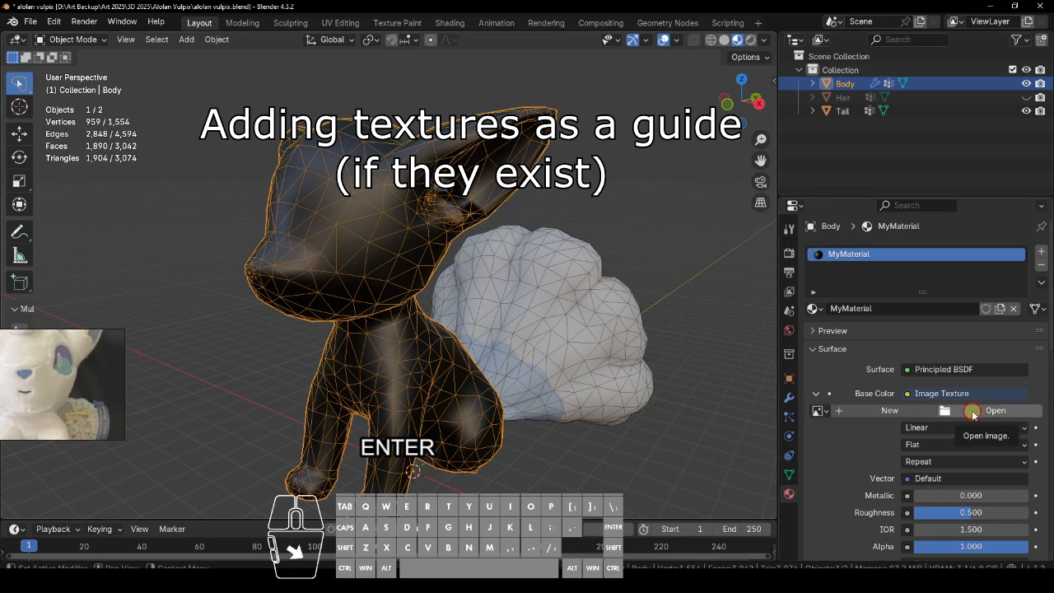
click(972, 411)
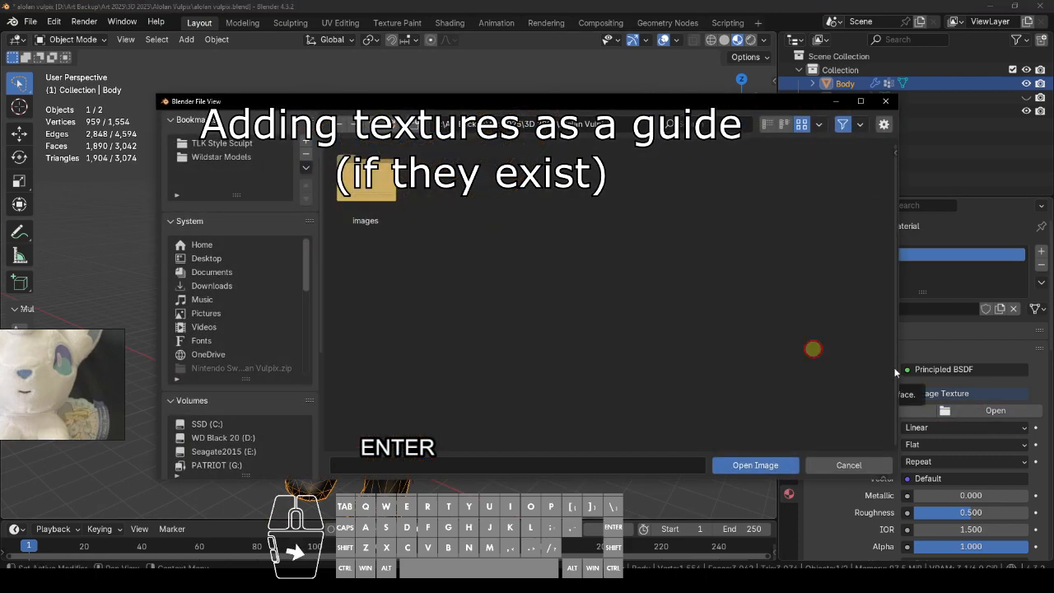
double_click(366, 177)
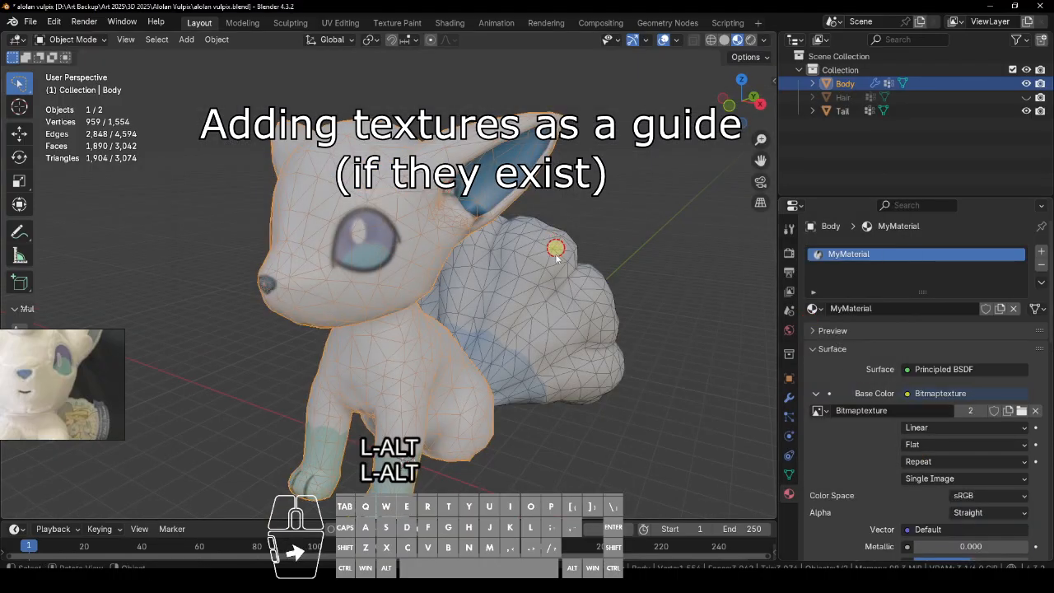
click(673, 369)
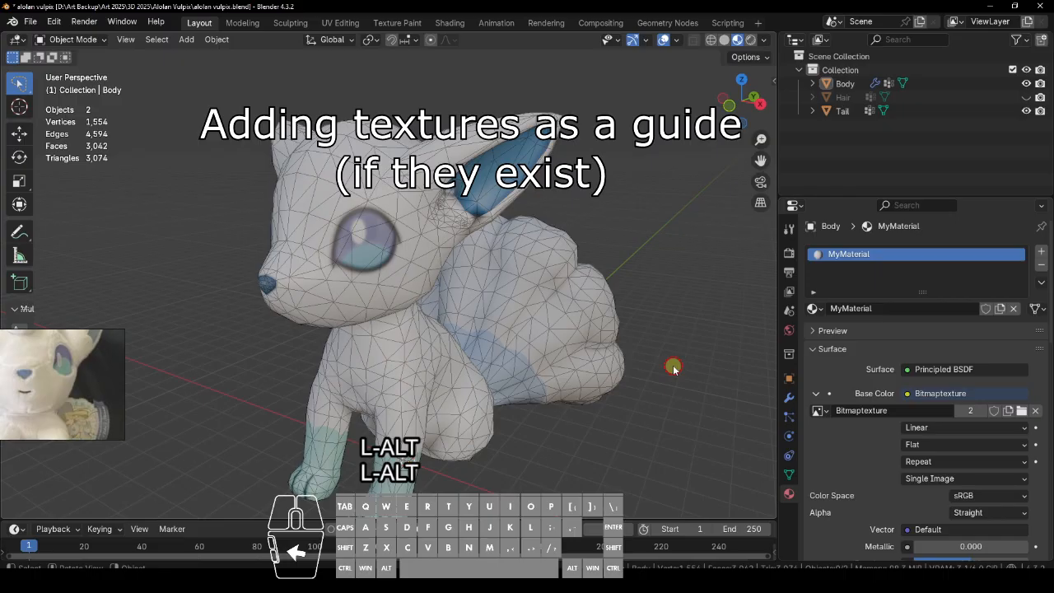
Step: Select the Body and enter Edit Mode in the right orthographic view
click(456, 357)
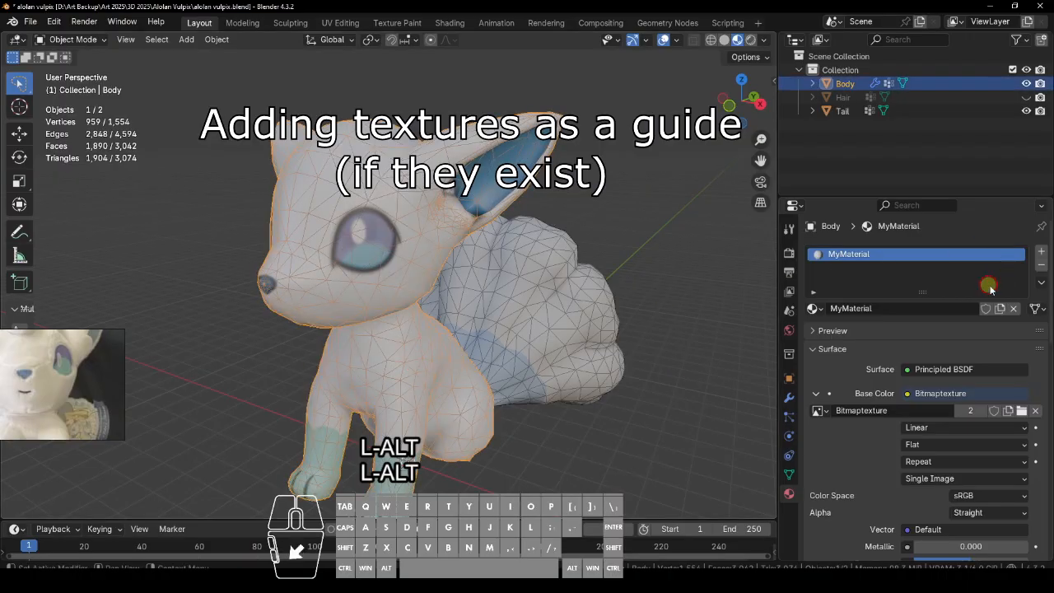
click(759, 107)
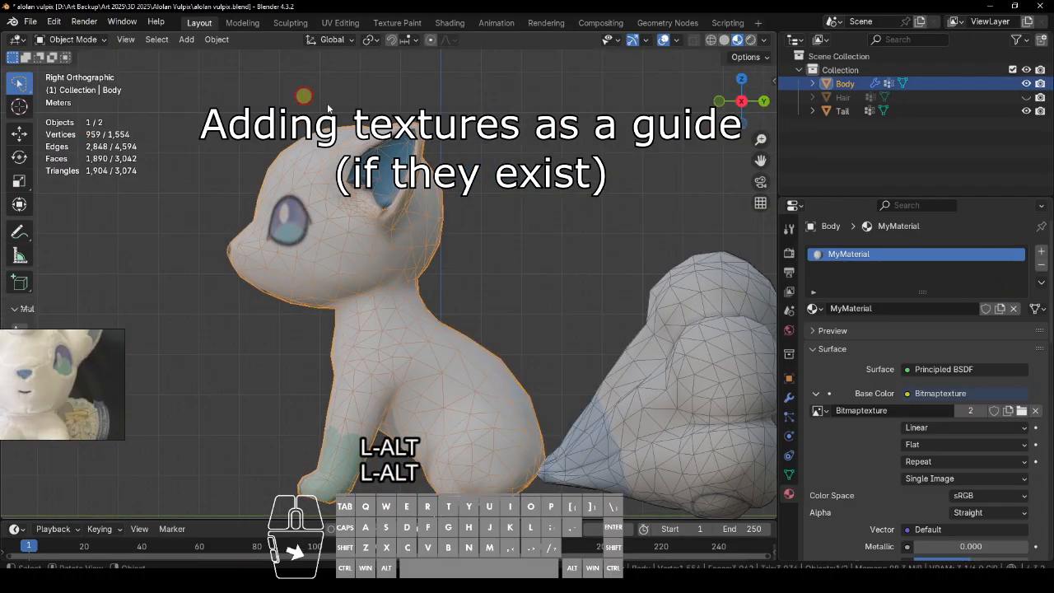
scroll(586, 305, up, 2)
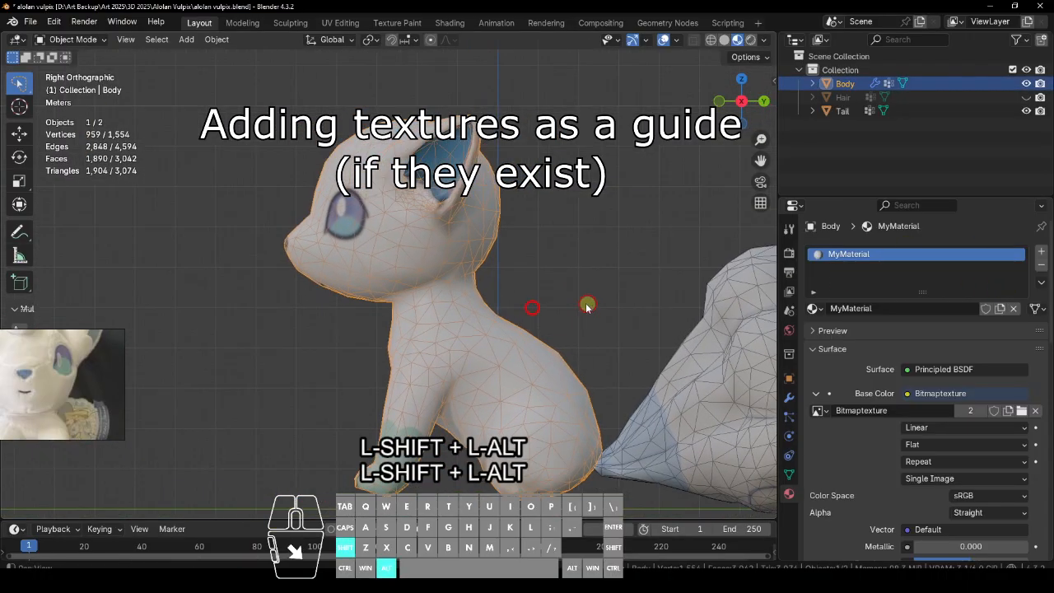
click(99, 40)
click(73, 70)
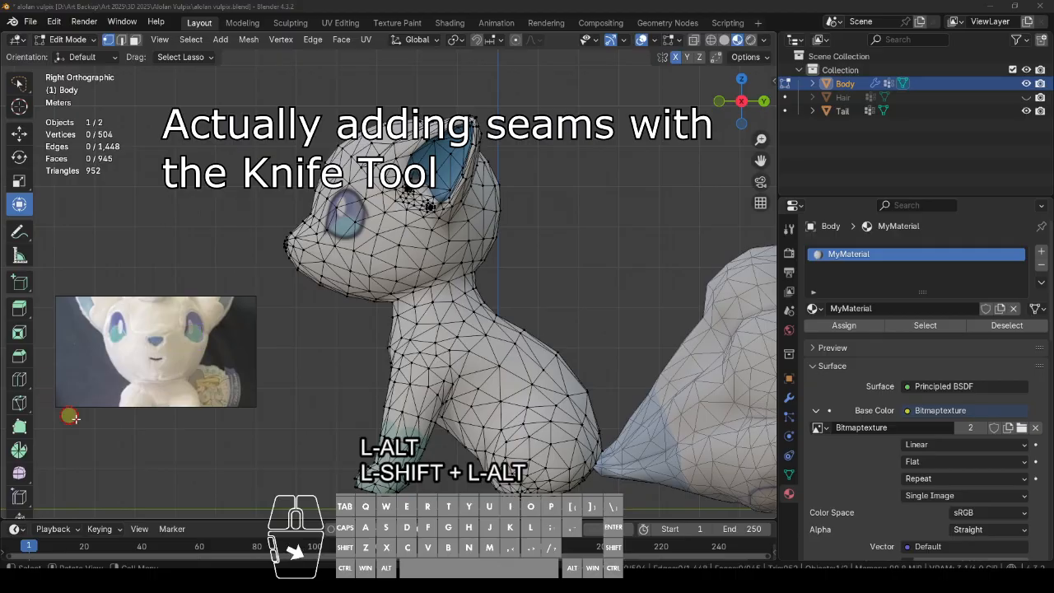
drag(20, 403, 93, 409)
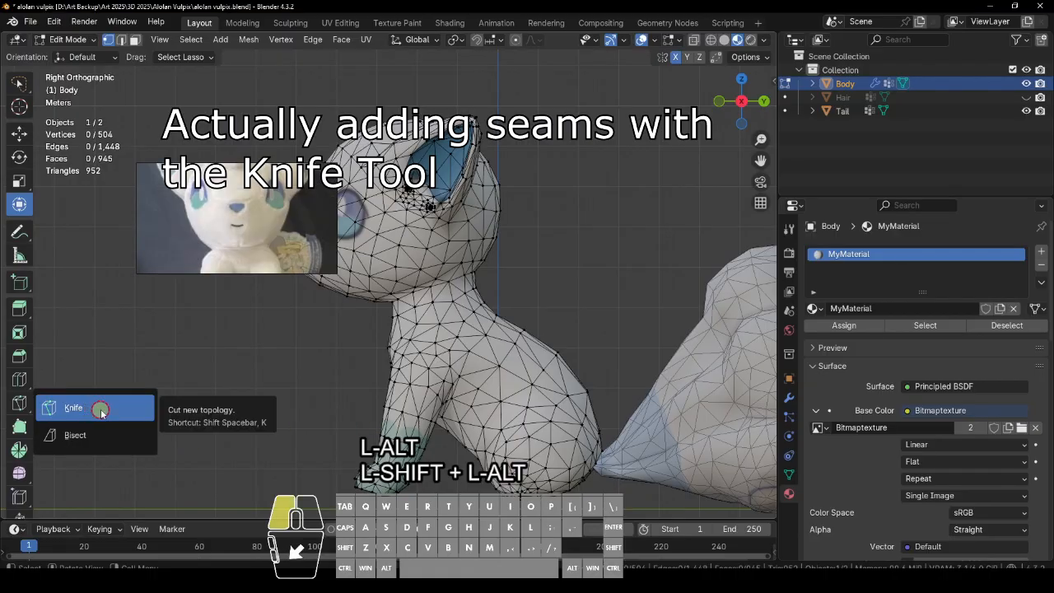
drag(196, 420, 208, 417)
drag(291, 232, 194, 334)
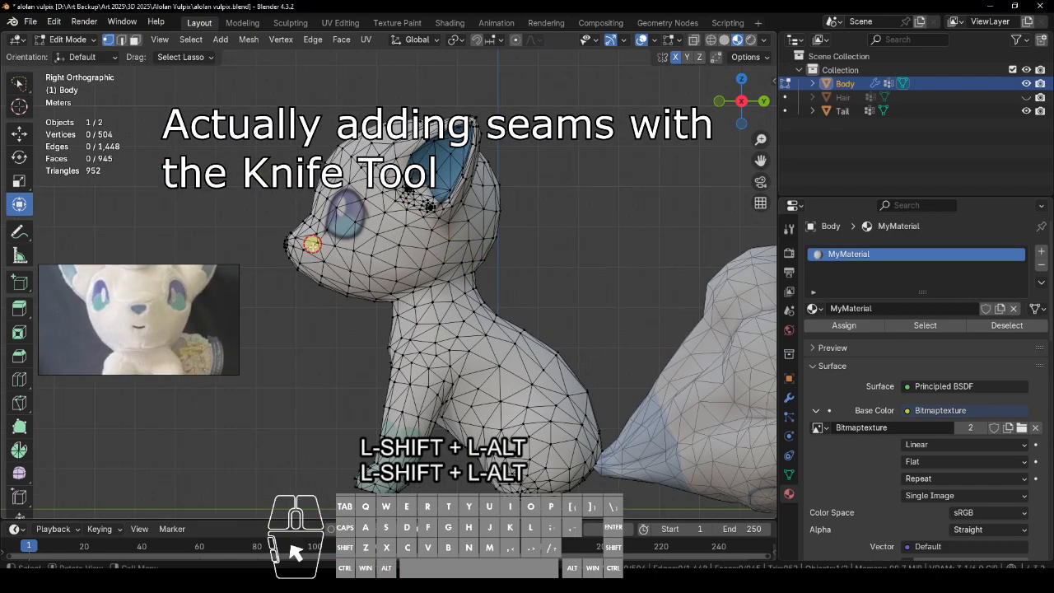
Step: Turn the Body's Mirror modifier display off in the viewport and Edit Mode, and switch it back on
alt+shift+drag(457, 261, 540, 317)
alt+drag(539, 330, 679, 355)
click(788, 398)
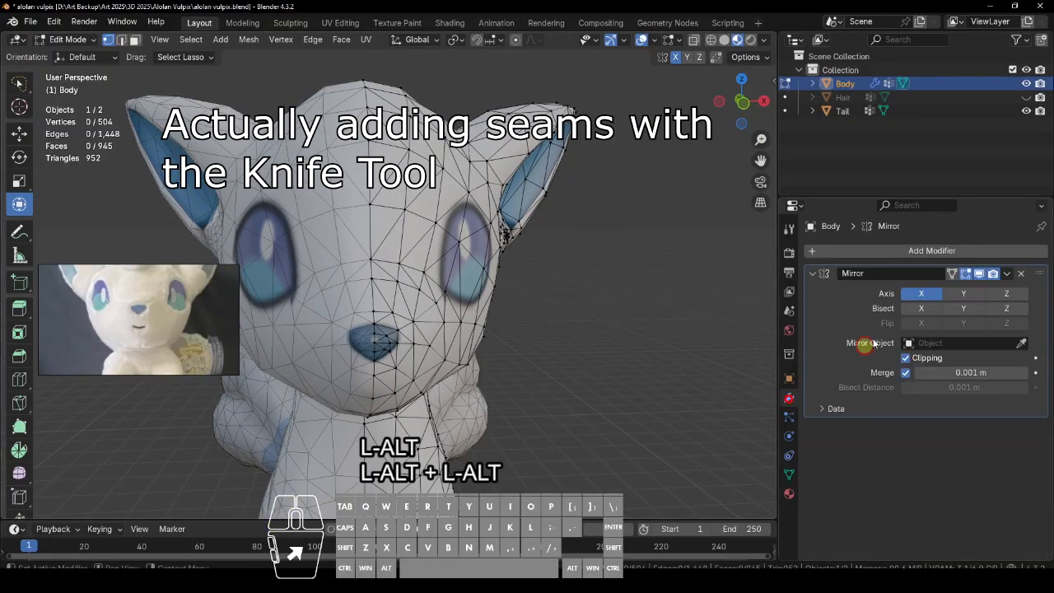
click(978, 274)
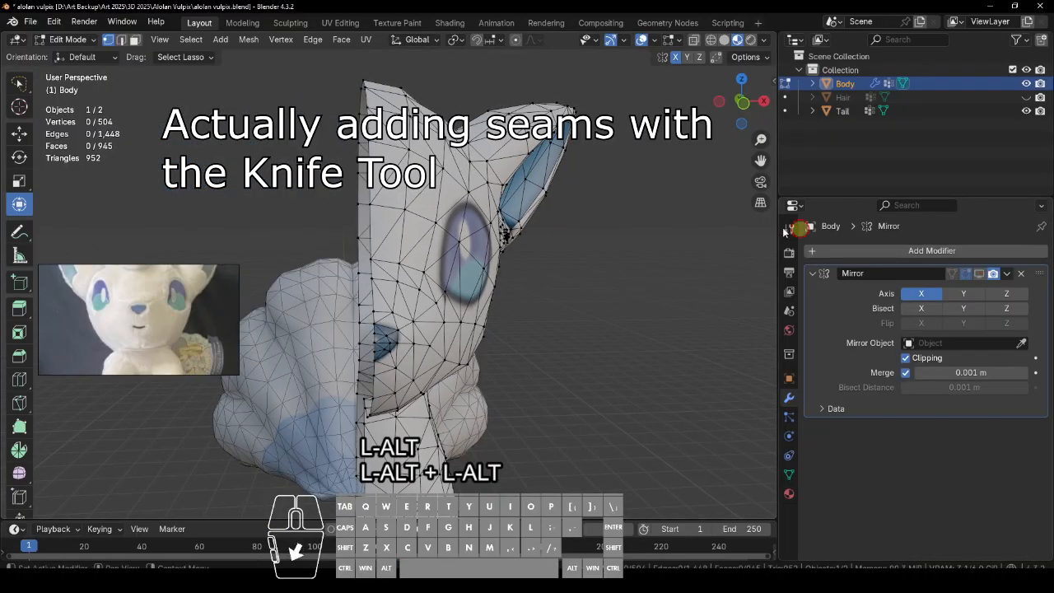
click(966, 273)
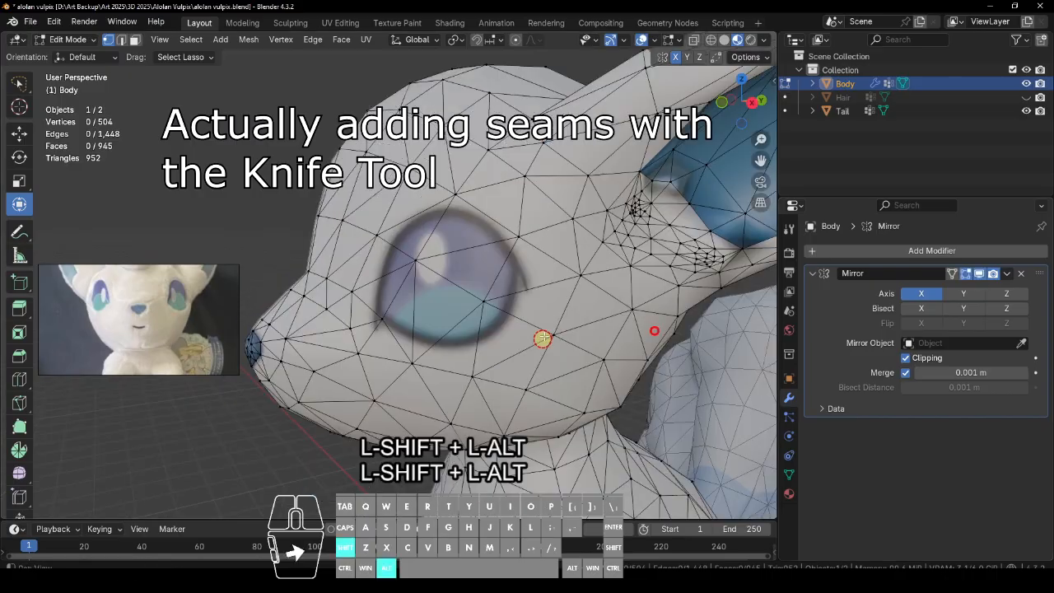
Step: Cut a closed outline around the textured eye, including both corner points, with the Knife tool, and return to the Select Box tool
ctrl+alt+drag(541, 336, 574, 341)
alt+shift+drag(689, 328, 688, 329)
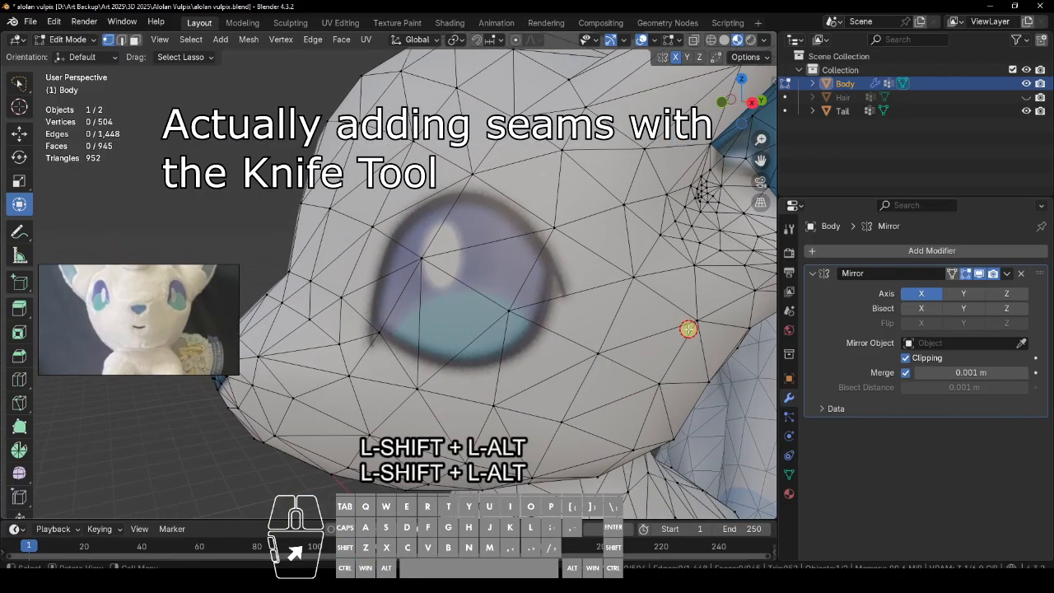
click(20, 403)
click(566, 295)
click(527, 221)
click(496, 202)
click(461, 193)
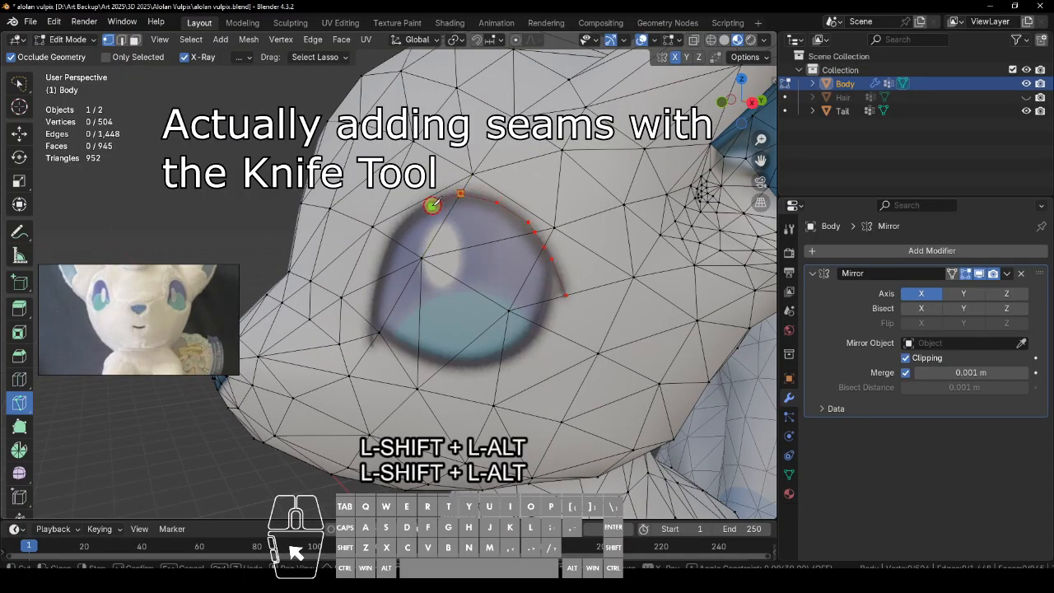
click(428, 205)
click(418, 214)
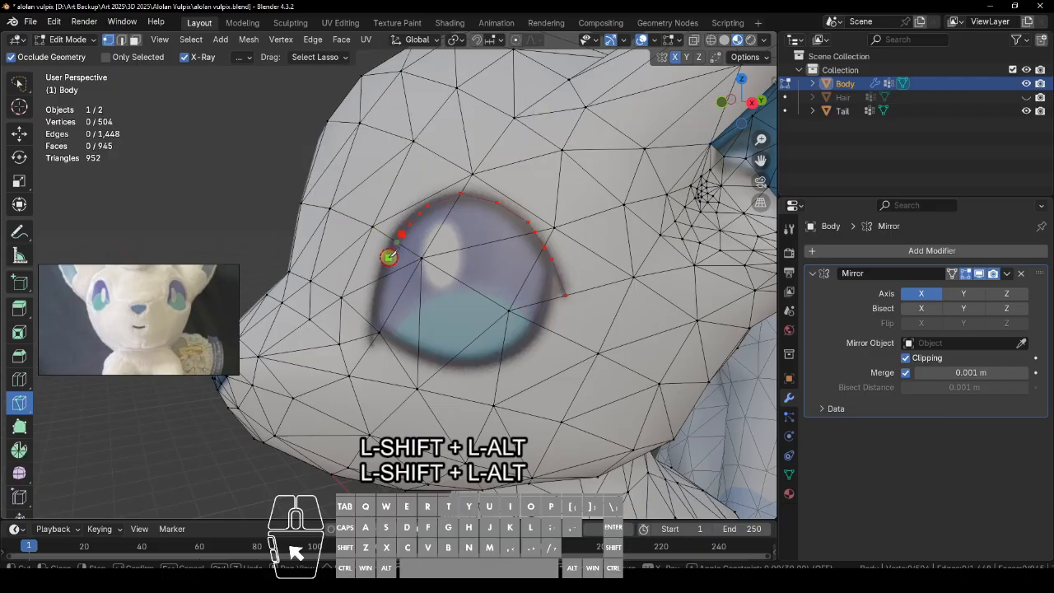
click(374, 313)
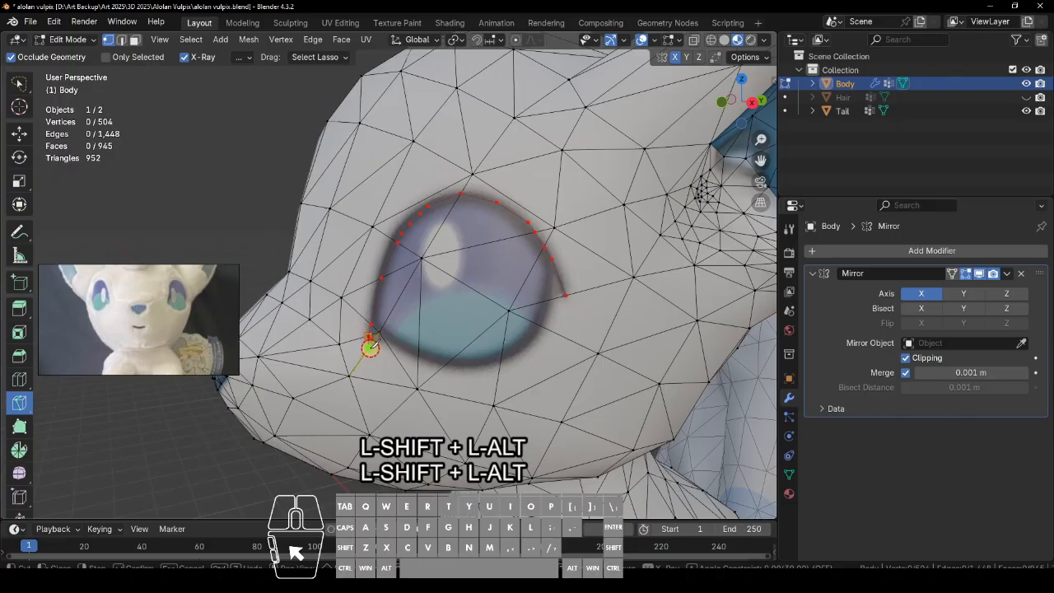
click(371, 347)
click(380, 333)
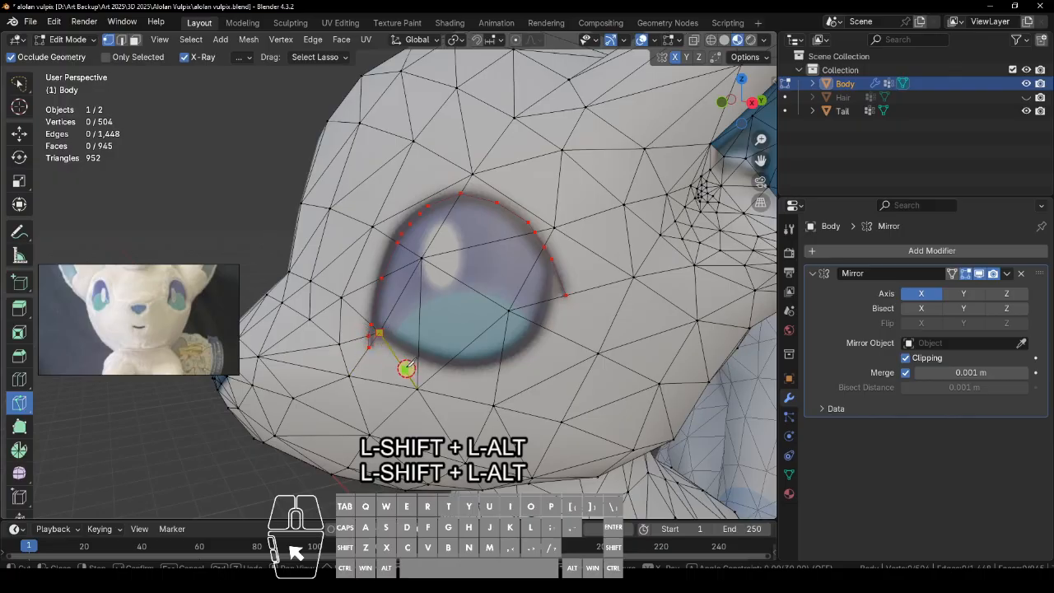
click(401, 345)
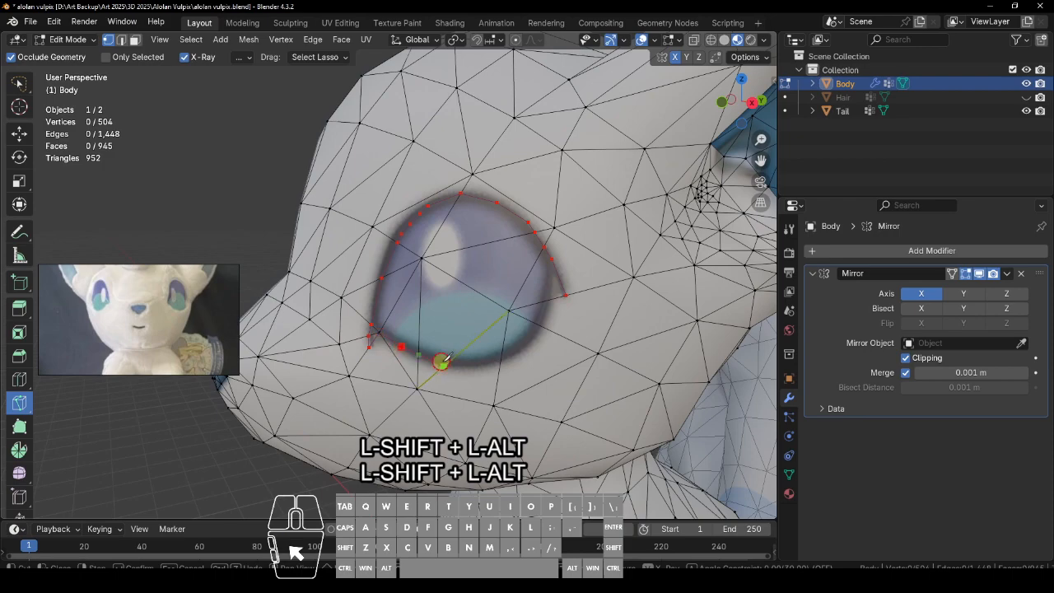
click(433, 360)
click(485, 362)
click(528, 343)
click(546, 313)
click(551, 277)
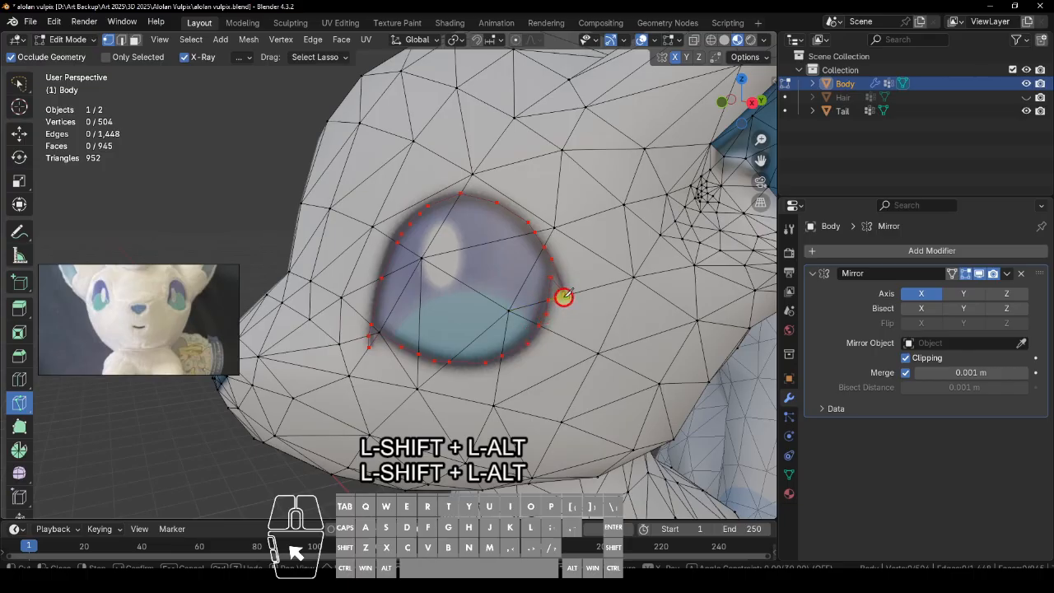
key(Return)
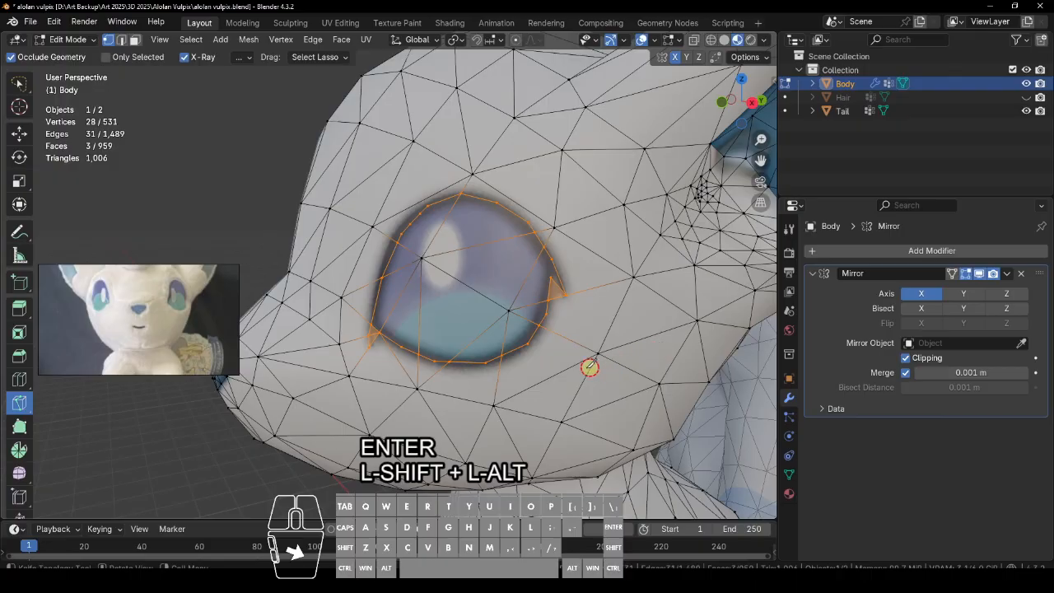
click(20, 85)
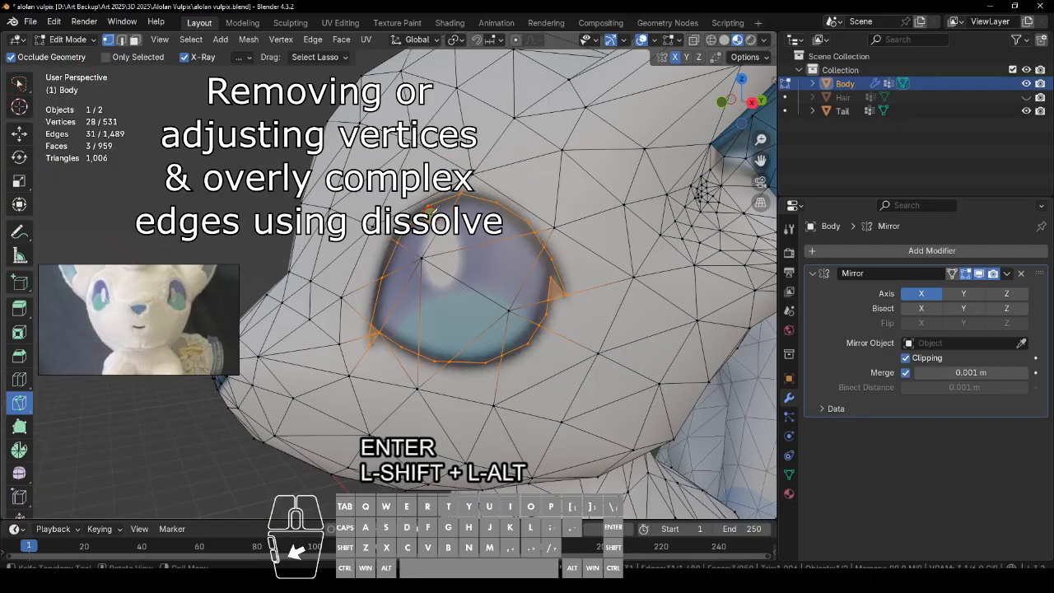
click(17, 86)
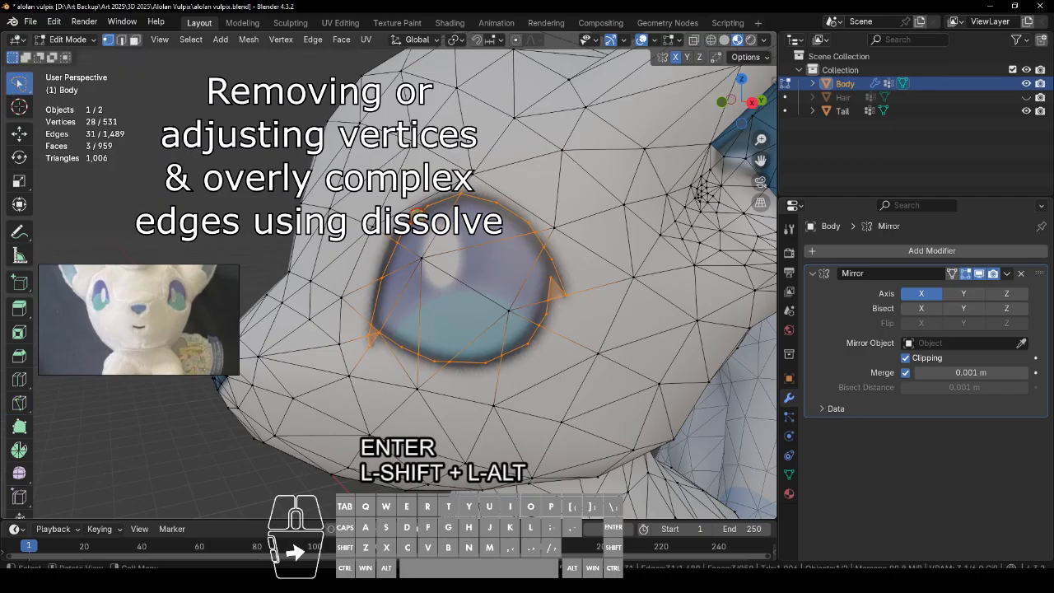
Step: Select two surplus vertices on the upper part of the eye outline and dissolve them
click(418, 210)
click(527, 193)
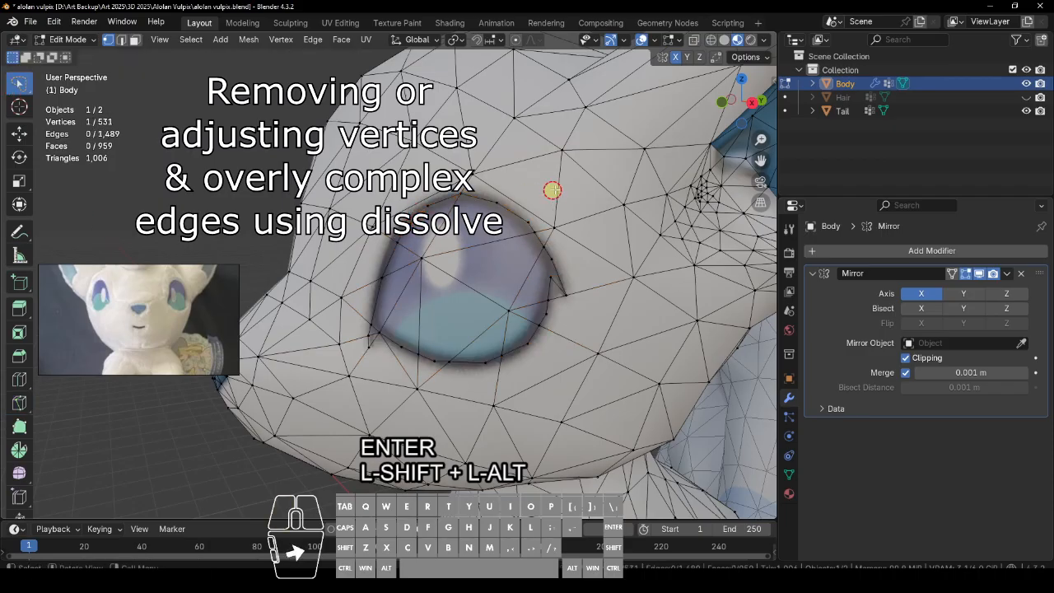
shift+click(541, 189)
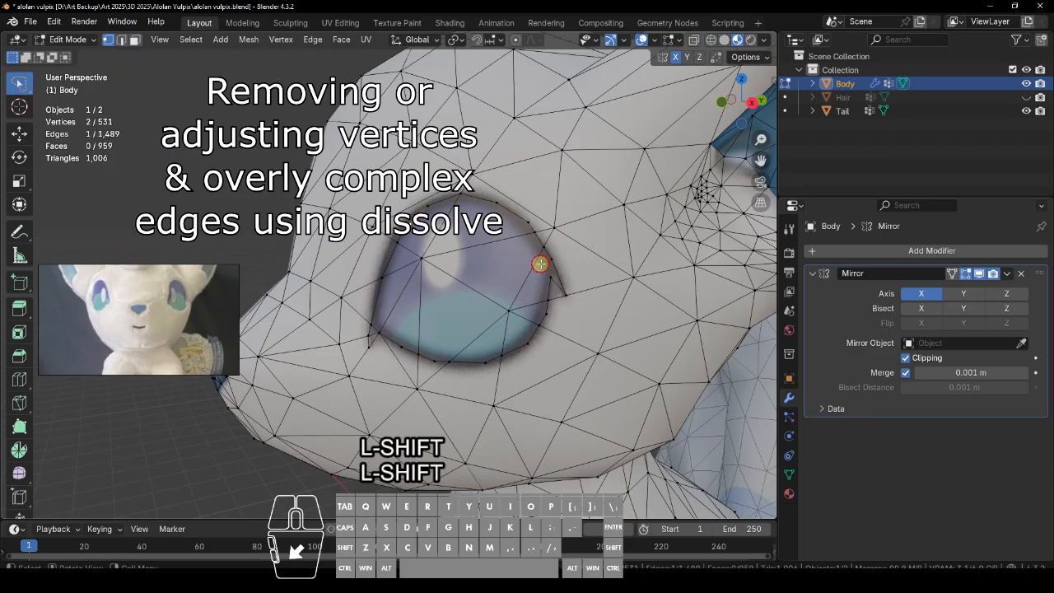
key(x)
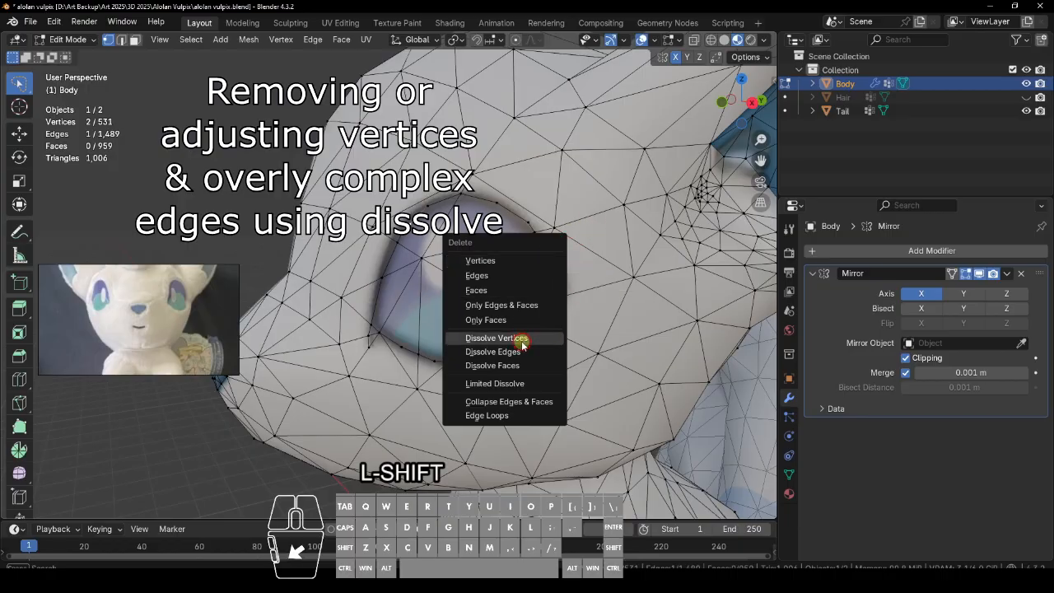
click(522, 338)
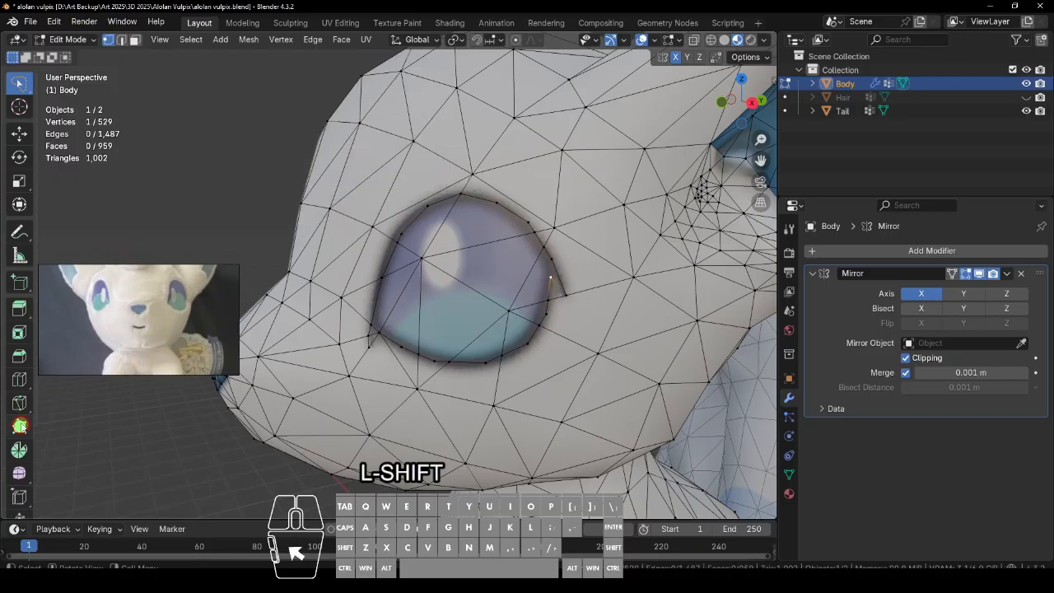
Step: Cut a closed outline around the white highlight inside the eye with the Knife tool
click(19, 403)
click(429, 228)
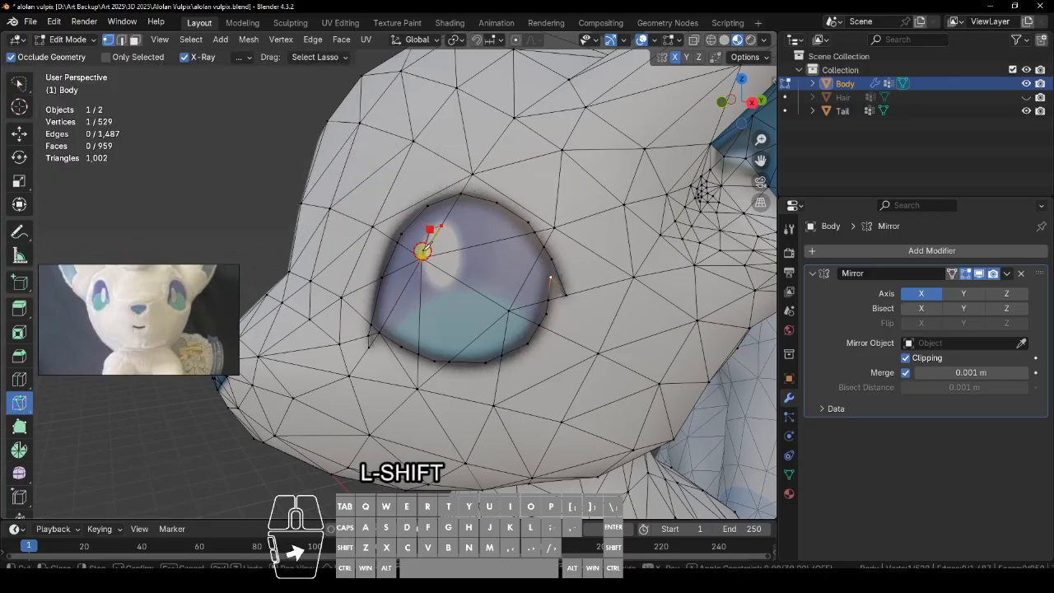
click(423, 256)
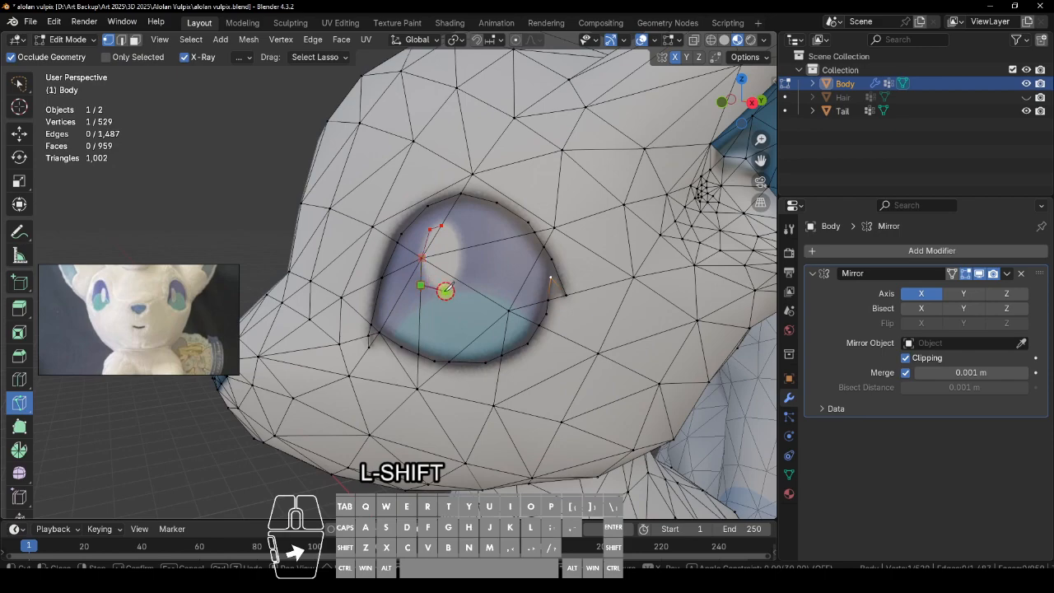
click(455, 279)
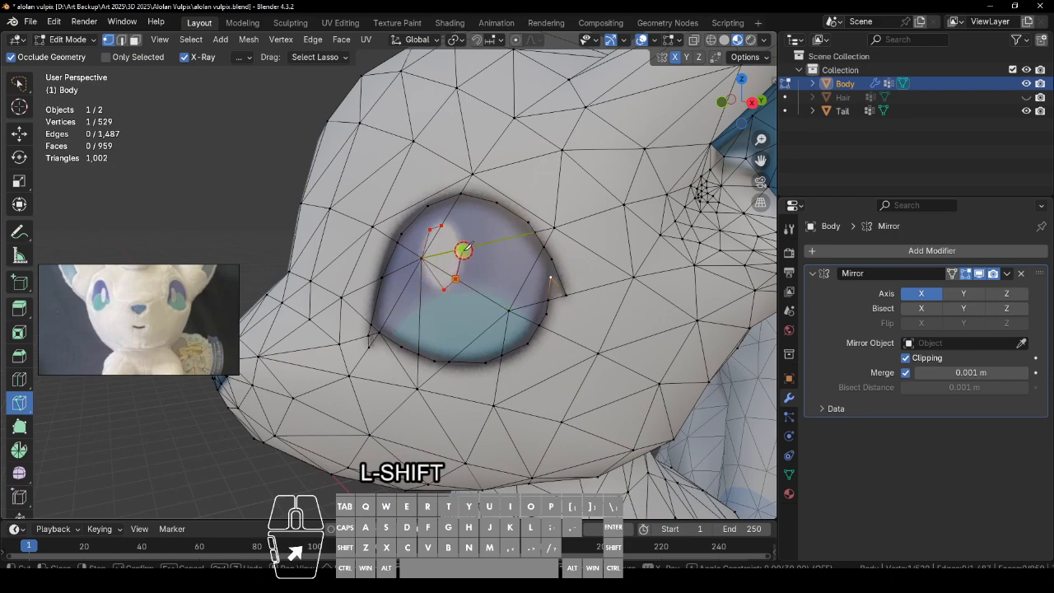
click(449, 227)
key(Return)
Step: Cut along the upper edge of the teal area in the eye with the Knife tool, and return to the Select Box tool
click(528, 326)
click(422, 307)
click(405, 324)
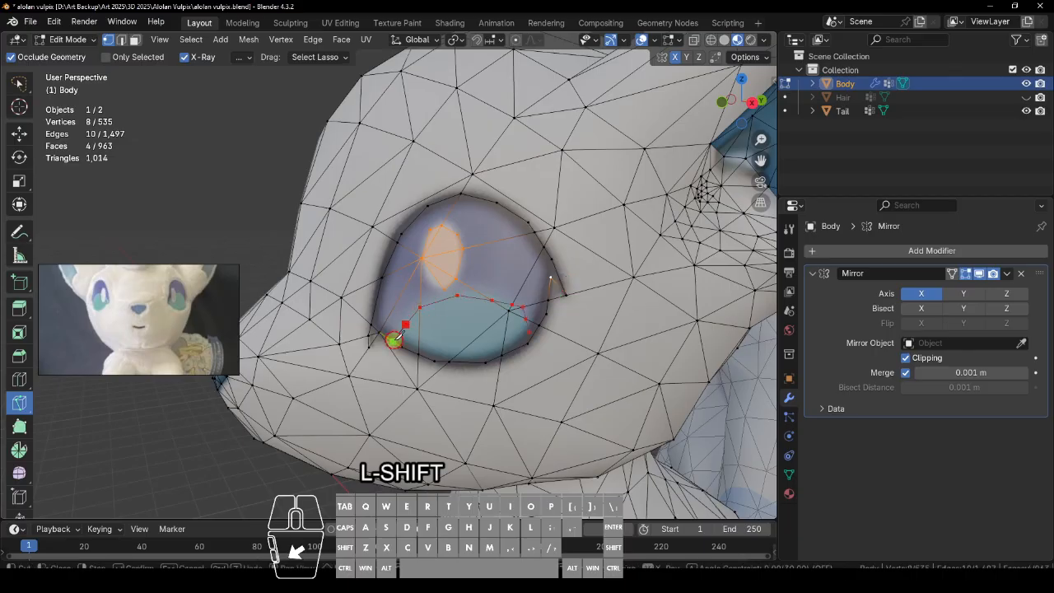
click(393, 338)
key(Return)
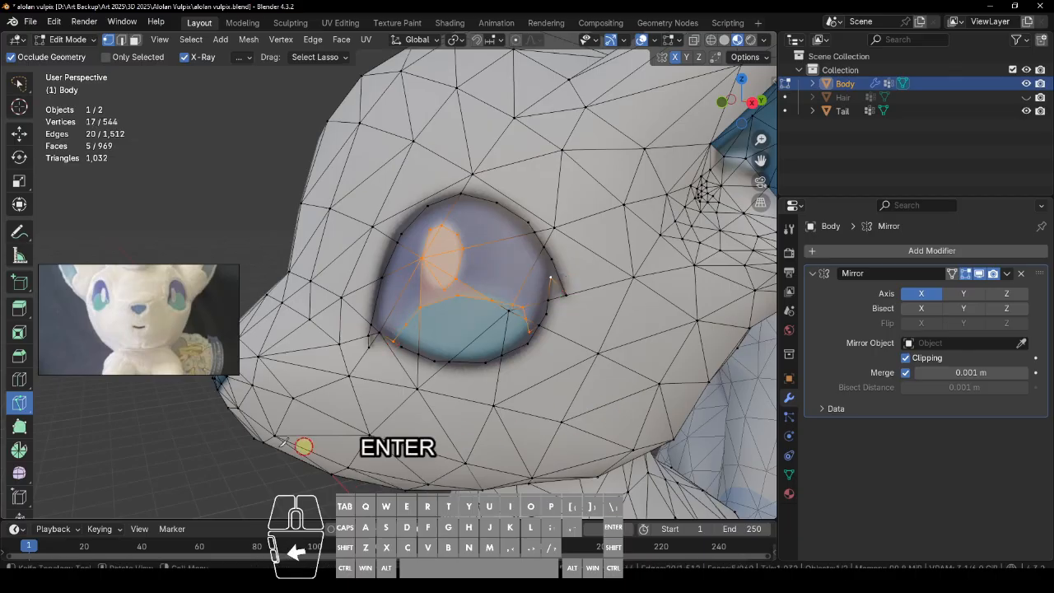
click(19, 85)
click(525, 318)
Step: Examine the mesh edges and vertices around the nose and muzzle, and compare them with the eye area
ctrl+alt+drag(336, 317, 331, 411)
alt+shift+drag(334, 297, 461, 284)
ctrl+alt+drag(422, 394, 478, 320)
alt+drag(510, 365, 570, 362)
ctrl+alt+drag(435, 425, 462, 387)
alt+shift+drag(478, 414, 470, 376)
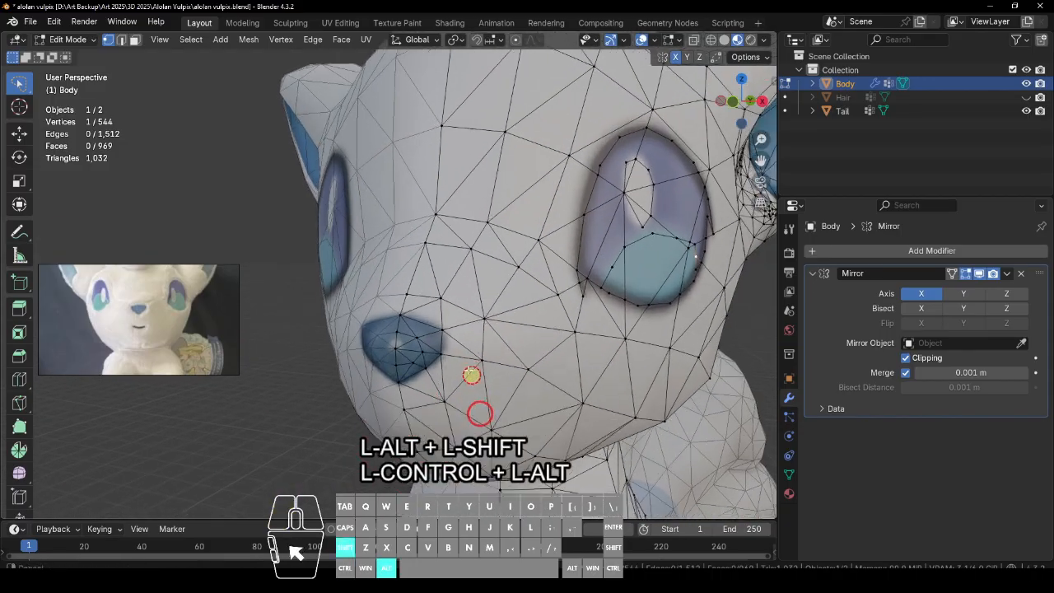
click(401, 307)
mouse_move(401, 307)
mouse_down()
mouse_move(431, 345)
mouse_move(423, 371)
mouse_move(444, 380)
mouse_up()
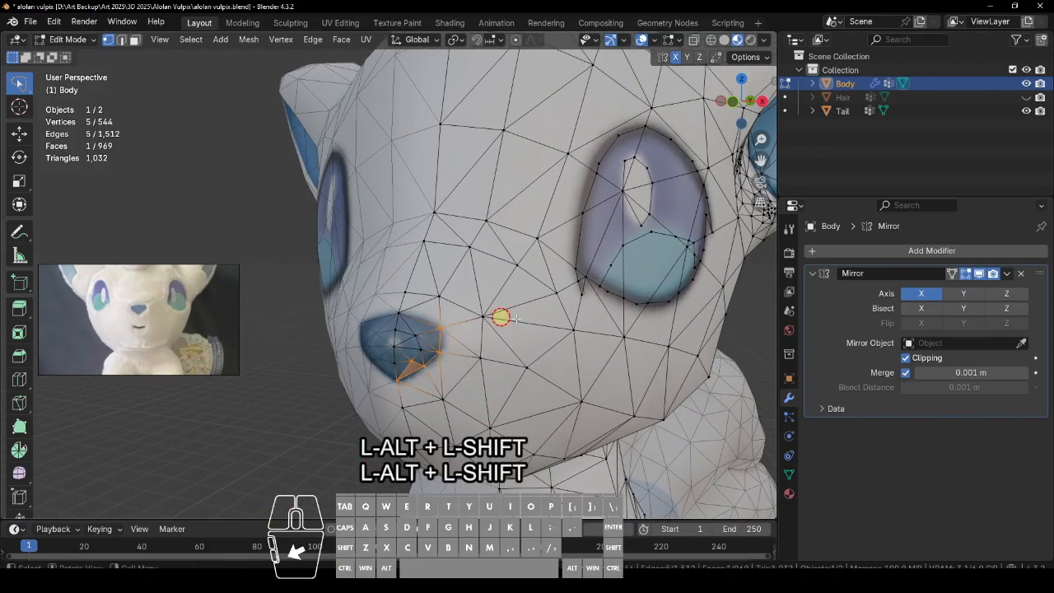
click(480, 357)
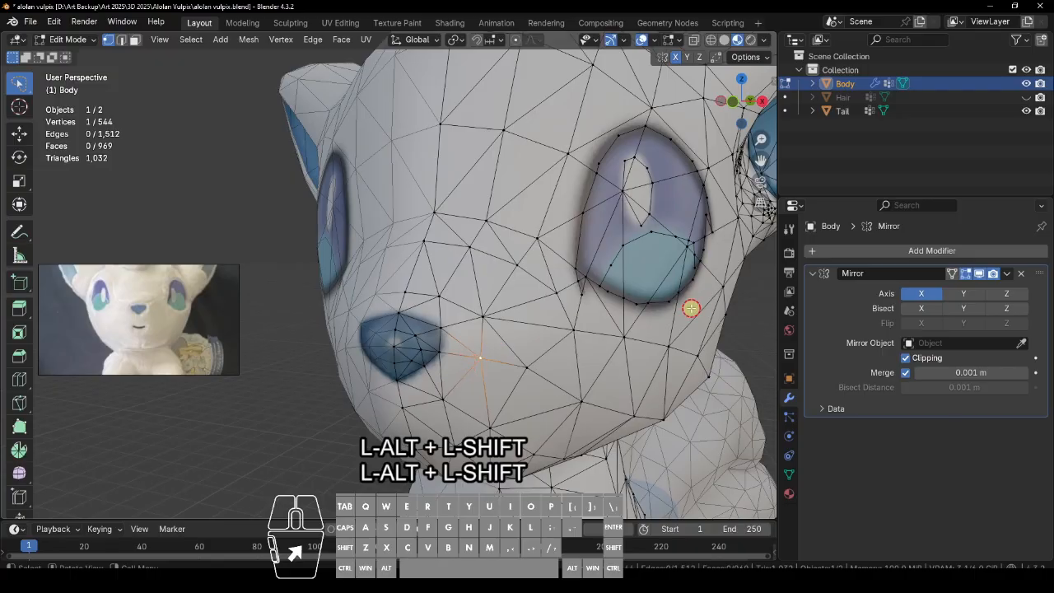
alt+drag(680, 362, 297, 406)
alt+shift+drag(474, 330, 664, 279)
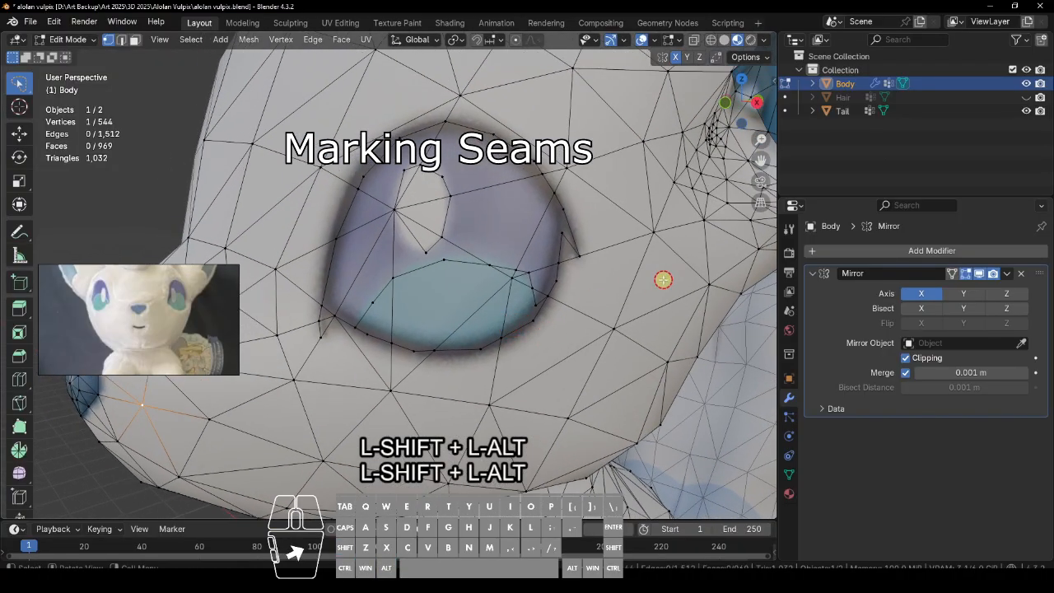
Step: Select the edges along the upper outer part of the eye outline and mark them as a seam
mouse_move(599, 245)
alt+mouse_down()
mouse_move(463, 154)
mouse_move(581, 212)
mouse_move(591, 237)
alt+mouse_up()
key(ctrl+z)
drag(572, 173, 571, 223)
click(312, 39)
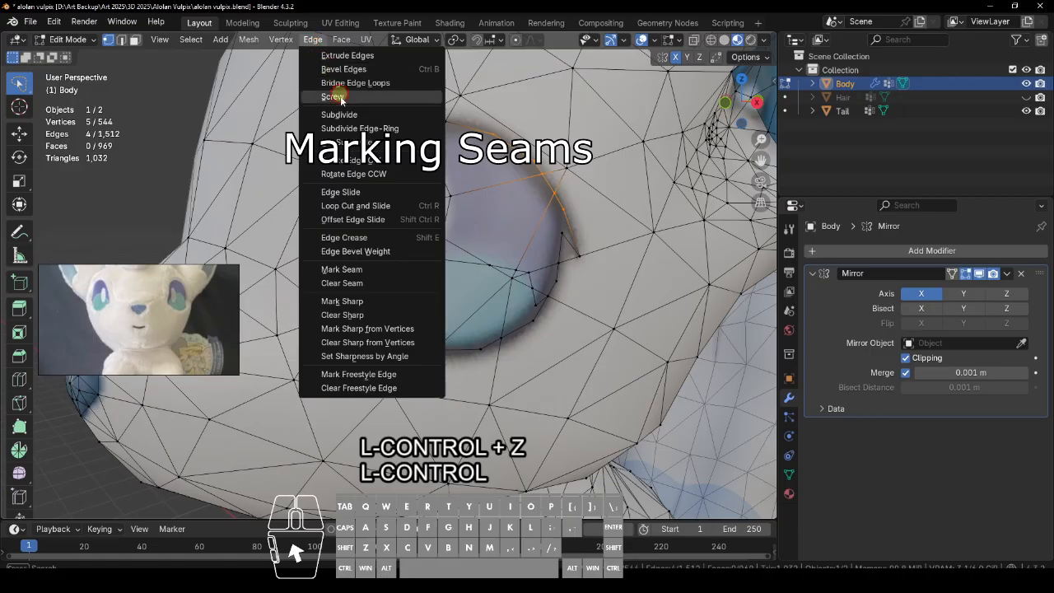
click(373, 269)
click(587, 367)
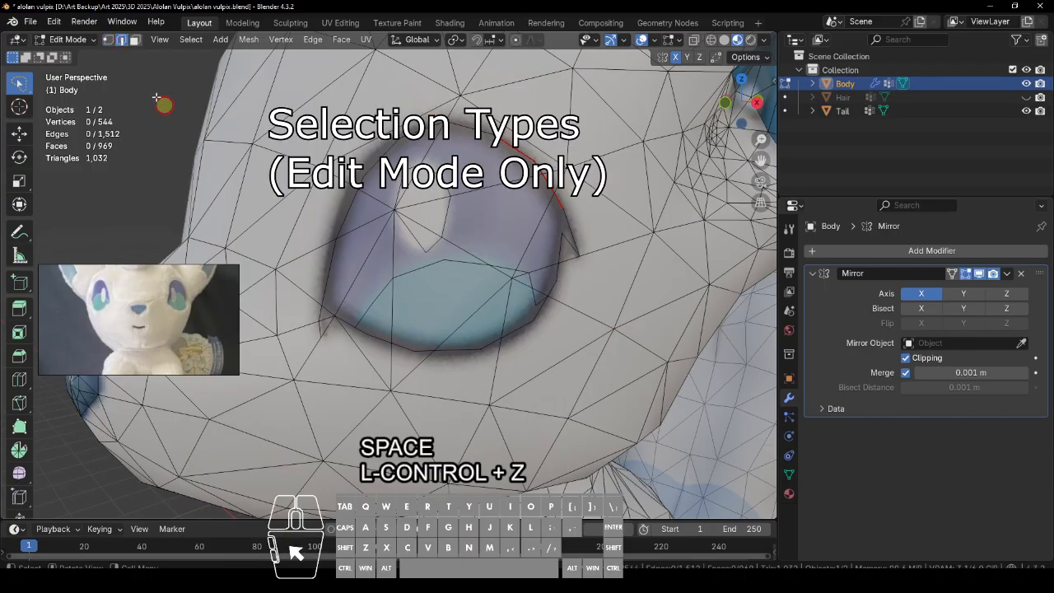
Step: Switch to edge selection, select the remaining edges around the eye outline including both corners, and mark them as a seam
click(121, 40)
click(479, 130)
shift+click(428, 128)
shift+click(373, 164)
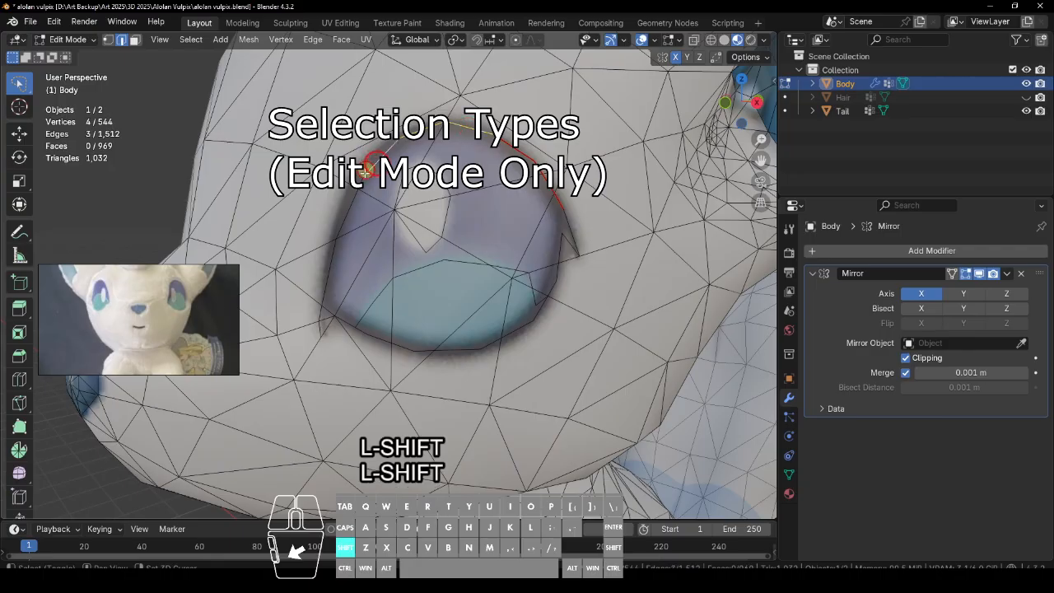
shift+click(363, 180)
shift+click(350, 201)
shift+click(332, 269)
shift+click(321, 316)
shift+click(318, 330)
shift+click(329, 326)
shift+click(343, 322)
shift+click(368, 332)
shift+click(378, 337)
shift+click(401, 346)
shift+click(430, 350)
shift+click(465, 349)
shift+click(490, 343)
shift+click(515, 328)
shift+click(542, 307)
shift+click(552, 288)
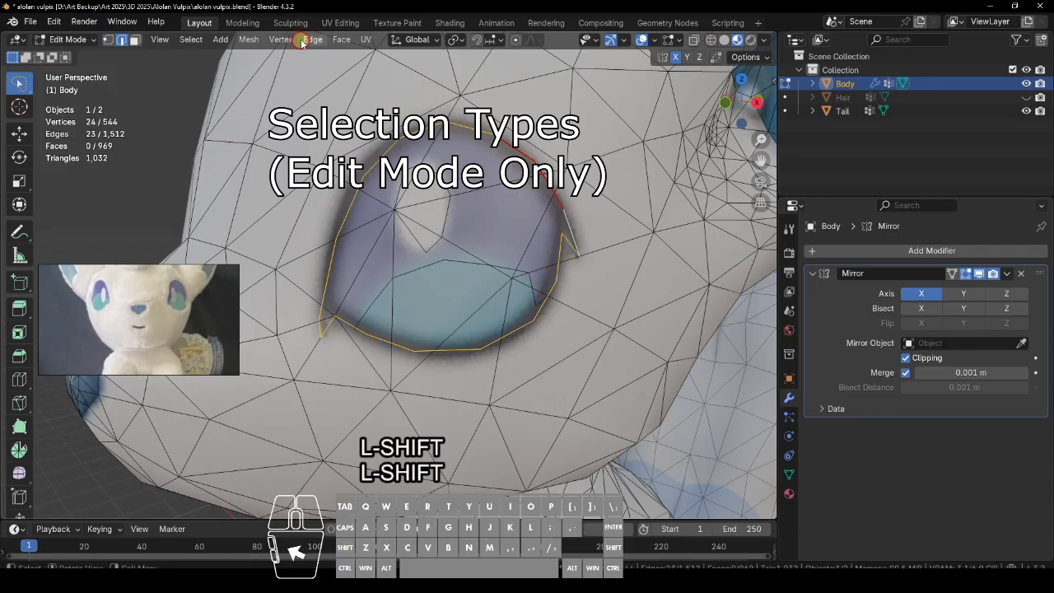
click(310, 39)
click(388, 272)
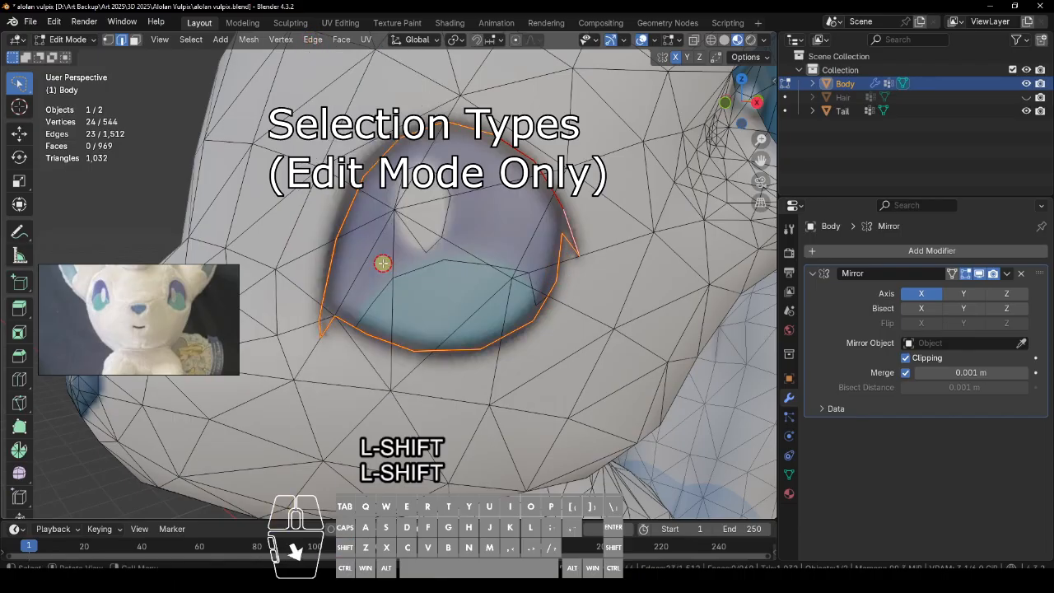
Step: Check the Quick Favorites options for the Mark Seam and Clear Seam commands
click(311, 40)
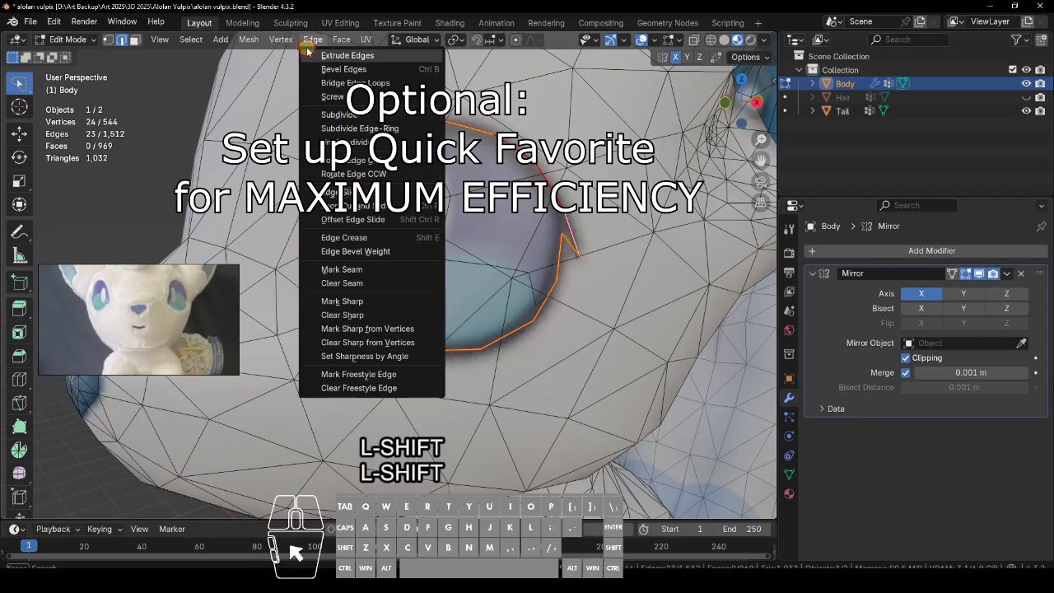
right_click(349, 272)
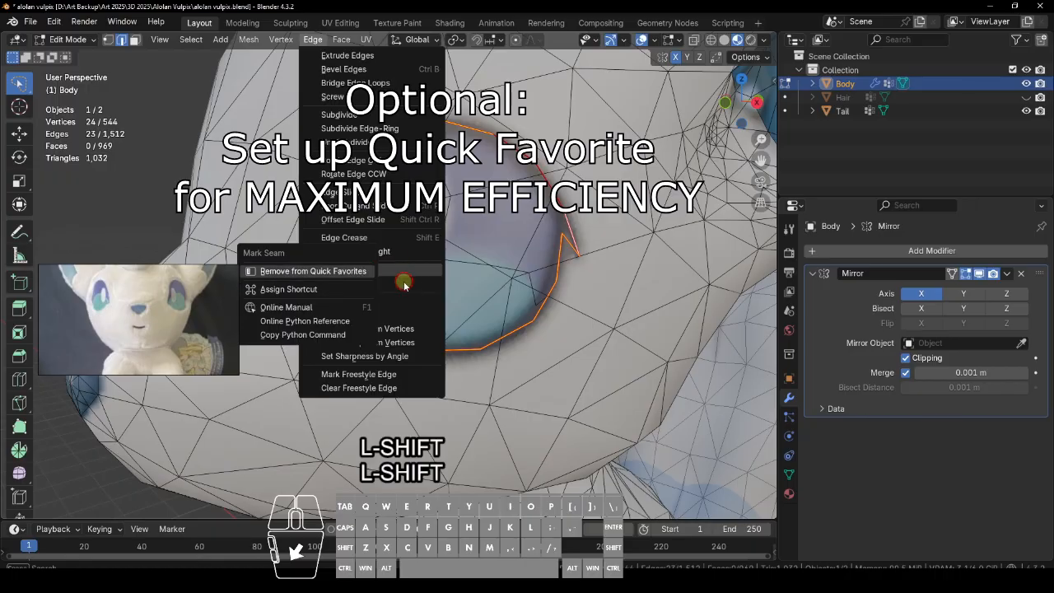
click(399, 286)
right_click(370, 283)
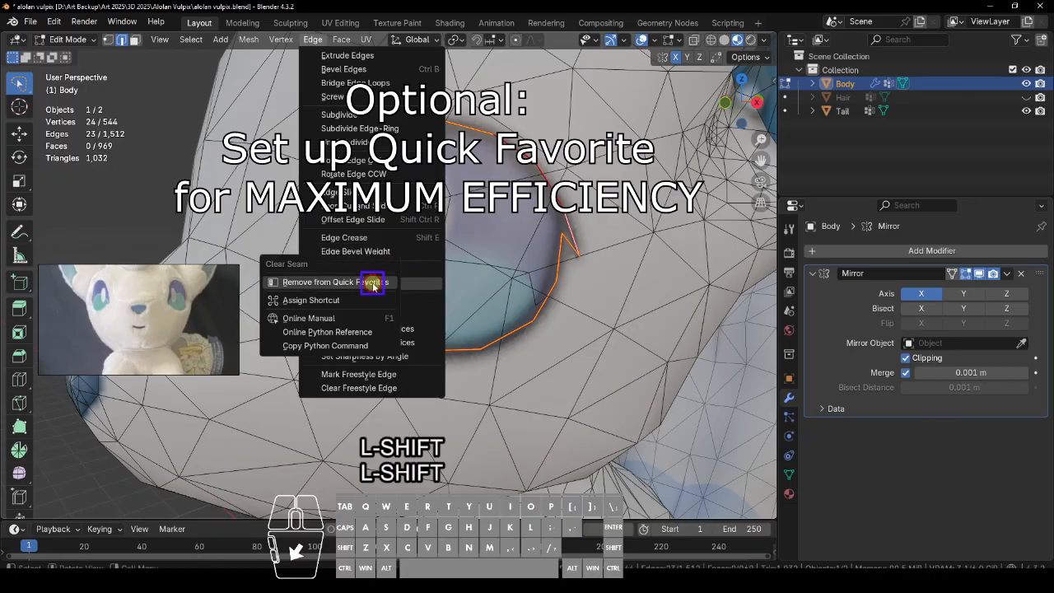
click(419, 282)
right_click(348, 237)
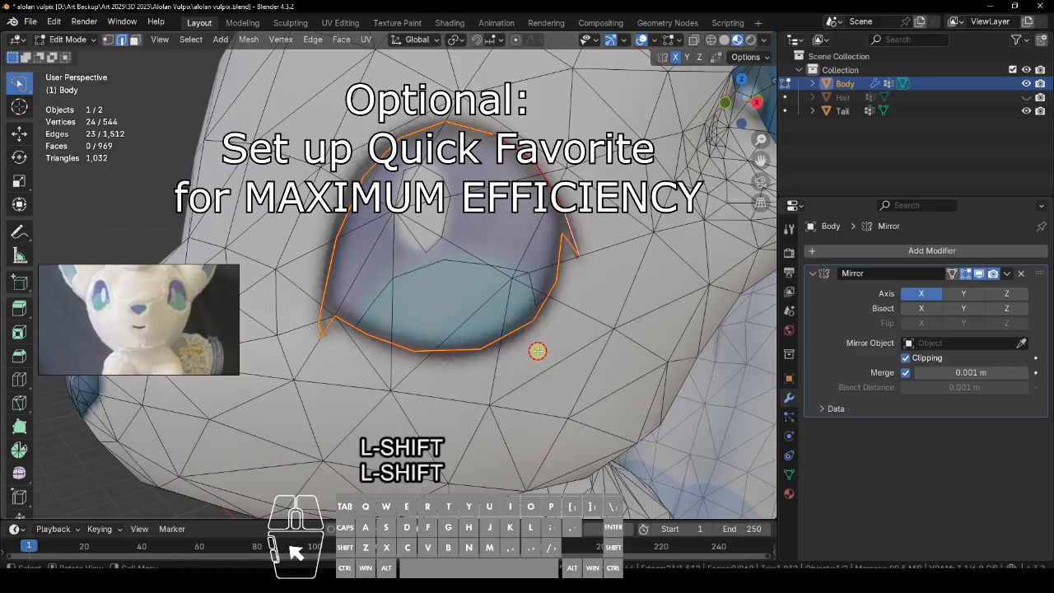
Step: Mark the selected eye outline as a seam from Quick Favorites, and check individual edges along the outline
key(q)
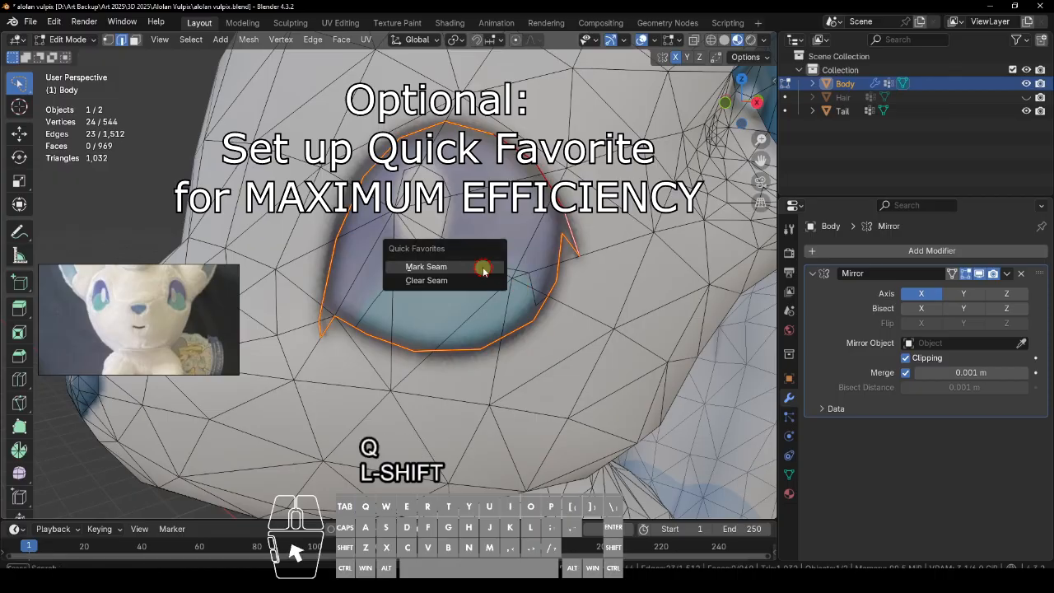
click(483, 270)
click(630, 301)
click(579, 237)
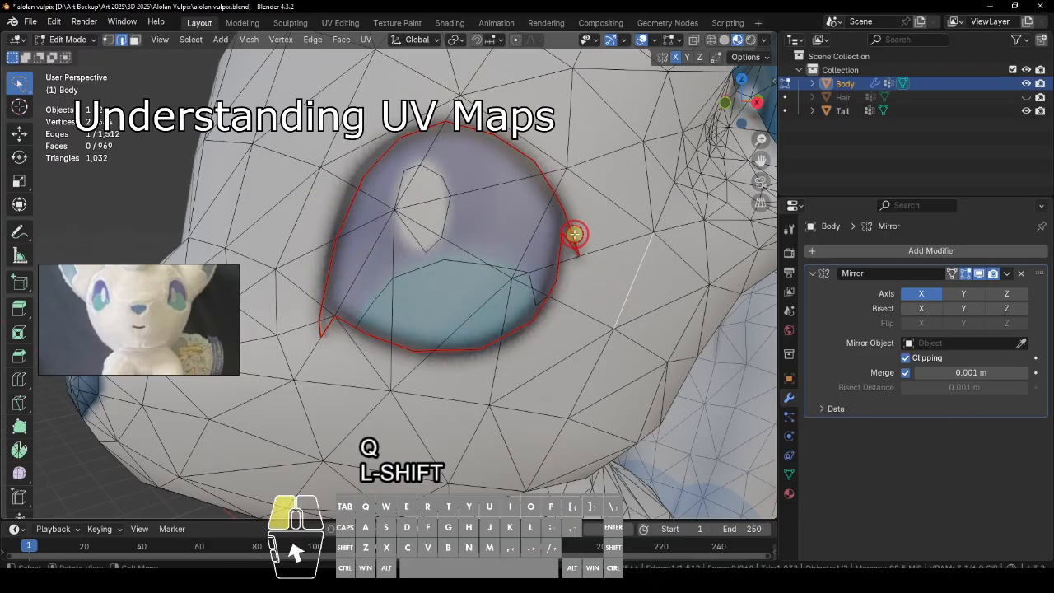
click(512, 153)
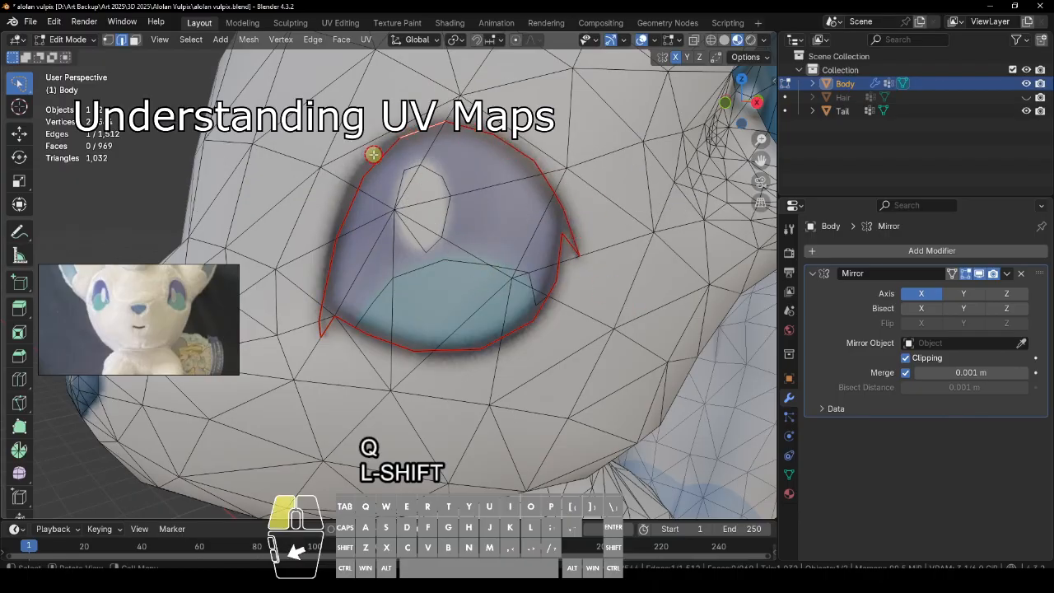
click(346, 217)
click(318, 309)
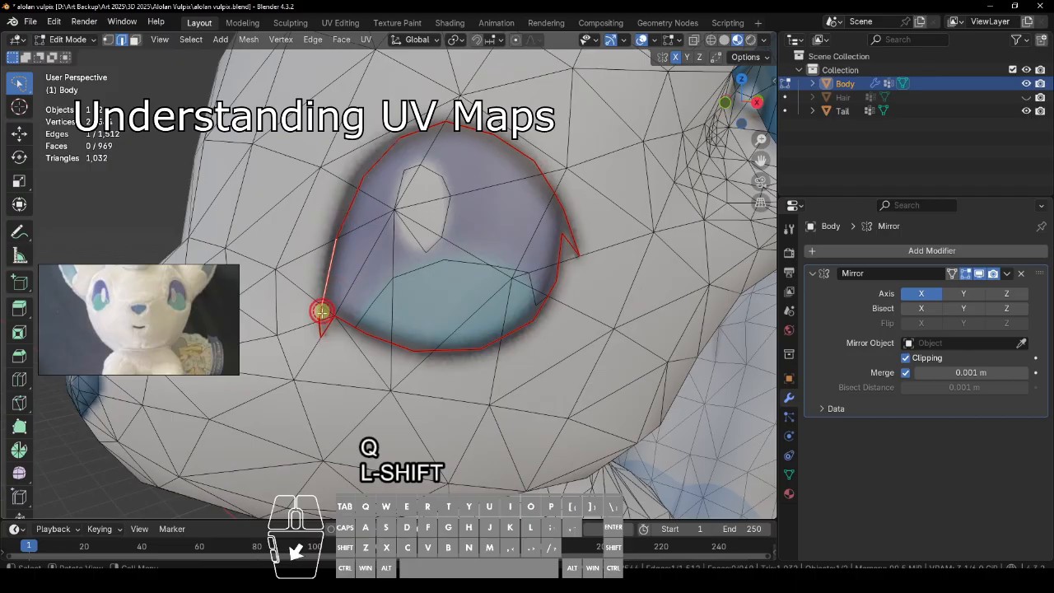
Step: Switch to the UV Editing workspace and select all of the Body's UVs
click(340, 22)
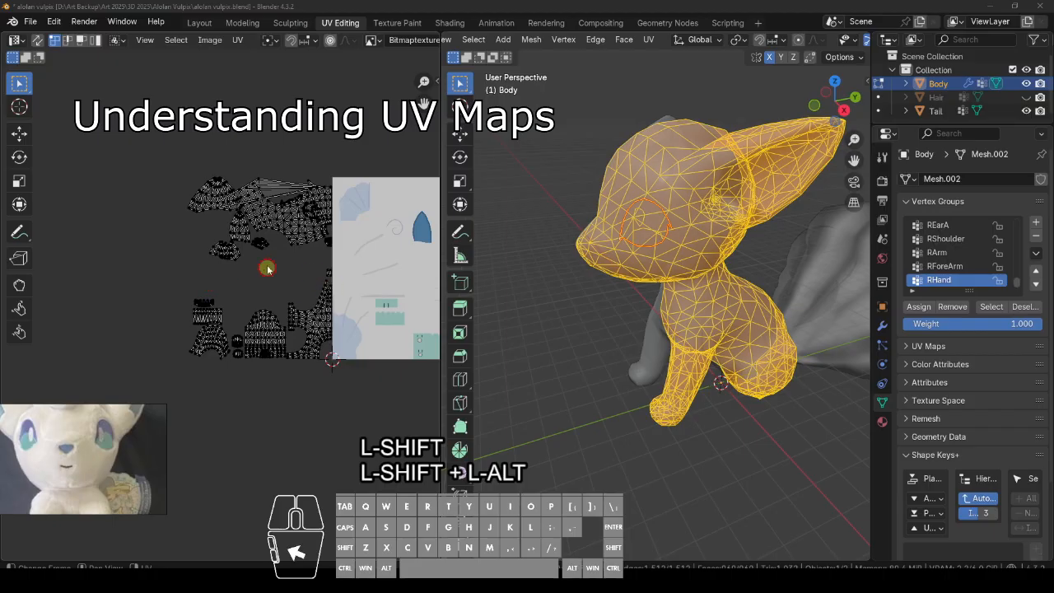
key(a)
middle_drag(294, 275, 209, 276)
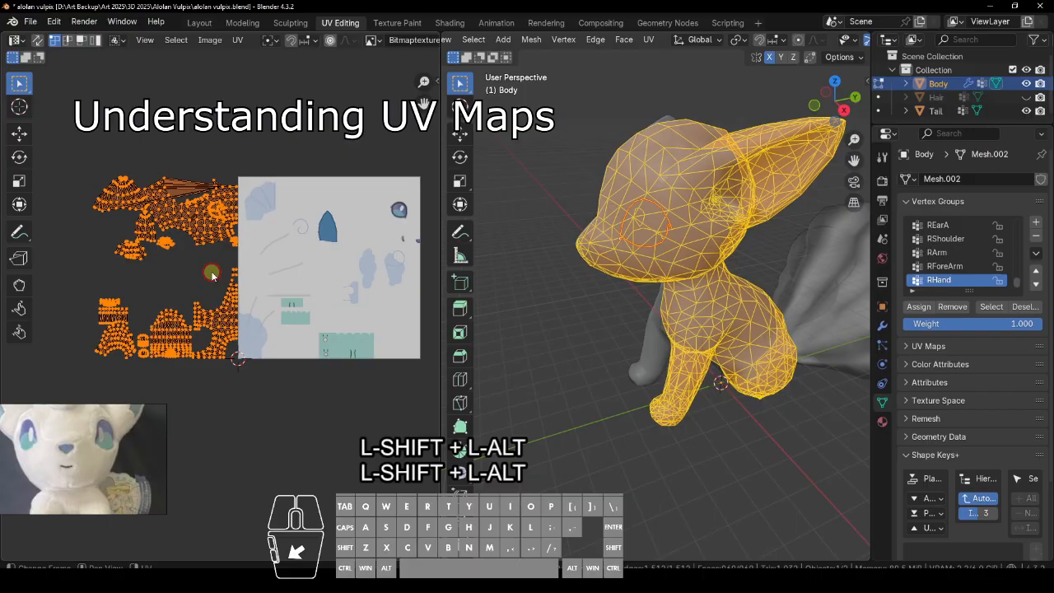
Step: Look through the UV Editor's UV commands, available images and overlay settings
click(235, 40)
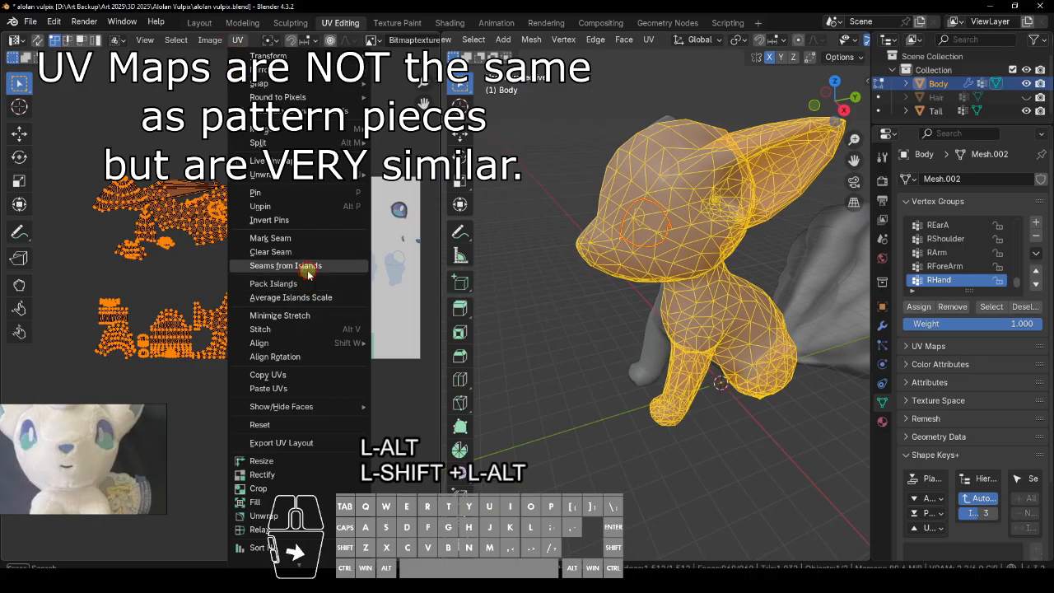
scroll(395, 43, down, 4)
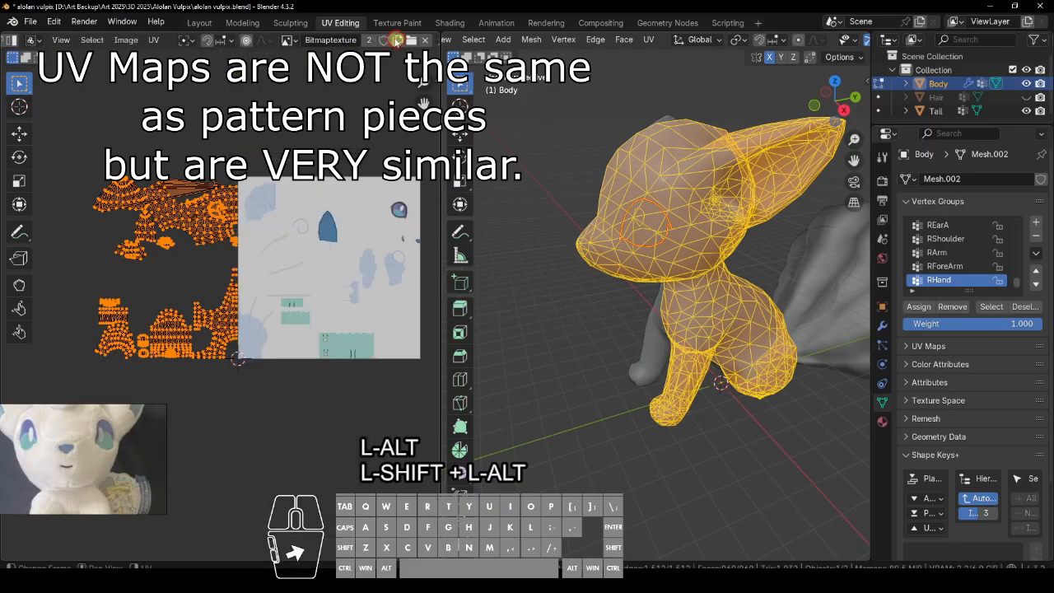
click(289, 41)
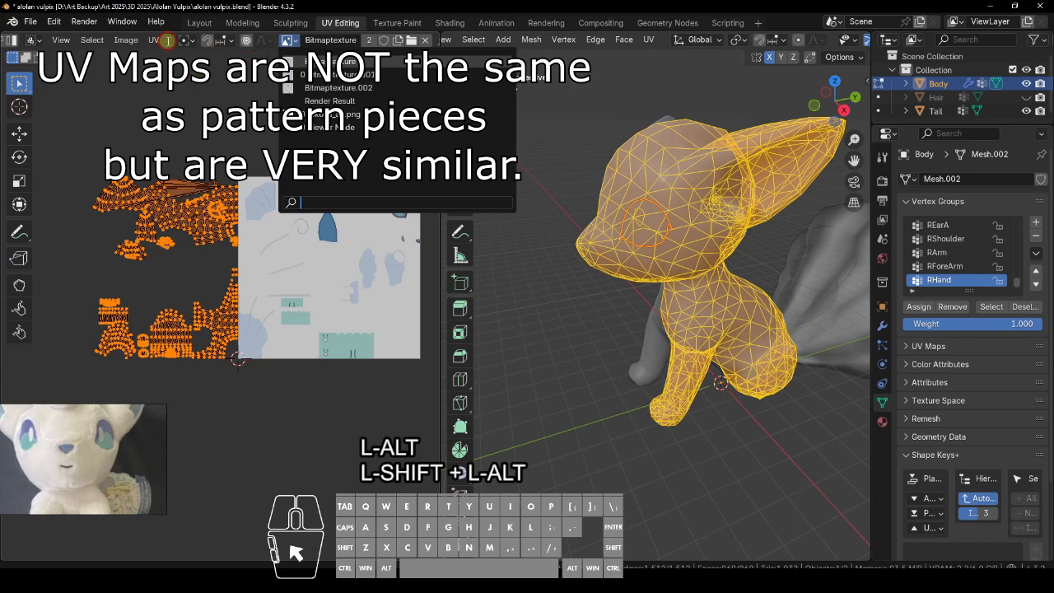
click(181, 81)
scroll(232, 45, down, 8)
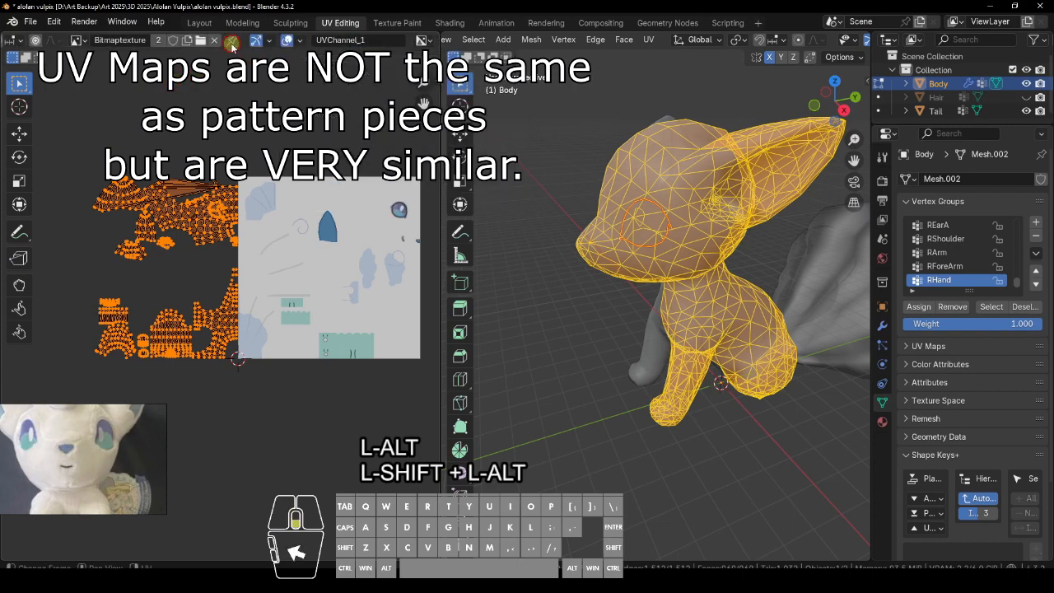
click(302, 41)
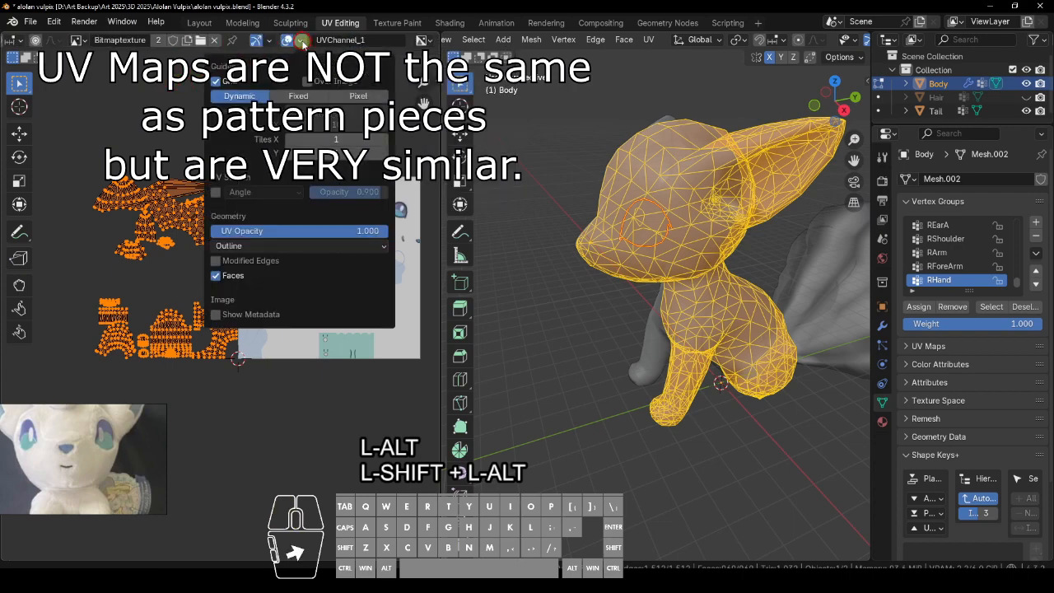
click(302, 41)
click(350, 22)
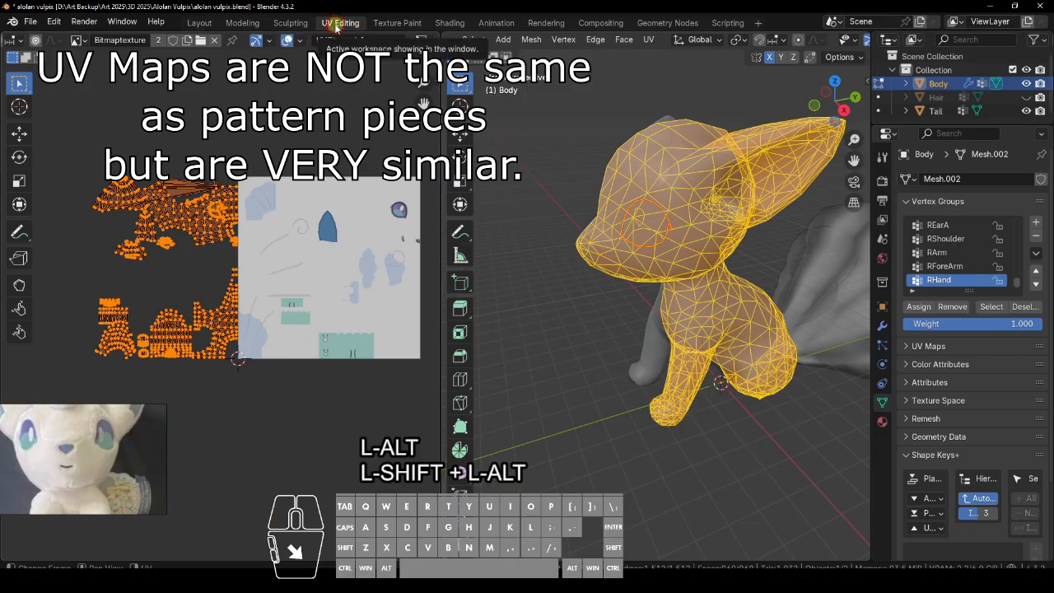
click(336, 24)
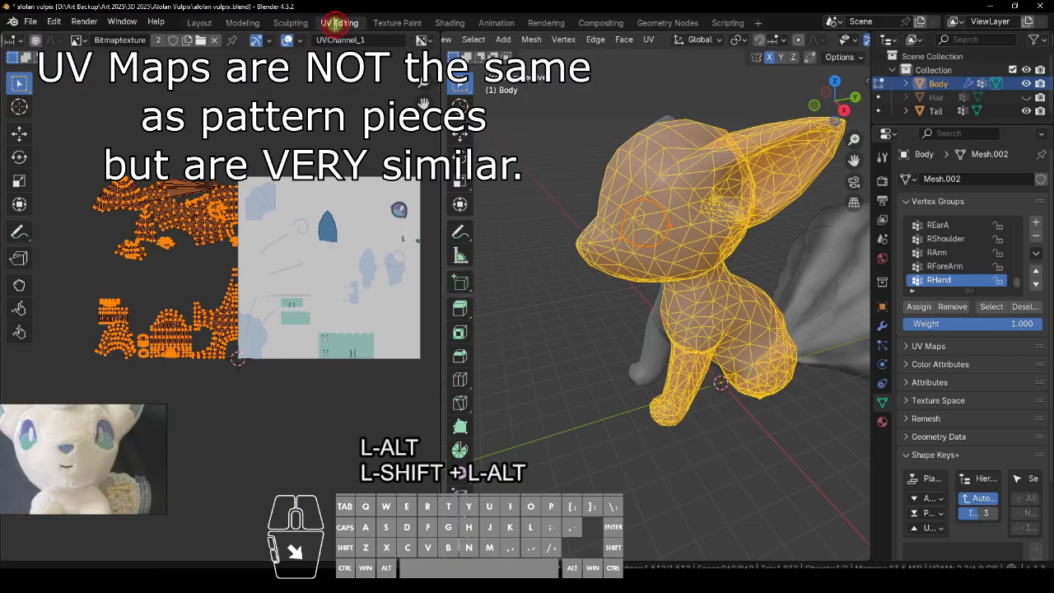
Step: Look through the General workspaces that can be added and the editor types available for the UV Editor area
click(758, 25)
mouse_move(740, 49)
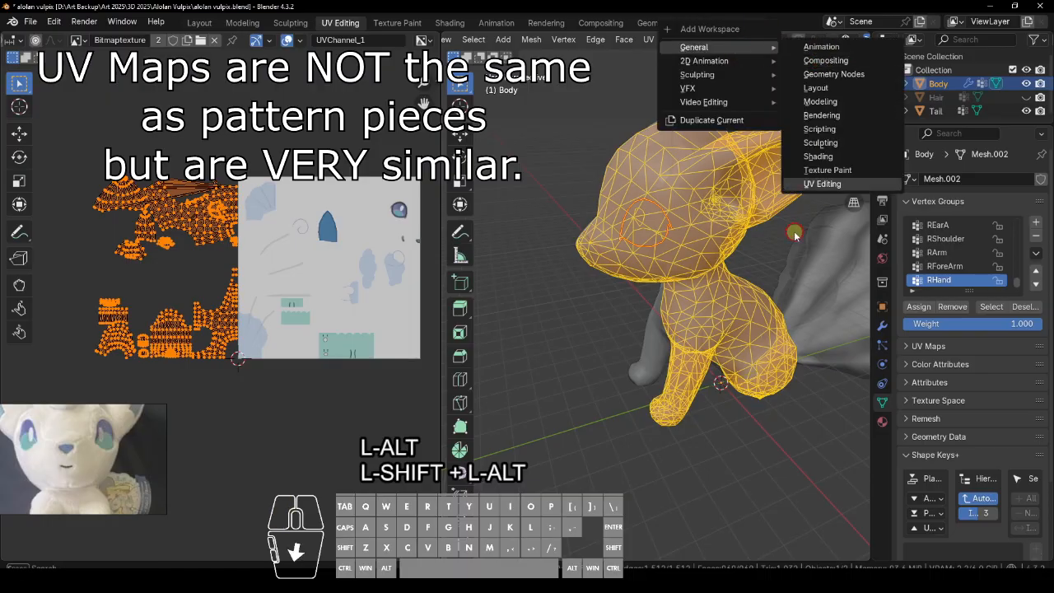
click(300, 41)
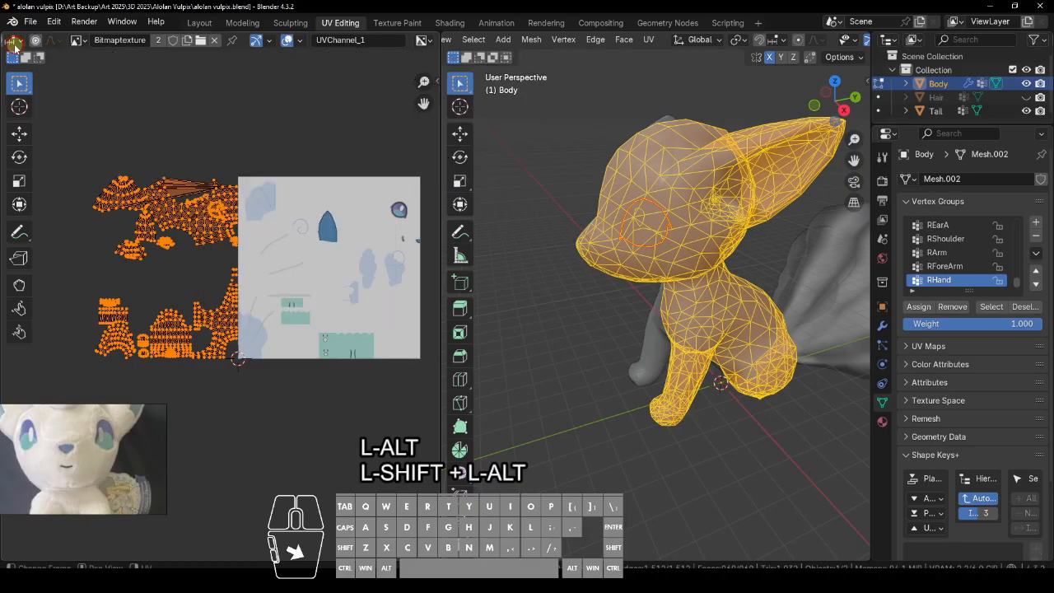
click(13, 39)
click(46, 86)
scroll(21, 39, up, 5)
click(15, 39)
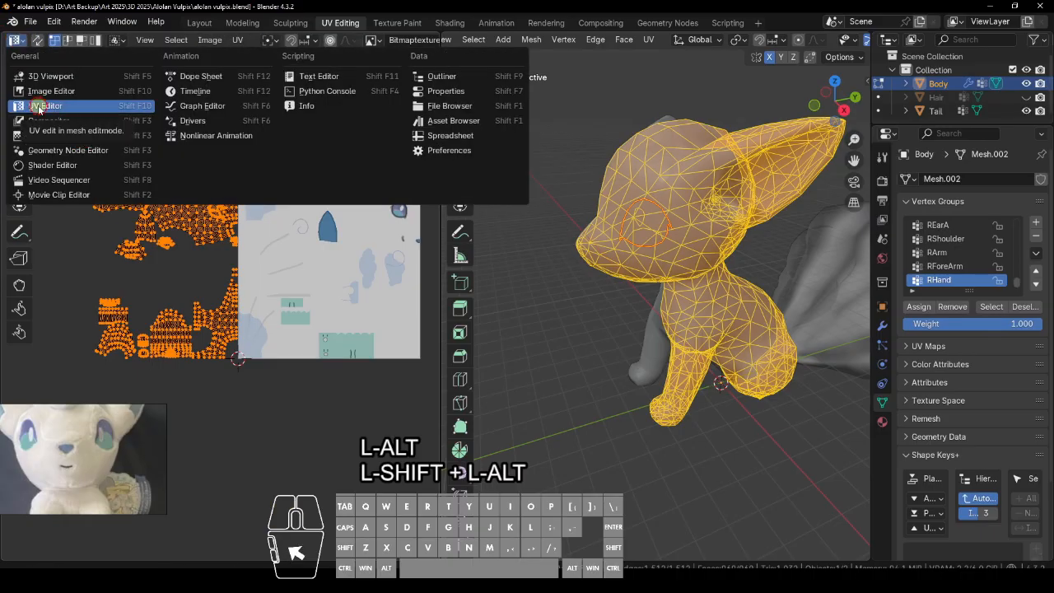
scroll(466, 50, up, 5)
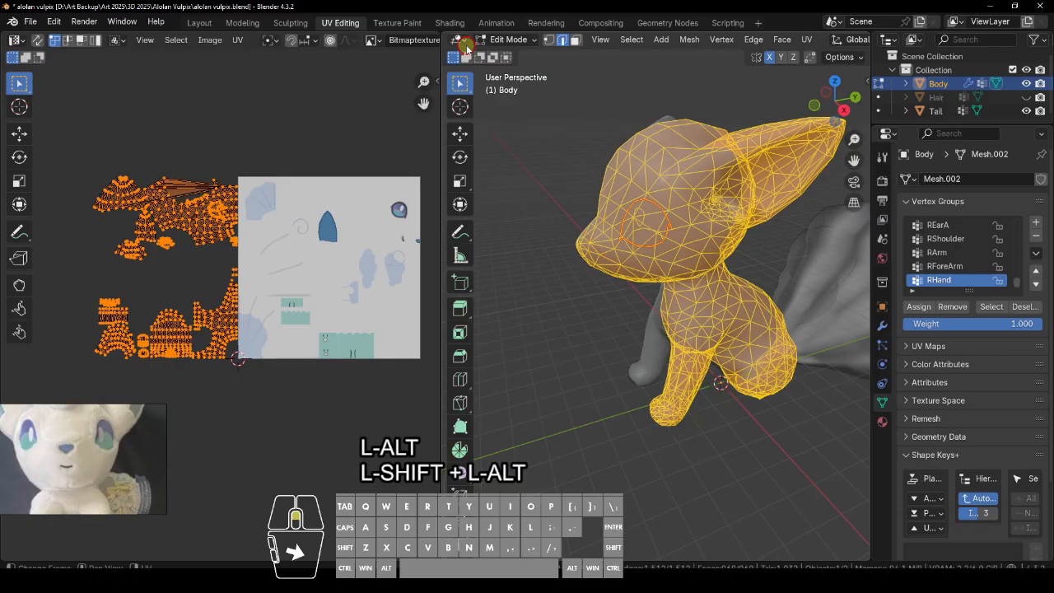
Step: Switch the 3D Viewport area to the UV Editor and return it to the 3D Viewport
click(456, 40)
click(495, 105)
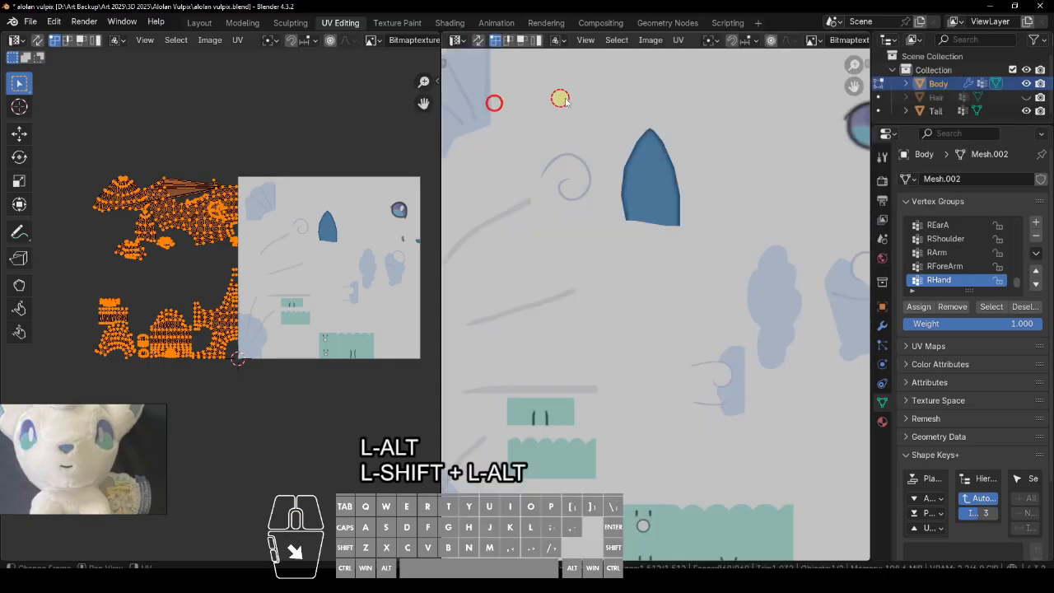
click(457, 39)
click(494, 69)
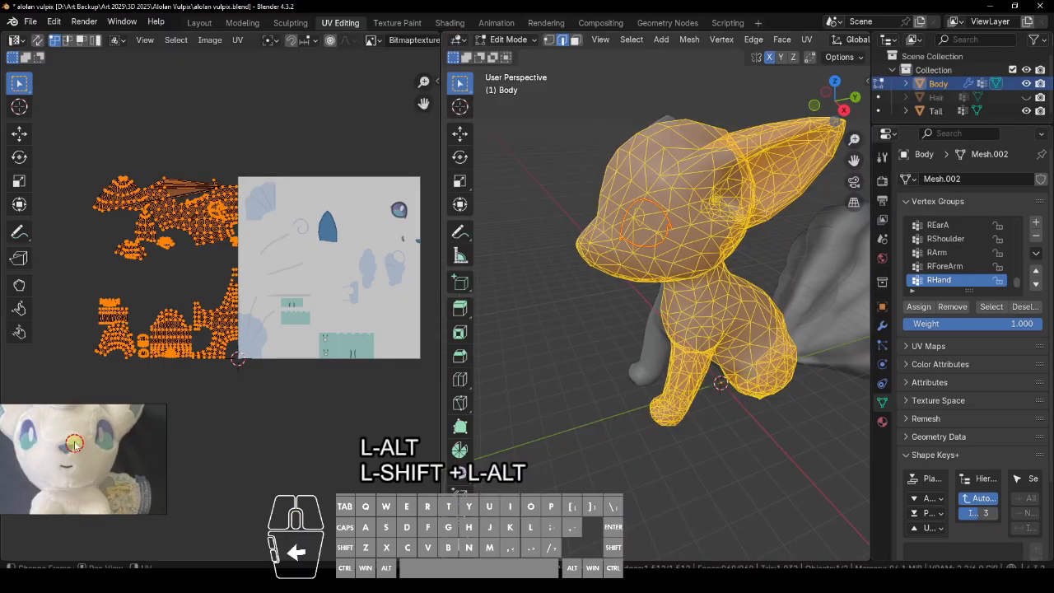
Step: Turn on the UV Stretch overlay, based on Angle, in the UV Editor
scroll(312, 40, down, 4)
scroll(311, 39, down, 4)
click(289, 45)
click(289, 45)
click(300, 42)
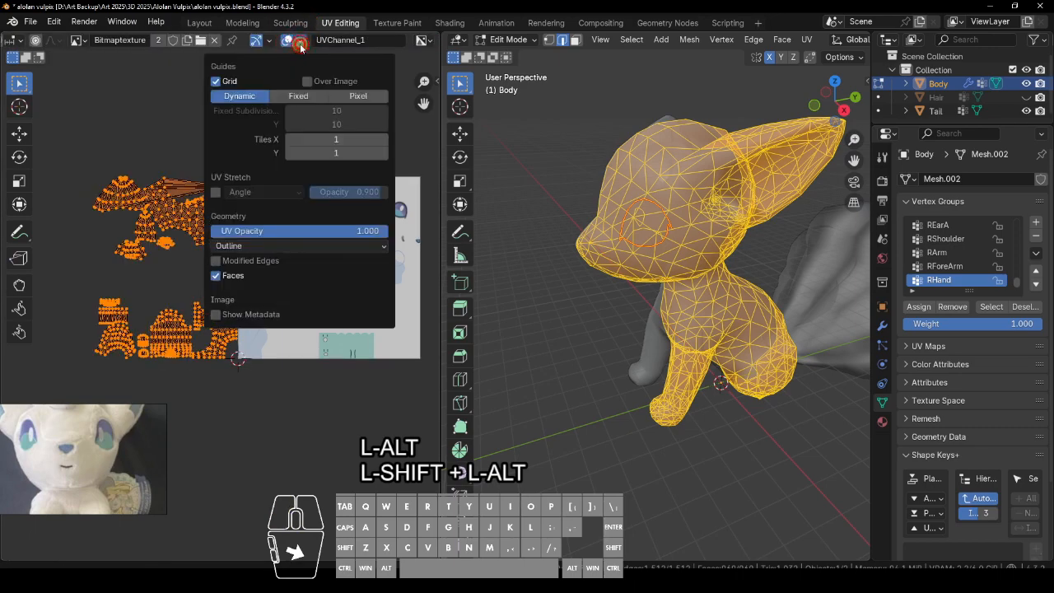
click(216, 191)
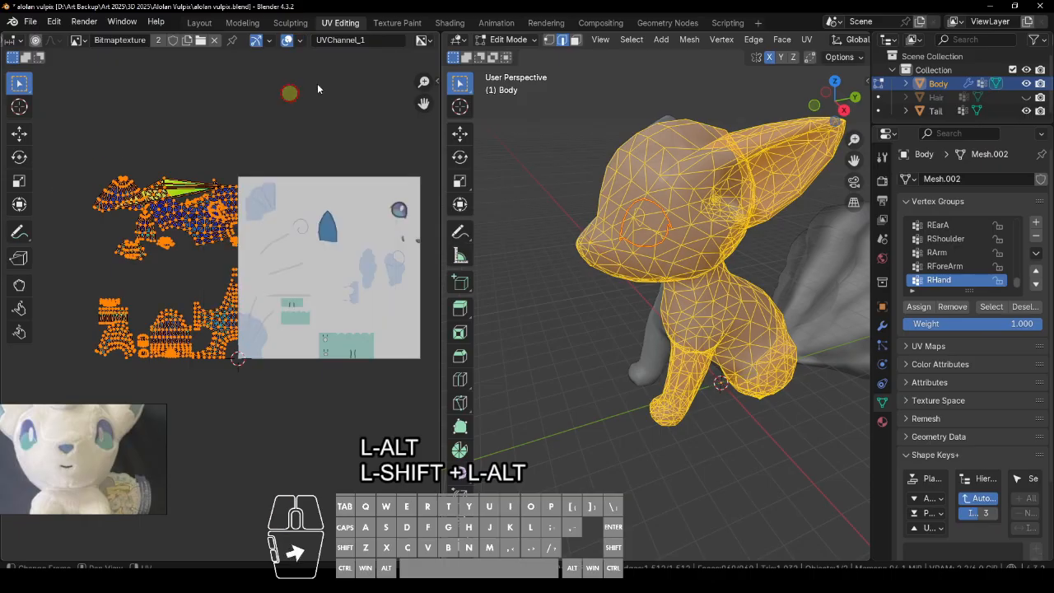
Step: Examine the stretch colours across the Body's UV islands, especially the elongated upper island, and compare them with the 3D model
click(287, 42)
click(288, 42)
scroll(156, 266, up, 8)
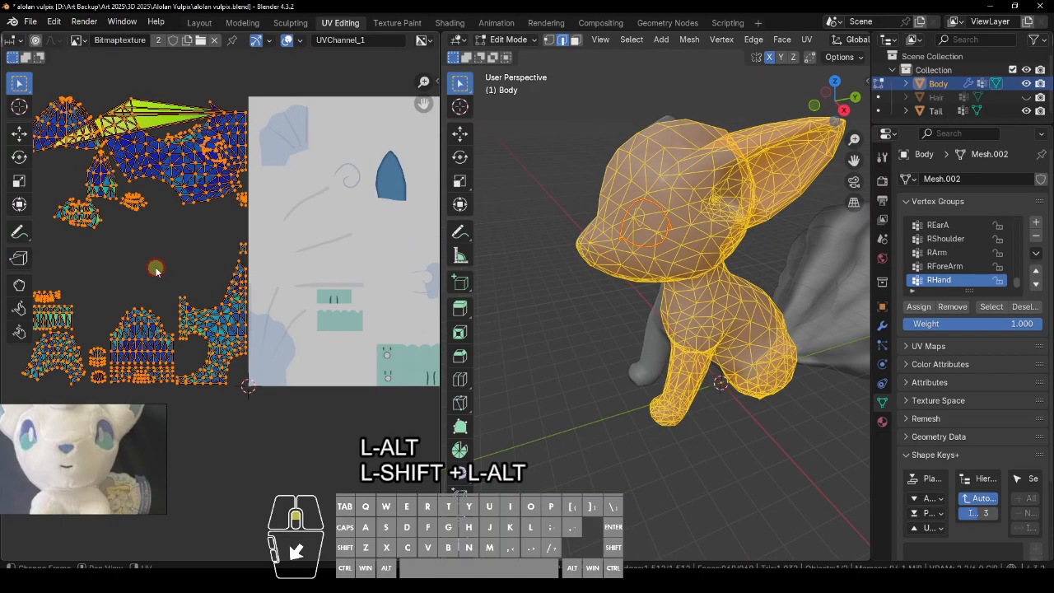
click(176, 236)
alt+shift+drag(181, 129, 231, 310)
click(195, 196)
alt+shift+drag(231, 252, 324, 250)
scroll(309, 259, down, 6)
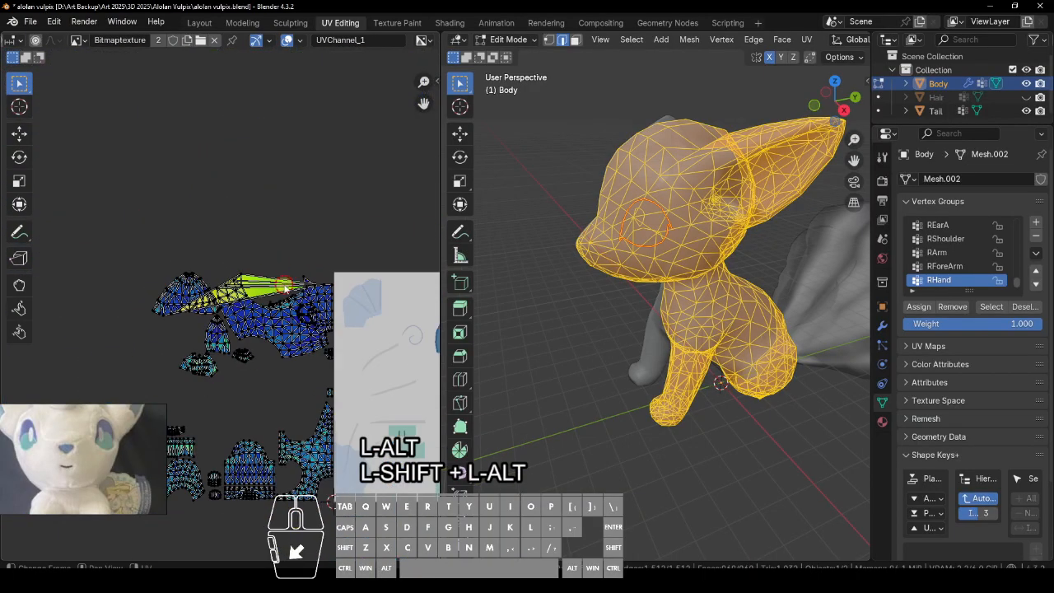
scroll(284, 301, up, 5)
scroll(284, 301, down, 1)
alt+shift+drag(333, 455, 335, 356)
click(263, 137)
drag(352, 129, 33, 279)
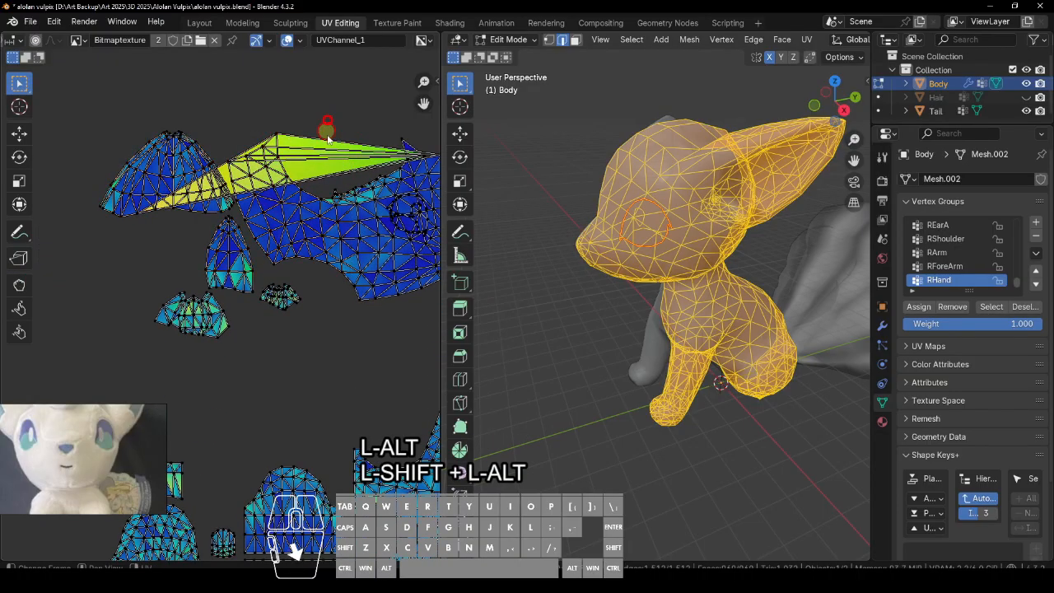
alt+drag(772, 349, 588, 260)
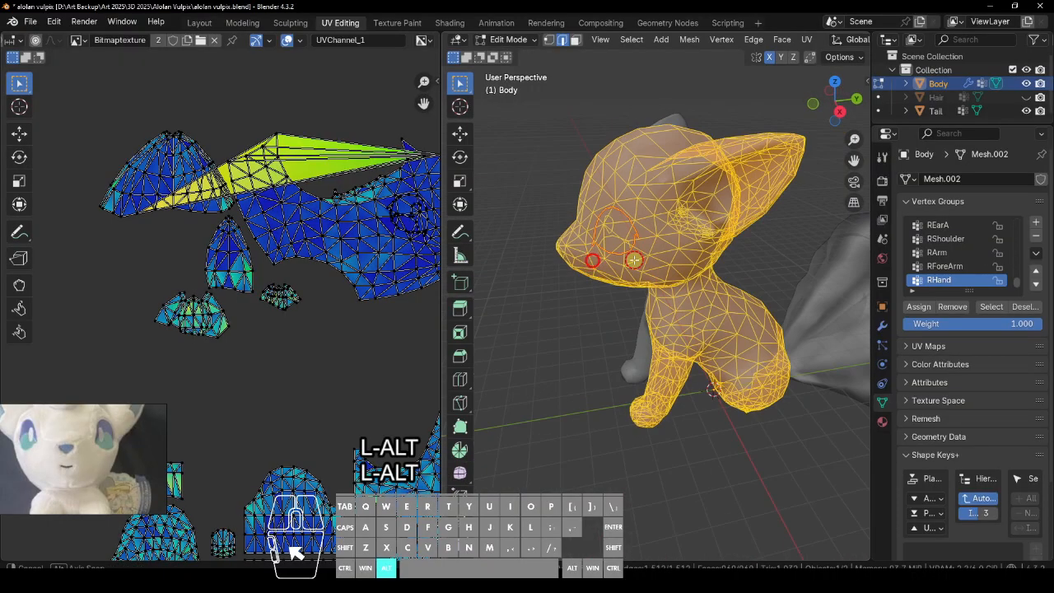
scroll(265, 297, down, 3)
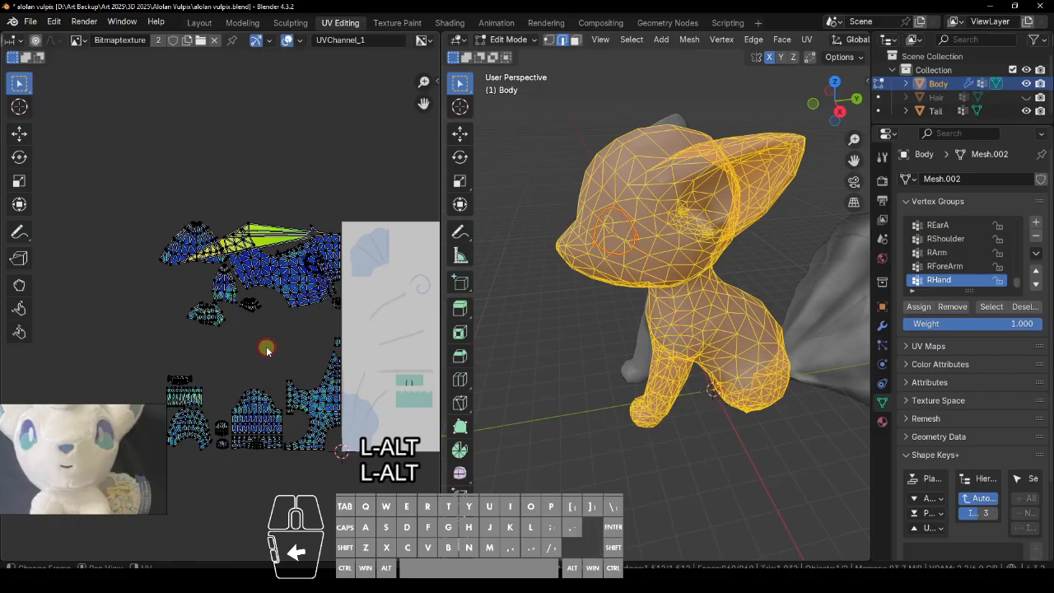
drag(123, 199, 433, 464)
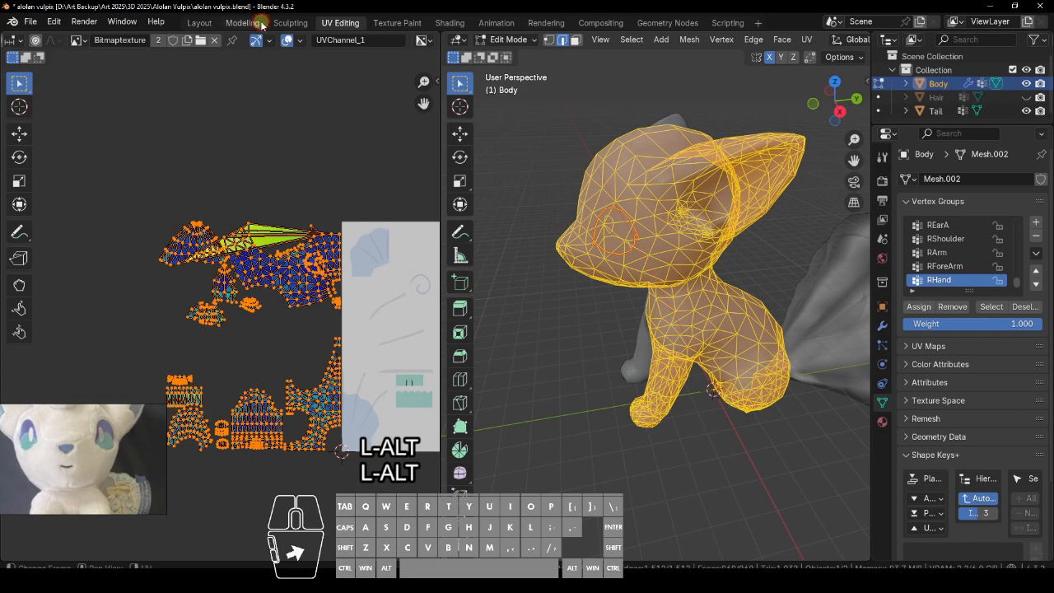
Step: In the Layout workspace, edit the Body and mark the edges around the side of the nose as a seam
click(201, 23)
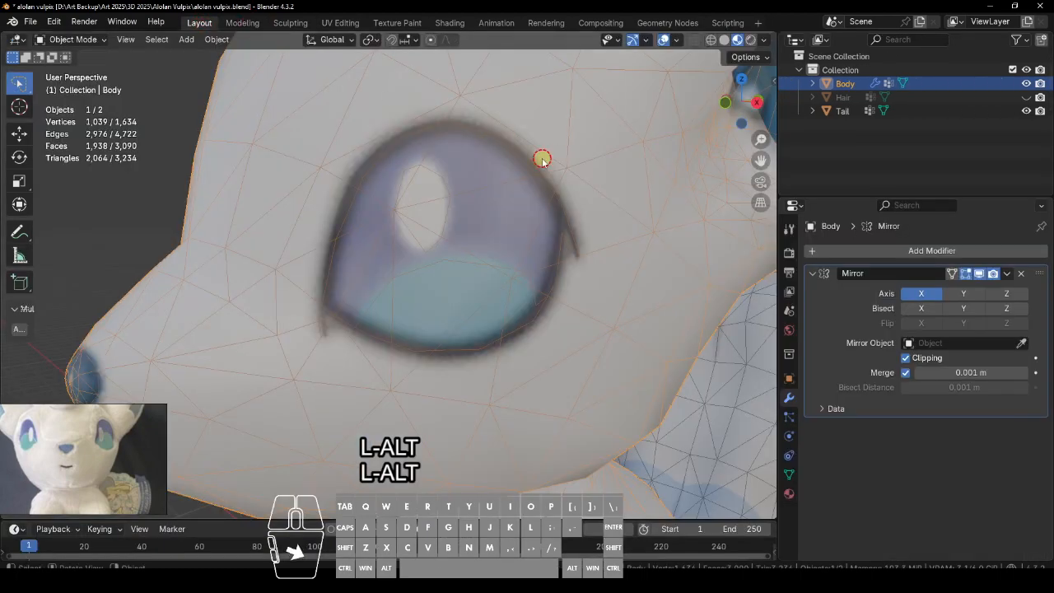
key(Tab)
alt+shift+drag(588, 378, 682, 277)
ctrl+alt+drag(581, 324, 399, 355)
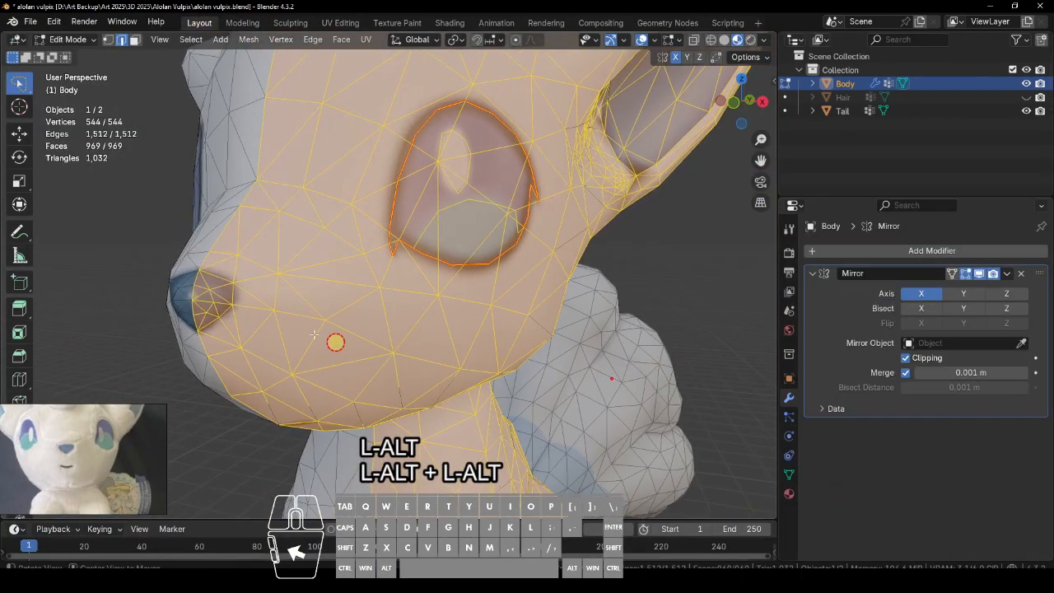
alt+click(221, 274)
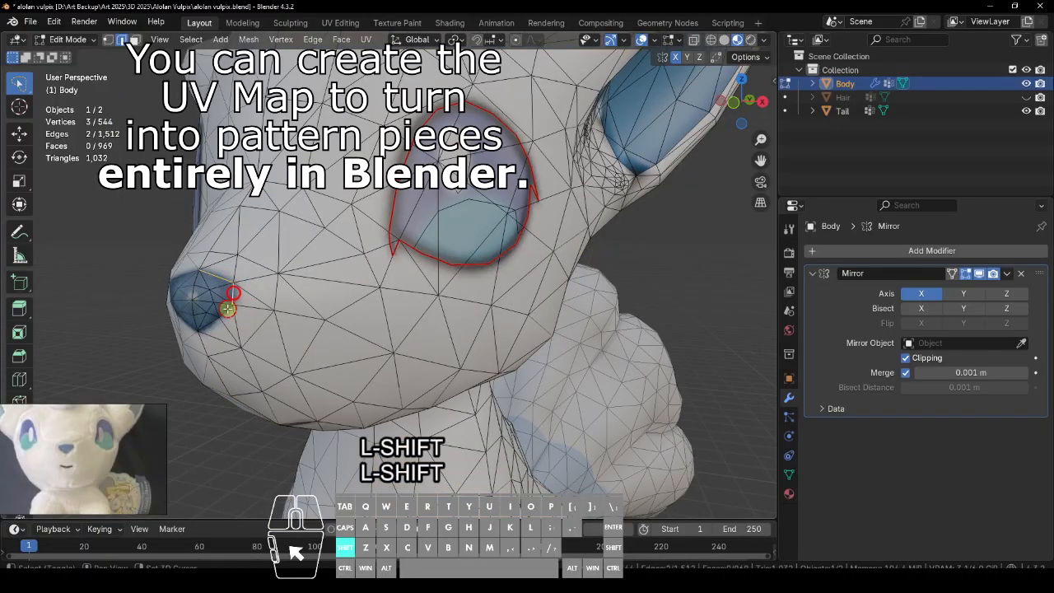
key(q)
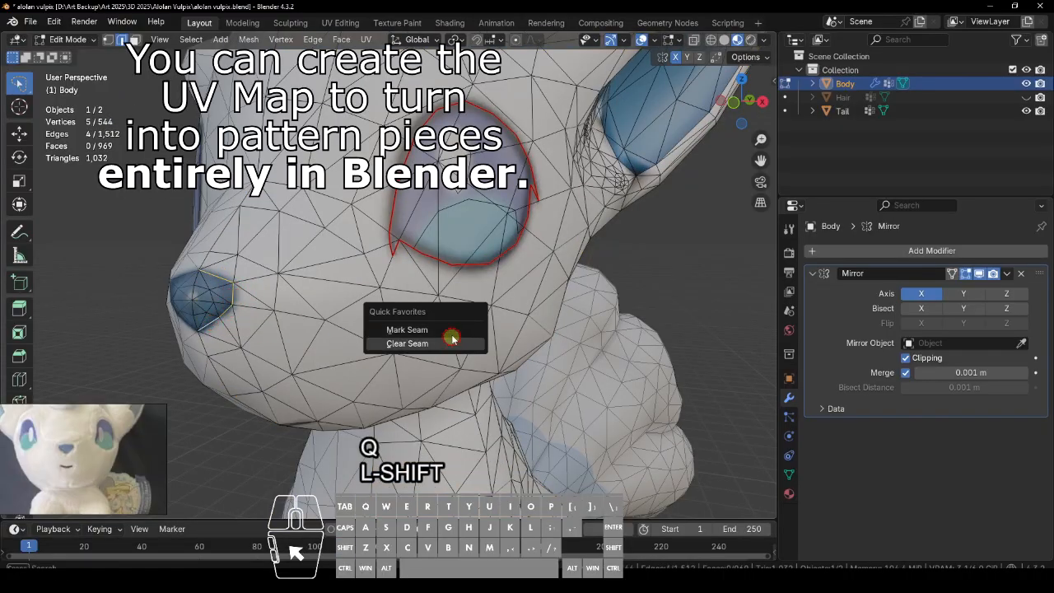
click(451, 332)
Step: Examine the triangulated edges on the fox's neck, front leg and hindquarters for possible seam paths
alt+drag(679, 346, 617, 350)
alt+shift+drag(619, 350, 647, 400)
key(super)
click(471, 438)
alt+shift+drag(600, 458, 638, 370)
alt+drag(546, 332, 540, 395)
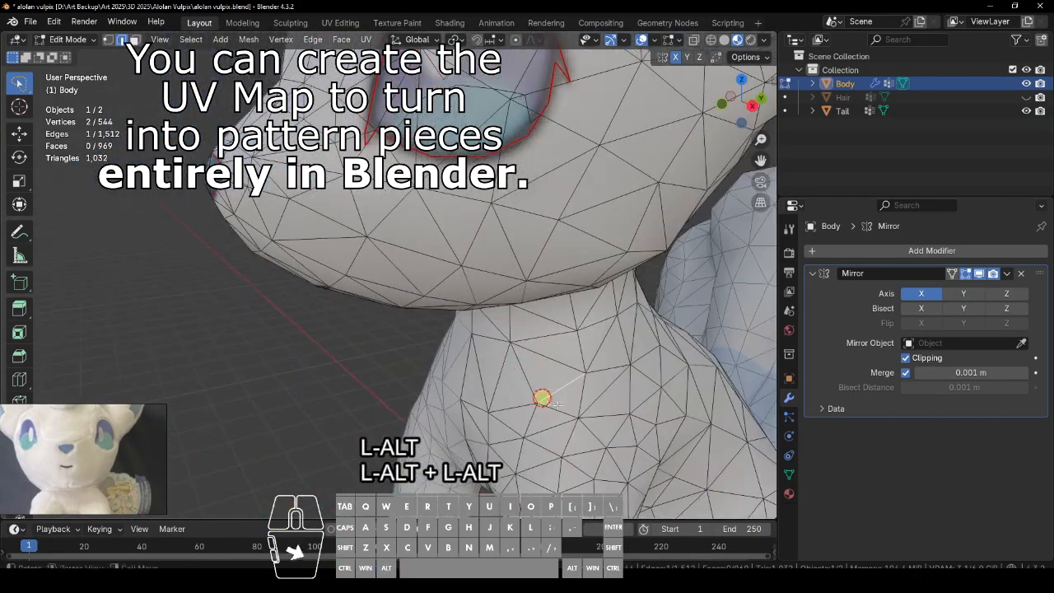
alt+shift+drag(623, 440, 564, 294)
alt+shift+drag(551, 453, 569, 353)
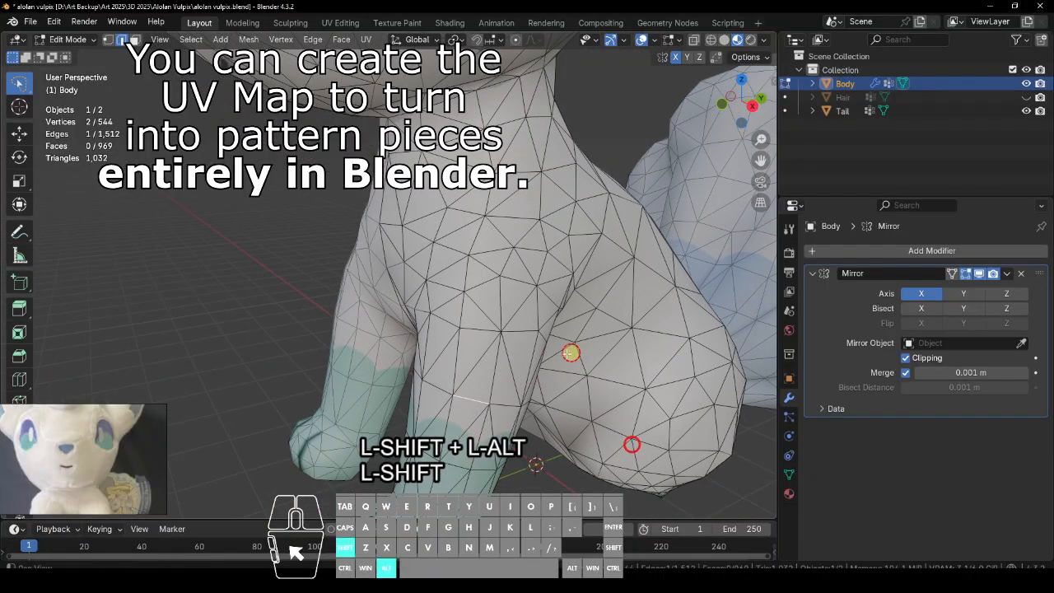
alt+drag(482, 420, 686, 423)
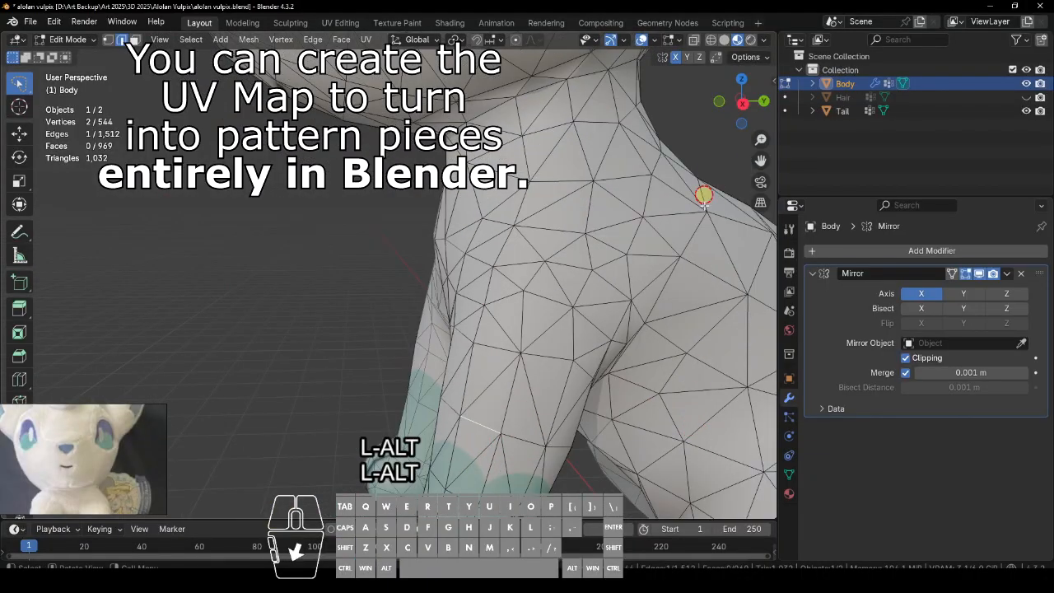
alt+shift+drag(695, 475, 552, 444)
ctrl+alt+drag(567, 304, 581, 364)
alt+drag(564, 414, 548, 325)
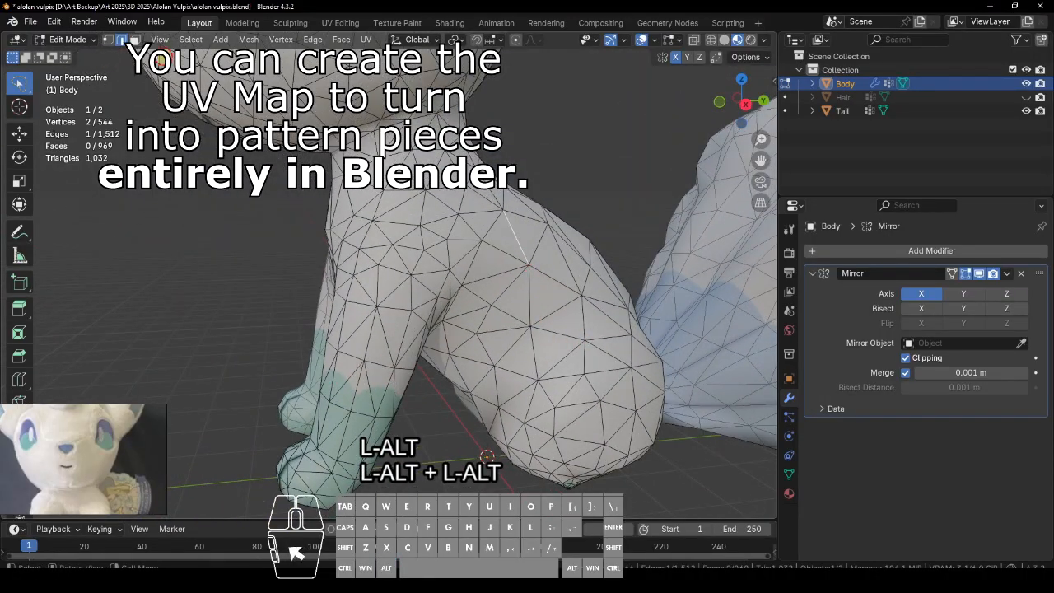
Step: Convert all of the Body's triangles to quads in vertex select mode and clear the selection
key(1)
alt+shift+drag(535, 258, 501, 344)
key(a)
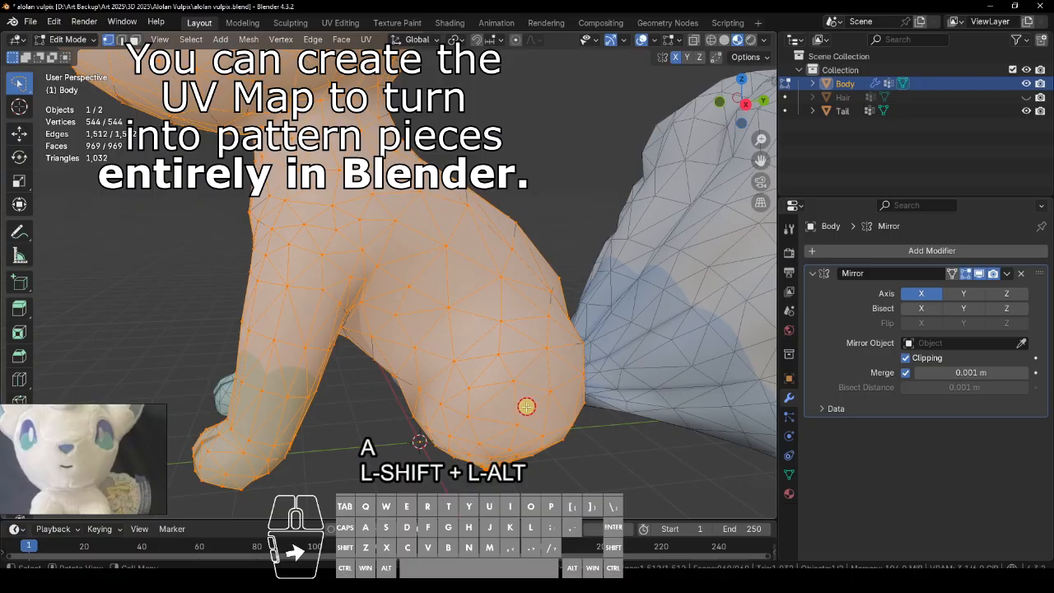
key(alt+a)
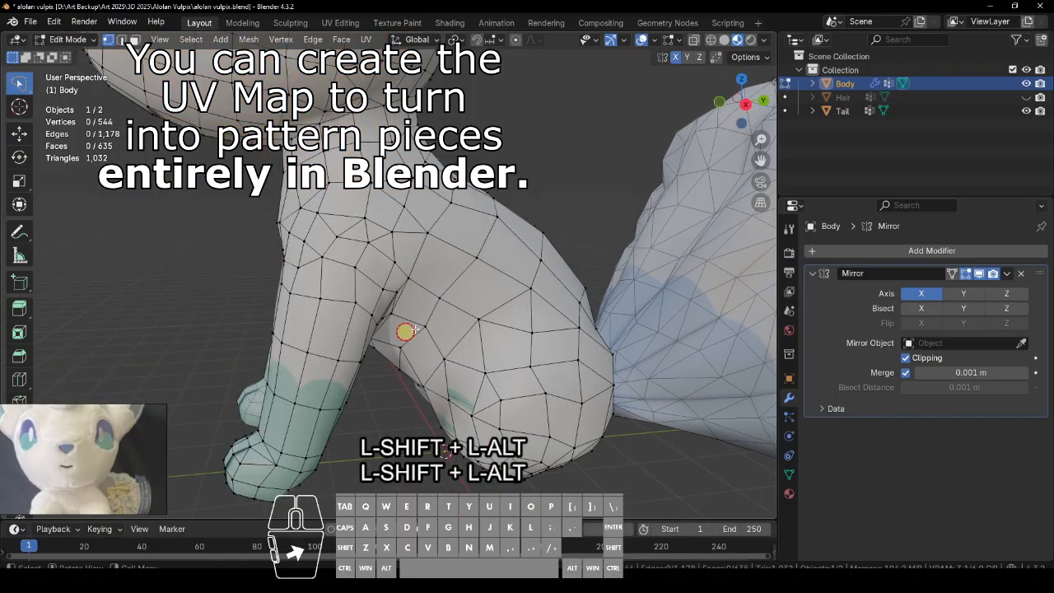
Step: Select an edge loop running around the torso behind the front leg, and undo that selection
alt+drag(506, 317, 500, 293)
alt+click(468, 279)
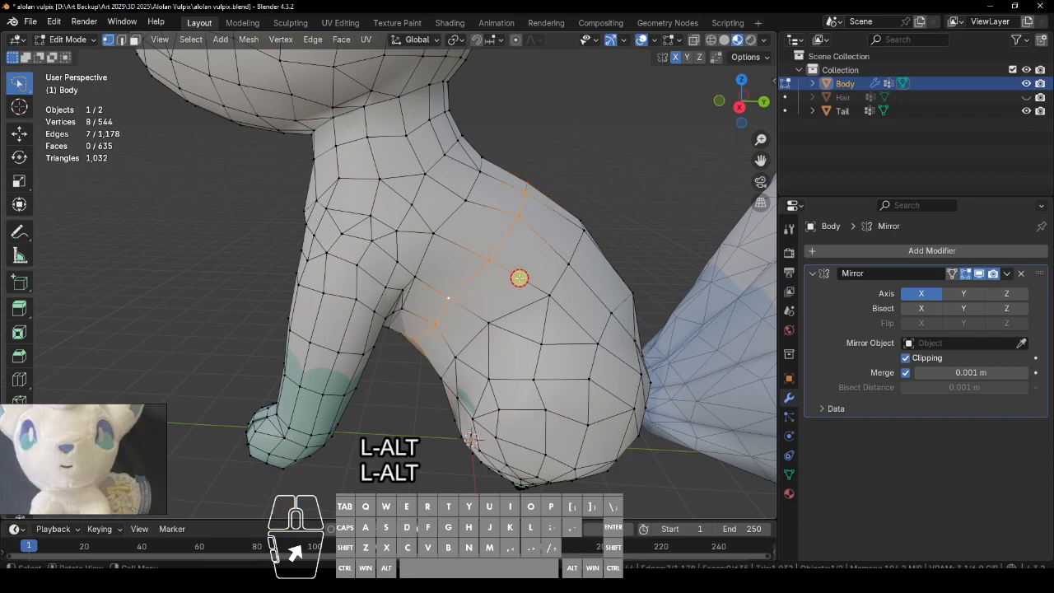
alt+drag(329, 289, 671, 327)
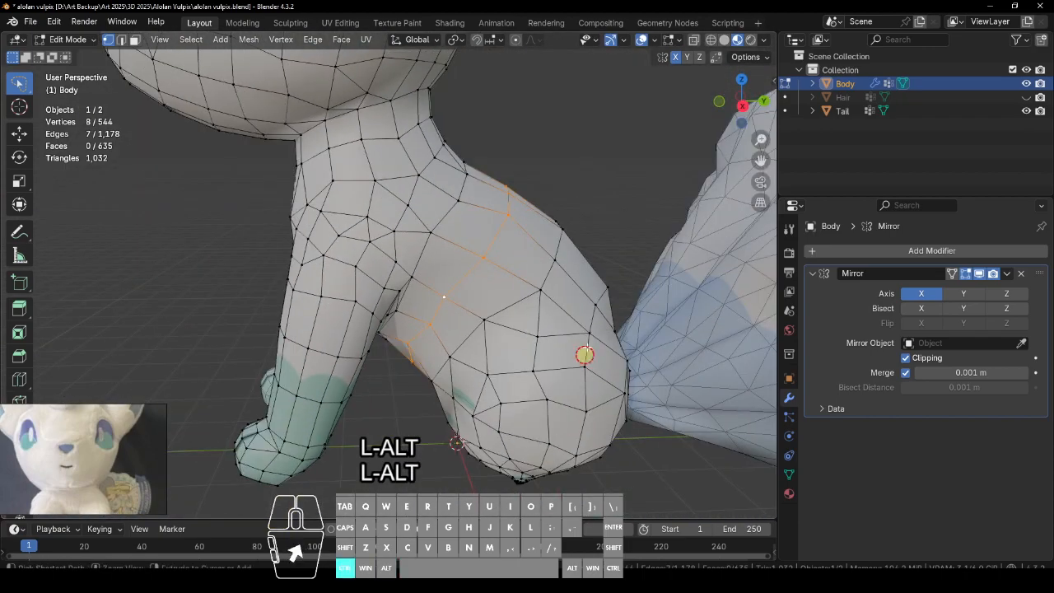
key(ctrl+z)
Step: Inspect the quad mesh on the Body and head, and undo the triangle-to-quad conversion
alt+drag(569, 416, 546, 400)
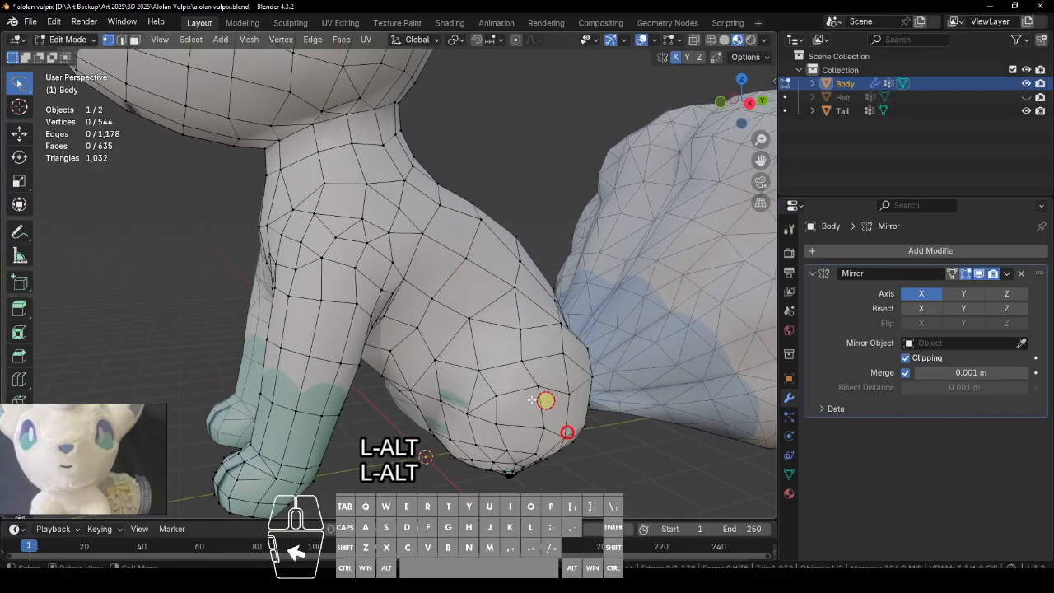
alt+shift+drag(470, 379, 504, 304)
alt+shift+drag(466, 202, 504, 412)
alt+drag(485, 291, 425, 312)
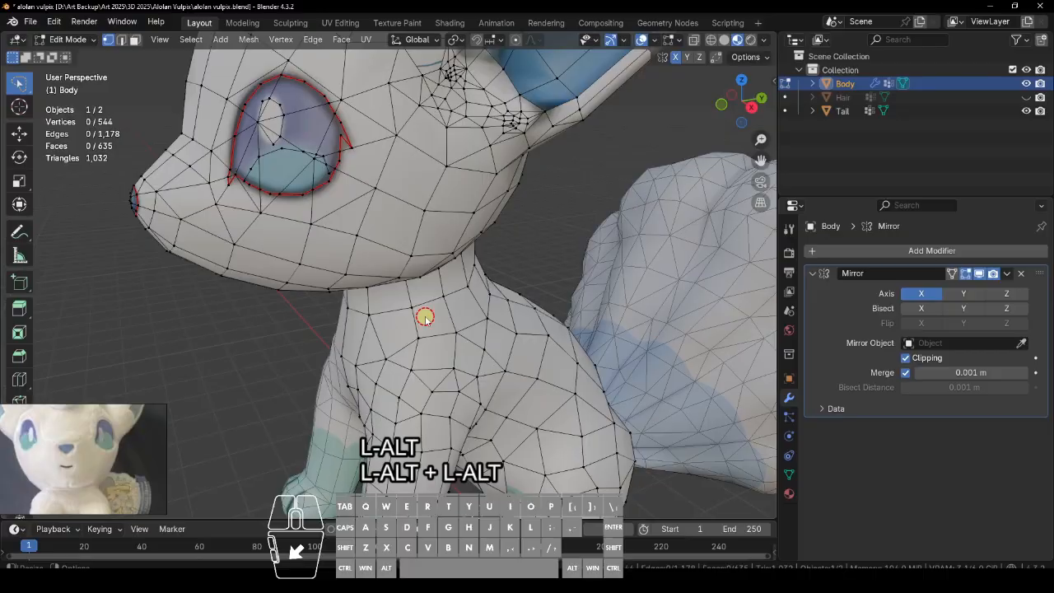
key(ctrl+z)
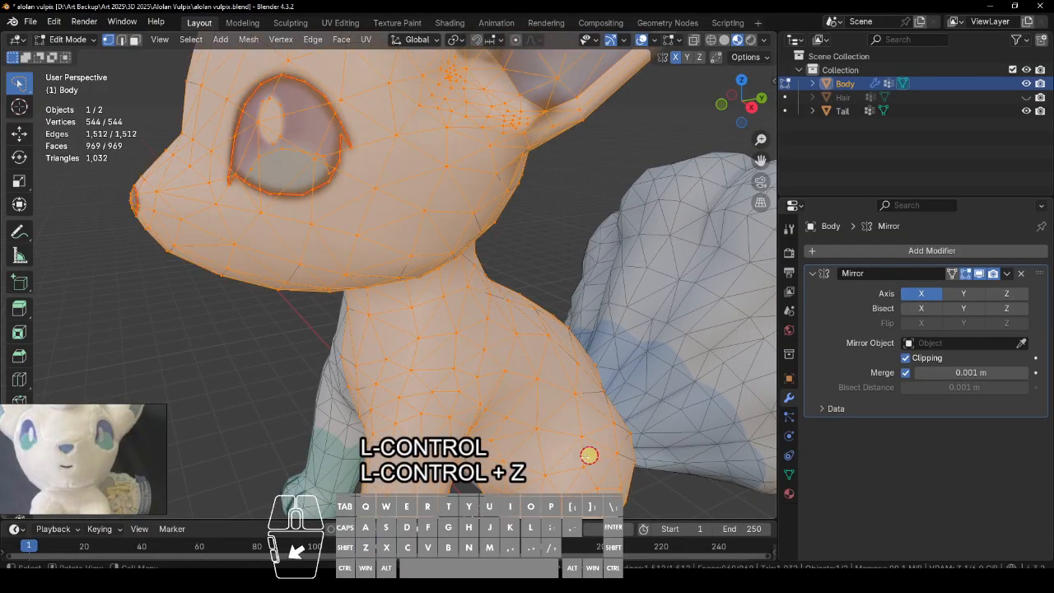
key(ctrl+z)
Step: In right orthographic view with X-ray on, select part of the Body's mesh and convert its triangles to quads
alt+shift+drag(628, 475, 655, 381)
click(750, 107)
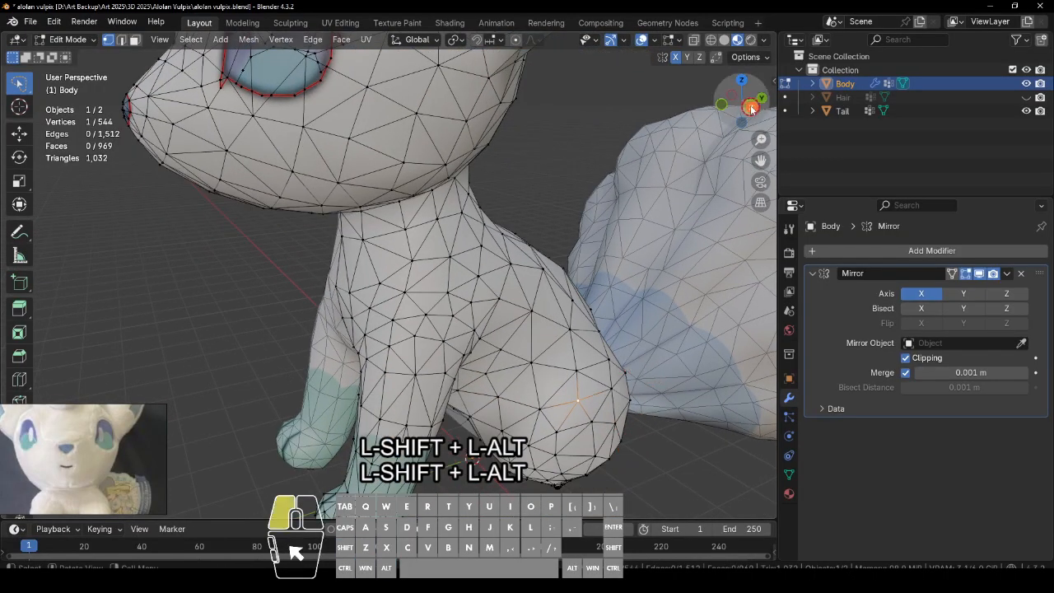
click(693, 45)
mouse_move(263, 259)
mouse_down()
mouse_move(497, 174)
mouse_move(251, 449)
mouse_up()
key(alt+j)
click(459, 427)
alt+drag(460, 427, 488, 395)
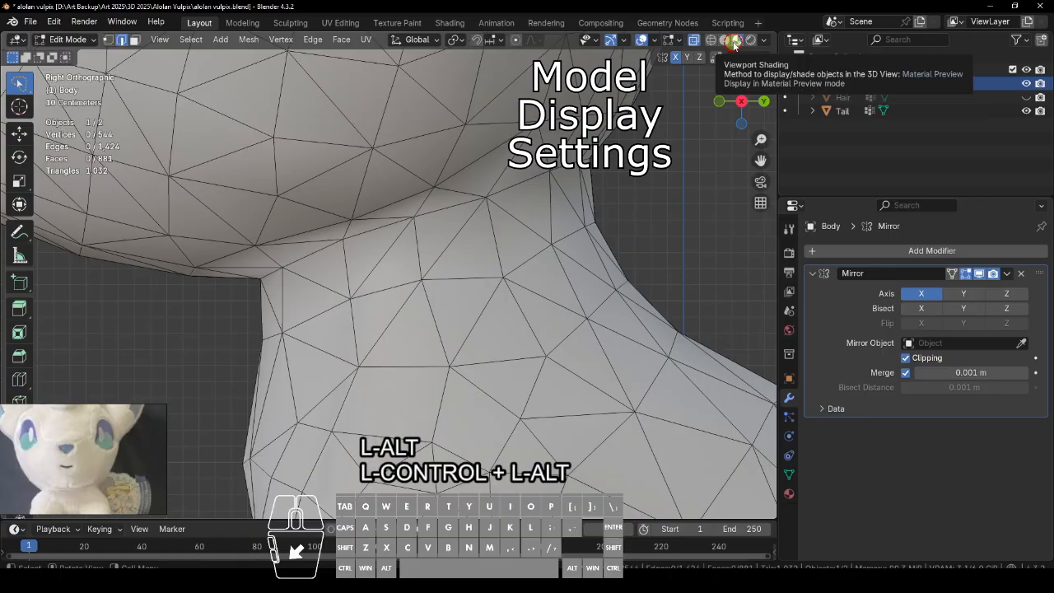
Step: Compare Material Preview with Solid shading, check the viewport shading options, and leave the viewport in Solid
scroll(571, 223, down, 5)
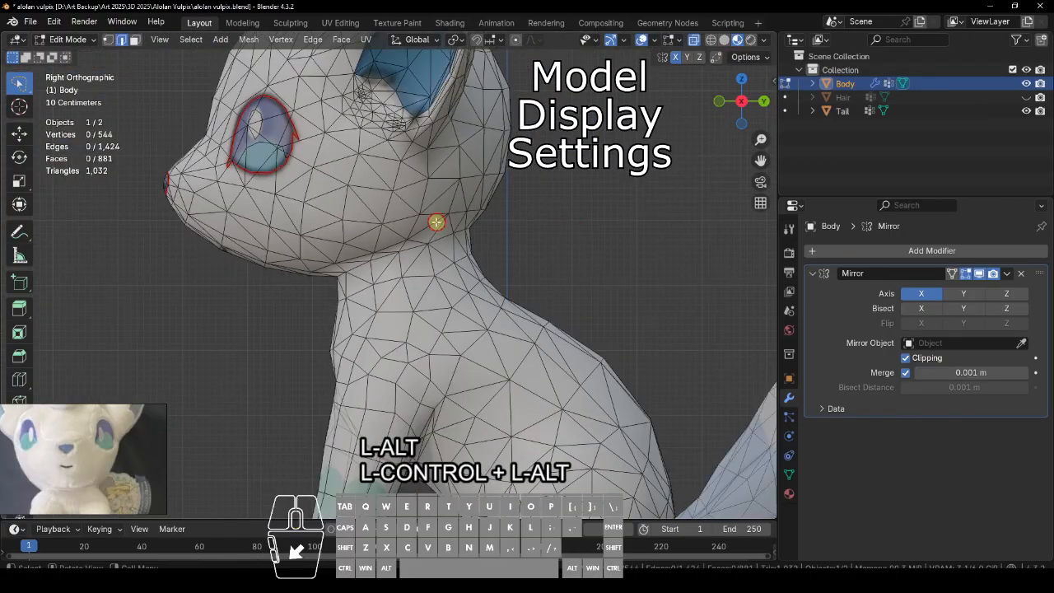
click(724, 40)
click(736, 40)
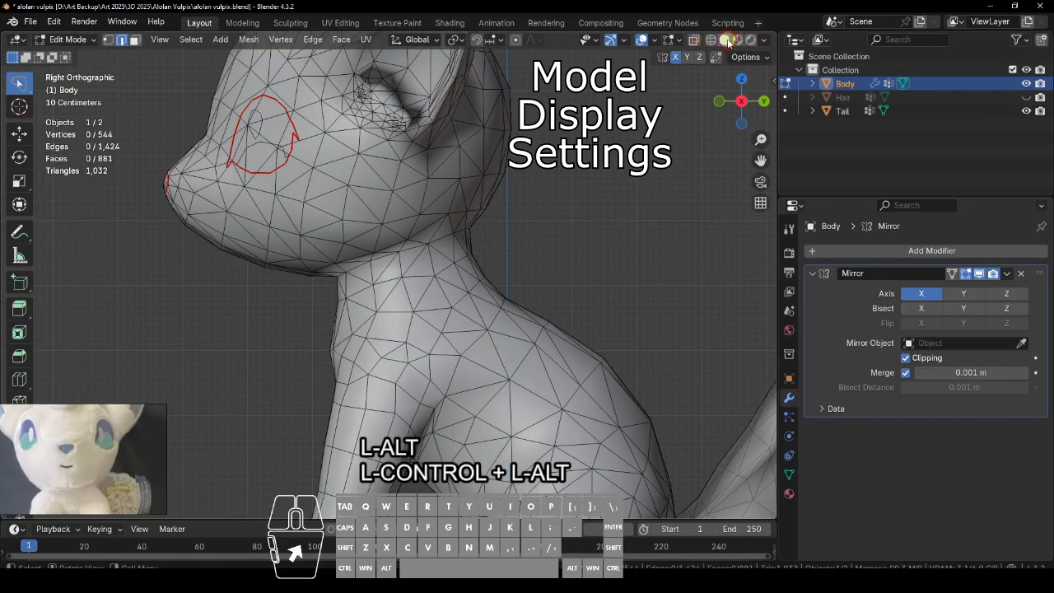
click(764, 42)
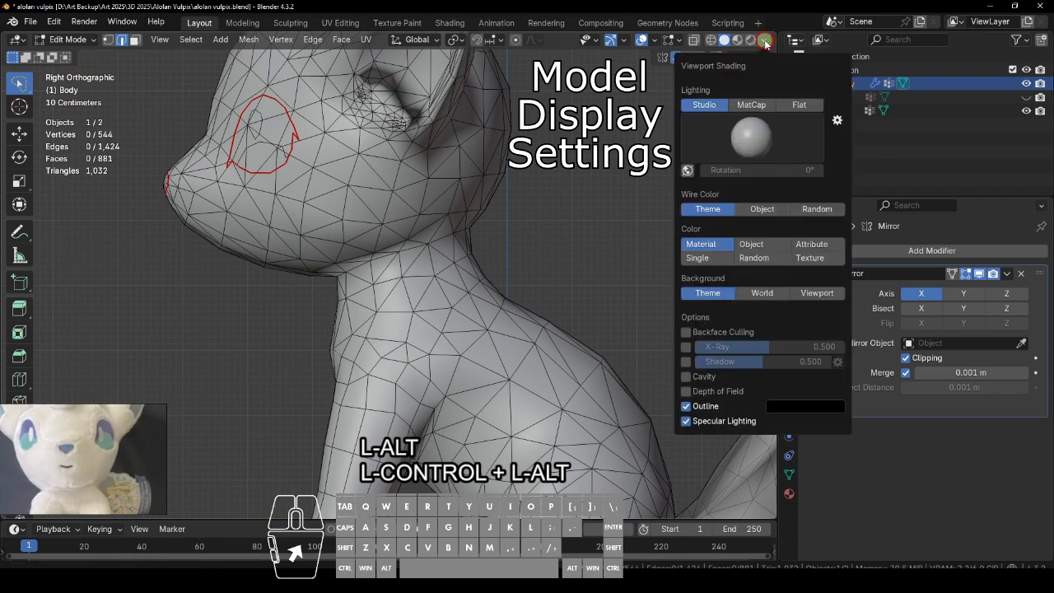
click(724, 41)
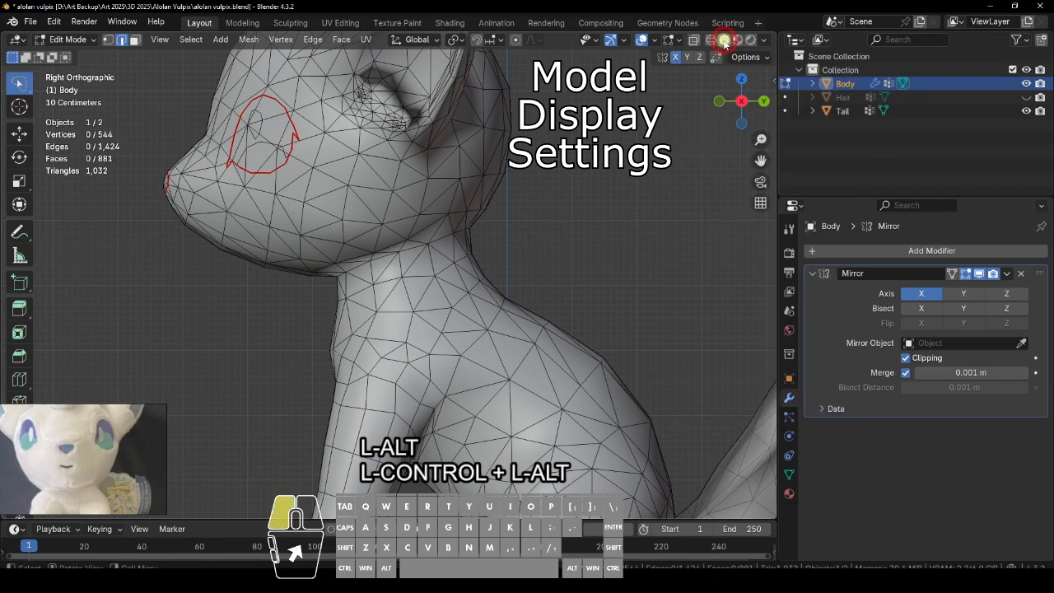
Step: Set the Solid shading colour to show the model's texture
click(766, 41)
click(820, 258)
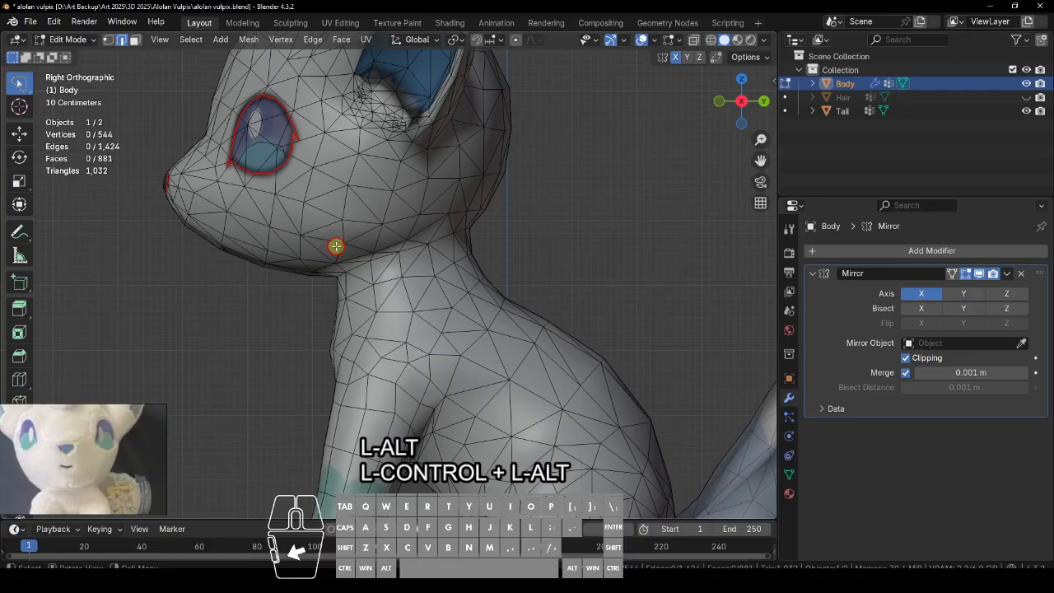
Step: With X-ray on, select the edge loop where the head meets the neck, mark it as a seam, and turn X-ray off
shift+click(400, 248)
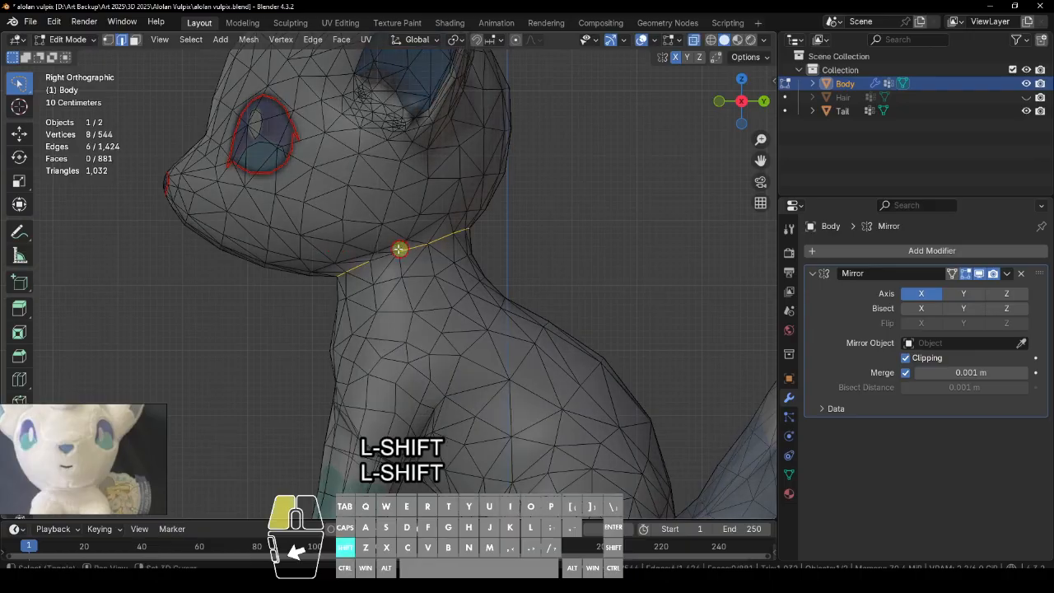
shift+click(365, 268)
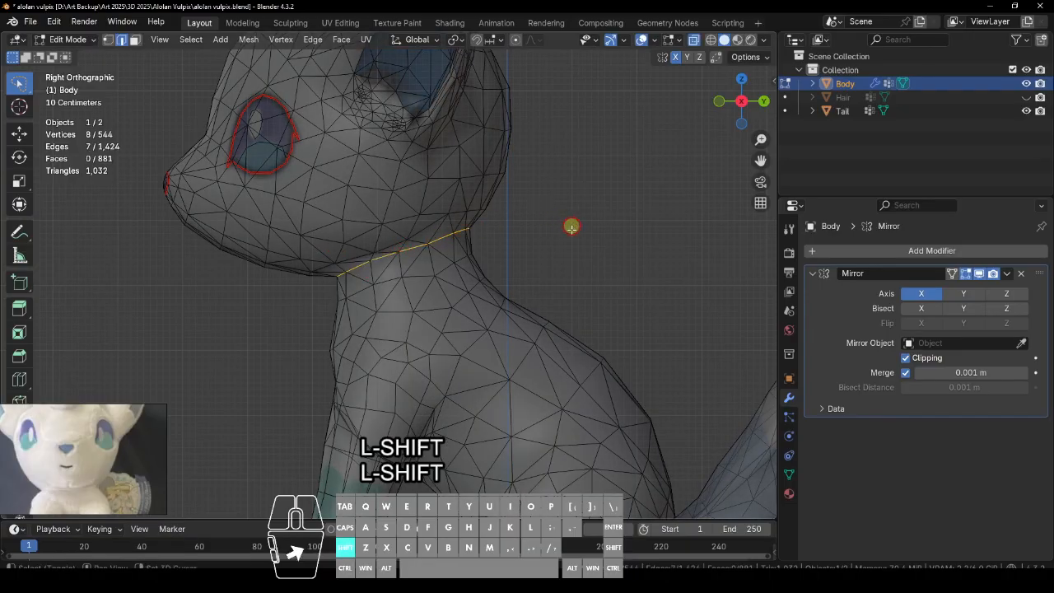
key(q)
click(597, 252)
click(631, 285)
alt+drag(694, 304, 536, 354)
click(693, 39)
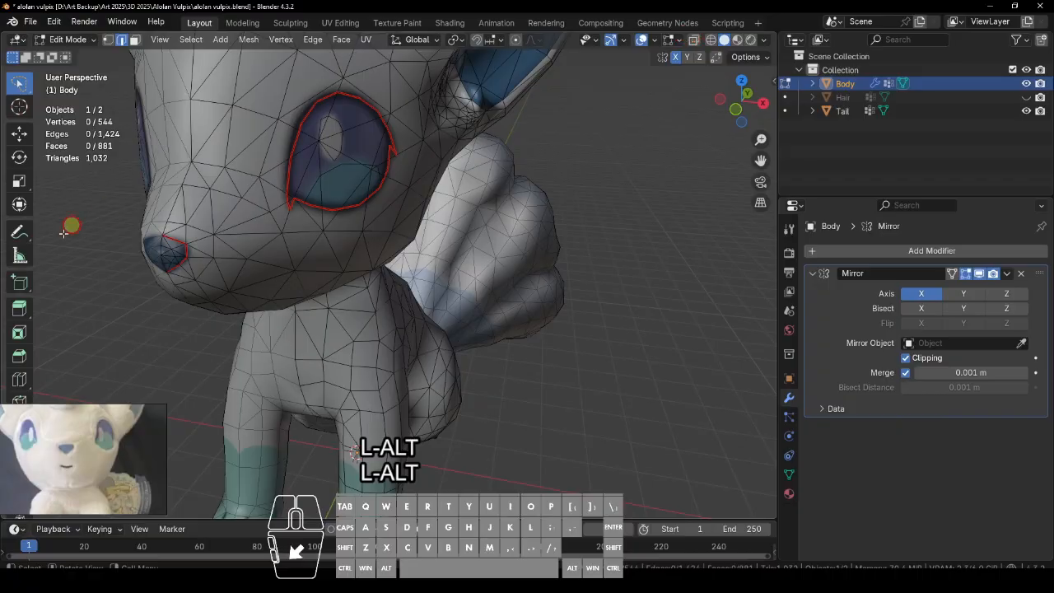
Step: Try a Knife cut from the forehead down beside the upper inner edge of the eye, and undo it
click(20, 397)
alt+drag(370, 330, 604, 249)
click(560, 162)
alt+drag(561, 169, 586, 207)
click(568, 258)
click(550, 271)
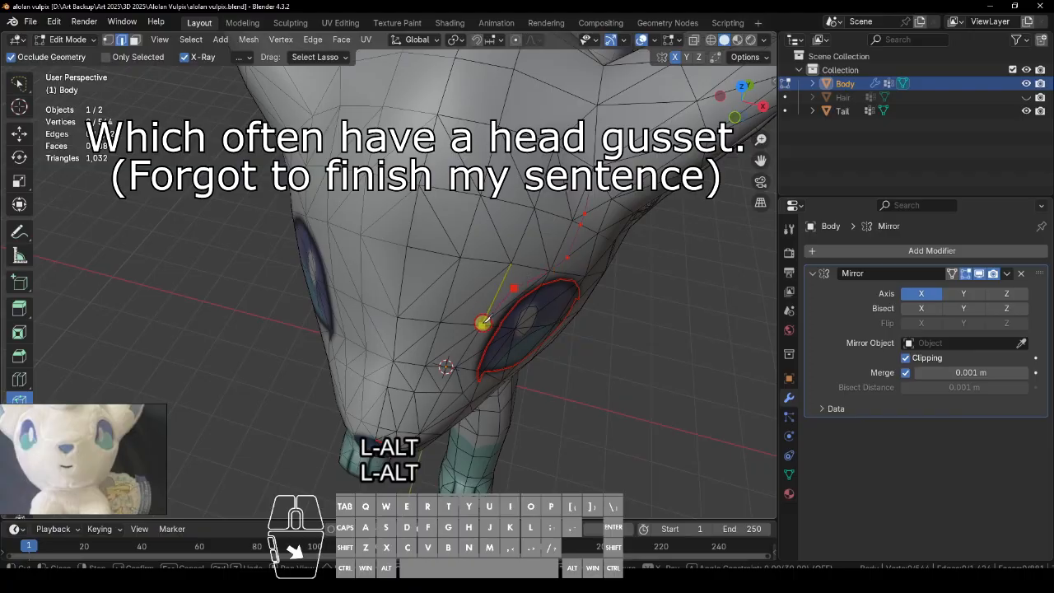
key(Return)
alt+drag(604, 318, 528, 228)
key(Return)
key(ctrl+z)
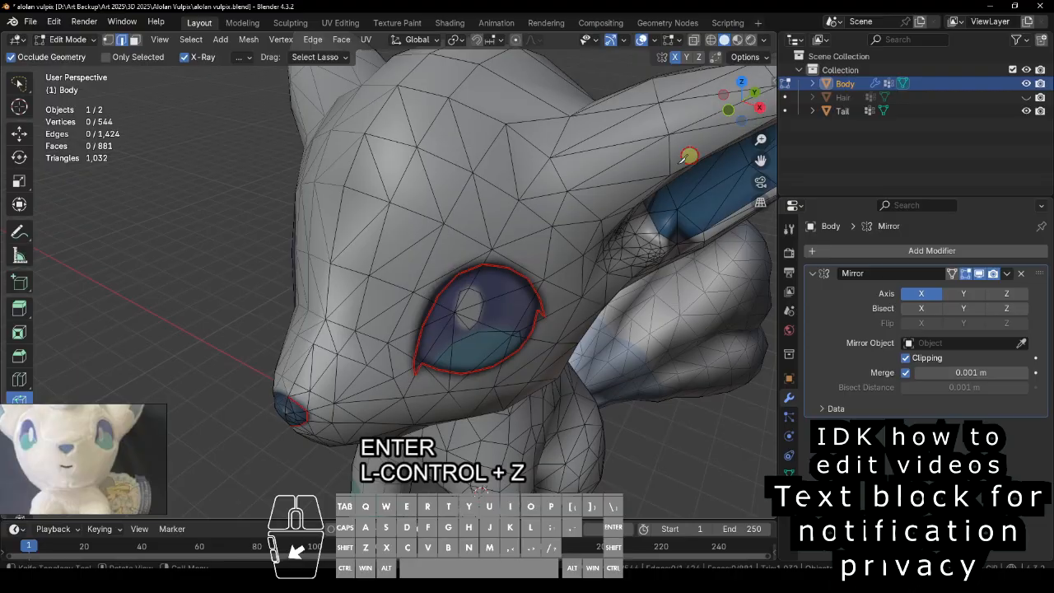
Step: Knife-cut a curve just outside the eye seam, from above the eye down its front side, and mark it as a seam
alt+drag(682, 158, 517, 299)
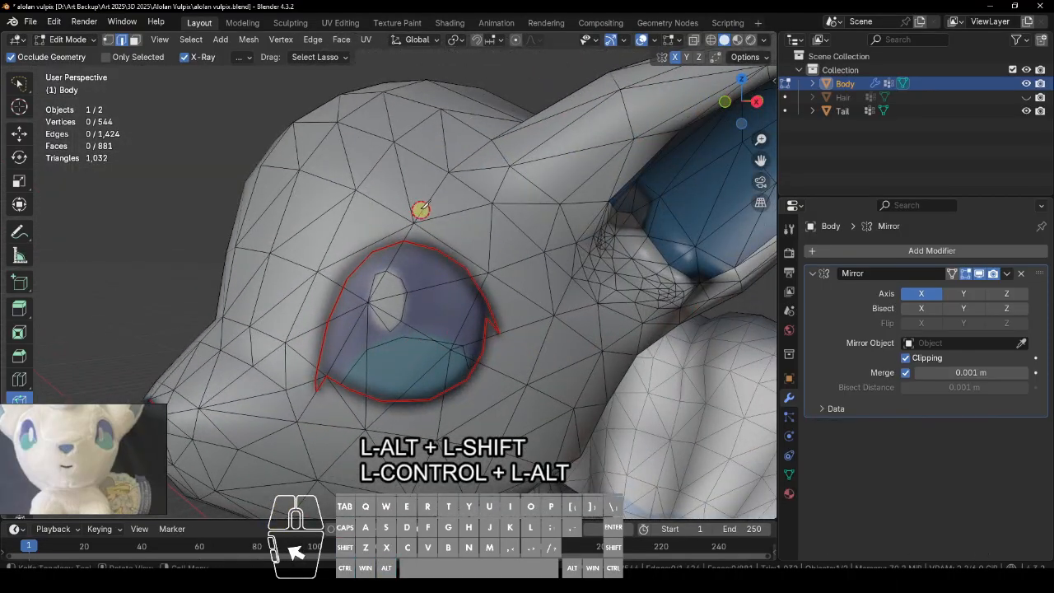
click(411, 203)
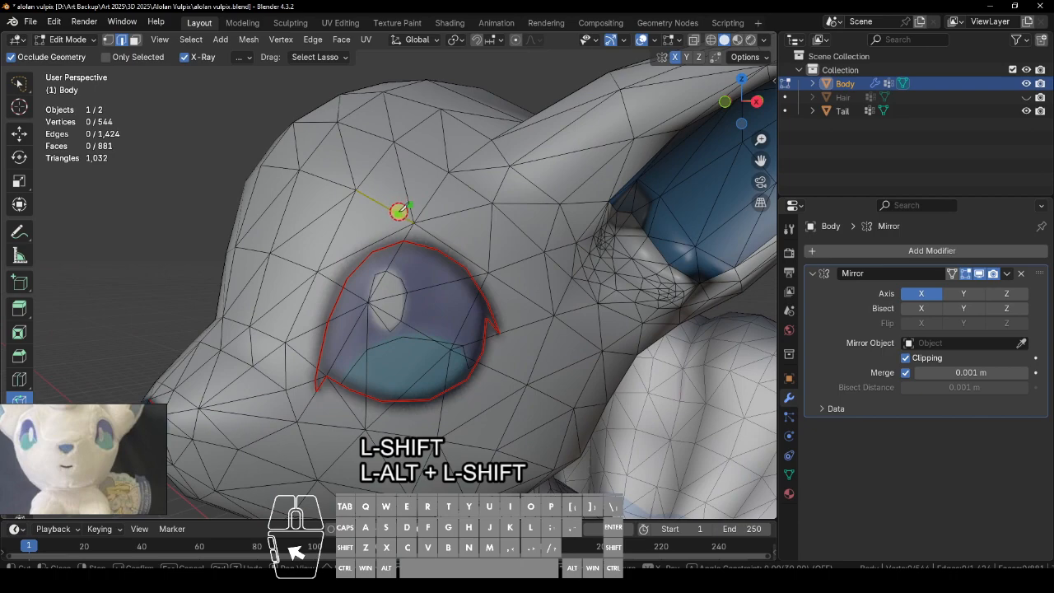
key(Return)
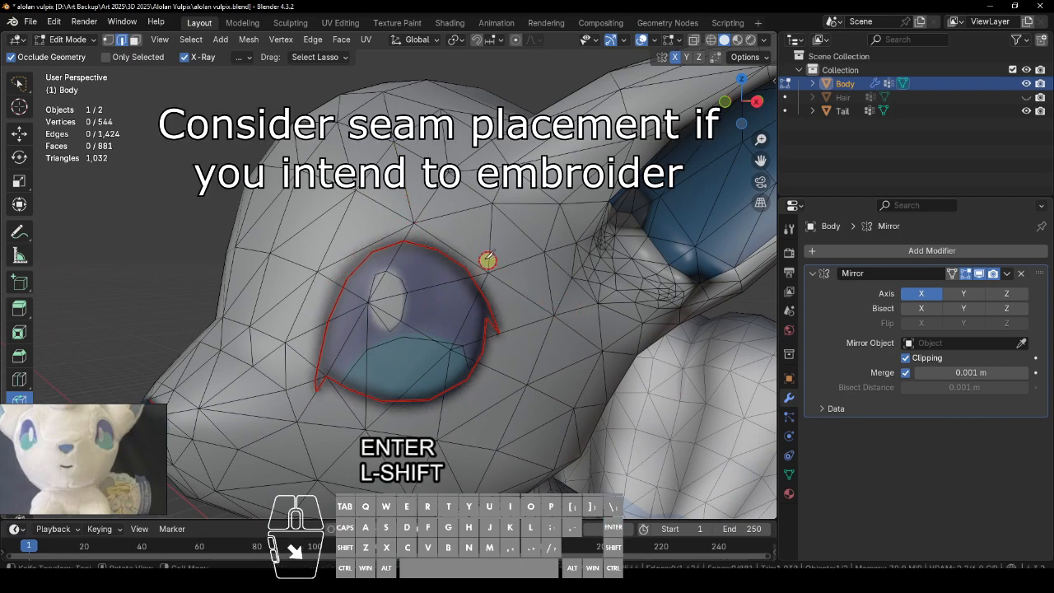
click(402, 217)
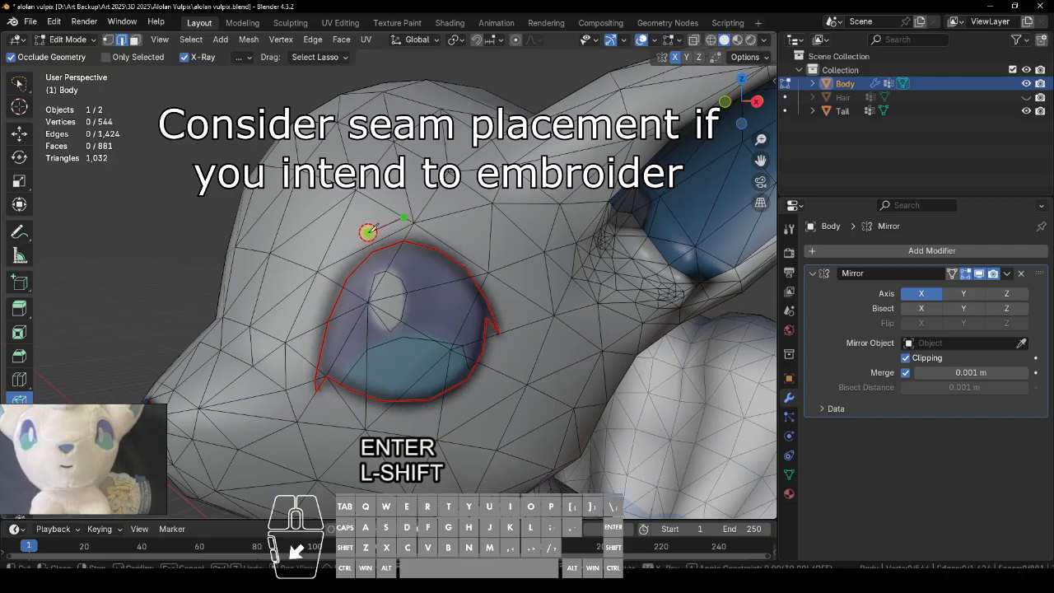
click(338, 259)
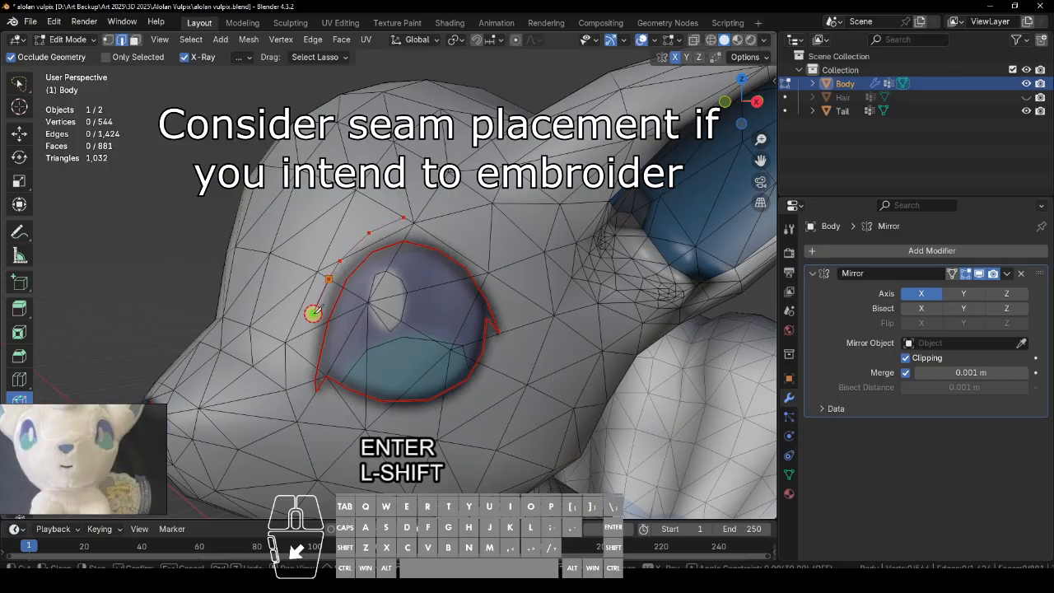
key(Return)
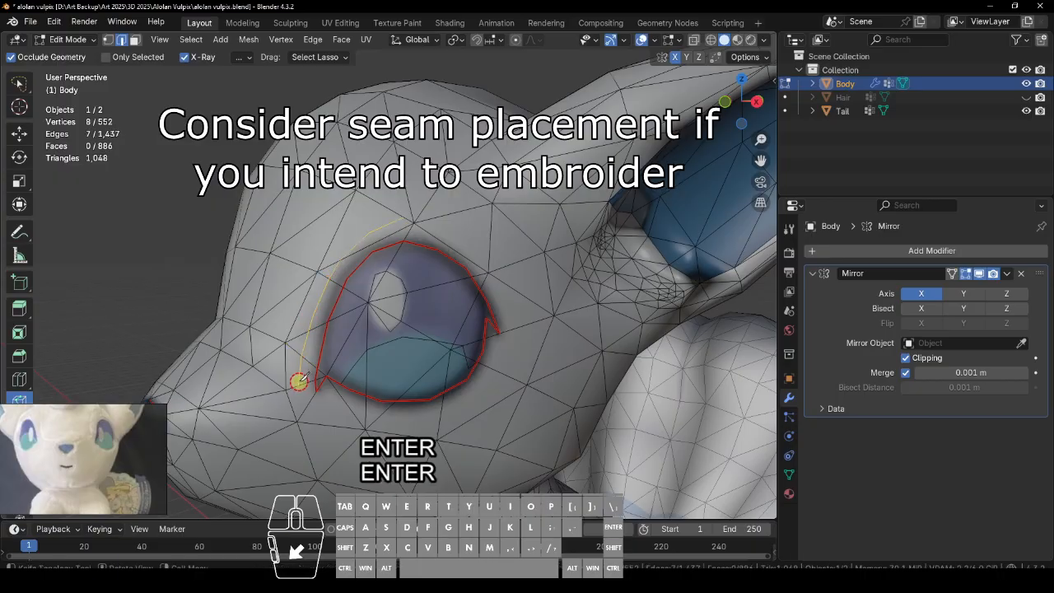
key(q)
click(545, 287)
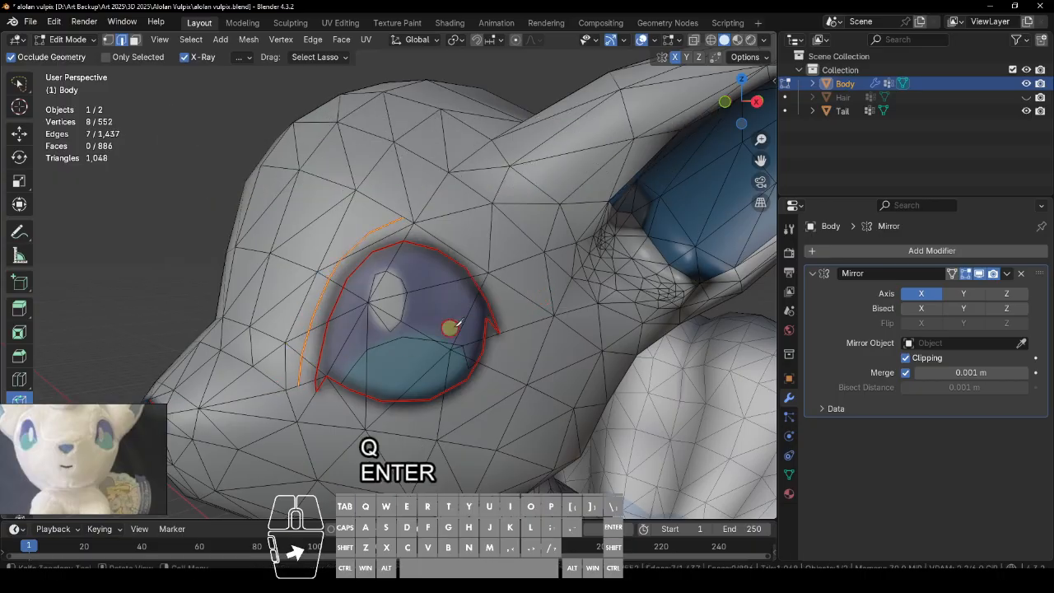
Step: In front view, try a Knife cut from beside the eye down the muzzle to just below the nose, and undo it
alt+drag(521, 314, 572, 309)
ctrl+alt+drag(404, 395, 465, 301)
alt+shift+drag(432, 372, 450, 271)
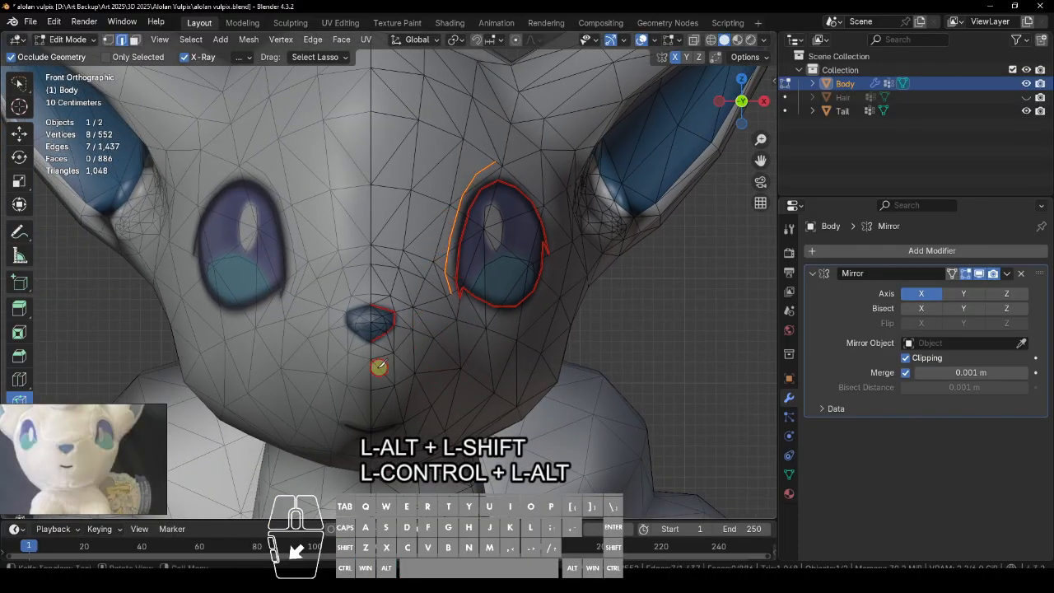
right_drag(83, 457, 165, 389)
shift+drag(159, 381, 142, 458)
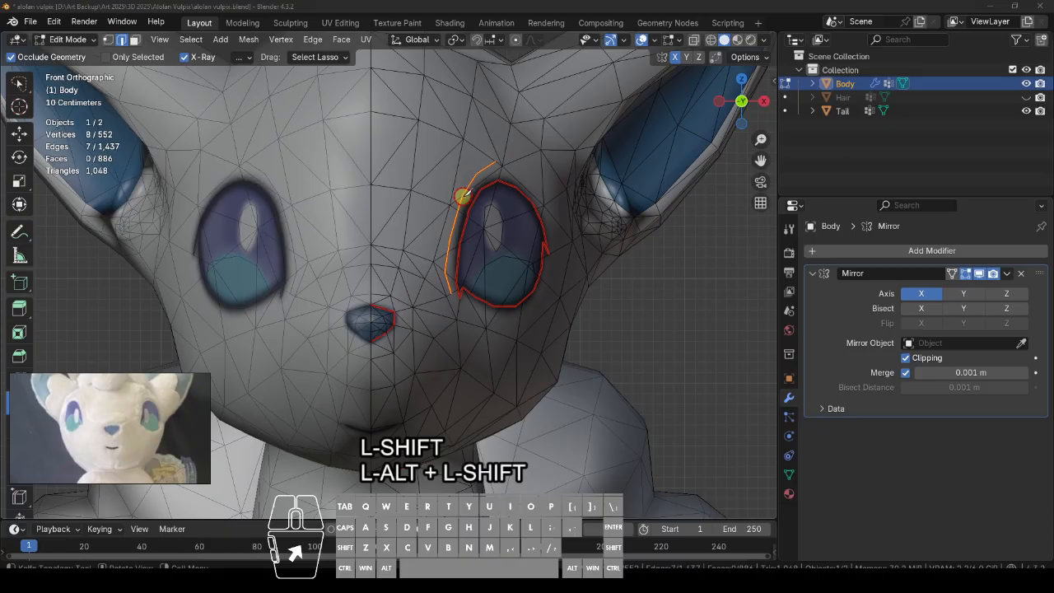
drag(431, 283, 421, 331)
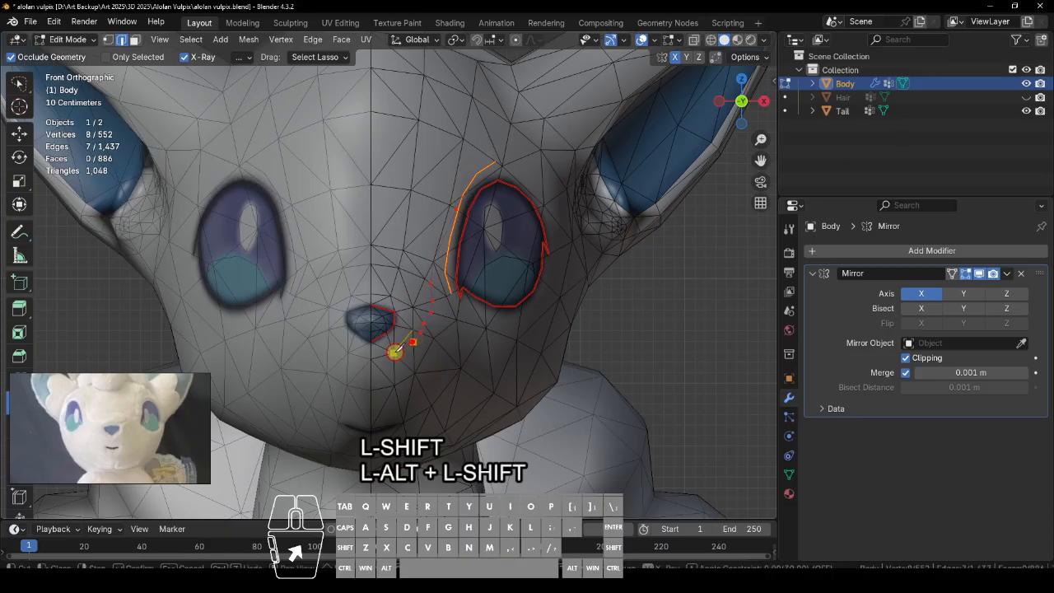
key(Return)
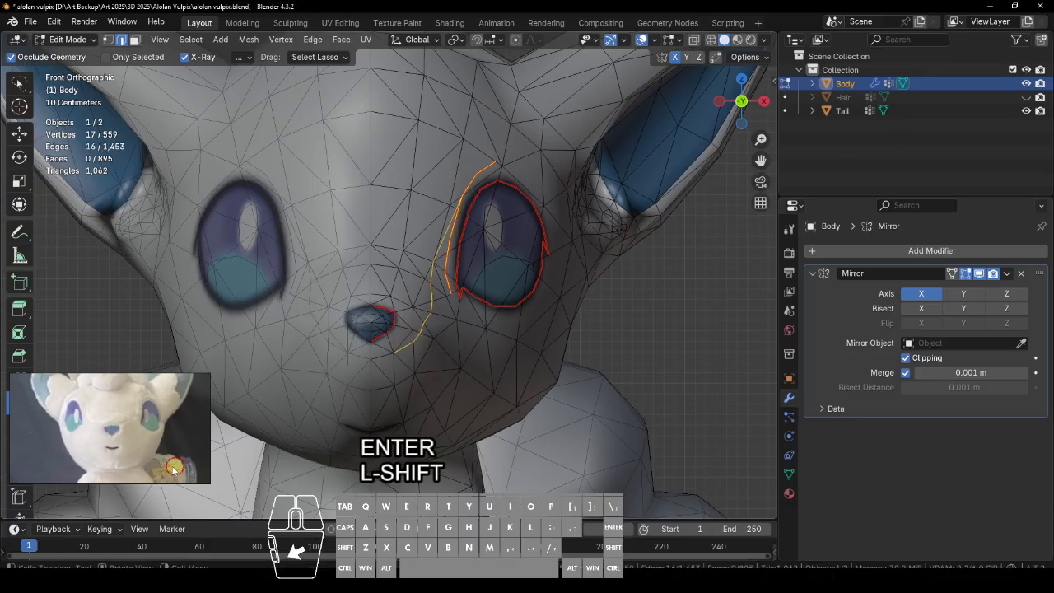
alt+drag(453, 405, 512, 298)
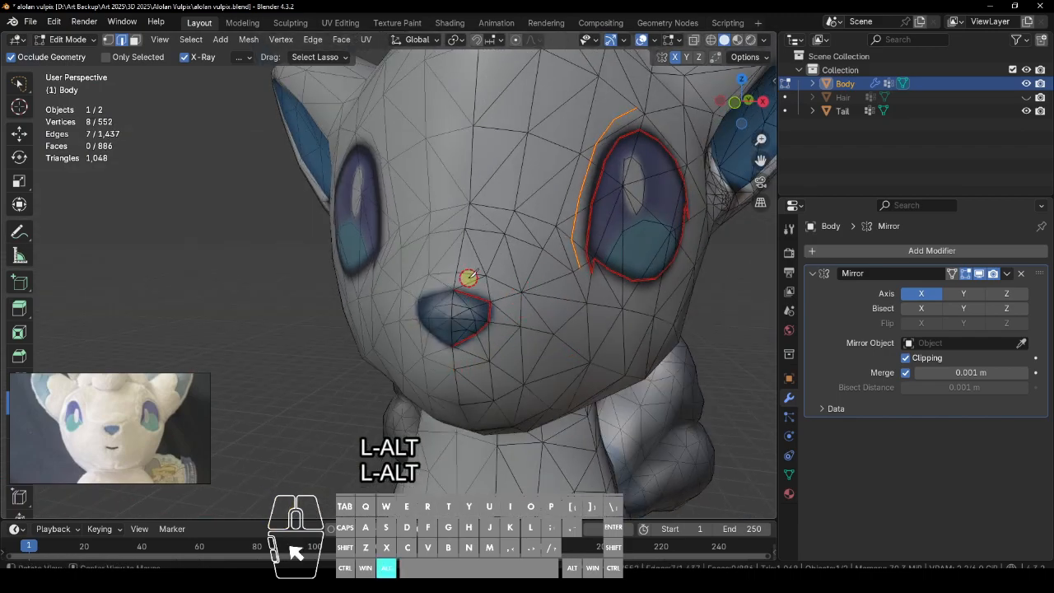
Step: Knife-cut a line from the eye-side seam down the muzzle to the top of the nose and mark it as a seam
alt+drag(464, 277, 512, 280)
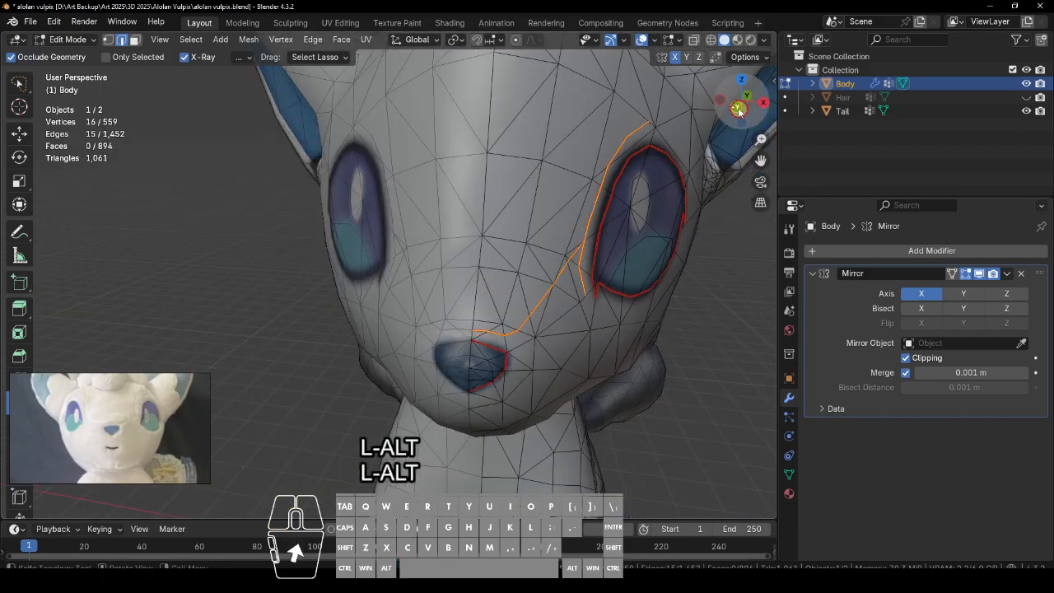
click(741, 107)
alt+shift+drag(621, 247, 578, 296)
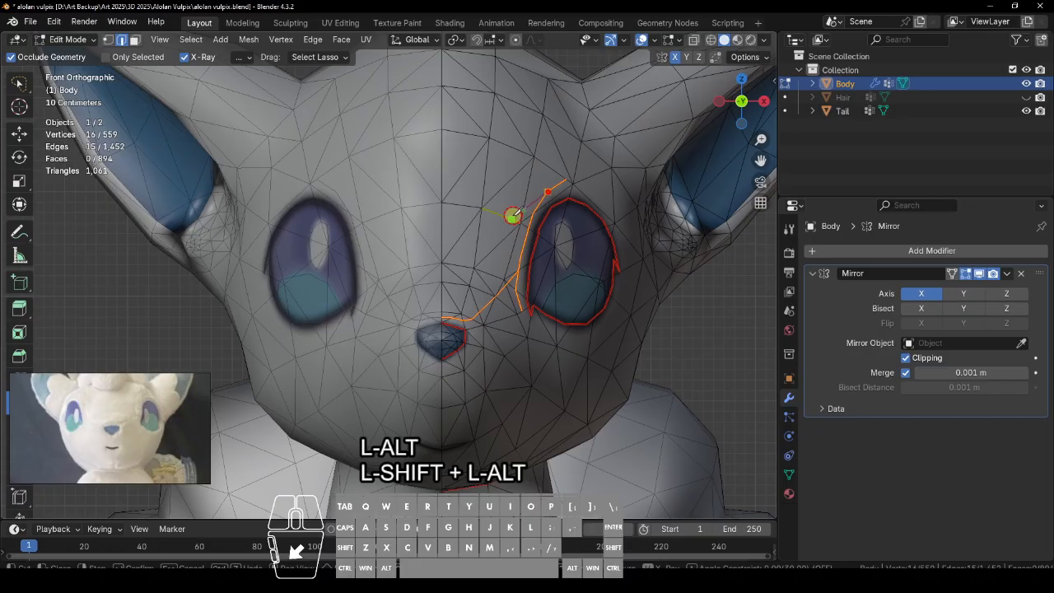
Step: Try Knife cuts across the forehead and muzzle between the eyes, and undo them
alt+drag(513, 214, 404, 299)
key(ctrl+z)
alt+drag(444, 224, 593, 299)
key(ctrl+z)
alt+shift+drag(452, 318, 675, 330)
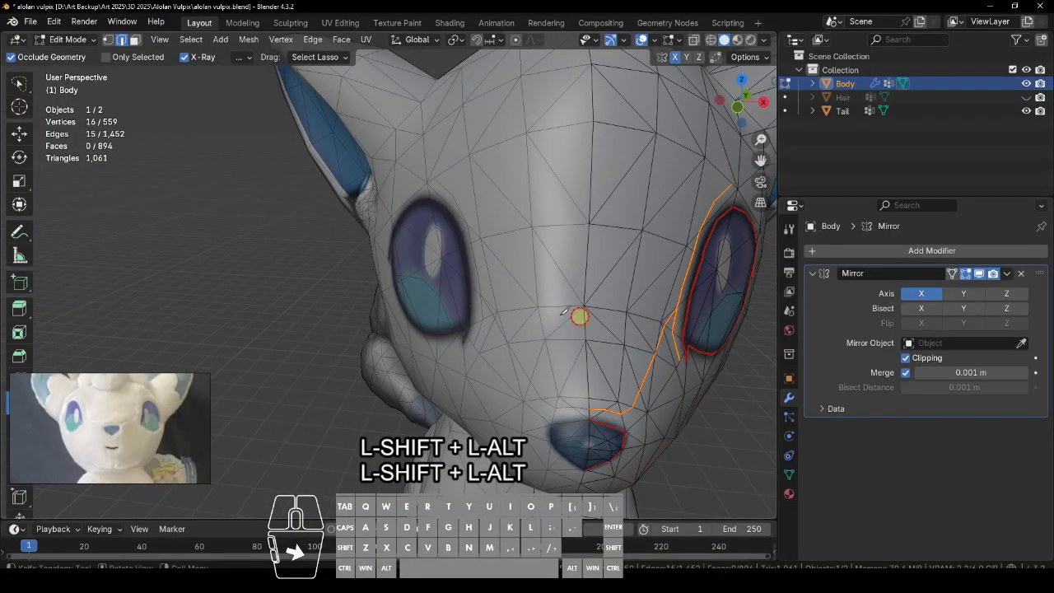
mouse_move(654, 307)
mouse_down()
mouse_move(398, 332)
mouse_move(795, 364)
mouse_move(782, 363)
mouse_up()
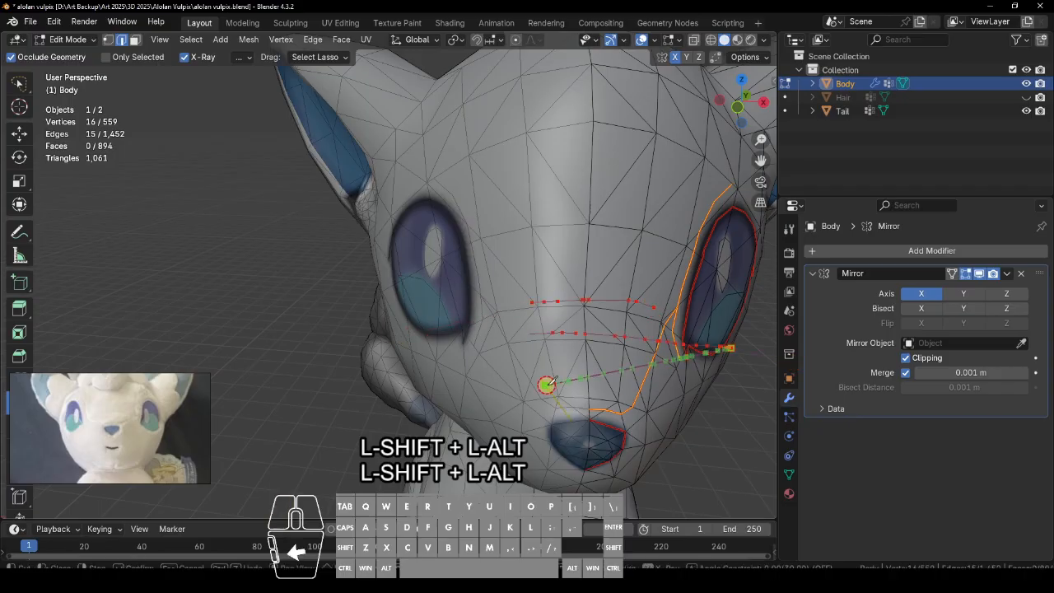
key(Return)
key(ctrl+z)
Step: Extend the cut line from the upper end of the eye-side seam up the forehead with the Knife, and return to the selection tool
alt+shift+drag(688, 403, 615, 247)
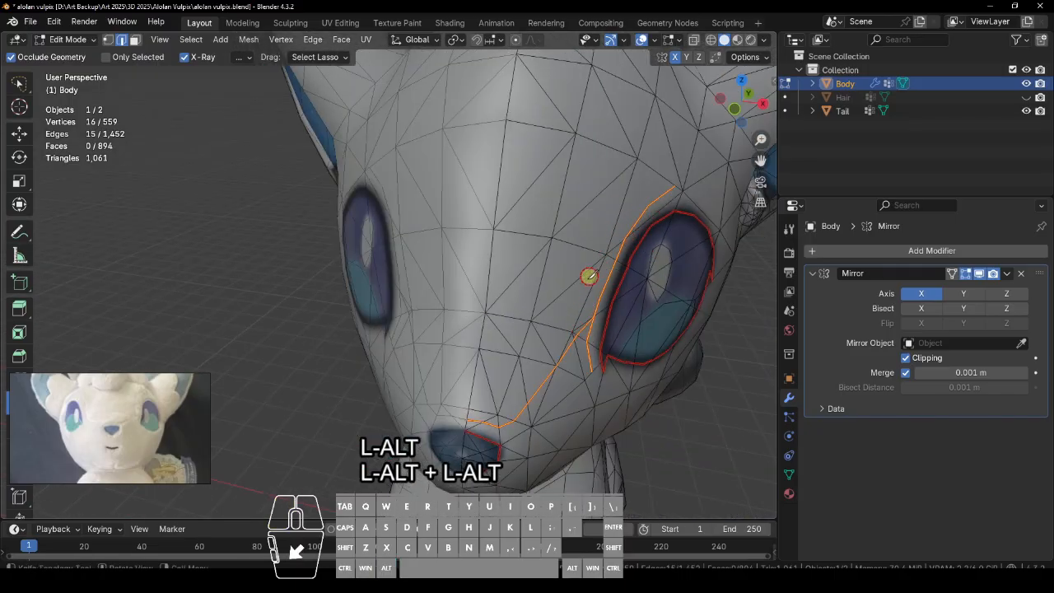
alt+drag(494, 438, 441, 422)
alt+drag(583, 396, 574, 400)
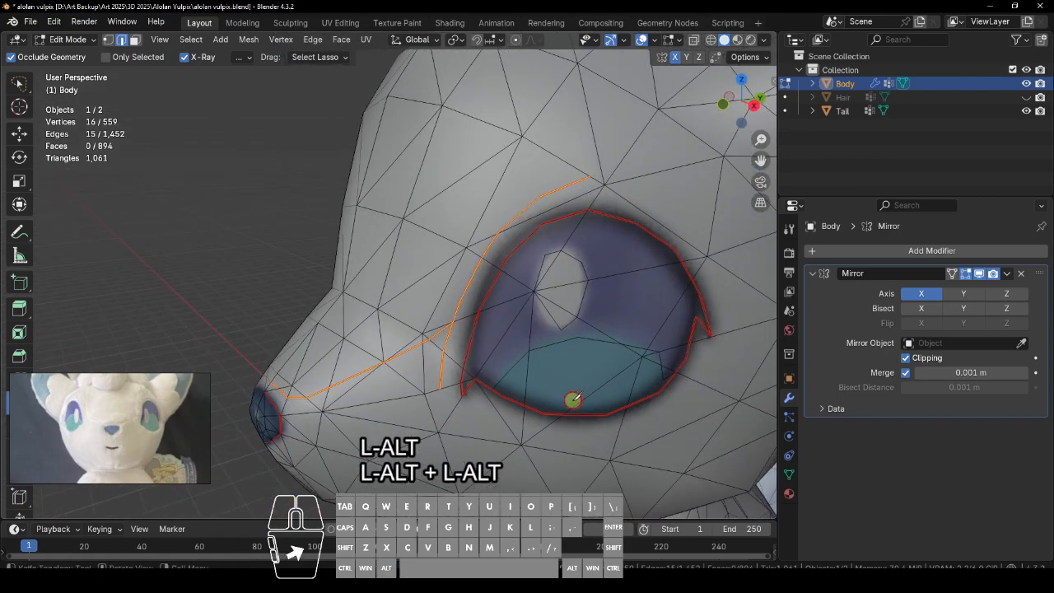
alt+shift+drag(602, 320, 531, 276)
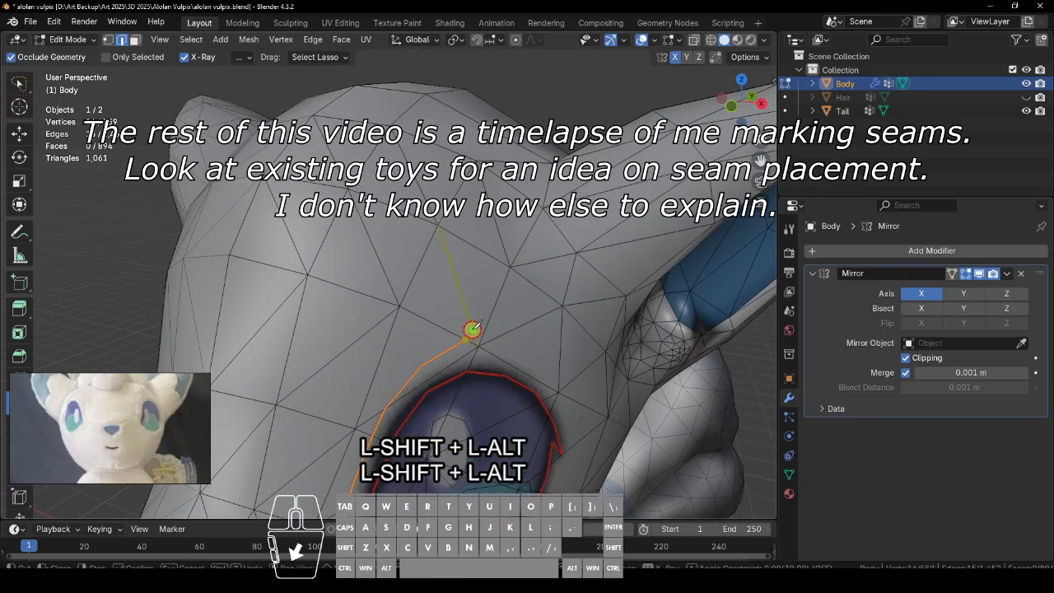
click(474, 328)
alt+drag(511, 265, 562, 355)
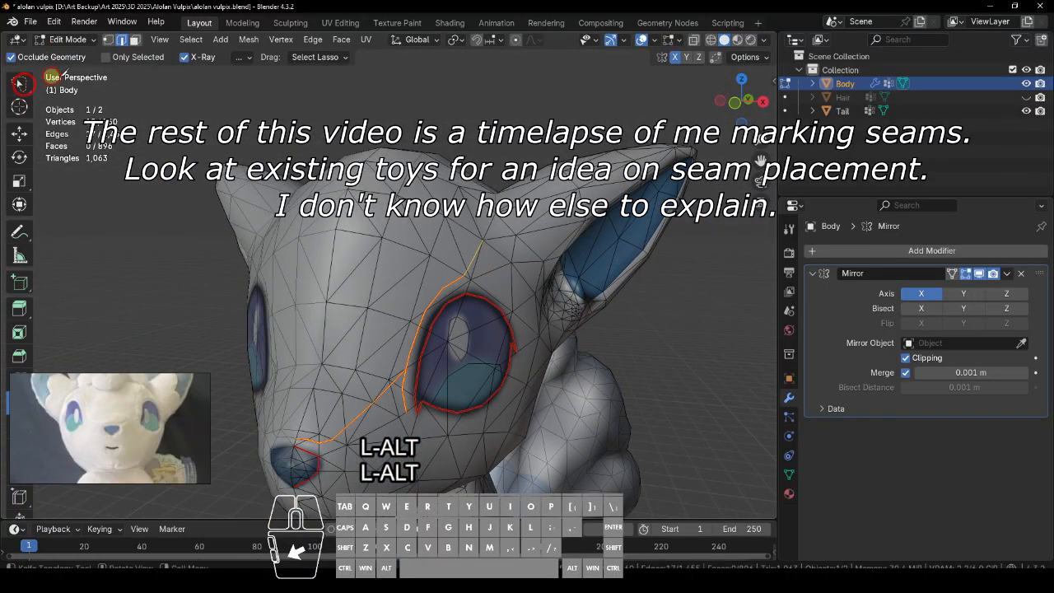
alt+shift+drag(552, 425, 575, 339)
ctrl+alt+drag(426, 432, 438, 362)
click(443, 290)
click(431, 303)
key(Return)
click(19, 83)
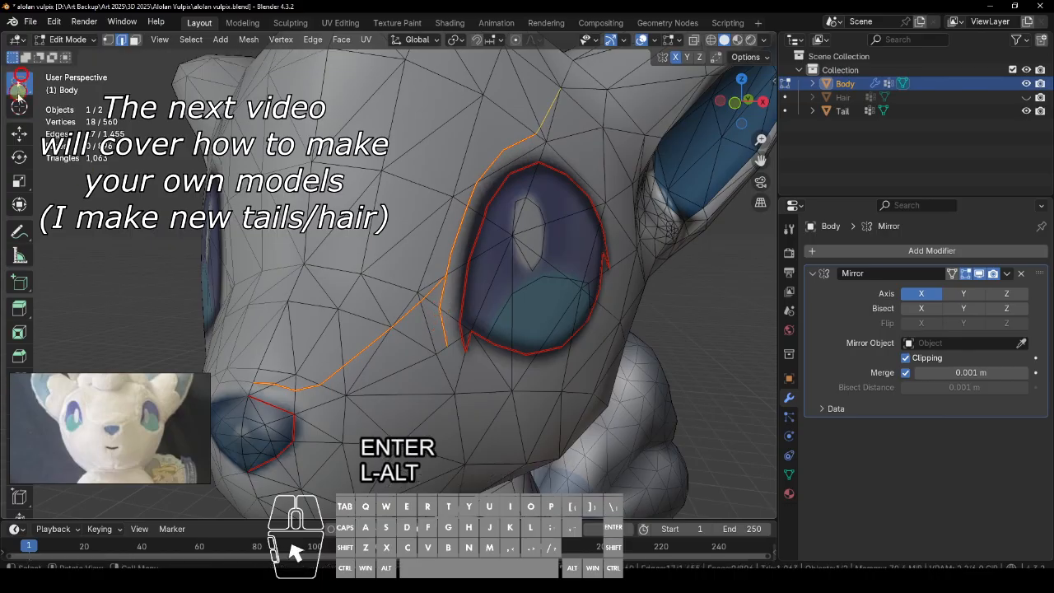
key(ctrl+z)
Step: Select the connected edges down the back of the head beside the ear and mark them as a seam
alt+drag(214, 402, 506, 390)
shift+click(241, 211)
shift+click(228, 256)
shift+click(198, 320)
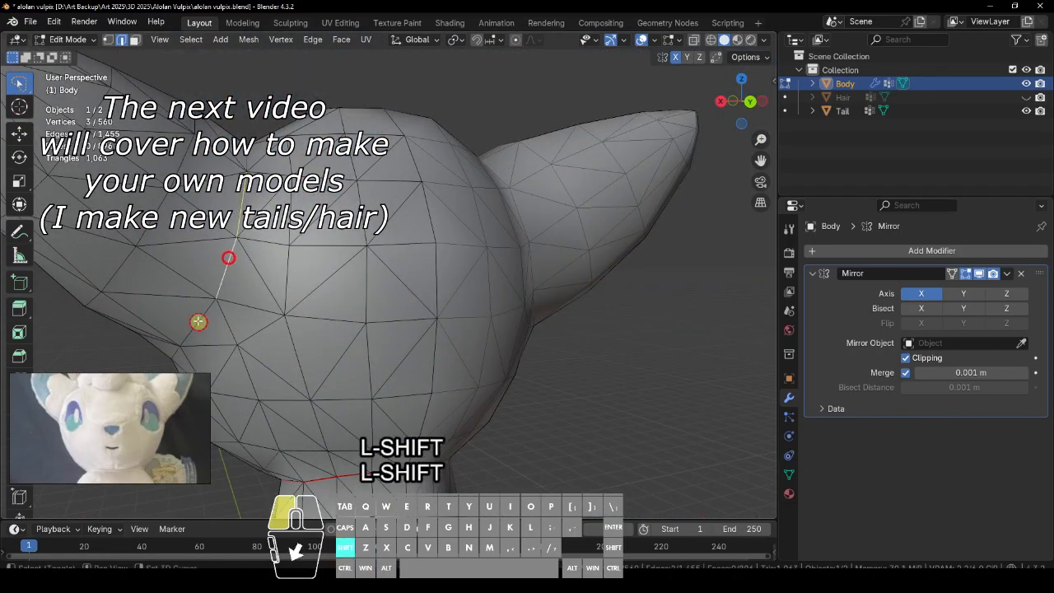
alt+shift+drag(197, 320, 403, 248)
middle_drag(402, 248, 526, 231)
key(ctrl+z)
key(q)
click(535, 248)
Step: Knife-cut new edges around the front of the ear base and mark them as a seam
key(k)
click(369, 208)
key(Return)
alt+drag(369, 207, 467, 296)
key(ctrl+z)
key(Return)
alt+drag(324, 161, 629, 282)
key(q)
click(629, 283)
Step: Try dissolving a vertex on the seam in front of the ear, undo it, and return to edge selection
alt+drag(395, 189, 357, 186)
click(351, 182)
key(Delete)
click(588, 222)
key(ctrl+z)
key(Delete)
click(453, 239)
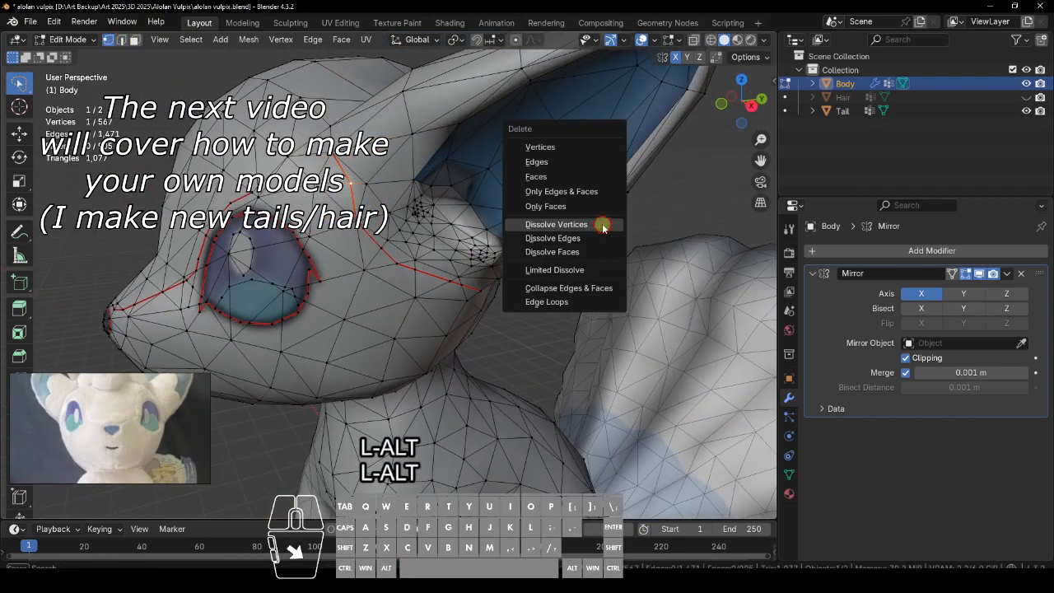
key(2)
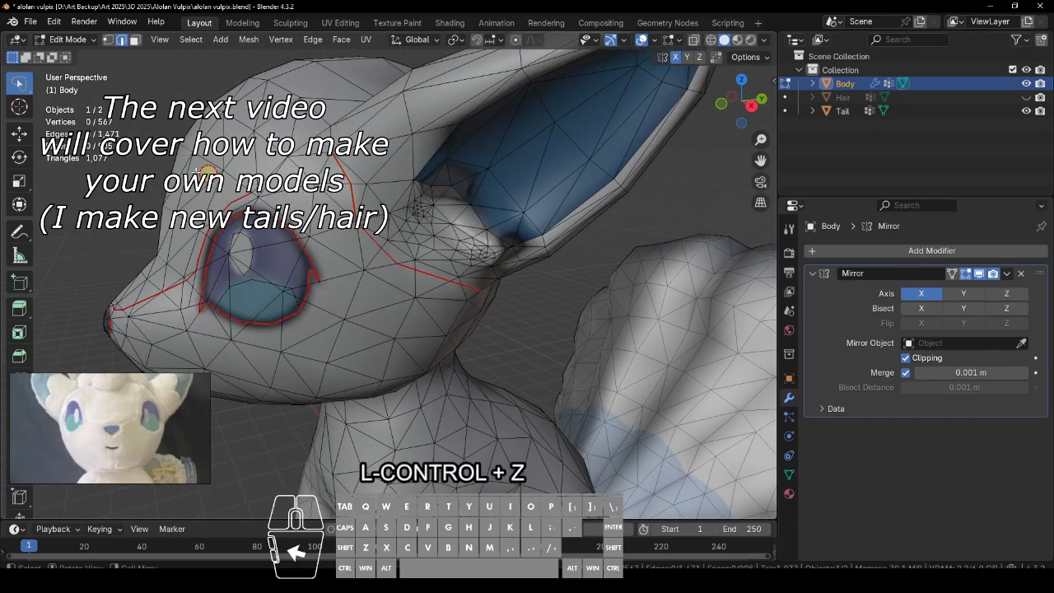
Step: Merge the vertices of the selected edge at the front of the ear base and mark the adjoining edge as a seam
shift+click(356, 221)
key(m)
click(583, 214)
alt+drag(355, 198, 526, 321)
key(q)
click(612, 266)
Step: Move the selected geometry at the ear base to refine the seam line
key(g)
alt+drag(609, 305, 527, 243)
alt+shift+drag(527, 243, 658, 236)
click(585, 281)
alt+drag(586, 282, 561, 252)
Step: Select the whole ear with X-ray on, convert its triangles to quads, and turn X-ray off
click(694, 39)
alt+drag(568, 206, 535, 242)
mouse_move(431, 156)
mouse_down()
mouse_move(332, 275)
mouse_move(288, 90)
mouse_up()
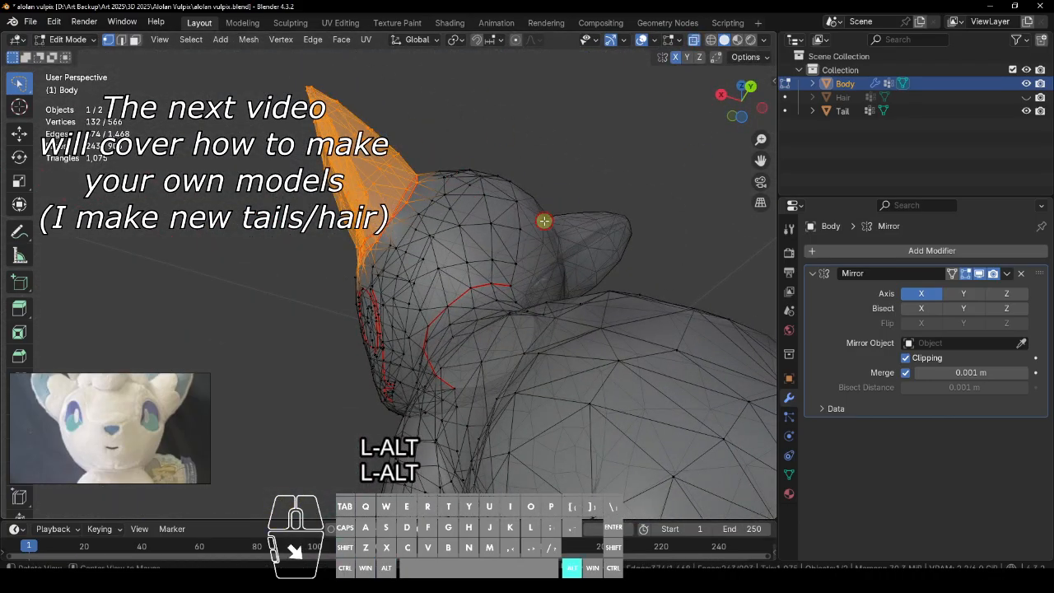
key(alt+j)
click(613, 148)
click(694, 40)
Step: Select the edges around the rim of the inner ear up to its tip and mark them as a seam
alt+drag(409, 212, 460, 246)
alt+drag(612, 186, 545, 216)
shift+double_click(390, 271)
shift+click(499, 231)
key(q)
click(545, 261)
Step: Knife-cut an edge along the upper side of the ear and mark it as a seam
key(k)
alt+drag(461, 216, 501, 211)
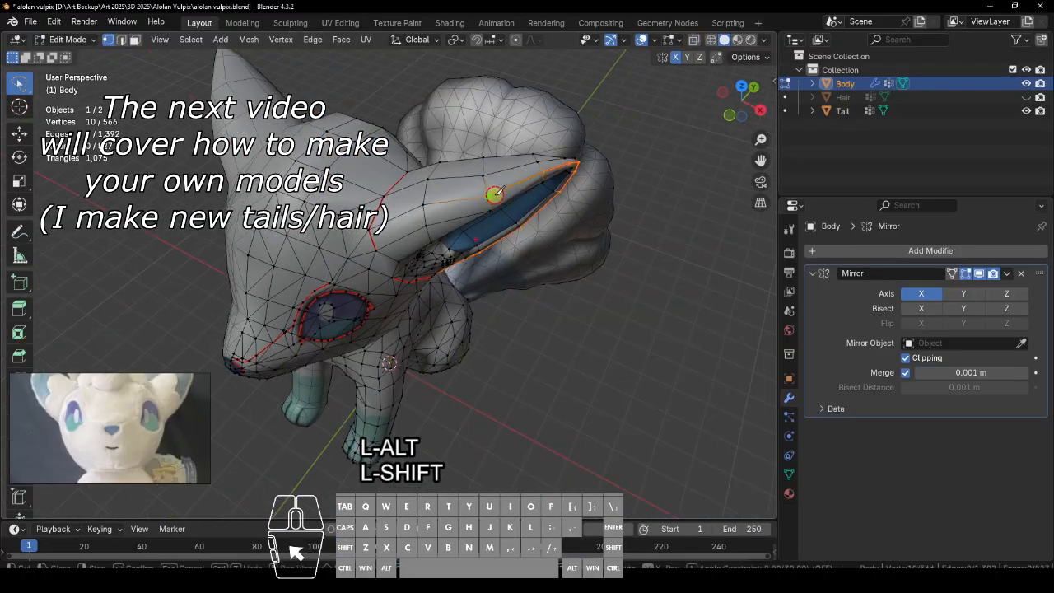
key(Return)
key(q)
click(396, 239)
alt+drag(396, 238, 359, 294)
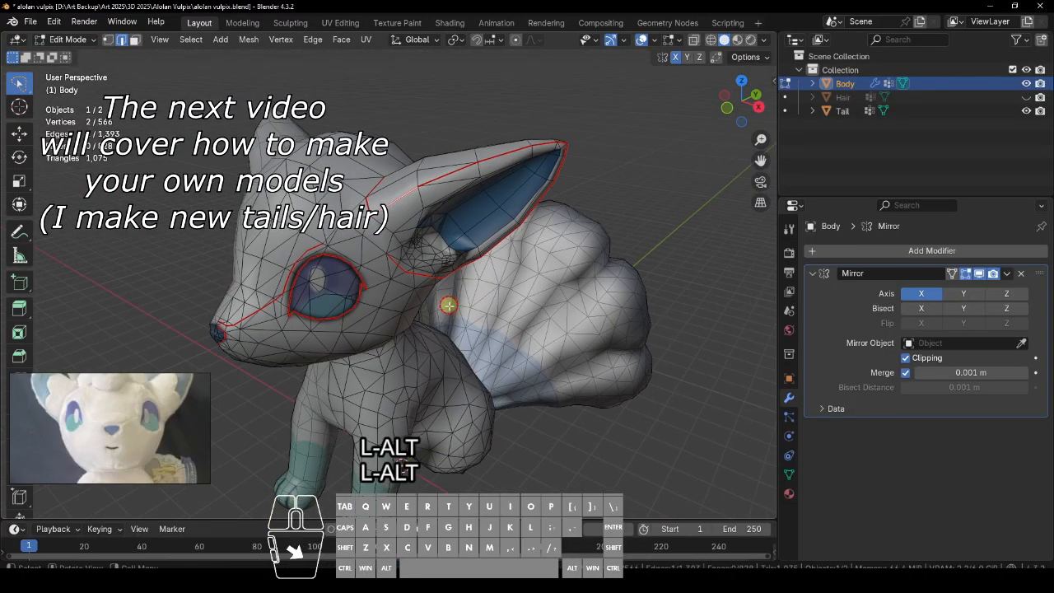
Step: Knife-cut one more connecting edge for the ear seam and mark it as a seam
key(k)
key(Return)
key(q)
click(612, 311)
alt+drag(611, 310, 429, 279)
Step: Select the edges that continue the ear-base seam across the head to its centreline and mark them as seams
shift+click(431, 344)
alt+drag(431, 344, 740, 362)
alt+drag(442, 231, 370, 211)
shift+click(425, 308)
key(q)
click(590, 305)
shift+click(369, 211)
key(q)
click(608, 309)
Step: Knife-cut an edge from the front of the ear-base seam toward the seam above the eye and mark it as a seam
alt+drag(608, 310, 20, 492)
alt+drag(409, 284, 219, 418)
alt+drag(538, 377, 461, 288)
alt+shift+drag(302, 209, 470, 256)
key(k)
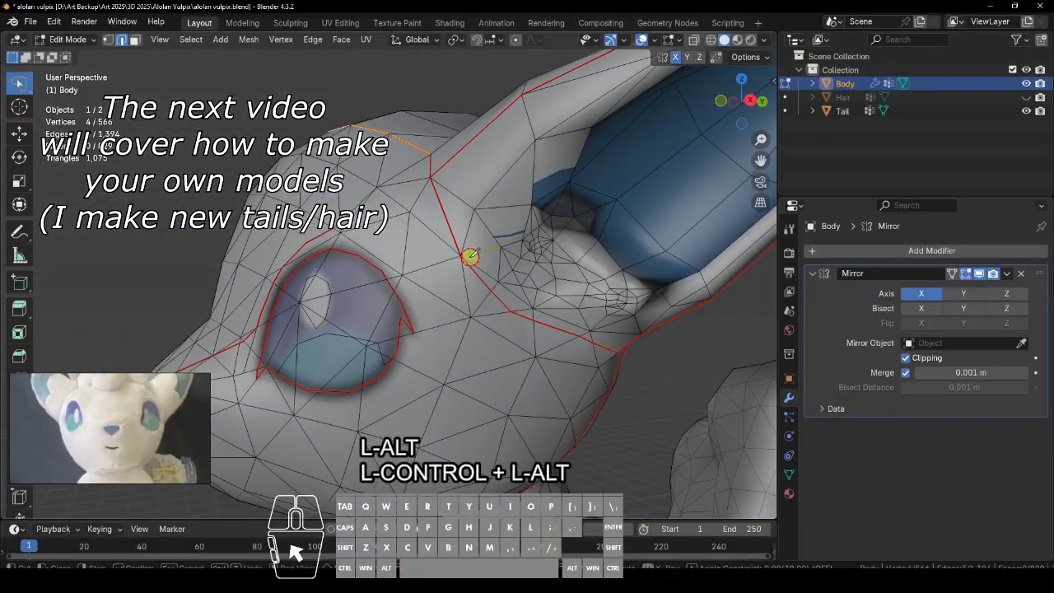
key(Return)
key(q)
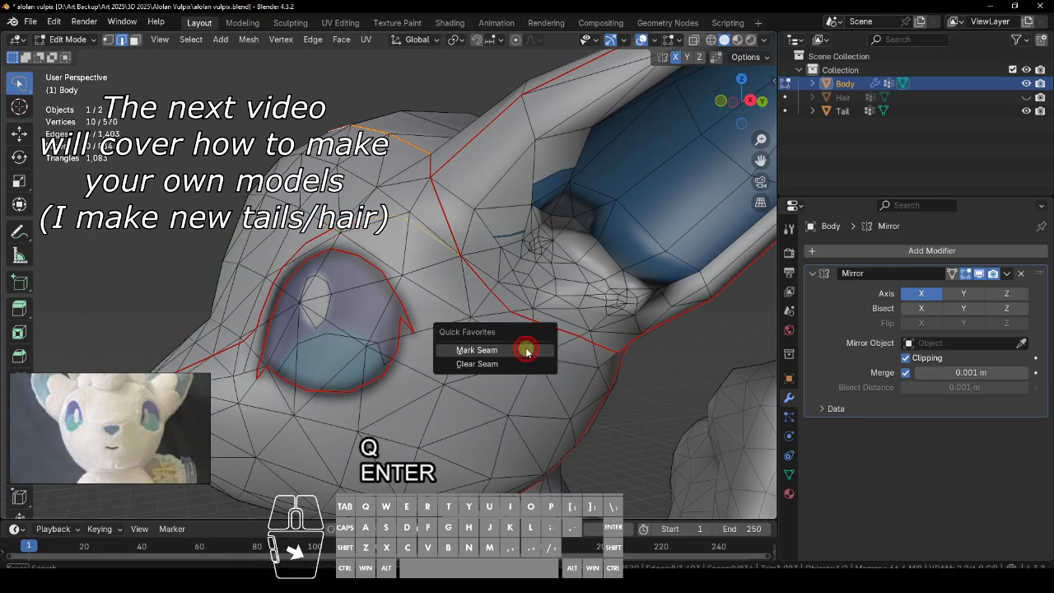
click(527, 350)
Step: Adjust the position of the mesh points along the seam at the base of the ear
ctrl+alt+drag(489, 338, 410, 414)
alt+drag(374, 240, 416, 261)
alt+drag(667, 177, 502, 296)
key(g)
click(482, 308)
ctrl+alt+drag(697, 256, 561, 299)
alt+drag(518, 439, 647, 386)
Step: Select the dense cluster of vertices at the base of the inner ear in the side view and delete them
click(108, 41)
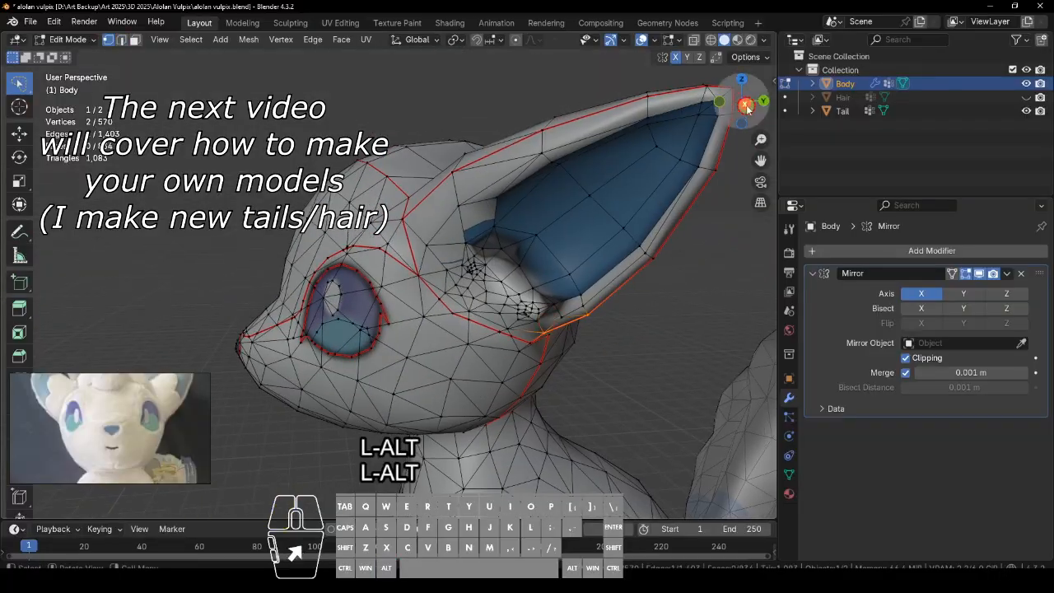
click(746, 106)
drag(501, 288, 497, 278)
key(Delete)
click(456, 124)
Step: Fill the front part of the hole at the inner ear's base with new faces connected to the head
mouse_move(576, 321)
ctrl+alt+mouse_down()
mouse_move(581, 255)
mouse_move(593, 288)
ctrl+alt+mouse_up()
key(f)
mouse_move(560, 247)
mouse_down()
mouse_move(647, 329)
mouse_move(580, 281)
mouse_up()
click(502, 188)
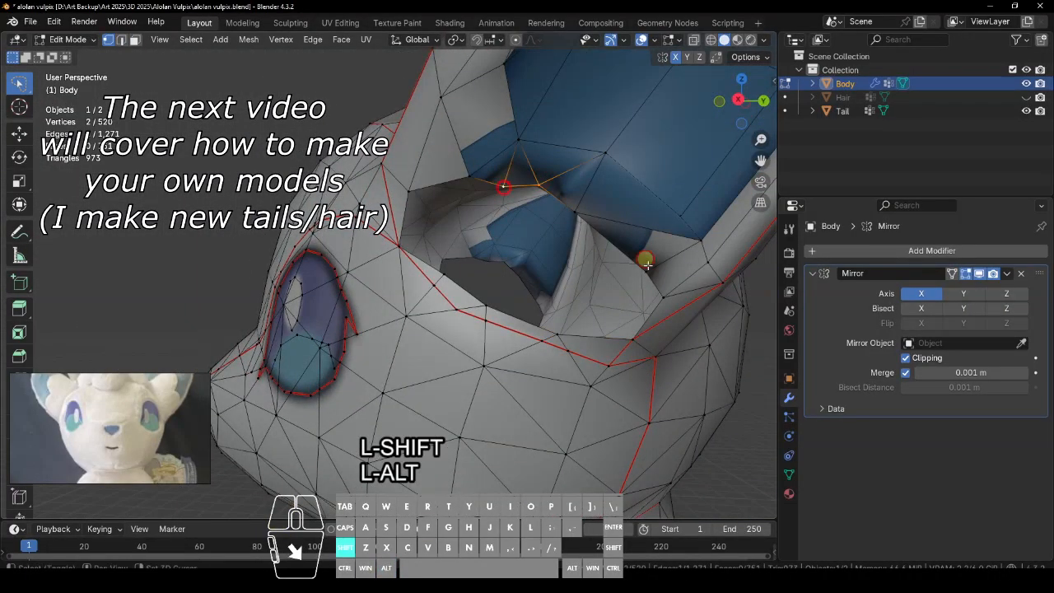
shift+click(442, 274)
shift+click(469, 177)
key(f)
click(469, 176)
key(f)
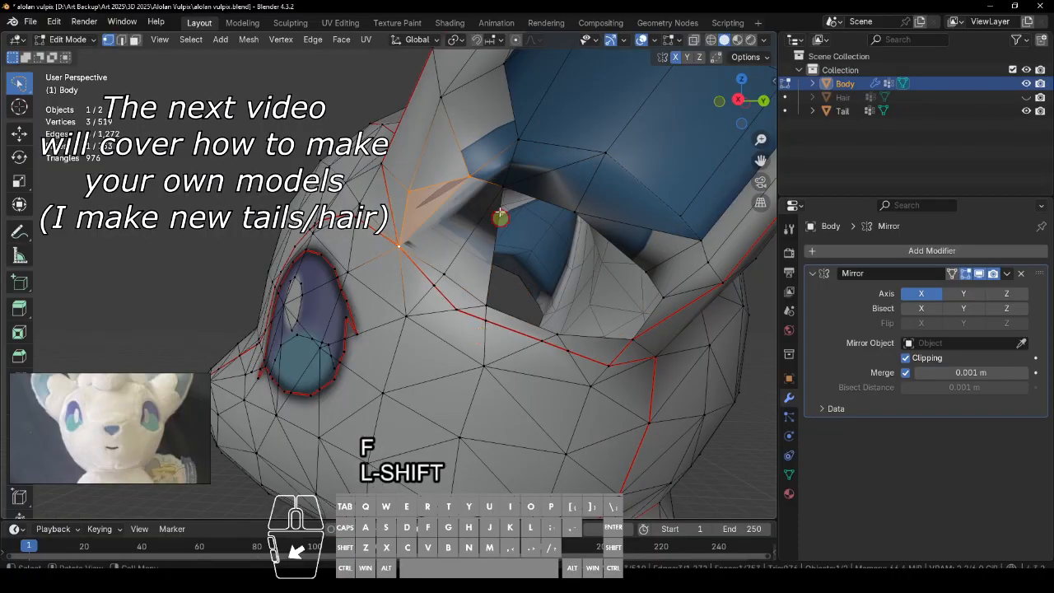
Step: Close the rest of the hole at the inner ear's base with faces up to the ear's lower rear corner
shift+click(574, 212)
shift+click(490, 302)
key(f)
click(646, 272)
shift+click(632, 339)
key(f)
click(646, 271)
key(f)
click(647, 272)
shift+click(633, 340)
ctrl+alt+drag(635, 334, 651, 367)
mouse_move(652, 366)
alt+mouse_down()
mouse_move(698, 363)
mouse_move(679, 395)
alt+mouse_up()
Step: Set the viewport lighting to MatCap and recalculate the normals of the whole body mesh to face outside
click(762, 40)
click(763, 104)
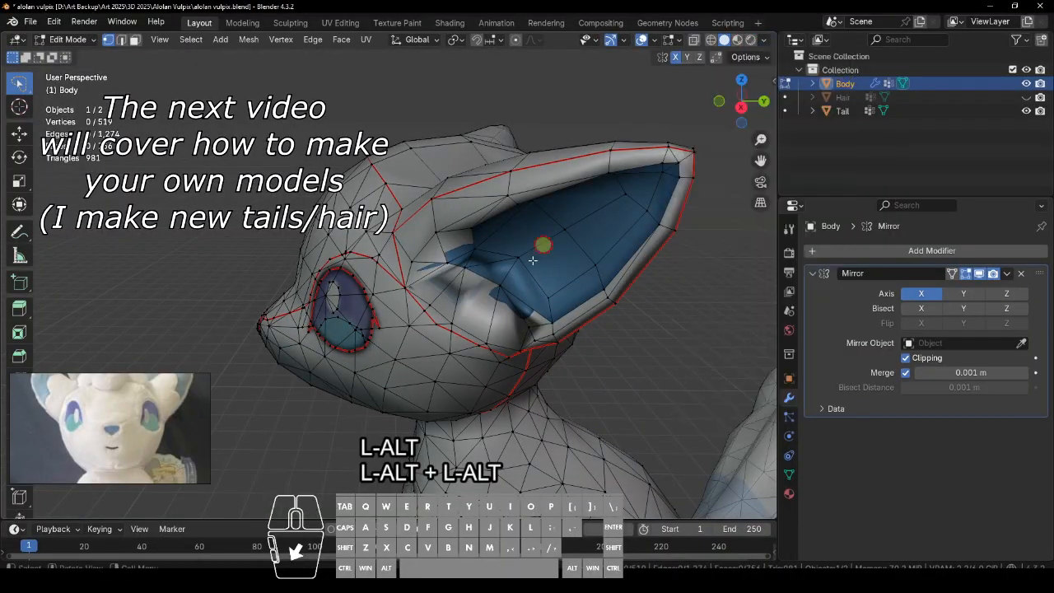
key(a)
click(249, 39)
mouse_move(284, 270)
click(442, 283)
right_click(477, 111)
click(722, 238)
Step: Select the entire mesh again and recalculate its normals once more
alt+drag(494, 370, 753, 381)
key(a)
right_click(606, 381)
click(254, 39)
mouse_move(284, 269)
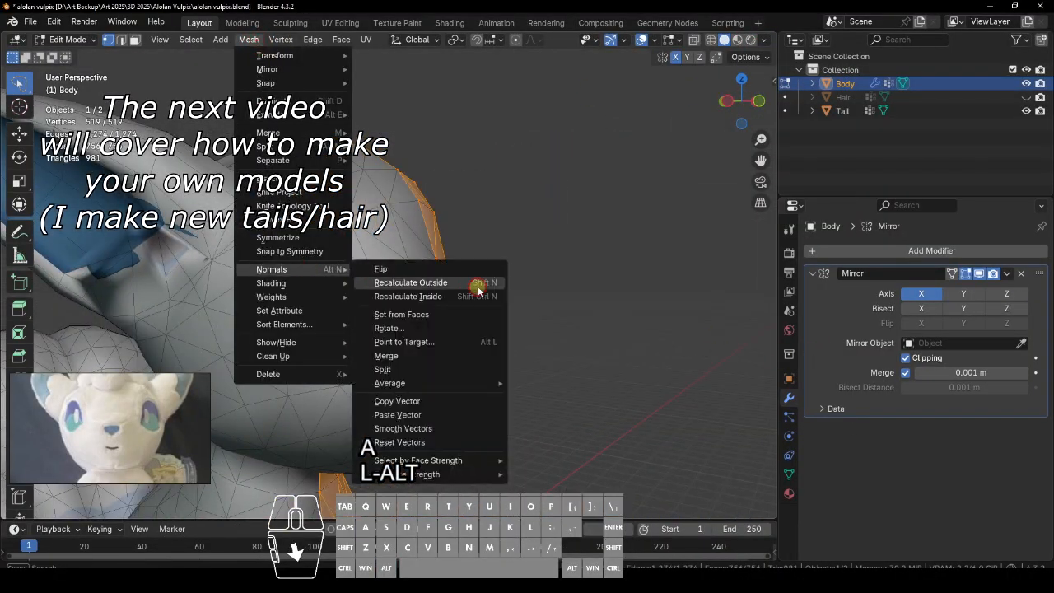
click(469, 310)
alt+drag(651, 357, 493, 362)
click(591, 350)
alt+drag(595, 352, 535, 304)
Step: Delete the badly connected geometry at the inner ear's base and refill the area with a new face
click(440, 287)
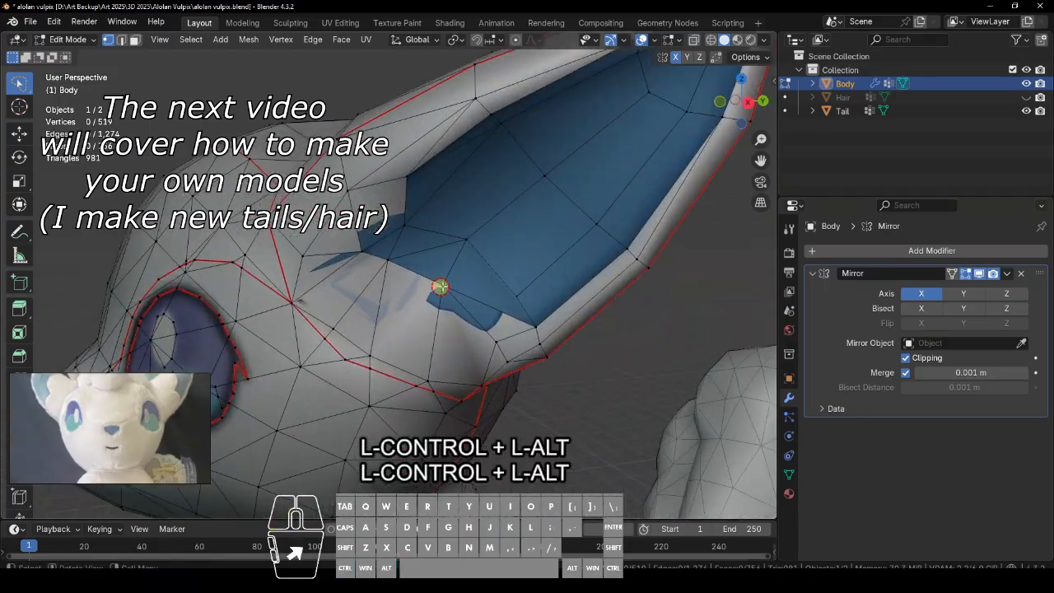
key(x)
click(672, 293)
click(515, 294)
key(e)
click(486, 333)
key(f)
alt+drag(653, 345, 431, 377)
alt+drag(680, 367, 594, 311)
Step: Switch the viewport colour to Attribute with a glossy white MatCap and save the file
click(764, 39)
click(746, 144)
click(757, 182)
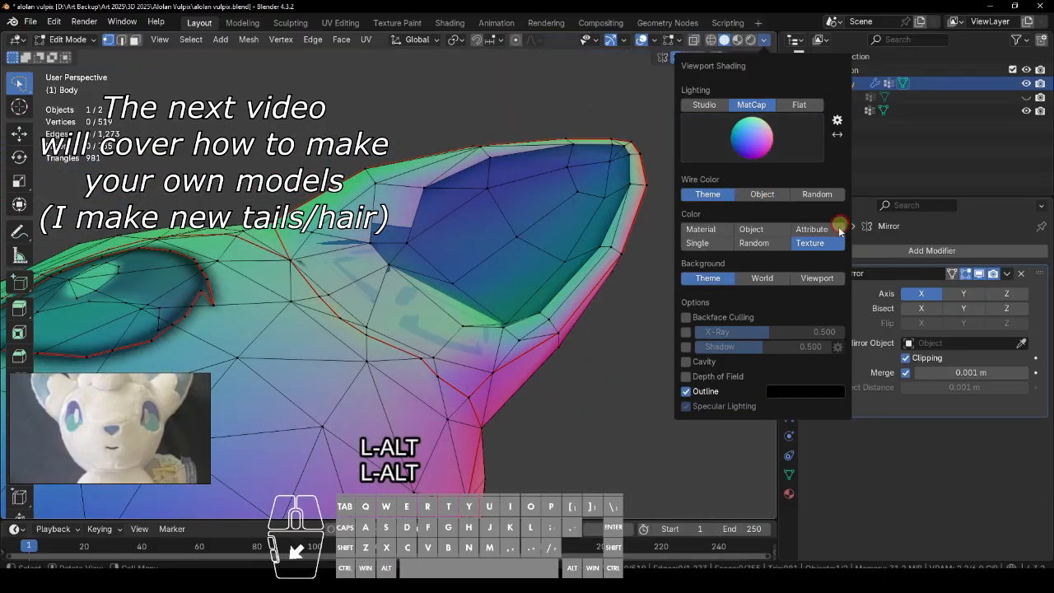
click(838, 230)
click(715, 154)
click(511, 267)
alt+drag(571, 402, 676, 356)
key(ctrl+s)
Step: Select the edges along both sides of the inner ear's rim and mark them as a seam
alt+drag(504, 367, 533, 363)
click(320, 231)
shift+click(395, 165)
alt+drag(395, 166, 541, 409)
alt+drag(641, 417, 635, 318)
shift+click(605, 236)
shift+click(502, 227)
shift+click(418, 236)
alt+drag(416, 237, 371, 228)
shift+click(354, 237)
key(q)
click(581, 305)
Step: Mark the edge at the lower end of the inner ear's rim as a seam as well
alt+drag(581, 200, 538, 280)
key(q)
click(642, 353)
alt+drag(708, 379, 623, 371)
Step: Try to knife-cut a line across the base of the inner ear between the two ends of its rim seam
key(k)
alt+drag(564, 423, 509, 366)
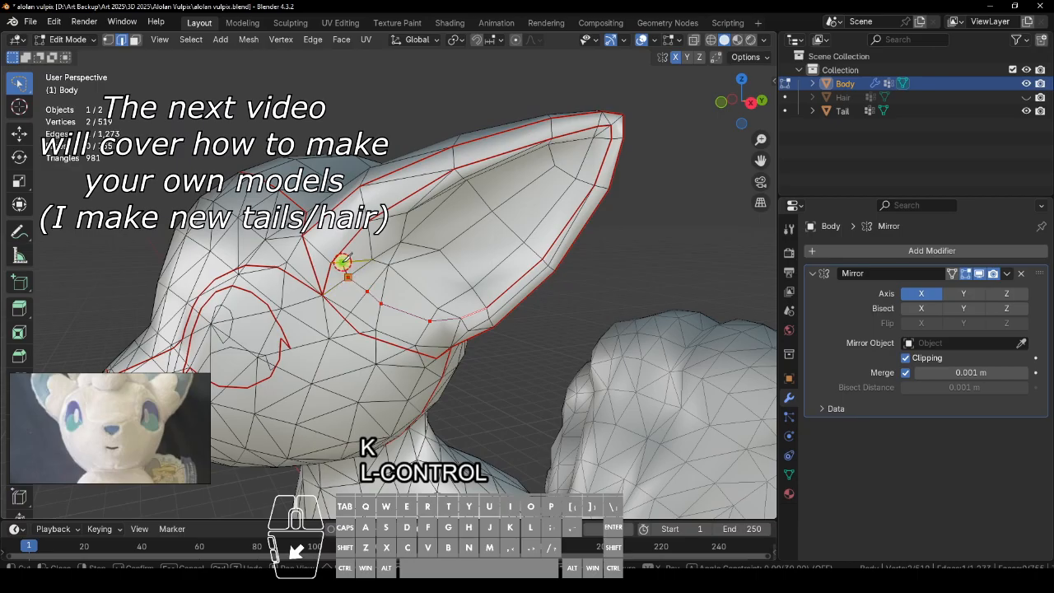
alt+drag(344, 252, 616, 346)
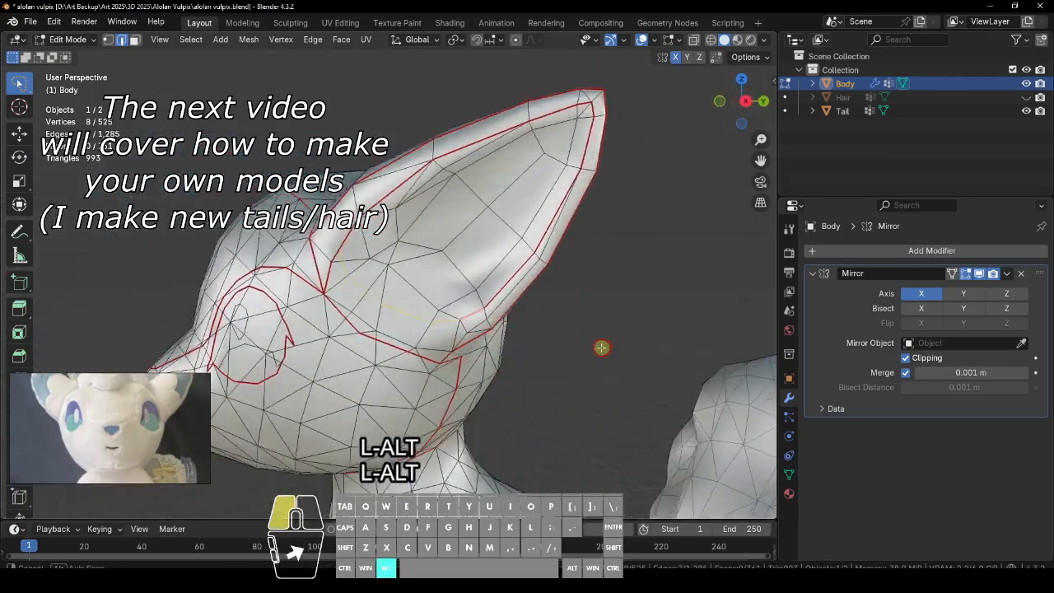
key(ctrl+z)
Step: Move the vertex at the lower end of the inner ear's rim and knife-cut an edge down to the ear-base seam
click(460, 319)
key(g)
click(466, 345)
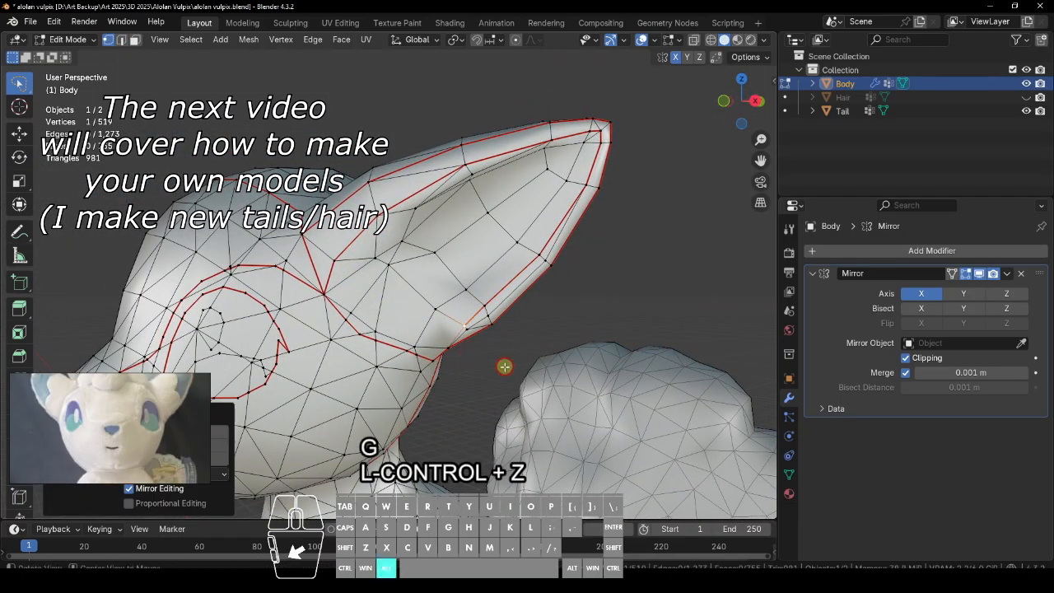
alt+drag(503, 366, 494, 359)
key(k)
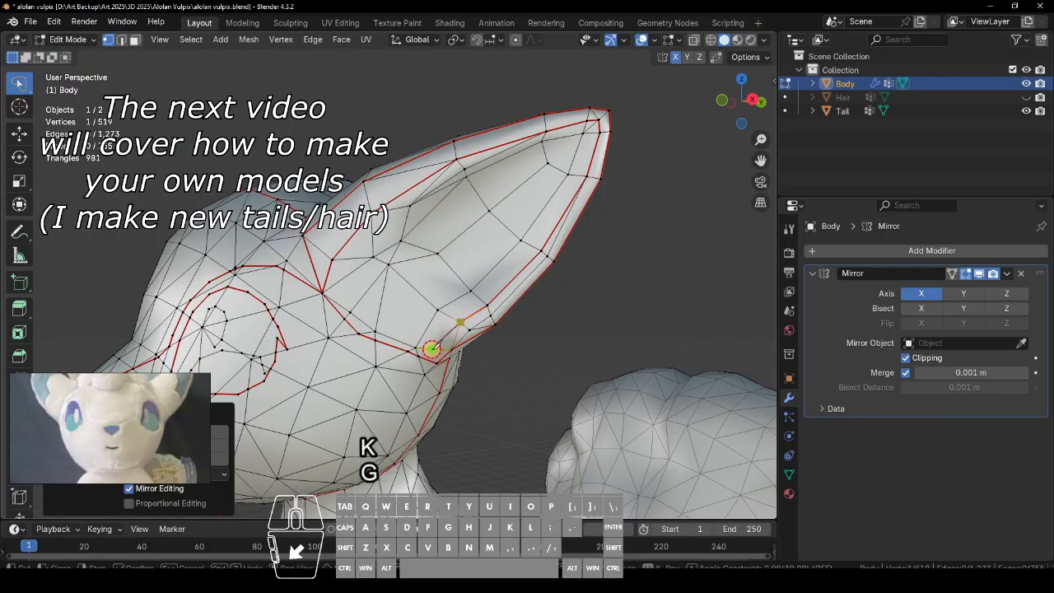
click(422, 356)
key(Return)
Step: Try repositioning the vertices around the new cut at the lower base of the ear
key(g)
click(480, 348)
click(518, 360)
alt+drag(535, 363, 502, 339)
key(g)
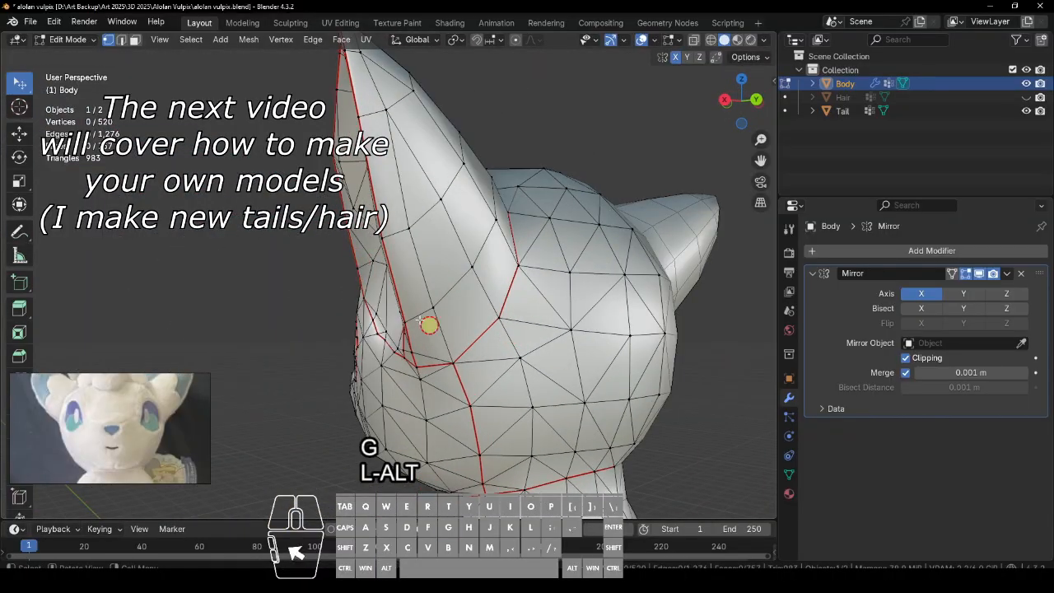
key(ctrl+z)
key(ctrl+z)
Step: Merge the surplus vertices along the ear-base seam and move the adjacent vertex into place
alt+drag(396, 192, 388, 333)
ctrl+click(421, 323)
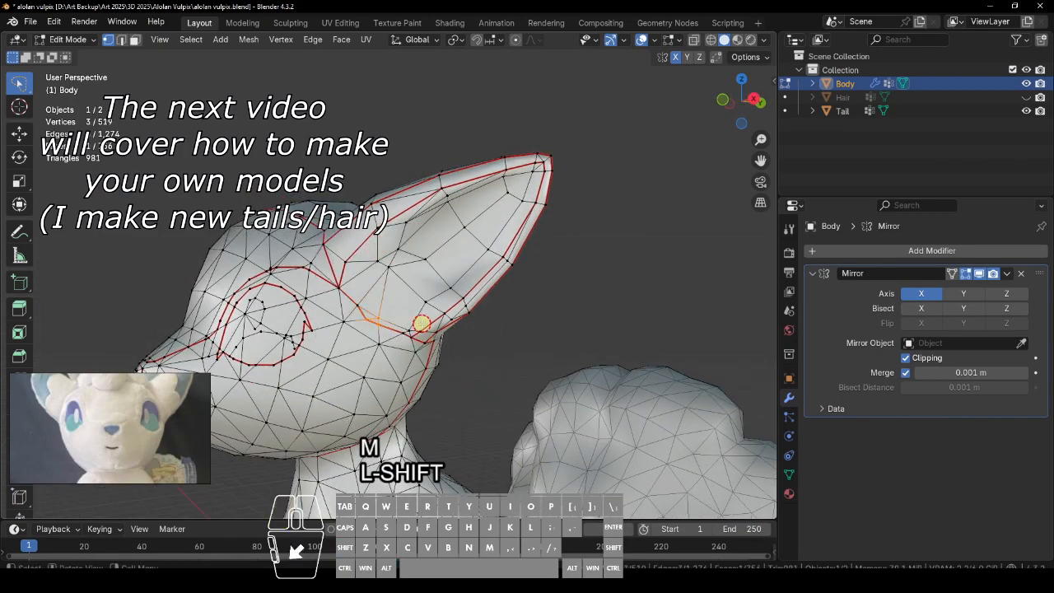
drag(413, 341, 403, 331)
key(m)
alt+drag(628, 387, 569, 379)
key(g)
click(459, 351)
alt+drag(478, 353, 421, 339)
key(ctrl+s)
Step: Mark the edges along the rear side of the ear down to its base as a seam and save the file
click(638, 367)
alt+drag(639, 367, 583, 385)
key(ctrl+s)
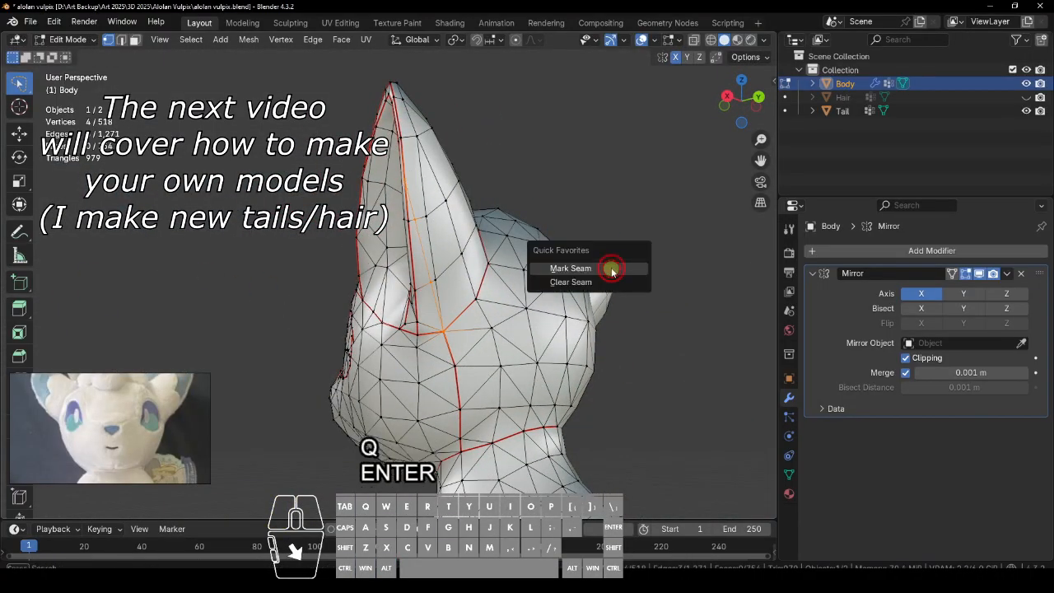
alt+drag(515, 304, 617, 285)
shift+click(437, 331)
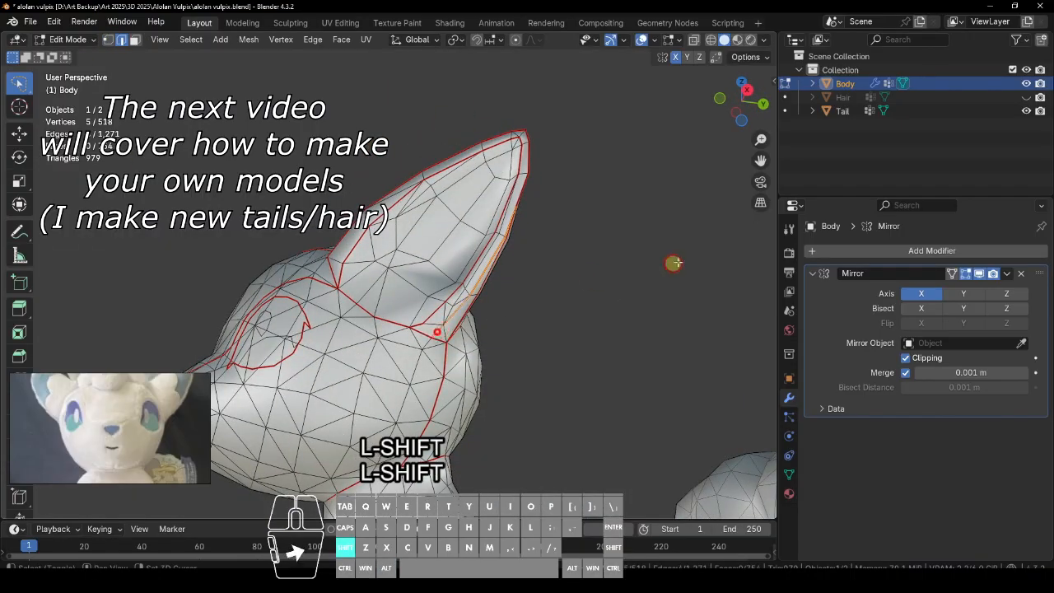
click(659, 285)
alt+drag(654, 346, 494, 439)
key(ctrl+s)
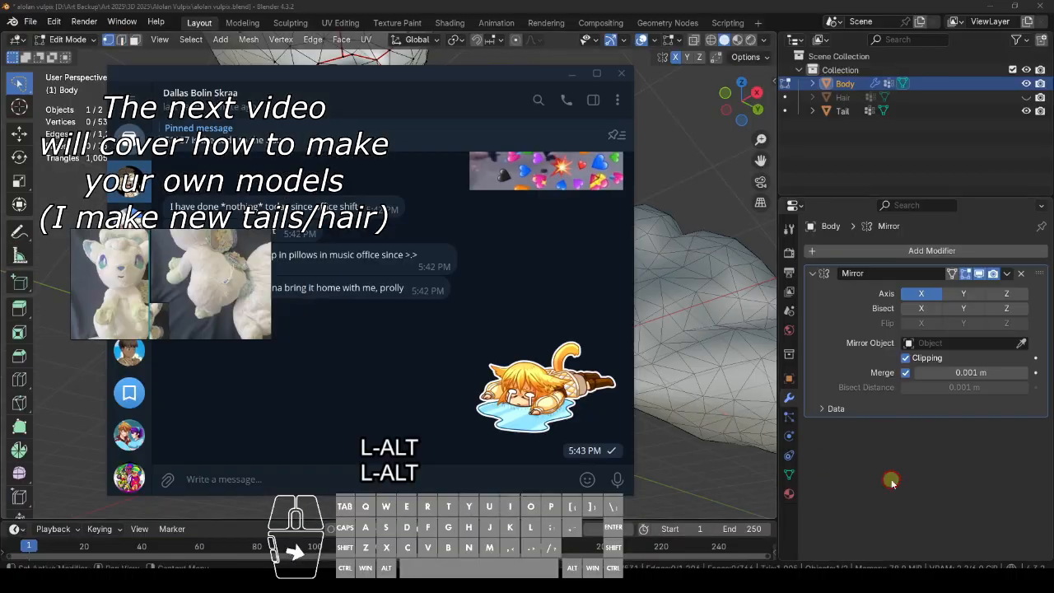
Step: Knife-cut a seam line over the thigh of the hind leg and move its top vertex into place
alt+drag(723, 421, 330, 283)
key(k)
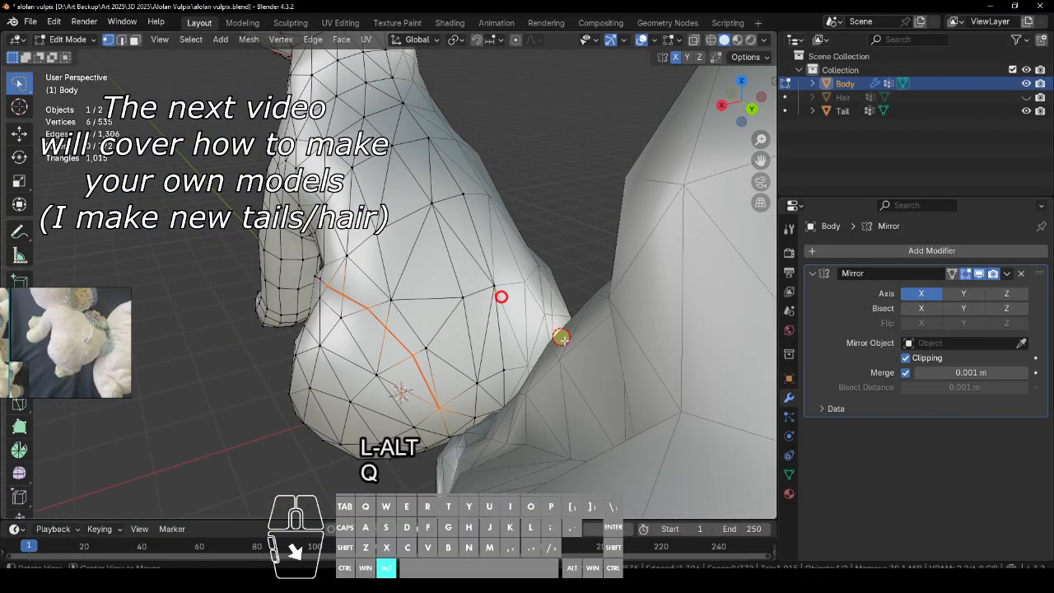
alt+drag(561, 337, 508, 208)
key(g)
click(489, 332)
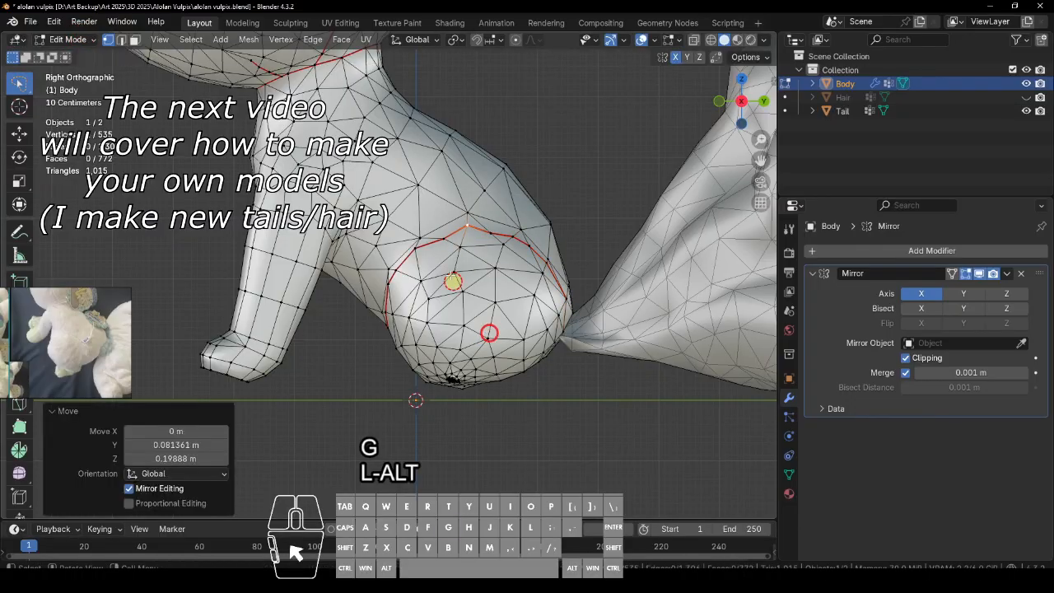
Step: Reposition the vertices along the upper thigh seam of the hind leg into a smoother curve
key(g)
click(414, 247)
key(g)
click(510, 279)
click(513, 237)
key(g)
click(531, 266)
click(539, 257)
key(g)
click(569, 262)
click(558, 269)
key(g)
click(566, 263)
click(553, 266)
Step: Move three vertices on the lower part of the hind leg into place
alt+drag(553, 267, 313, 366)
click(302, 353)
key(g)
click(470, 353)
click(285, 368)
key(g)
click(334, 371)
click(285, 409)
key(g)
click(351, 423)
Step: Fill the hole in the lower hind leg with new faces
alt+drag(350, 423, 468, 166)
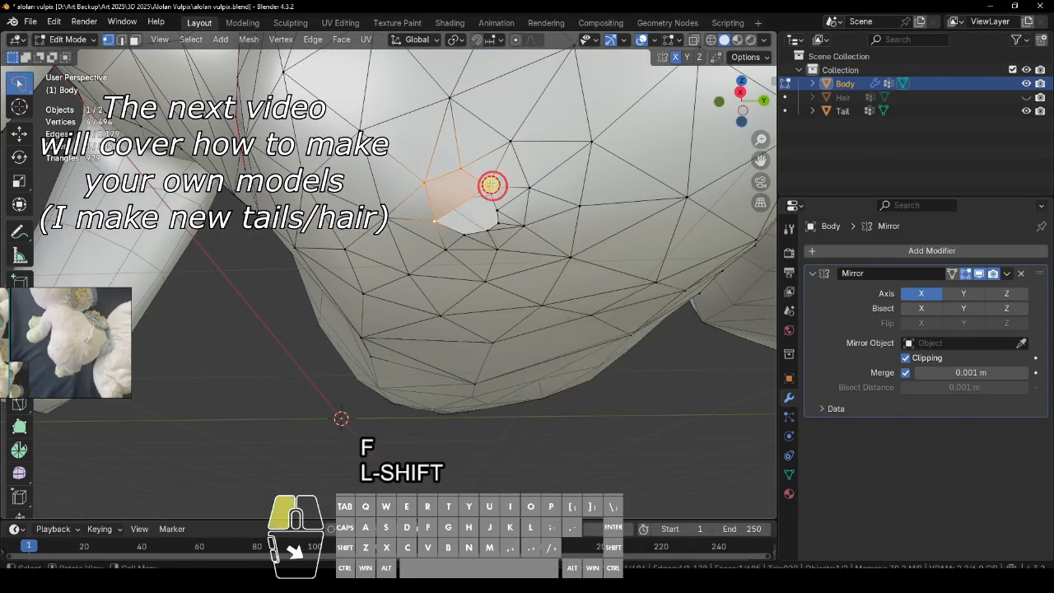
ctrl+alt+drag(571, 372, 502, 265)
alt+drag(572, 323, 455, 185)
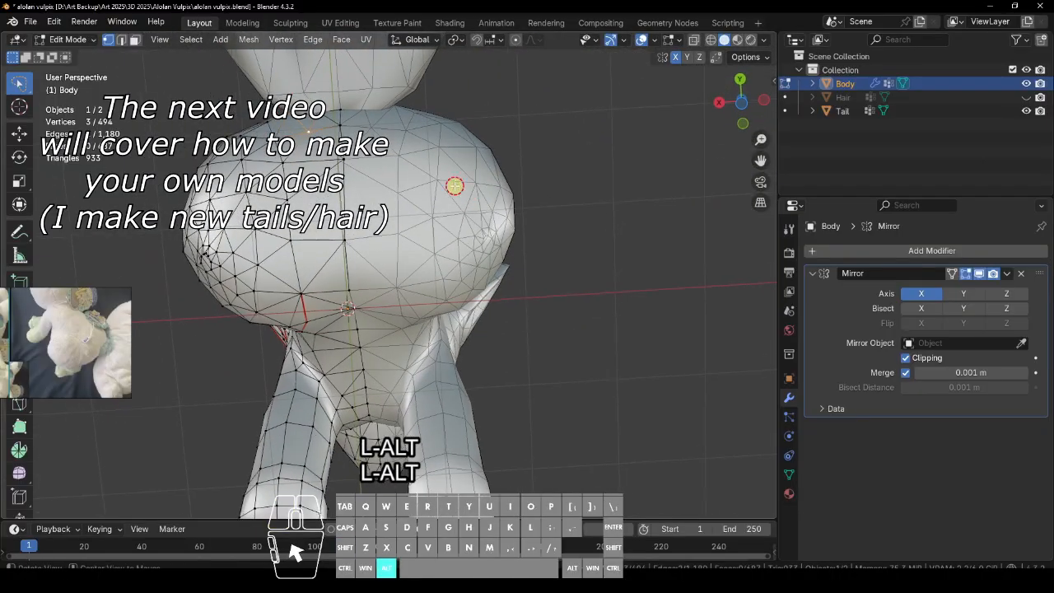
Step: Knife-cut a line lengthwise along the underside beside the body's midline and mark it as a seam
alt+drag(306, 130, 339, 114)
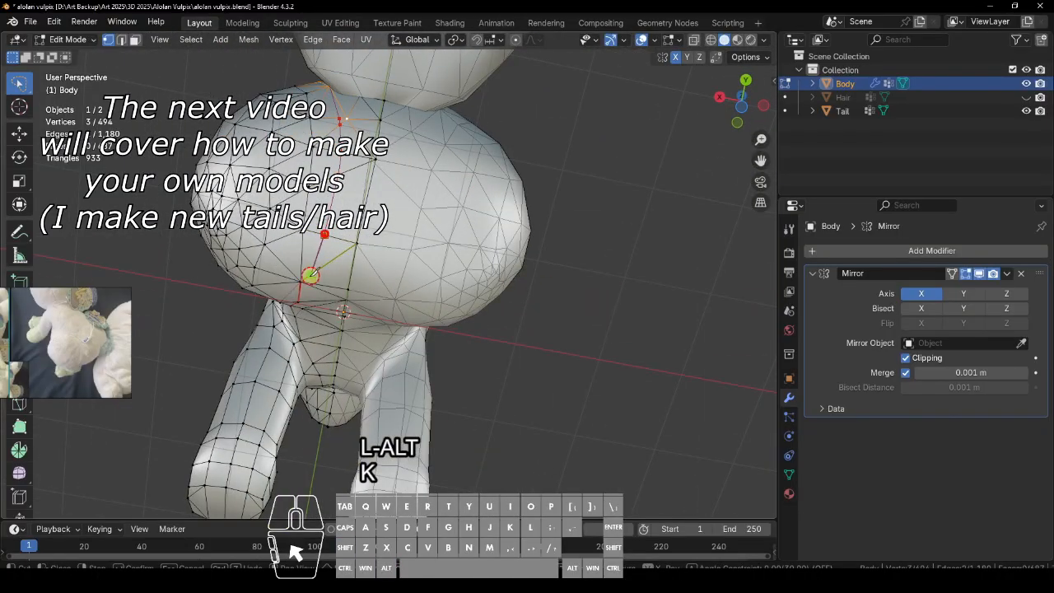
key(Return)
alt+drag(302, 300, 622, 323)
key(q)
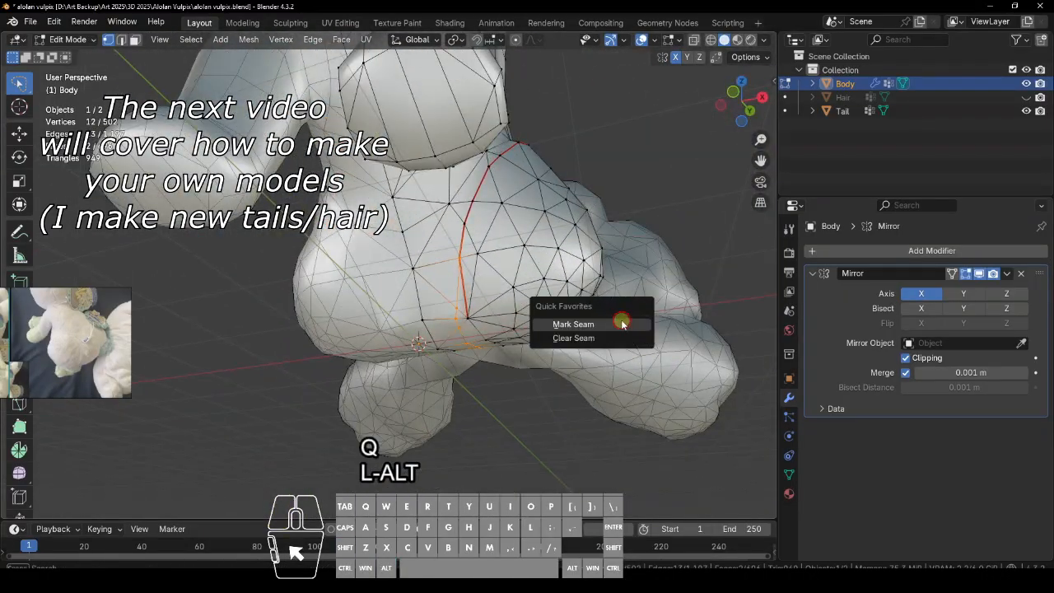
Step: Move vertices along the underside seam and scale the two selected ones by 0.945 to even out the line
alt+drag(485, 411, 439, 416)
alt+shift+drag(437, 428, 442, 247)
alt+shift+drag(443, 247, 424, 366)
key(g)
key(Delete)
click(540, 343)
key(g)
click(486, 232)
alt+drag(431, 343, 496, 275)
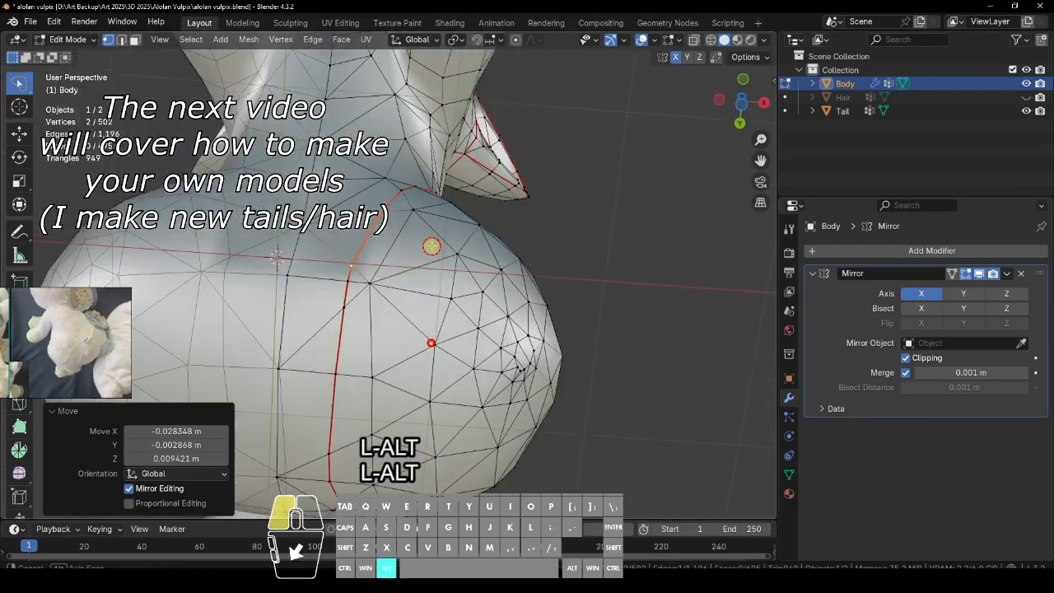
key(s)
click(497, 275)
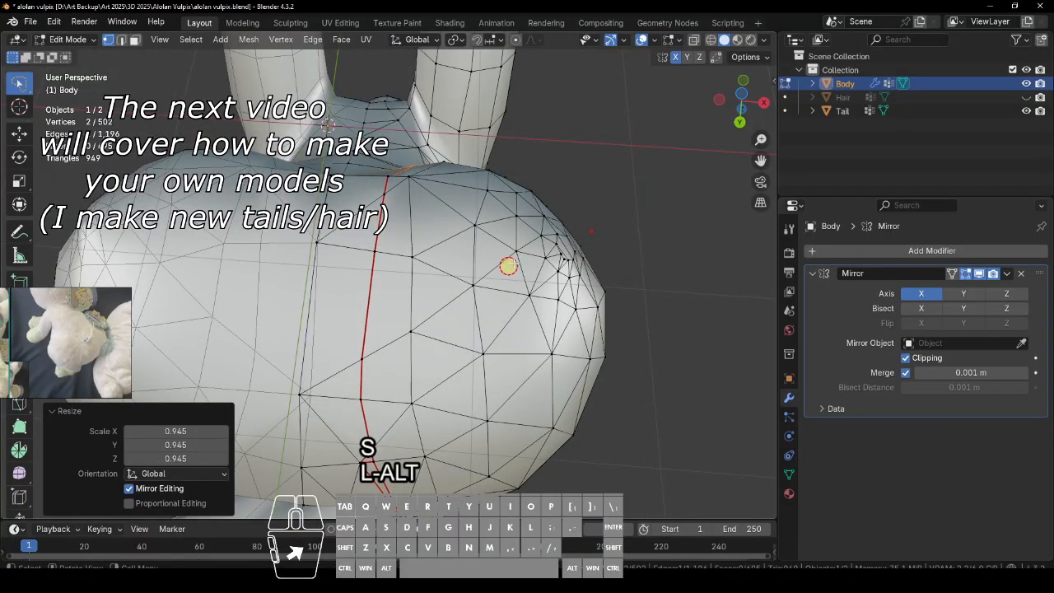
Step: Move the vertex at the front end of the underside seam into place
key(f)
key(ctrl+z)
click(513, 266)
alt+drag(495, 315, 495, 308)
mouse_move(641, 197)
alt+mouse_down()
mouse_move(639, 294)
mouse_move(635, 201)
alt+mouse_up()
click(376, 167)
key(g)
click(517, 261)
alt+drag(568, 227, 606, 142)
Step: Extrude new edges across the open belly area beside the seam and position the new vertices
alt+drag(431, 119, 432, 289)
alt+shift+drag(431, 289, 518, 396)
key(e)
click(549, 327)
key(e)
click(527, 310)
alt+shift+drag(496, 225, 530, 300)
click(290, 180)
alt+drag(289, 180, 280, 272)
key(g)
click(395, 318)
shift+click(261, 206)
alt+drag(388, 228, 527, 182)
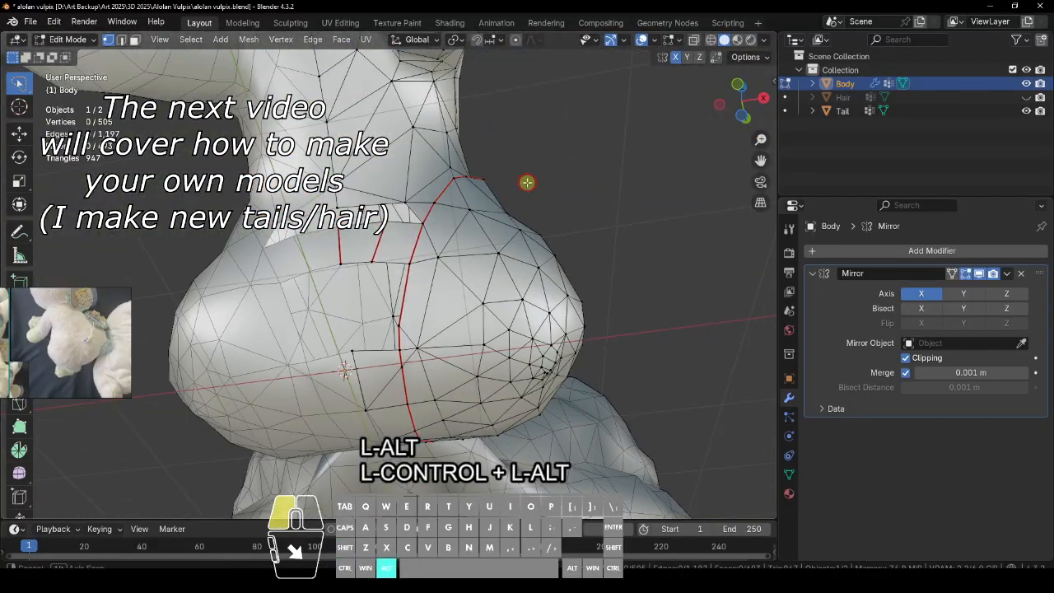
Step: Knife-cut a line on the belly towards the chest and move the vertices beside the gap
alt+shift+drag(437, 233, 397, 149)
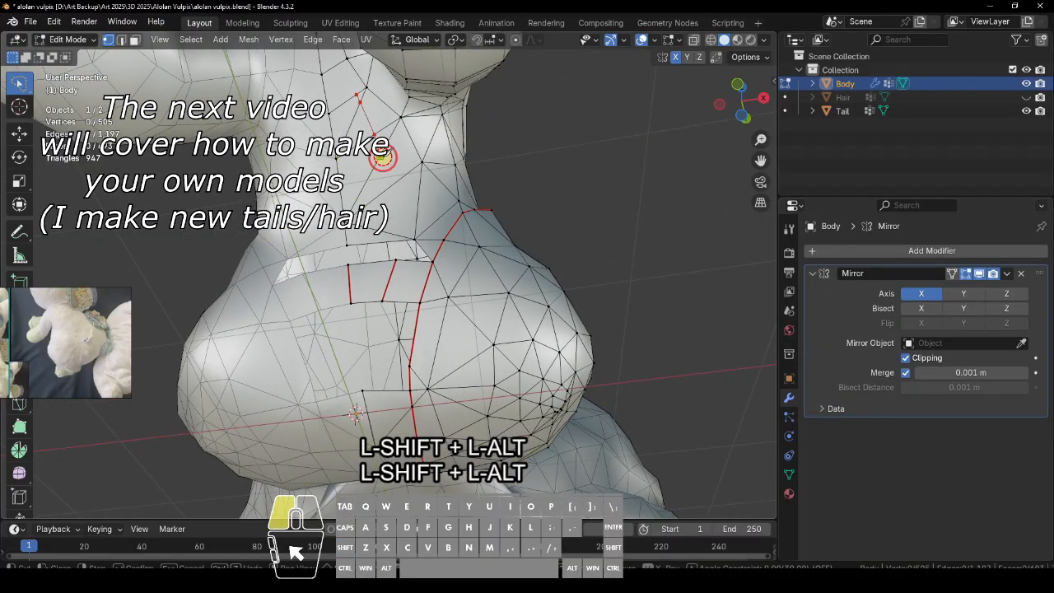
key(g)
click(409, 263)
shift+click(391, 242)
alt+drag(390, 242, 414, 271)
key(g)
click(405, 265)
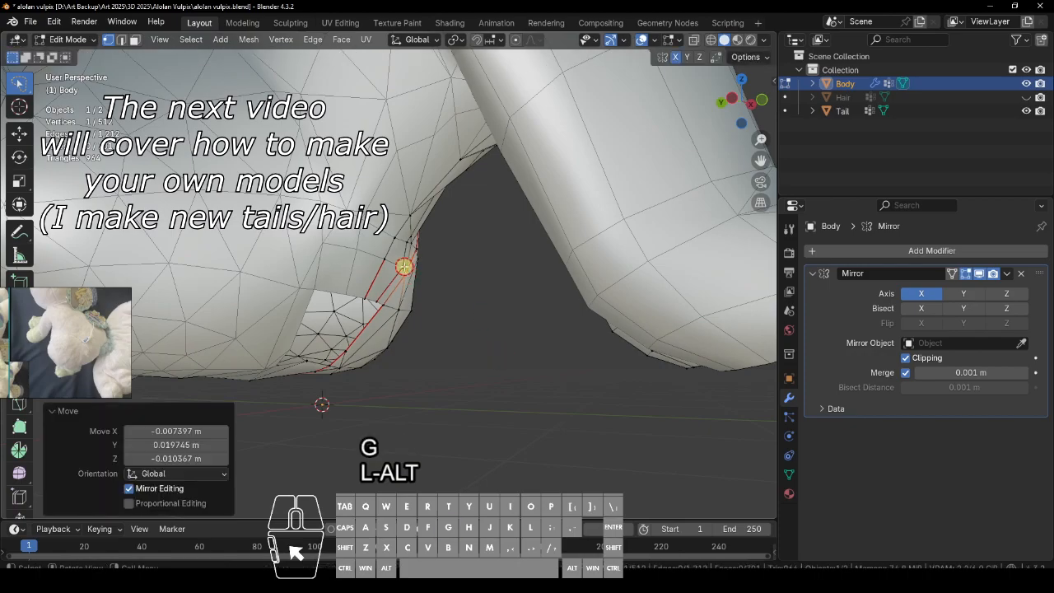
Step: Reposition the vertices along the edge of the belly gap from several sides to match the body's surface
key(g)
click(401, 263)
alt+drag(546, 362, 319, 199)
key(g)
click(360, 259)
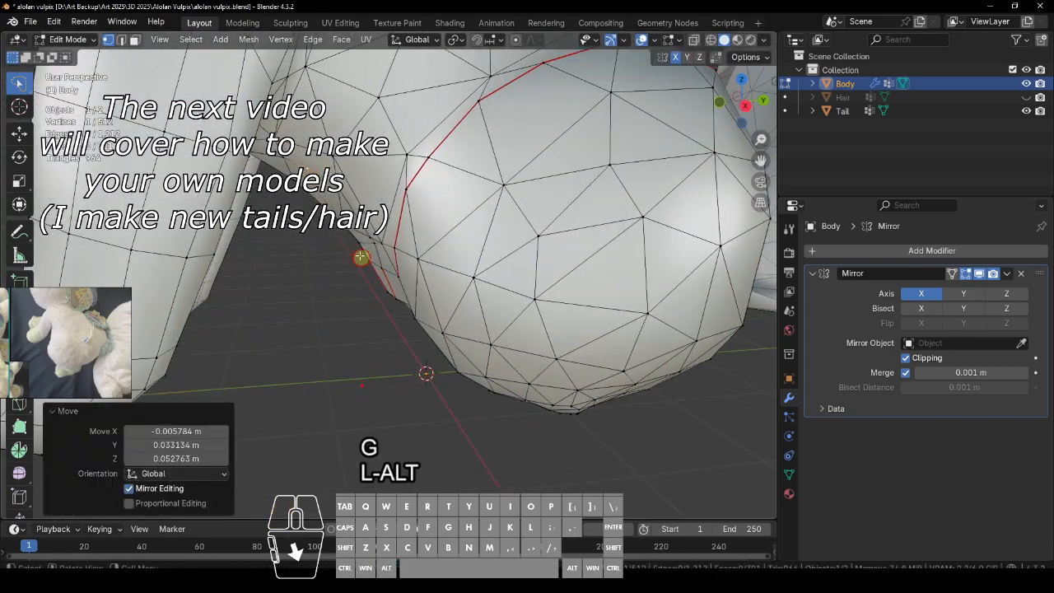
key(g)
key(g)
click(399, 373)
Step: Close the belly gap by extruding and filling faces, and clear the stray seam edges there
alt+drag(401, 373, 568, 322)
shift+click(401, 265)
shift+click(351, 261)
shift+click(351, 298)
shift+click(372, 304)
key(e)
click(352, 367)
shift+click(400, 393)
shift+click(401, 371)
shift+click(351, 387)
key(q)
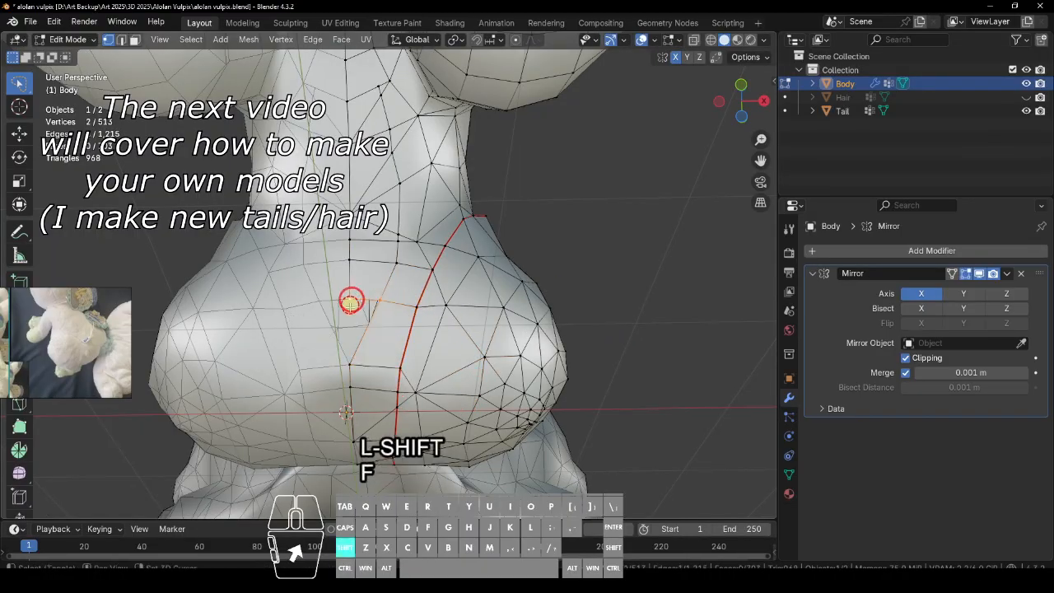
alt+drag(631, 319, 414, 279)
key(g)
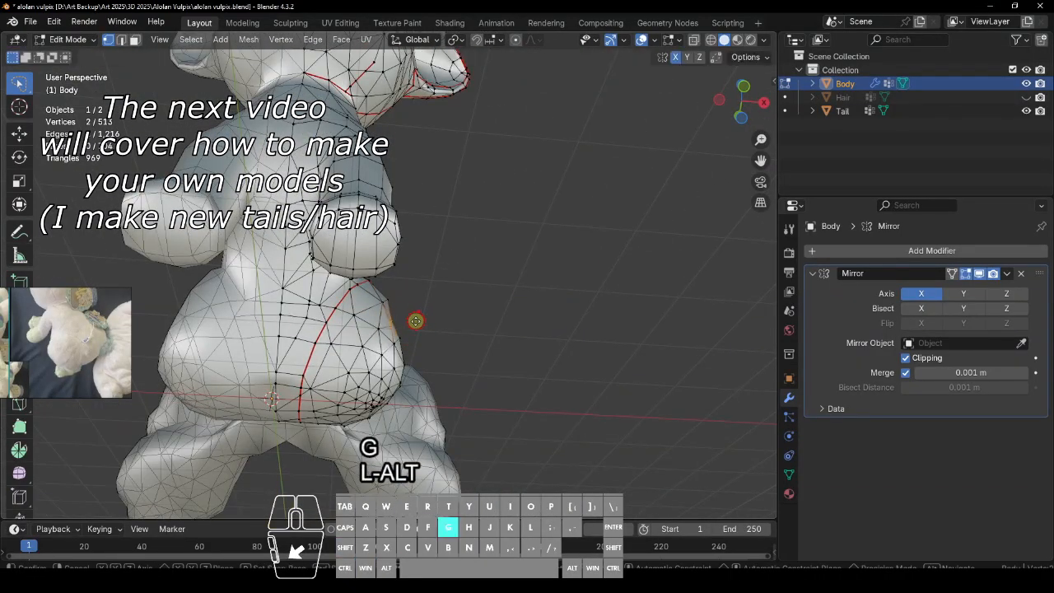
key(ctrl+z)
Step: Knife-cut along the scalloped teal colour boundary on the outer side of the front leg
alt+drag(601, 348, 491, 332)
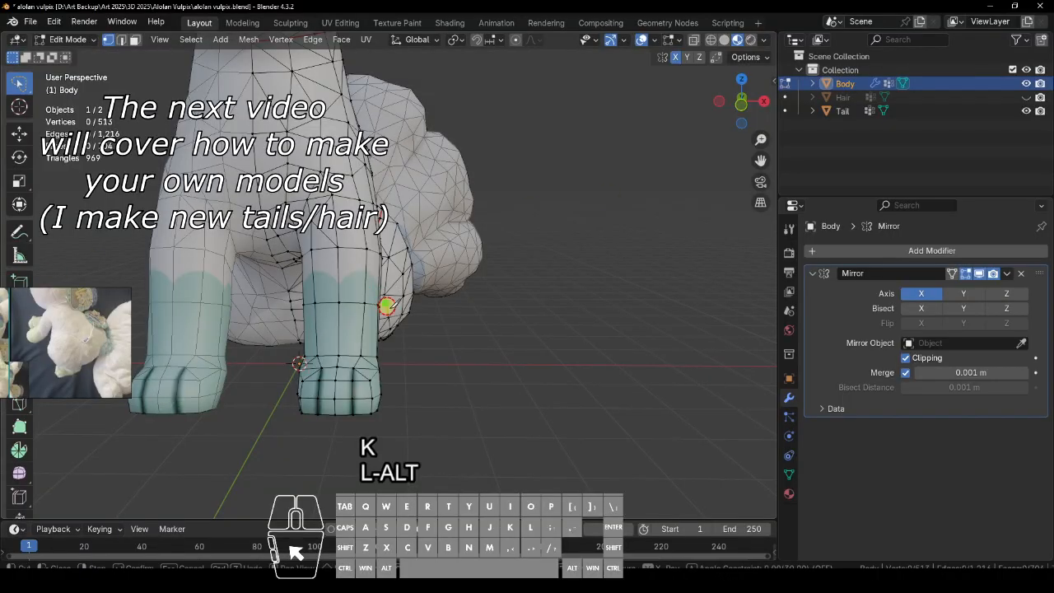
scroll(473, 328, up, 3)
alt+drag(499, 295, 407, 270)
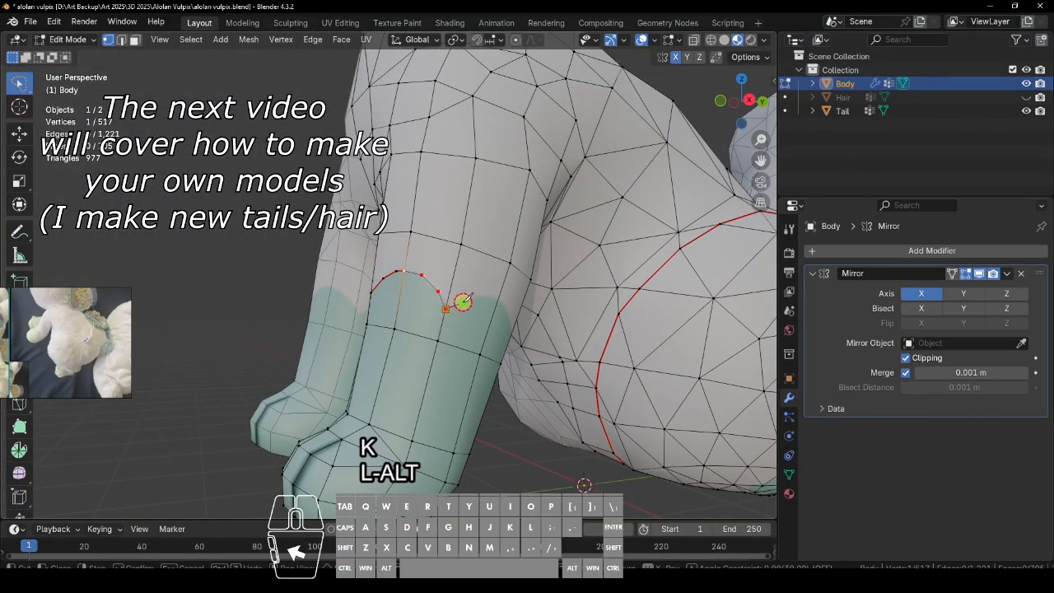
alt+drag(502, 298, 322, 408)
click(402, 296)
key(Return)
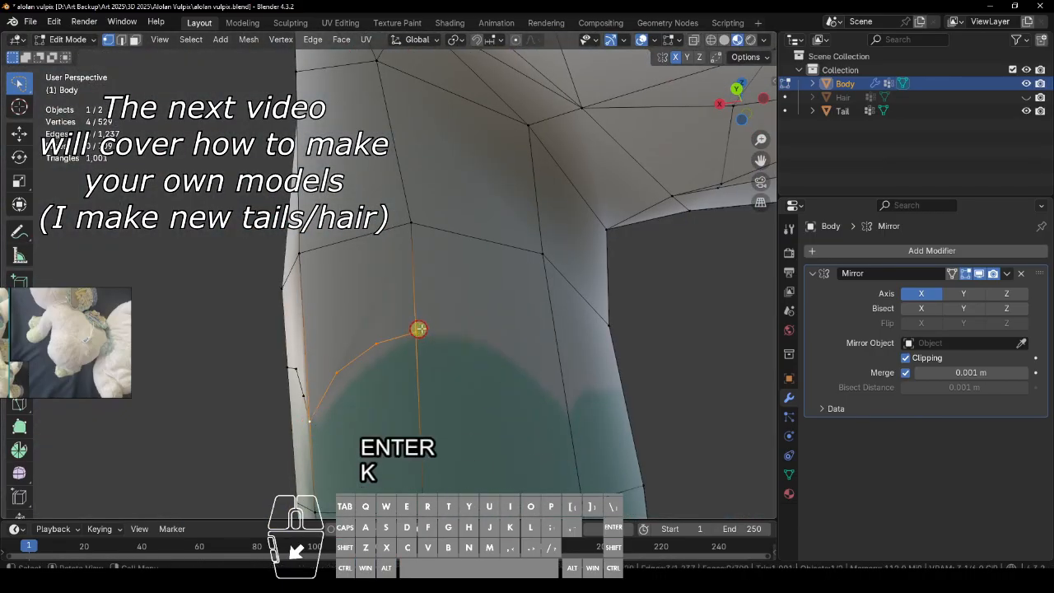
Step: Knife-cut the scalloped colour boundary across the back of the front leg and mark it as a seam
click(415, 337)
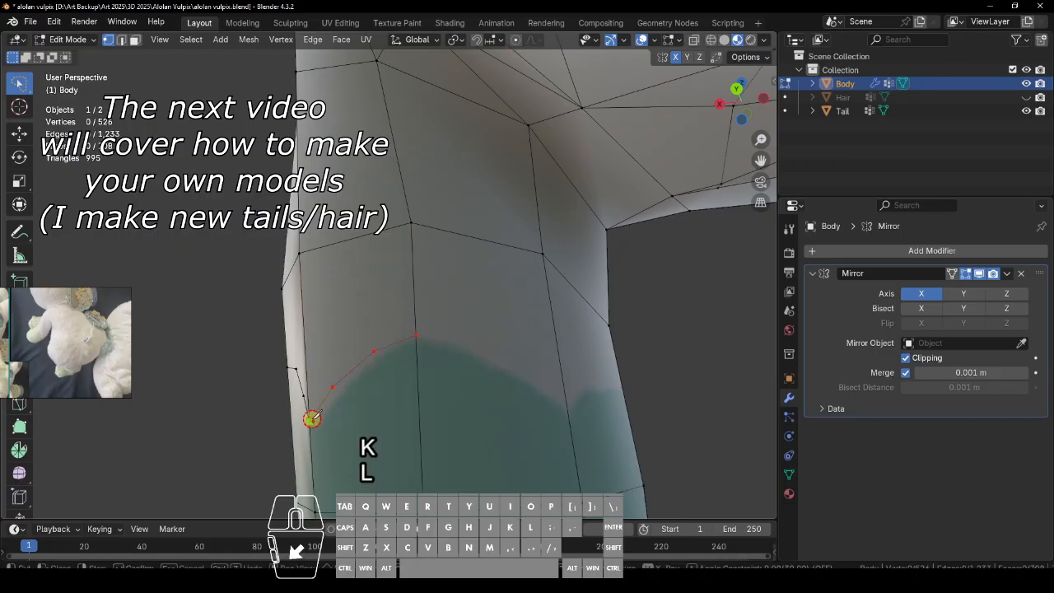
key(Return)
alt+shift+drag(425, 377, 452, 391)
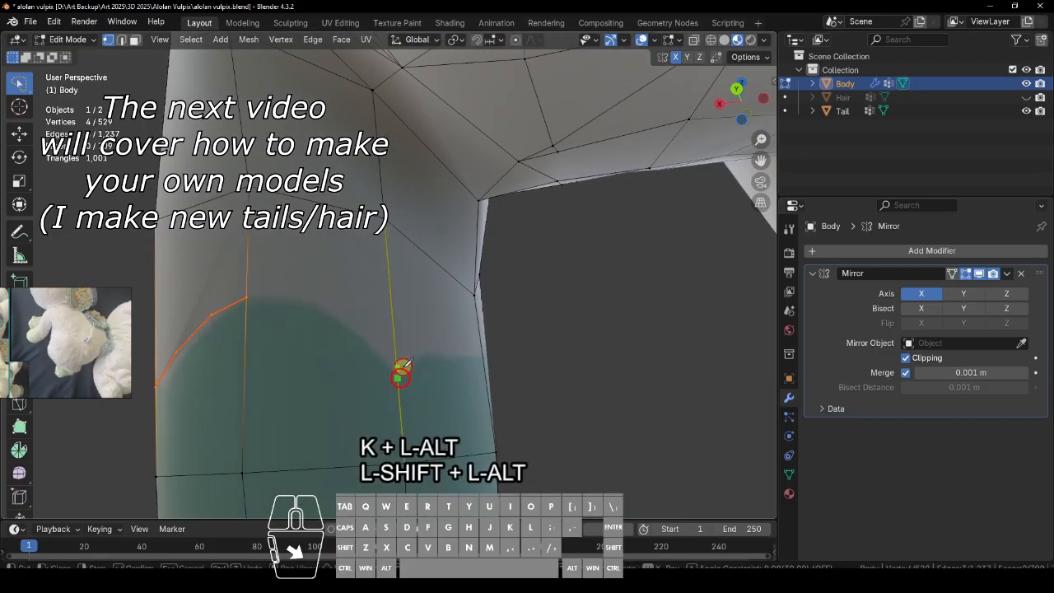
key(q)
Step: Turn off the Mirror modifier's viewport display to expose the inner side of the front leg
alt+drag(493, 337, 651, 370)
alt+shift+drag(650, 370, 592, 313)
click(978, 274)
Step: Try knife-cutting the colour boundary on the inner side of the front leg, and undo the cut
alt+drag(403, 321, 485, 264)
click(486, 277)
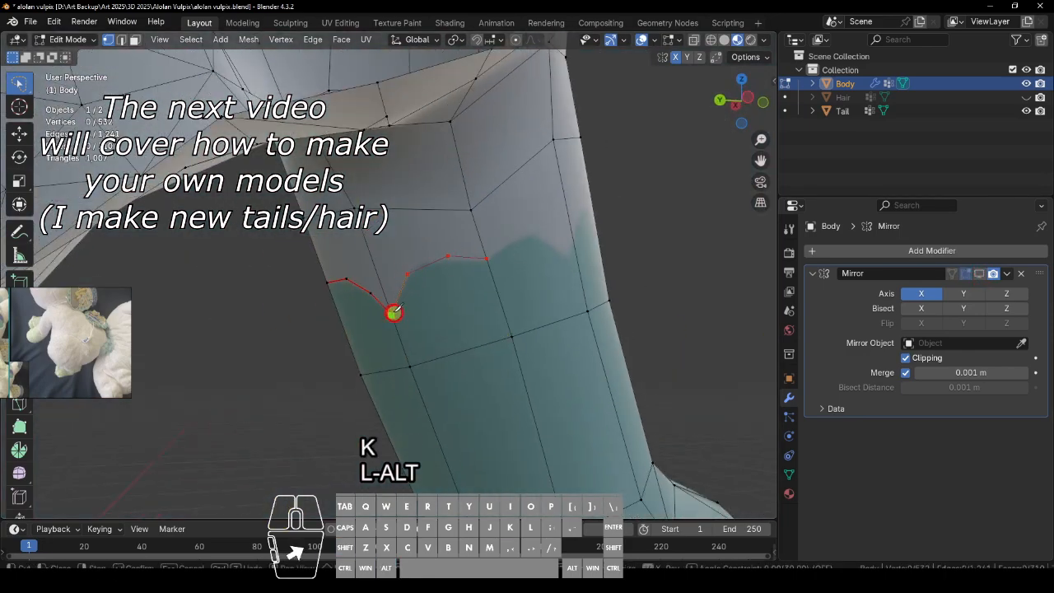
alt+drag(604, 324, 542, 345)
key(ctrl+z)
key(ctrl+z)
Step: Knife-cut the scalloped colour boundary across the inner side and front of the front leg to close the loop
alt+drag(542, 345, 408, 327)
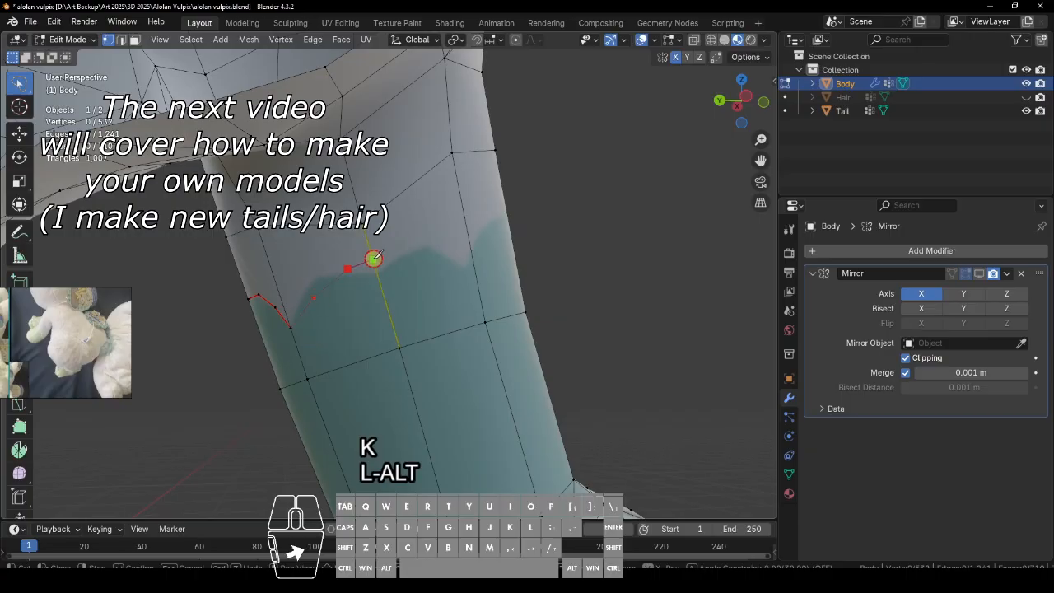
alt+drag(445, 250, 294, 256)
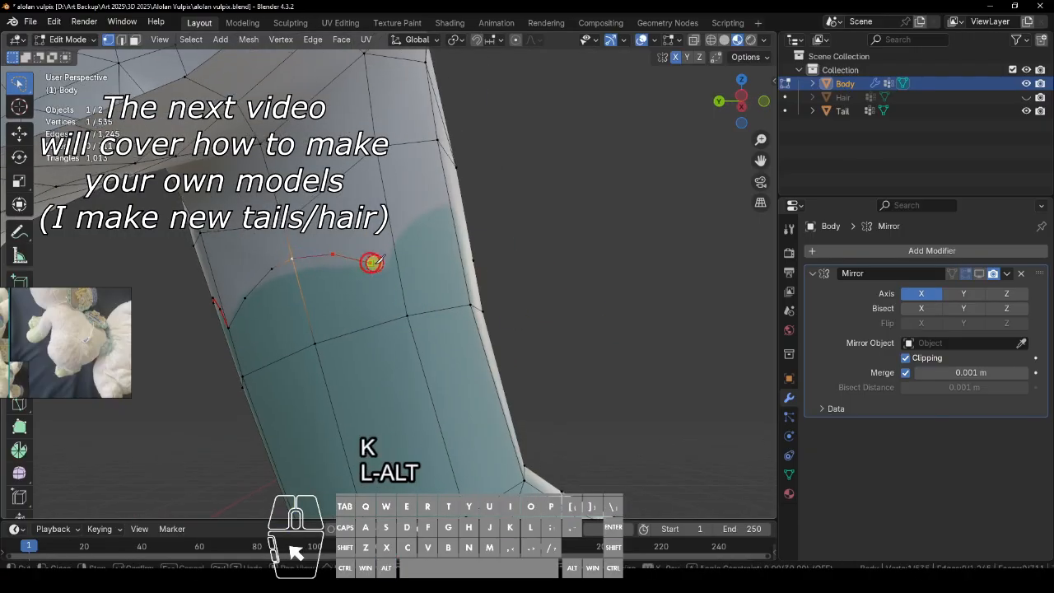
key(Return)
alt+drag(396, 275, 423, 292)
key(k)
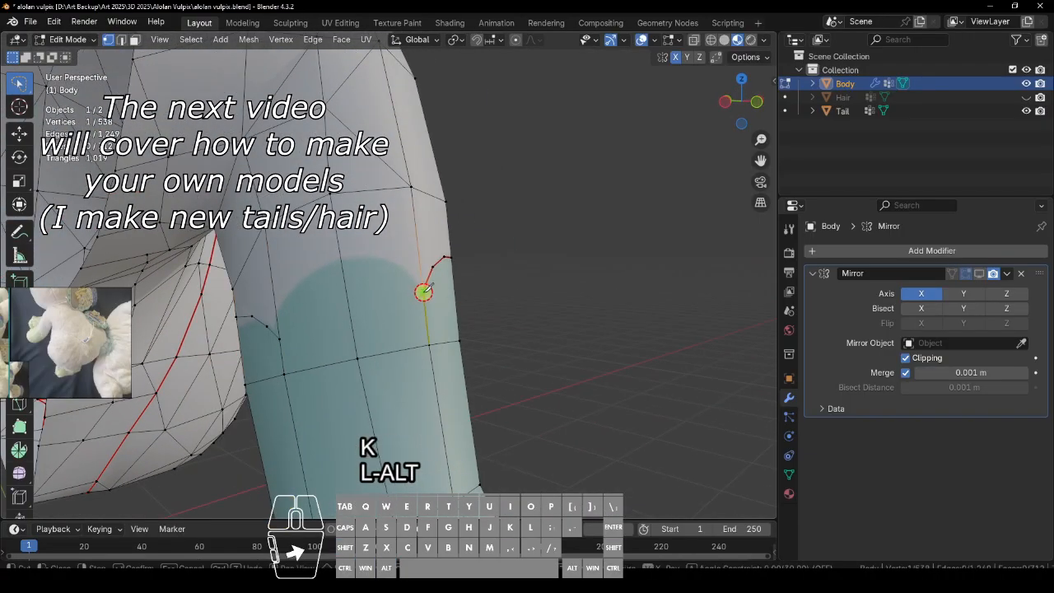
click(283, 337)
key(Return)
Step: Mark the remaining edges of the colour boundary around the front leg as a seam using edge selection
key(q)
click(619, 299)
mouse_move(618, 299)
alt+mouse_down()
mouse_move(597, 368)
mouse_move(126, 127)
alt+mouse_up()
click(121, 40)
drag(303, 252, 271, 272)
alt+drag(408, 327, 437, 250)
shift+click(376, 278)
key(q)
click(633, 224)
click(633, 224)
Step: Check the body from several sides and save the file
alt+drag(717, 425, 214, 412)
ctrl+alt+drag(557, 371, 629, 373)
alt+drag(629, 373, 516, 352)
key(ctrl+s)
Step: Zoom and pan the plush reference photo to show the body up close
ctrl+alt+drag(609, 282, 656, 380)
right_drag(87, 344, 258, 356)
alt+drag(212, 381, 255, 380)
key(z)
right_drag(256, 380, 110, 420)
Step: Knife-cut a line from the thigh seam across the flank to the front leg and mark it as a seam
alt+drag(578, 402, 462, 407)
ctrl+alt+drag(568, 485, 565, 445)
key(k)
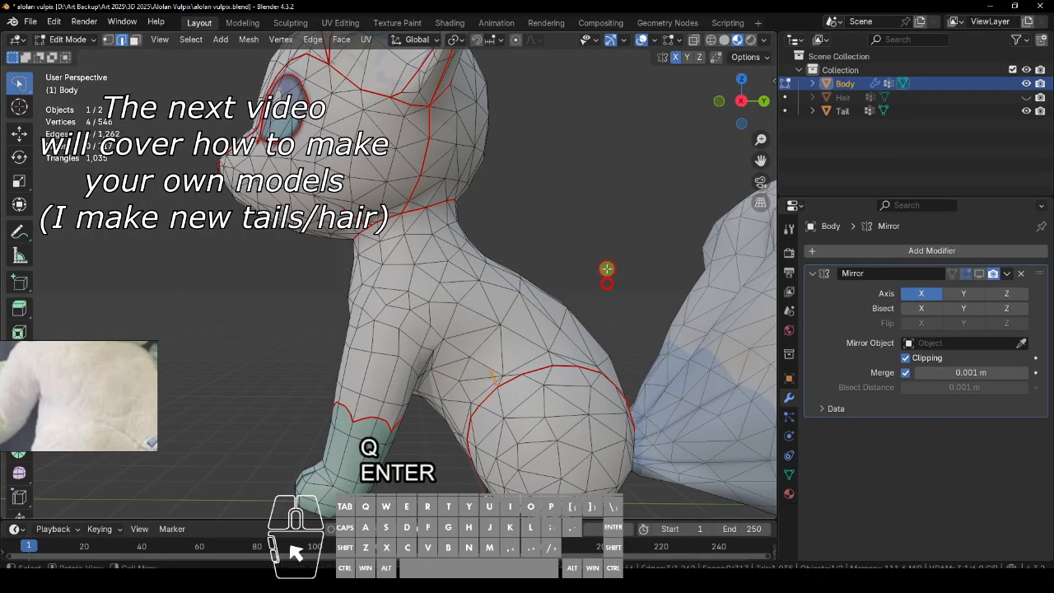
alt+drag(587, 307, 581, 377)
key(Return)
key(q)
click(342, 349)
Step: Knife-cut the seam line down behind the top of the front leg, from the flank seam towards the underside
alt+drag(363, 383, 214, 466)
alt+drag(491, 379, 445, 352)
shift+click(390, 277)
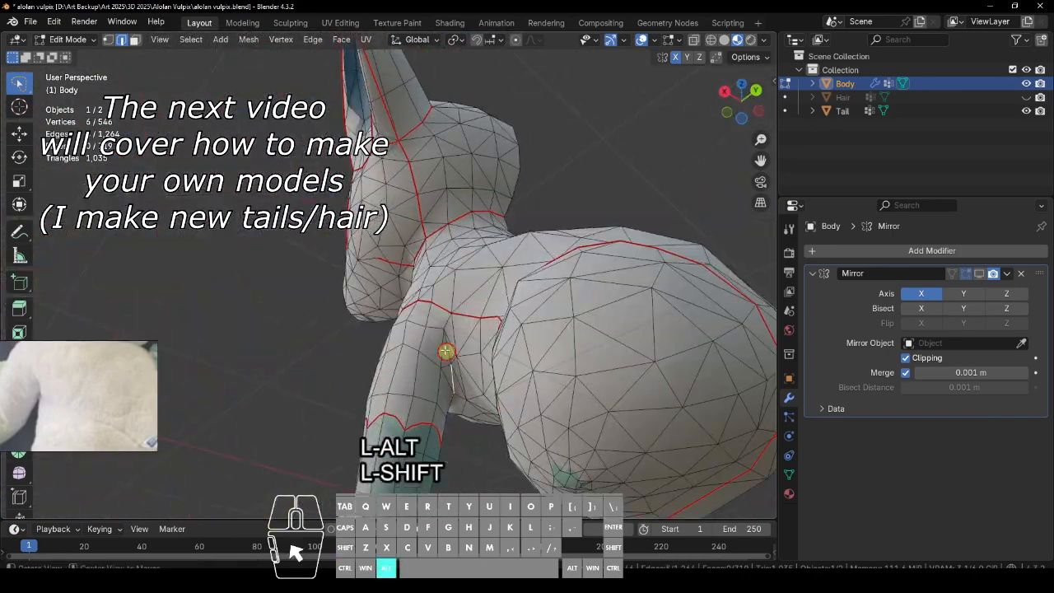
click(471, 363)
key(k)
click(451, 364)
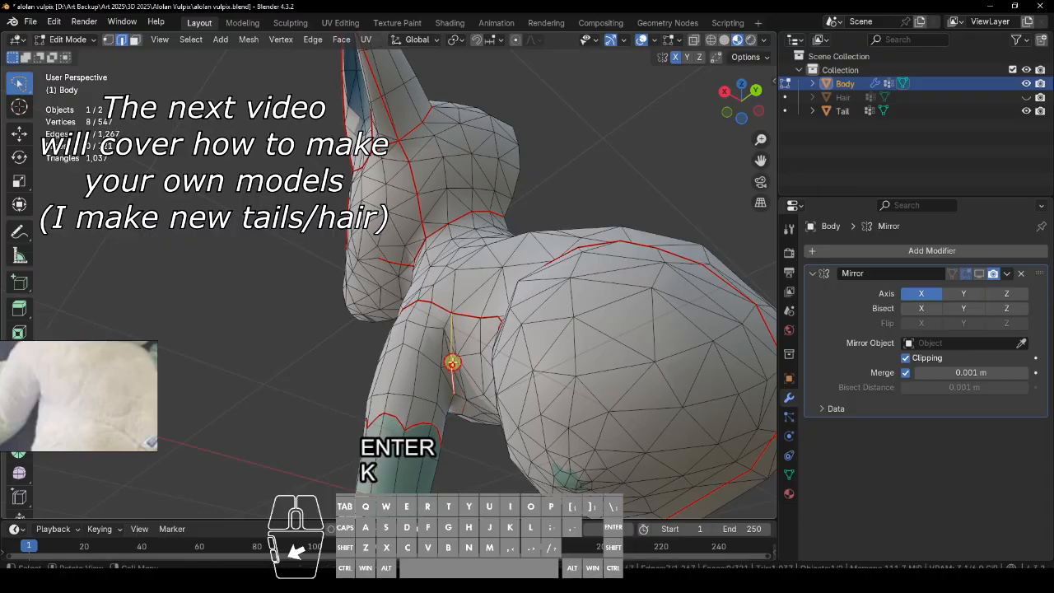
alt+drag(450, 313, 498, 367)
Step: Move the vertices where the flank seam meets the front leg into place and save the file
click(437, 353)
key(g)
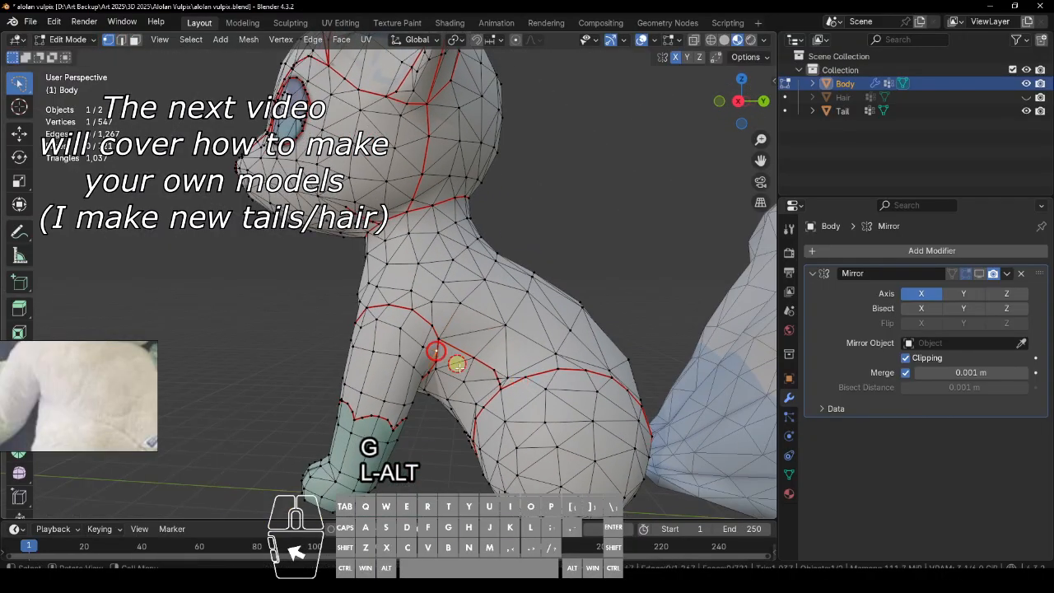
click(621, 289)
ctrl+alt+drag(620, 289, 630, 445)
click(395, 370)
key(g)
click(399, 375)
alt+drag(466, 416, 404, 446)
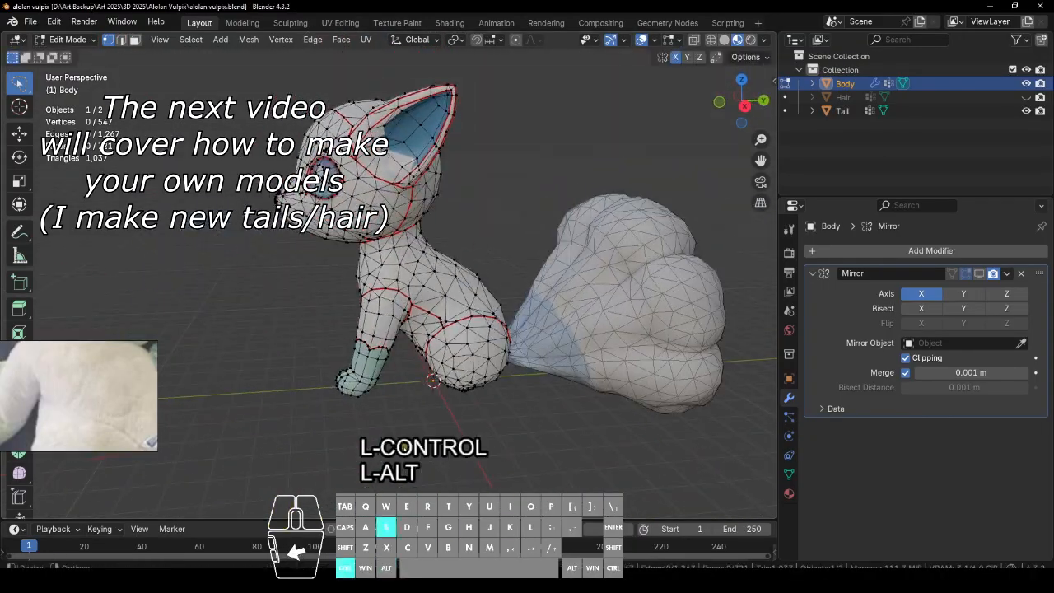
Step: Move the vertices along the flank between the front leg and the thigh seam into place
alt+drag(587, 422, 412, 350)
alt+shift+drag(387, 288, 412, 329)
click(404, 308)
key(g)
click(499, 353)
key(g)
click(601, 293)
Step: Zoom and pan the plush reference photo to show the chest and front legs
alt+drag(328, 392, 395, 352)
right_drag(107, 411, 209, 390)
key(ctrl+a)
key(space)
key(z)
drag(102, 361, 117, 354)
key(z)
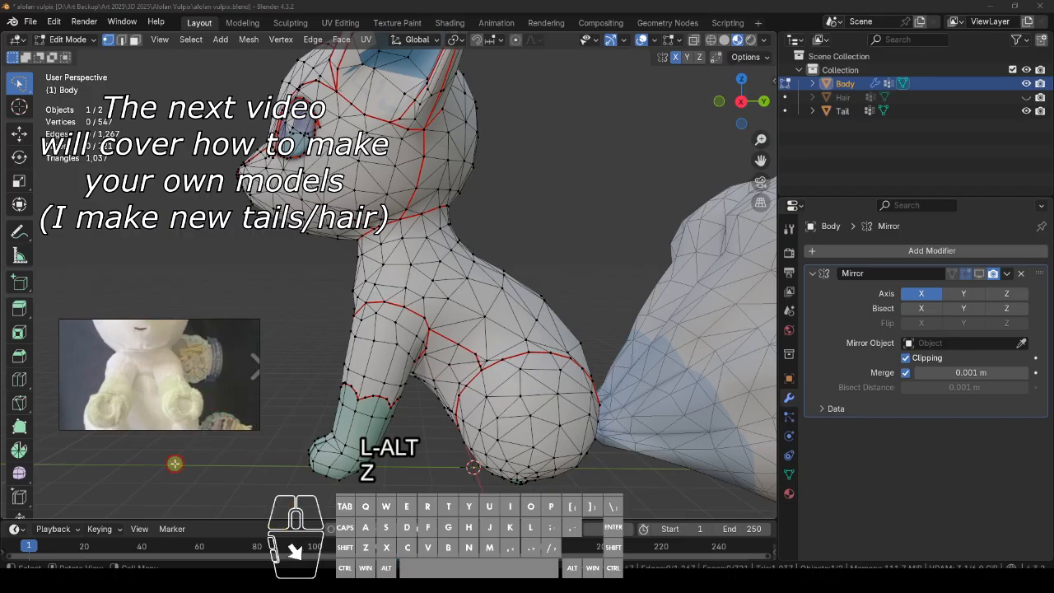
Step: Knife-cut a line down the front of the front leg from its upper seam and move a nearby vertex into place
alt+drag(175, 464, 566, 414)
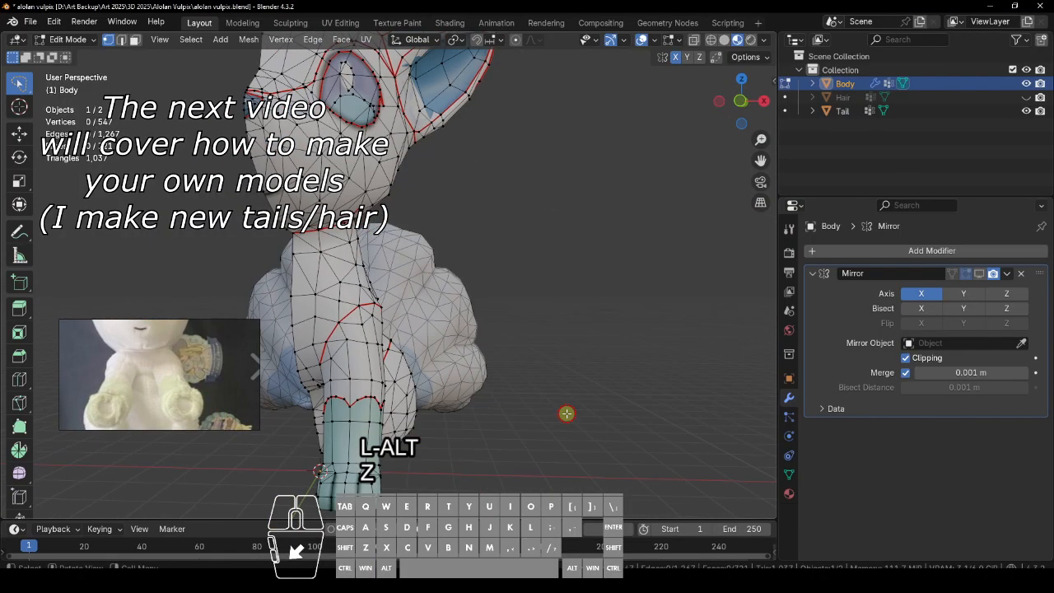
alt+middle_drag(727, 164, 397, 340)
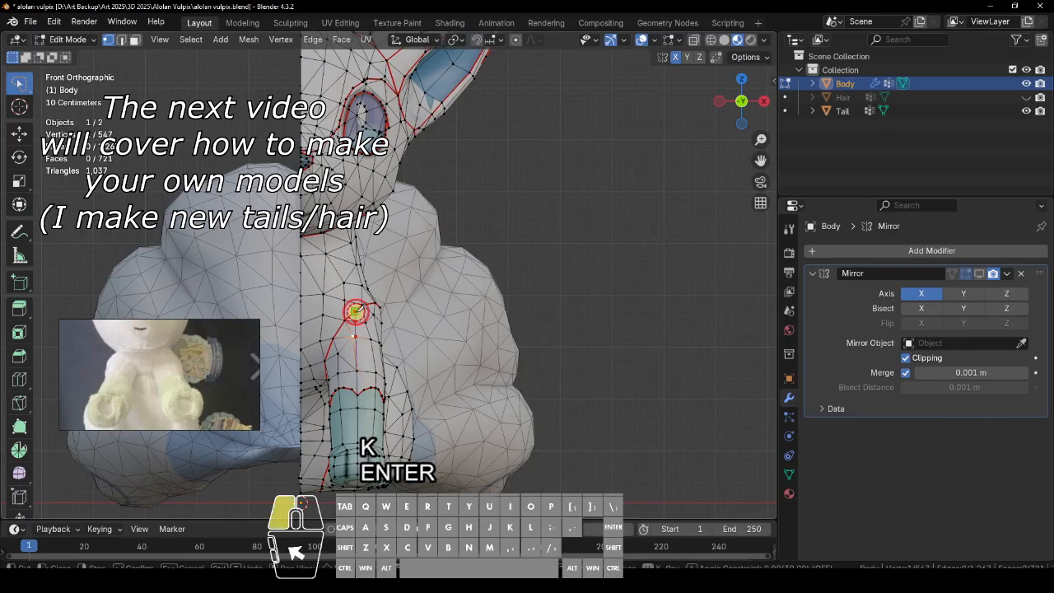
key(m)
click(620, 336)
alt+drag(623, 354, 543, 350)
alt+shift+drag(625, 315, 691, 239)
scroll(661, 338, up, 3)
alt+drag(661, 338, 477, 311)
click(493, 323)
key(g)
click(519, 344)
Step: Even out the vertices around the seam at the top of the front leg by moving them individually
alt+drag(576, 329, 685, 338)
click(456, 350)
click(376, 344)
key(g)
click(378, 218)
key(g)
click(442, 294)
shift+click(485, 331)
key(g)
click(512, 327)
click(531, 327)
Step: Knife-cut down the back of the front leg to the scalloped edge and continue the seam down the back of the paw
alt+drag(539, 327, 440, 346)
alt+drag(480, 376, 455, 229)
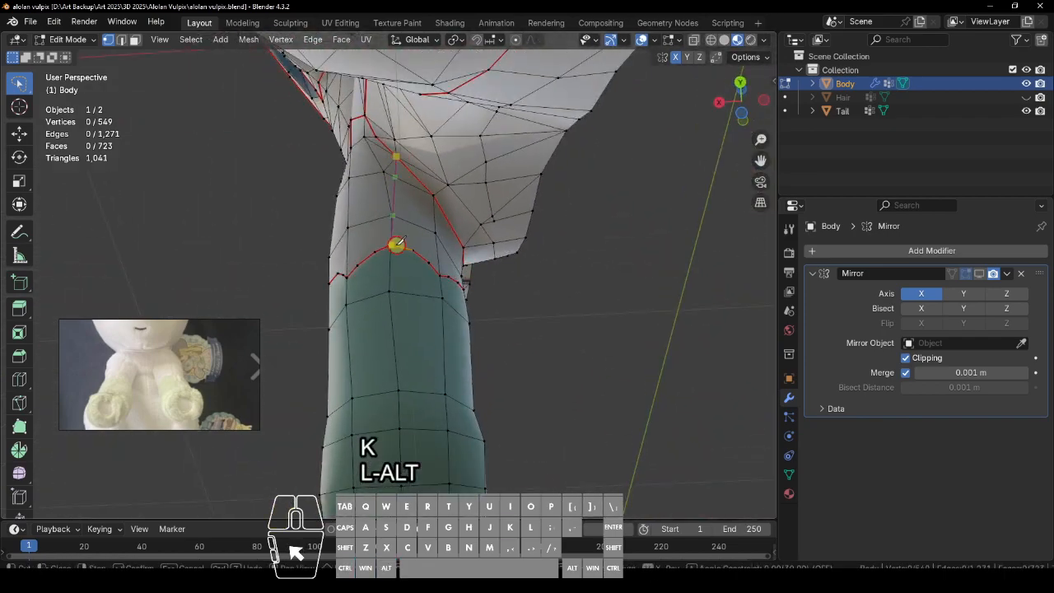
alt+drag(519, 309, 8, 188)
alt+drag(631, 265, 399, 418)
shift+click(335, 370)
shift+click(338, 341)
alt+drag(411, 362, 543, 288)
shift+click(411, 311)
Step: Scale the selected vertices on the paw's sole outline, move them along Y and save the file
ctrl+alt+drag(633, 256, 428, 327)
click(414, 358)
key(s)
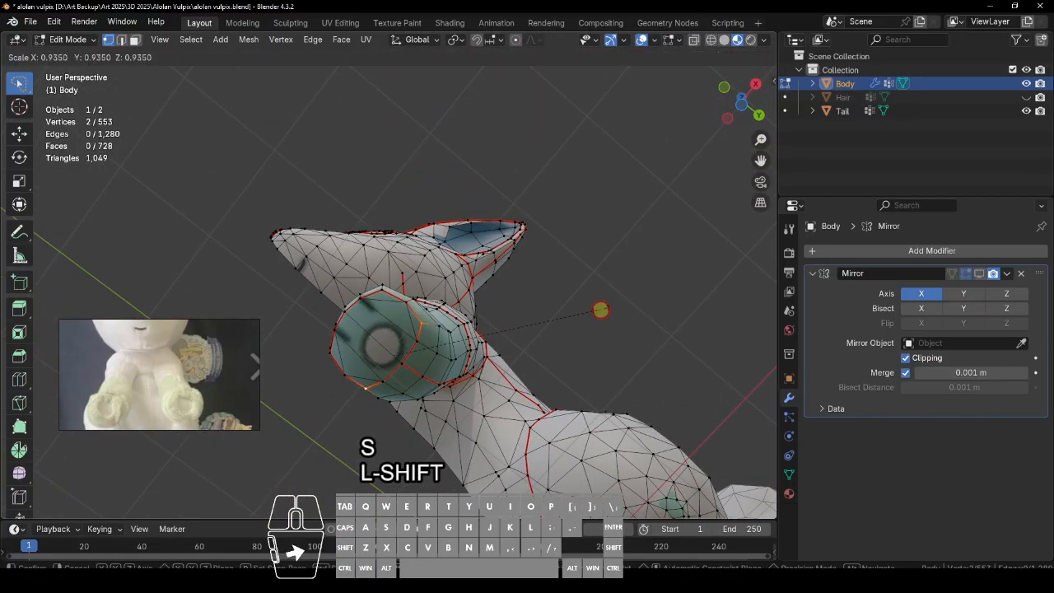
key(g)
key(y)
click(426, 375)
click(604, 282)
mouse_move(607, 286)
alt+mouse_down()
mouse_move(650, 329)
mouse_move(465, 454)
mouse_move(711, 381)
mouse_move(531, 392)
mouse_move(710, 377)
mouse_move(398, 371)
mouse_move(581, 428)
mouse_move(406, 239)
mouse_move(453, 401)
alt+mouse_up()
key(ctrl+s)
Step: Try to scale the selected front paw vertices along the X axis
click(329, 167)
shift+click(330, 187)
mouse_move(414, 233)
mouse_down()
mouse_move(277, 322)
mouse_move(428, 316)
mouse_up()
key(s)
key(x)
click(599, 317)
key(ctrl+z)
Step: Select the lower part of the front paw in the right side view, then scale and move it into shape
click(763, 101)
alt+shift+drag(576, 176, 486, 207)
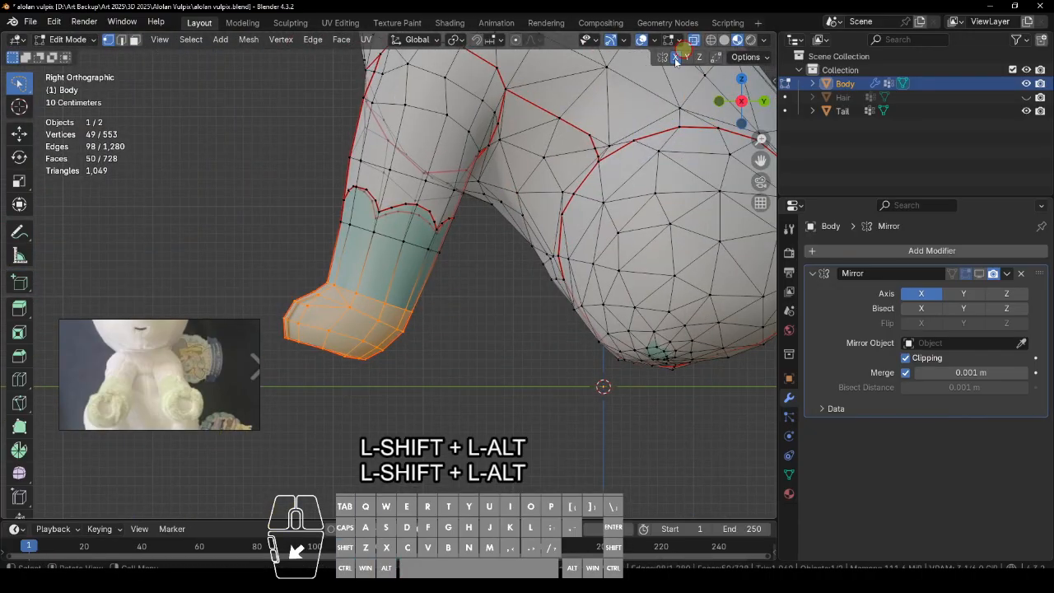
key(s)
click(529, 363)
key(g)
click(536, 369)
Step: Move the ring of vertices at the front paw's ankle and adjust the leg vertices from another angle
drag(326, 277, 421, 321)
key(g)
click(487, 393)
key(alt+z)
alt+drag(414, 379, 637, 294)
alt+shift+drag(637, 294, 560, 345)
key(g)
click(488, 388)
click(592, 354)
Step: Merge the stray vertices where the flank seam meets the thigh seam and reposition the nearby vertex
alt+drag(659, 329, 590, 348)
alt+drag(590, 348, 700, 316)
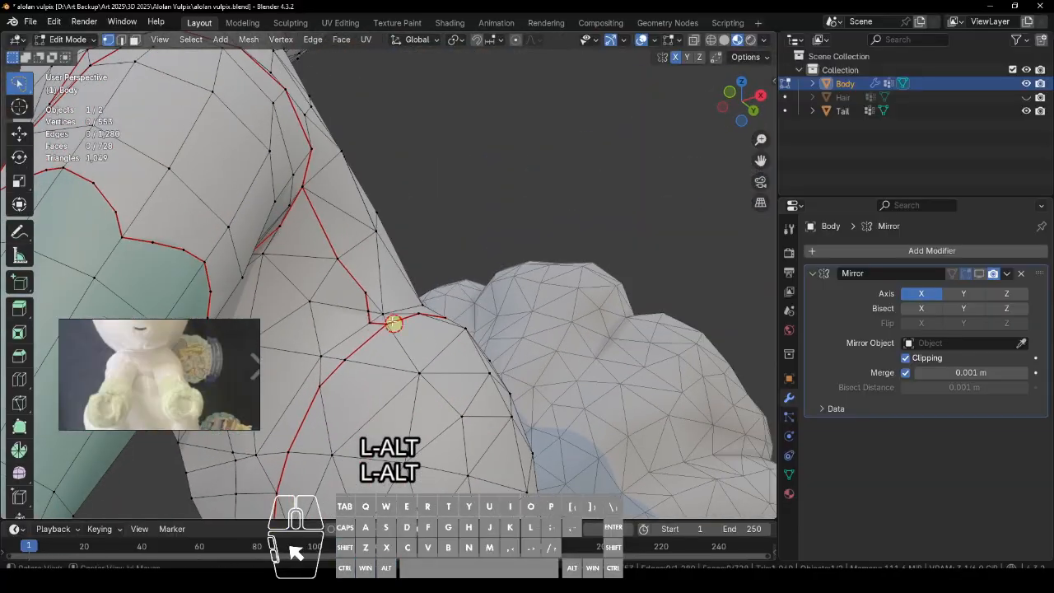
key(m)
click(533, 268)
key(g)
click(385, 353)
click(634, 259)
Step: Zoom and pan the plush reference photo to show the soles of the paws
ctrl+alt+drag(634, 258, 513, 391)
drag(206, 370, 183, 354)
key(z)
key(space)
key(z)
alt+drag(379, 395, 502, 271)
right_drag(169, 371, 81, 408)
Step: Save the file with the adjusted leg and flank seams
alt+drag(650, 279, 530, 323)
alt+shift+drag(532, 324, 521, 416)
ctrl+alt+drag(576, 263, 618, 332)
alt+drag(618, 332, 716, 227)
key(ctrl+s)
Step: Try to knife-cut a paw pad outline on the sole of the front paw
ctrl+alt+drag(353, 345, 298, 270)
alt+drag(539, 350, 555, 252)
alt+shift+drag(511, 284, 486, 341)
key(k)
click(391, 209)
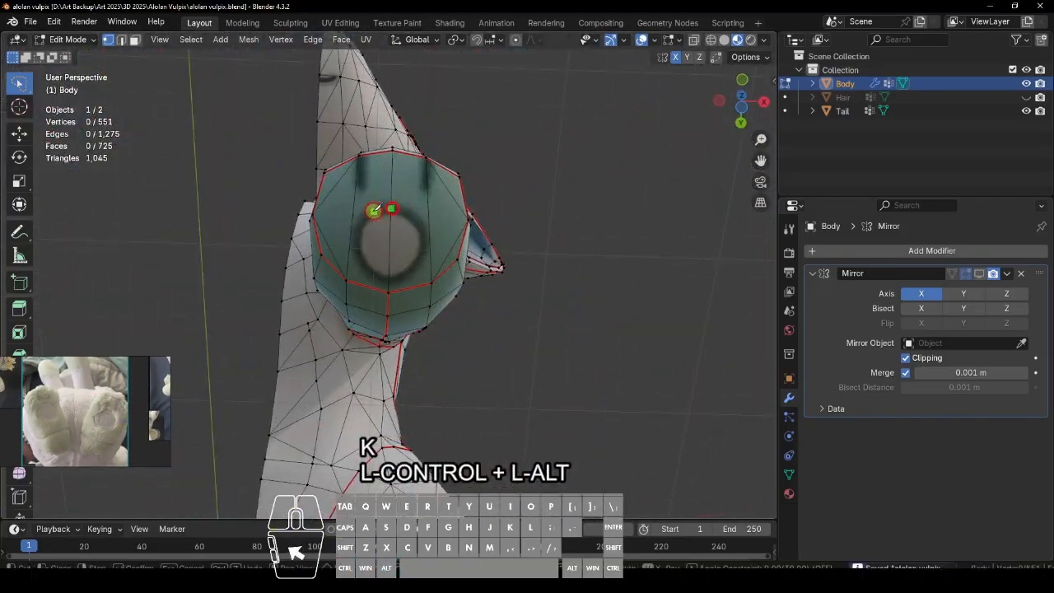
drag(419, 222, 424, 238)
Step: Switch from editing the body to editing the tail, using edge selection
ctrl+alt+drag(527, 271, 576, 345)
alt+drag(576, 345, 552, 394)
alt+shift+drag(564, 396, 510, 306)
key(Tab)
click(511, 305)
key(Tab)
ctrl+alt+drag(437, 431, 35, 287)
ctrl+alt+drag(206, 345, 252, 387)
key(2)
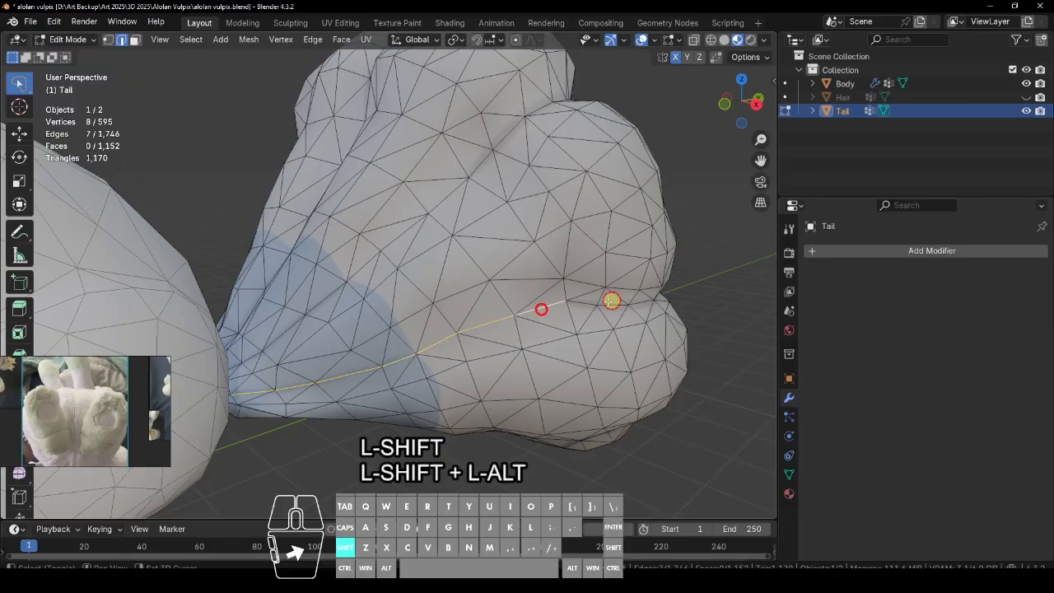
Step: Select the crease edges running around the lowest side lobe of the tail to its underside and mark them as a seam
alt+drag(540, 309, 499, 305)
shift+click(520, 310)
shift+click(568, 309)
shift+click(621, 305)
alt+drag(721, 321, 653, 318)
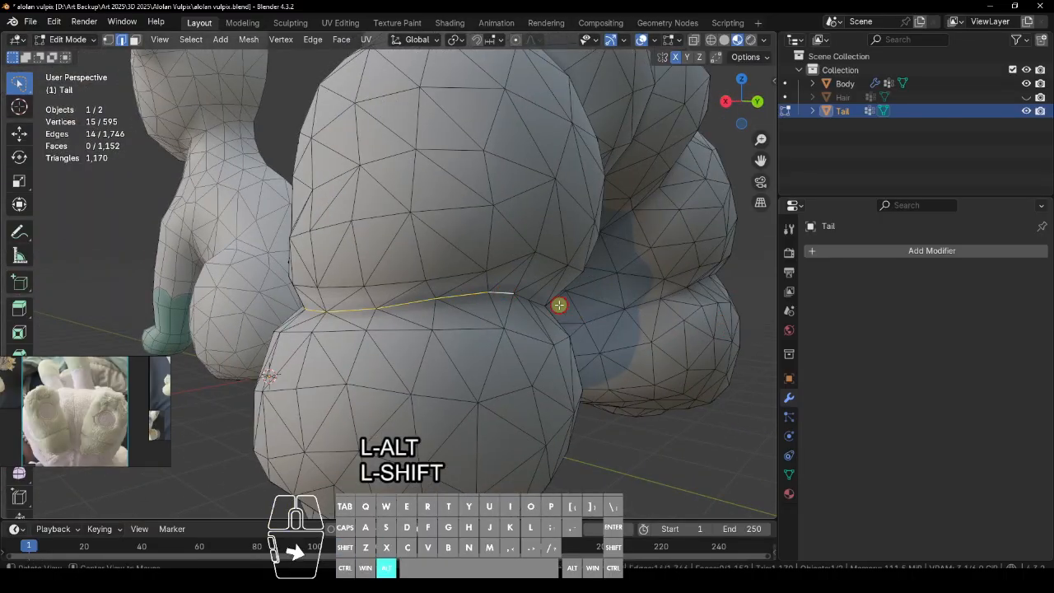
alt+drag(559, 305, 257, 292)
shift+click(256, 245)
shift+click(320, 272)
shift+click(335, 298)
shift+click(346, 329)
alt+drag(503, 464, 460, 367)
key(q)
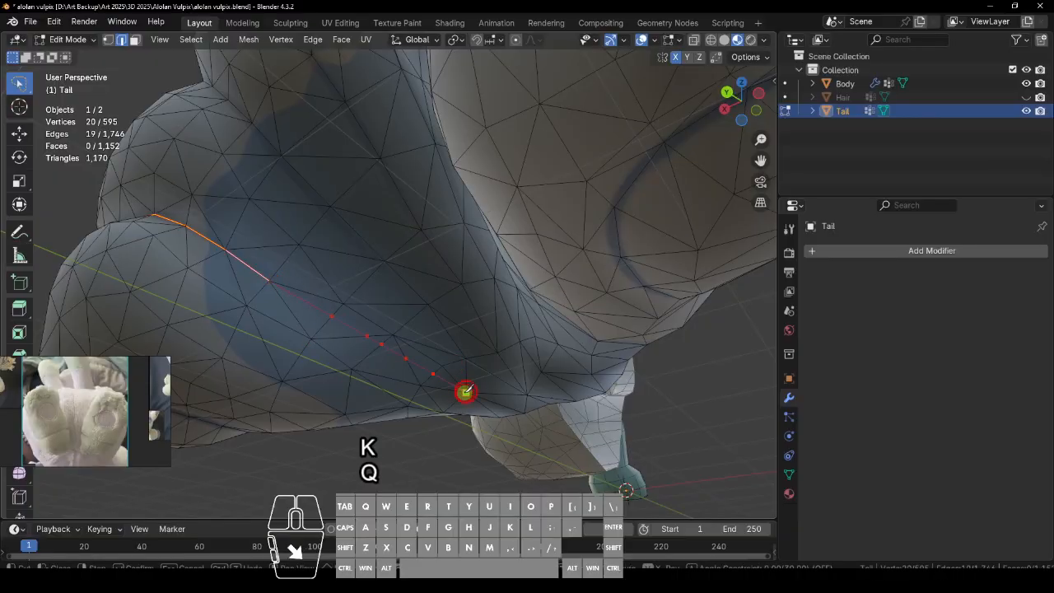
Step: Knife-cut the seam line on along the tail's underside towards its base and mark it as a seam
alt+drag(491, 306, 117, 43)
drag(434, 400, 421, 404)
click(395, 284)
click(402, 334)
key(g)
click(404, 338)
click(421, 404)
shift+click(441, 478)
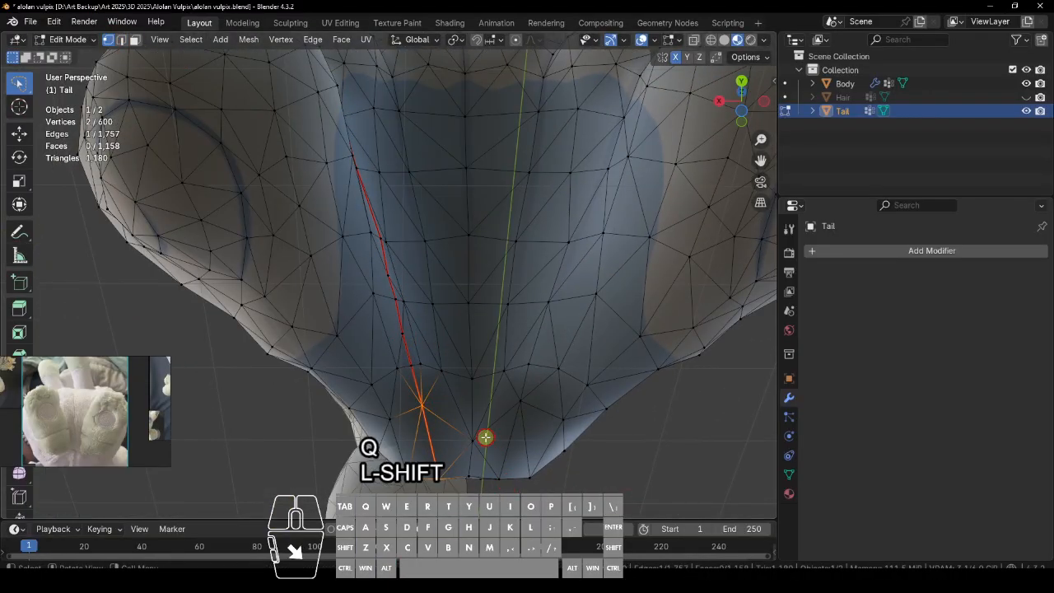
Step: Move a vertex on the underside tail seam into place and save the file
click(421, 364)
key(g)
click(423, 335)
alt+drag(461, 338, 826, 453)
key(ctrl+s)
Step: Hide the body object and select the vertices at the tail's base in line with the underside seam
alt+drag(708, 449, 553, 435)
alt+drag(653, 387, 519, 469)
alt+shift+drag(518, 469, 601, 456)
click(1026, 84)
alt+drag(576, 412, 483, 436)
scroll(483, 436, up, 4)
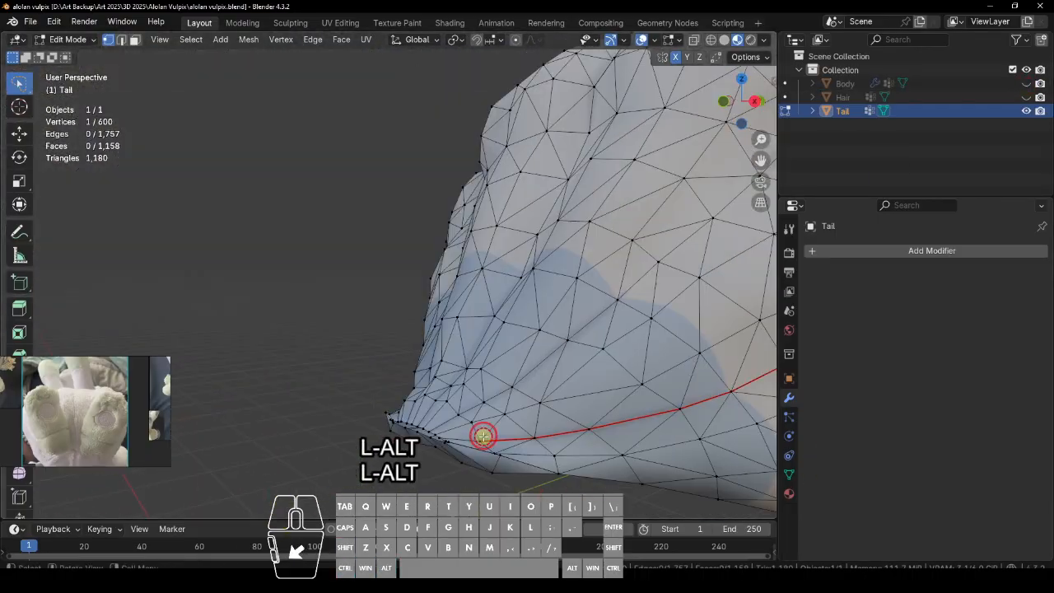
alt+drag(619, 454, 413, 387)
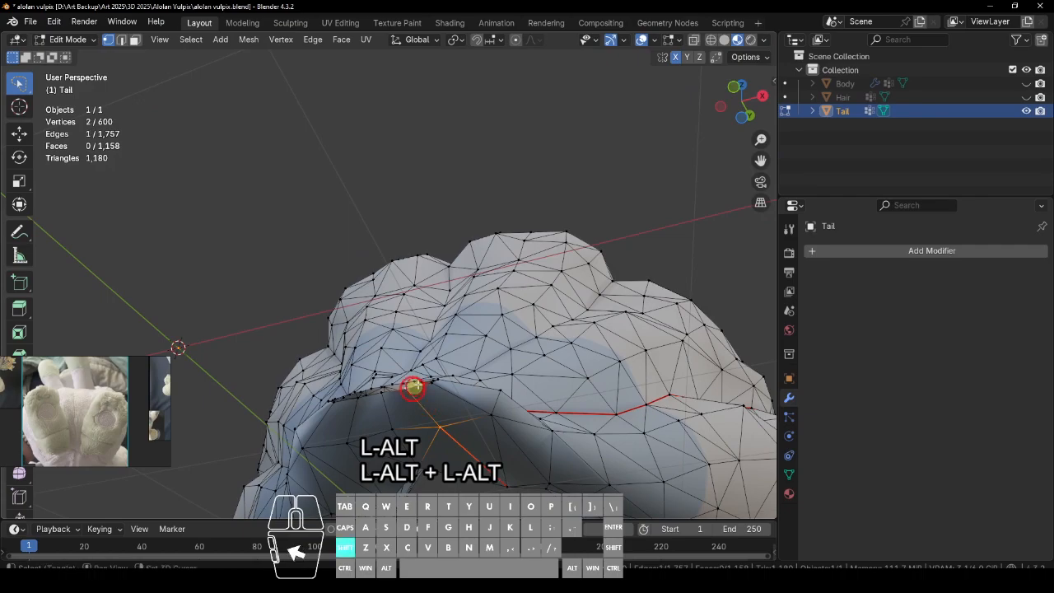
Step: Convert all the tail's triangles to quads
key(a)
alt+drag(494, 354, 700, 354)
alt+shift+drag(700, 354, 618, 370)
key(alt+j)
click(618, 370)
key(ctrl+z)
key(ctrl+shift+z)
Step: Select the edges along the groove between the two upper lobes on one side of the tail and mark them as a seam
alt+drag(494, 320, 502, 354)
scroll(581, 384, up, 3)
double_click(393, 241)
shift+click(410, 322)
alt+shift+drag(437, 207, 452, 459)
shift+double_click(387, 215)
alt+shift+drag(452, 458, 585, 360)
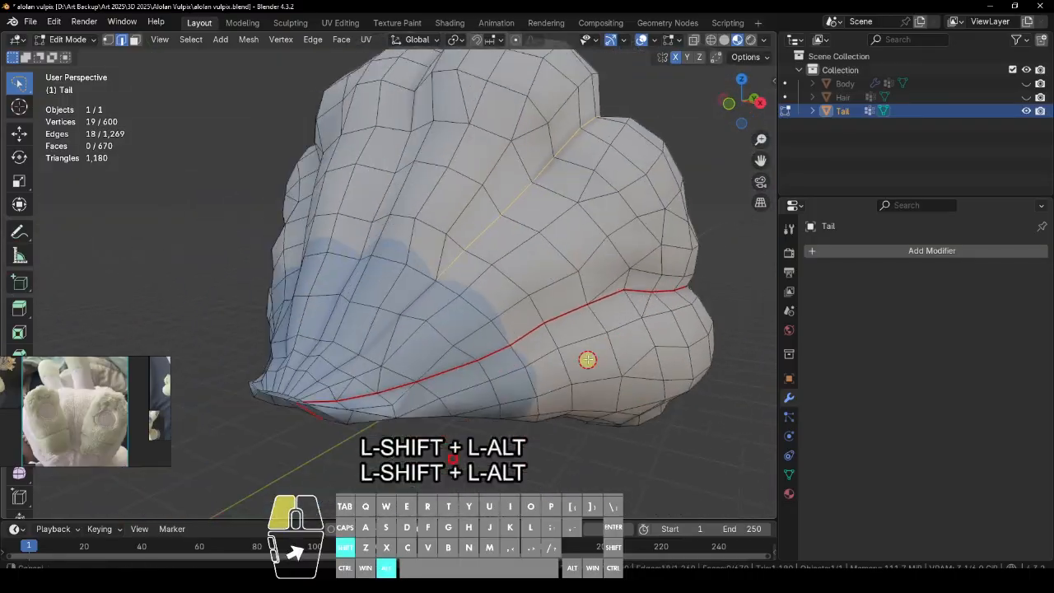
shift+click(427, 293)
key(q)
Step: Mark the groove's remaining edges towards the tail's base as a seam and move a vertex at the base into place
shift+double_click(370, 366)
alt+drag(545, 348, 584, 400)
key(q)
click(585, 402)
click(414, 416)
key(g)
click(422, 433)
Step: Join the seam ends around the tip of the tail's base with an edge and save the file
alt+drag(651, 431, 465, 441)
shift+click(267, 381)
alt+drag(412, 379, 536, 354)
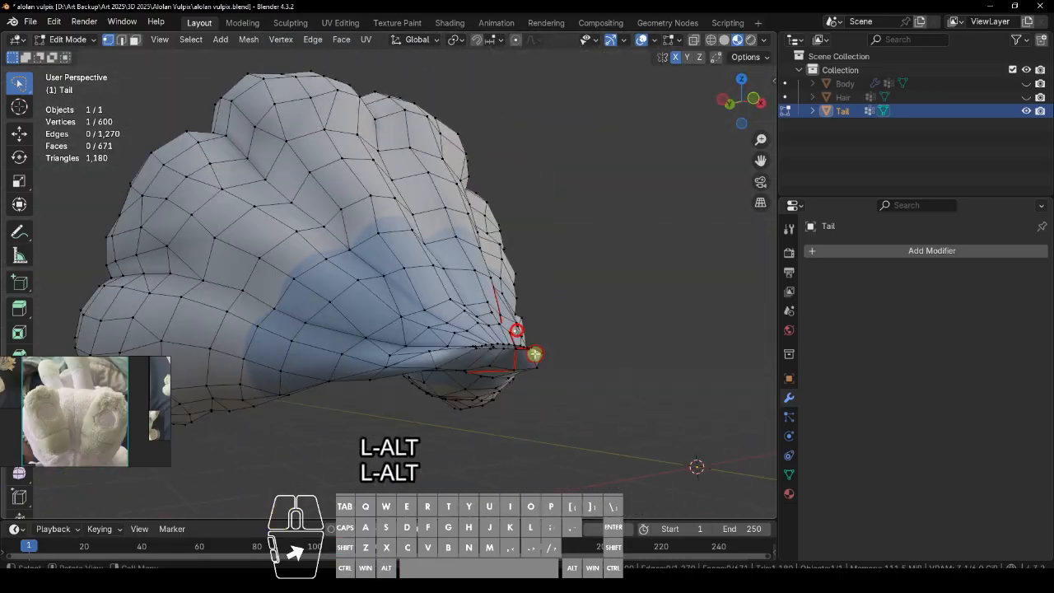
alt+drag(675, 342, 445, 367)
click(621, 320)
key(ctrl+s)
Step: Mark the centre line of the tail's inner side as a seam to the base and link it to the neighbouring seam
alt+drag(413, 228, 527, 313)
key(k)
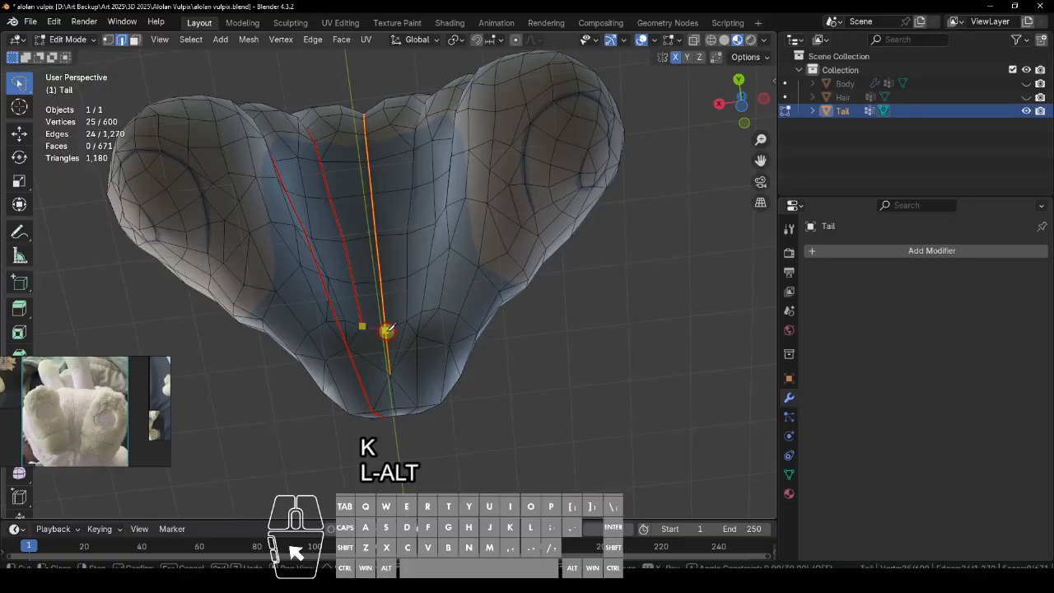
alt+drag(467, 394, 550, 388)
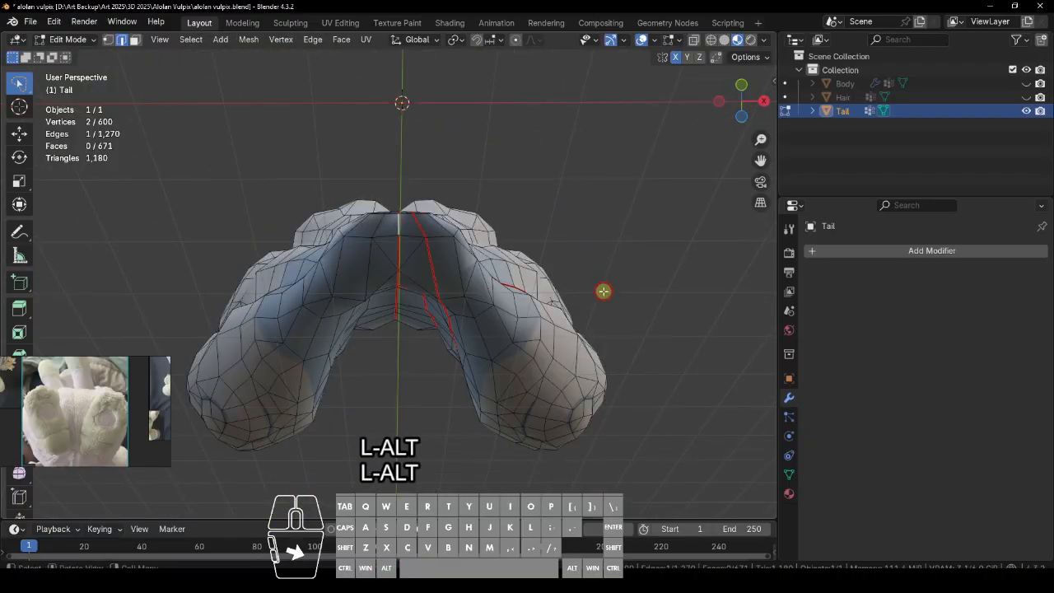
alt+drag(605, 287, 512, 299)
click(553, 267)
Step: Select the edge line running across the rear of the lobes on one half of the tail and mark it as a seam
alt+drag(610, 267, 319, 284)
alt+click(319, 284)
alt+drag(399, 132, 536, 251)
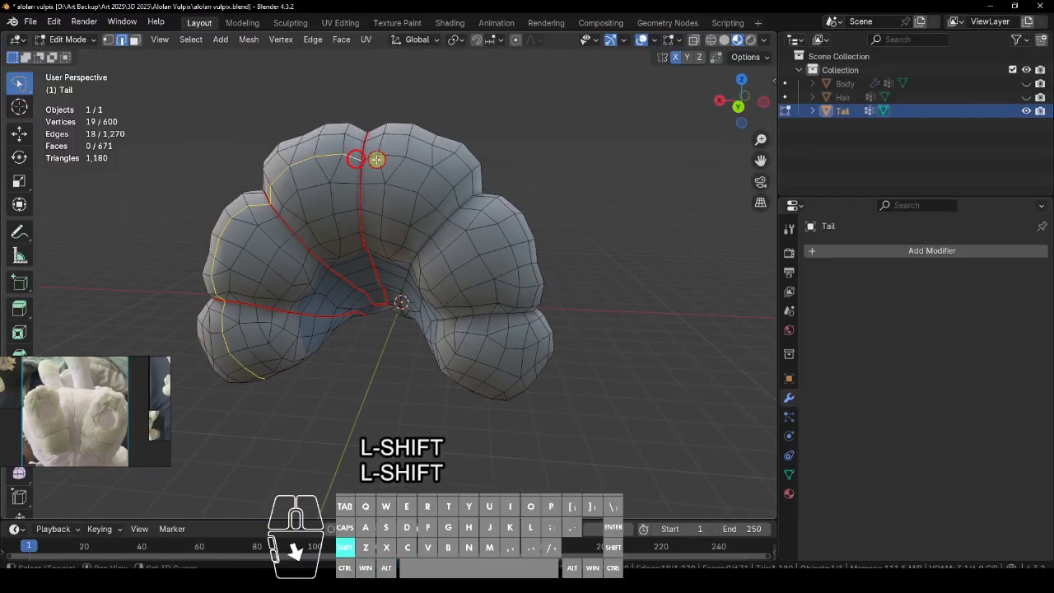
key(ctrl+z)
alt+drag(527, 417, 625, 392)
key(ctrl+z)
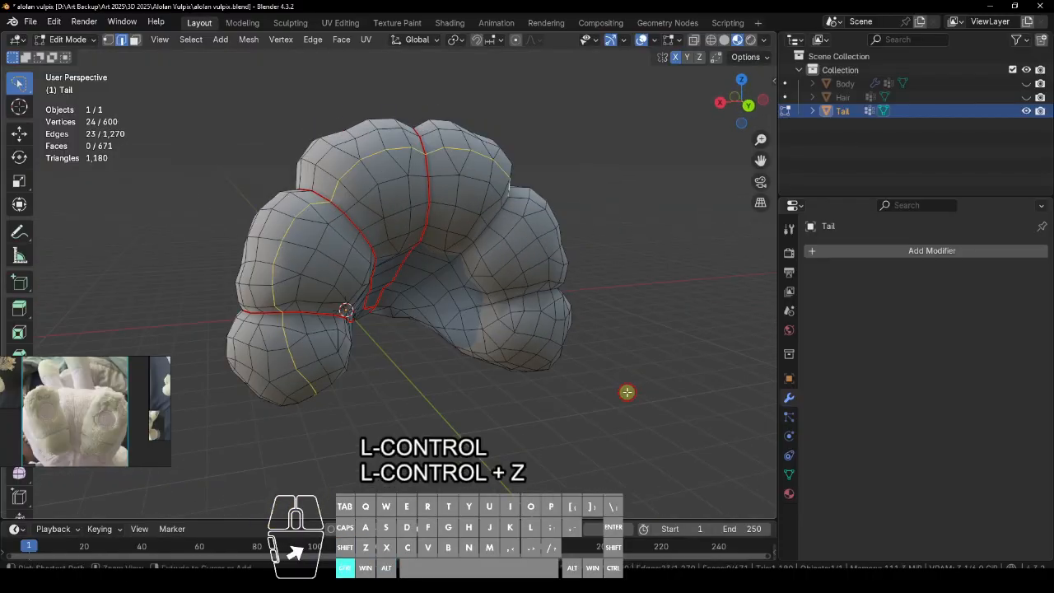
alt+drag(661, 351, 492, 289)
shift+click(442, 313)
shift+click(445, 331)
alt+drag(449, 346, 519, 235)
shift+click(519, 237)
alt+drag(522, 272, 611, 385)
click(678, 343)
Step: Move the seam edge under the outermost lobe, knife-cut its continuation towards the base and mark it as a seam
ctrl+alt+drag(383, 419, 360, 313)
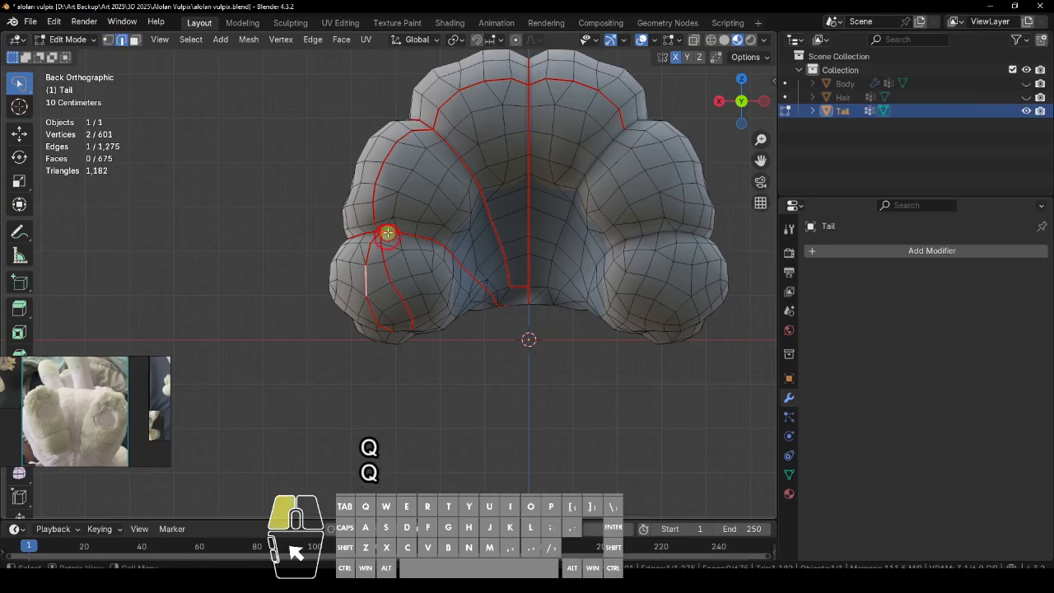
alt+drag(654, 373, 539, 303)
key(g)
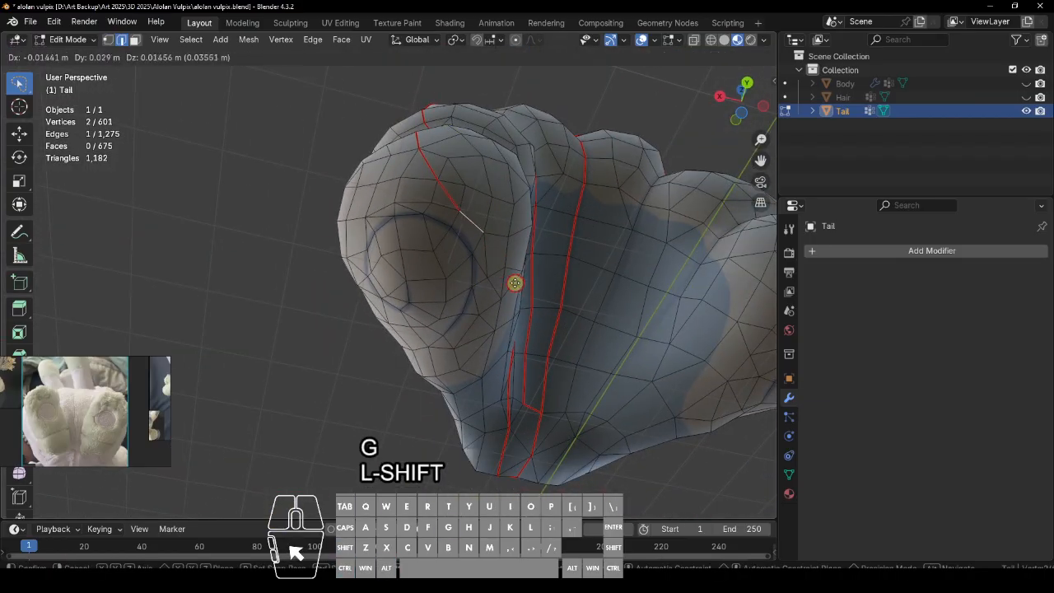
click(515, 281)
key(k)
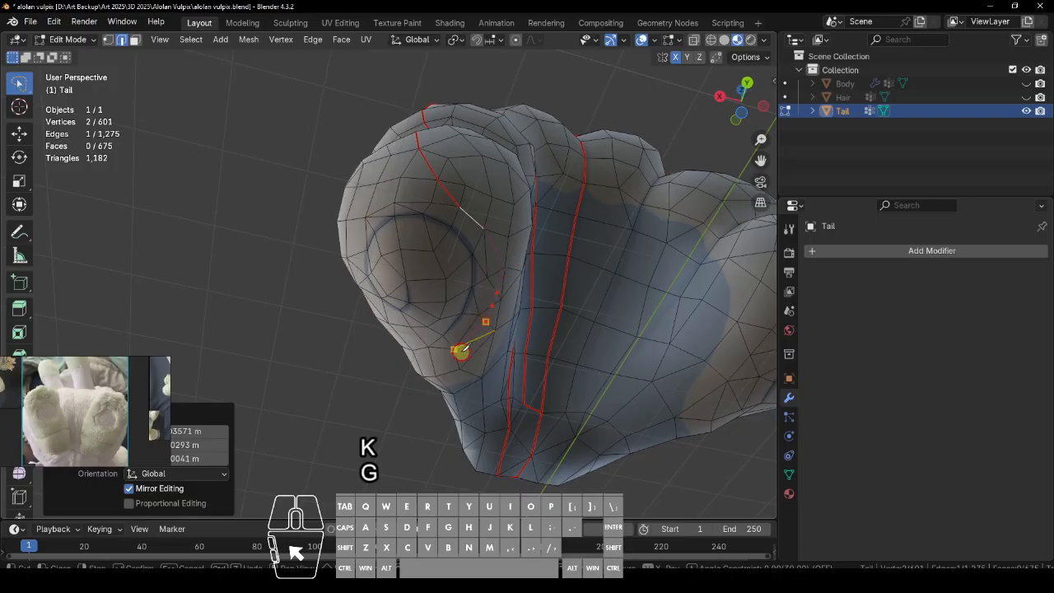
click(461, 365)
key(Return)
key(q)
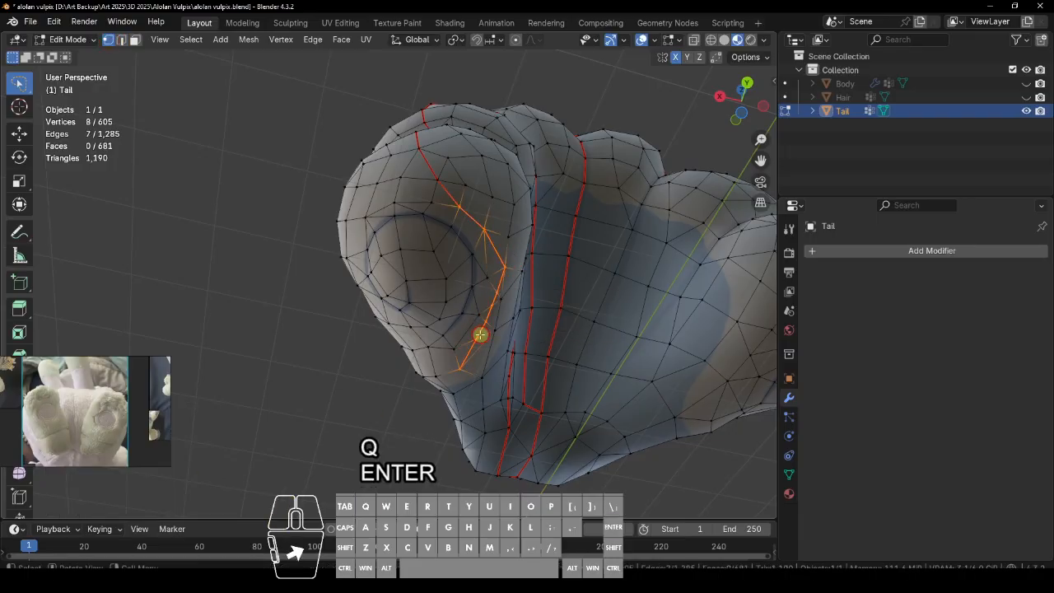
Step: Reposition the new seam's vertices under the outermost lobe into a smoother line and save the file
click(480, 335)
key(g)
click(498, 367)
click(490, 325)
key(g)
click(527, 351)
click(497, 298)
key(g)
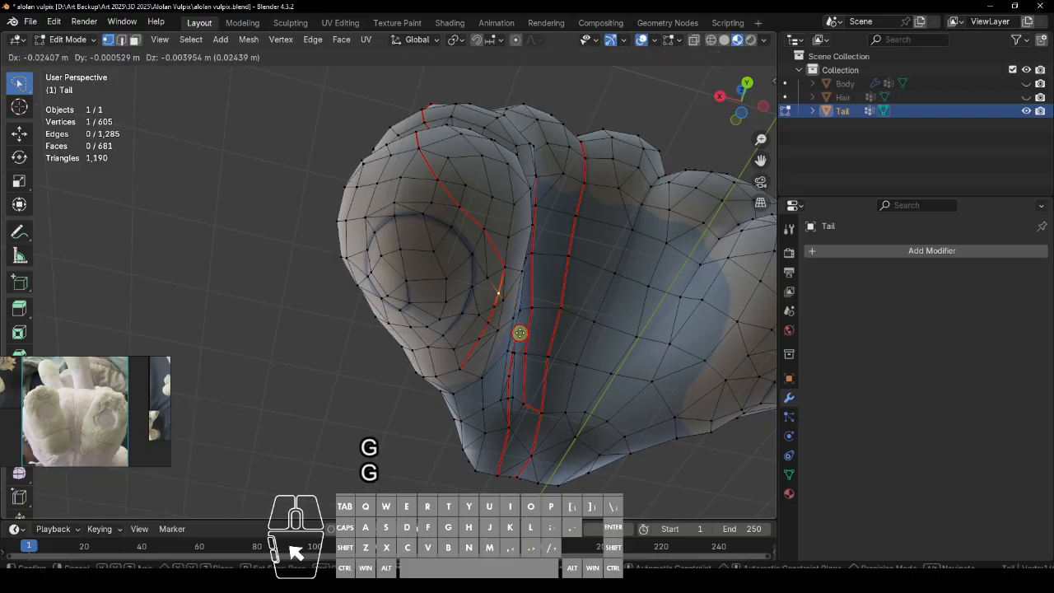
click(549, 356)
ctrl+alt+drag(549, 356, 736, 311)
key(ctrl+z)
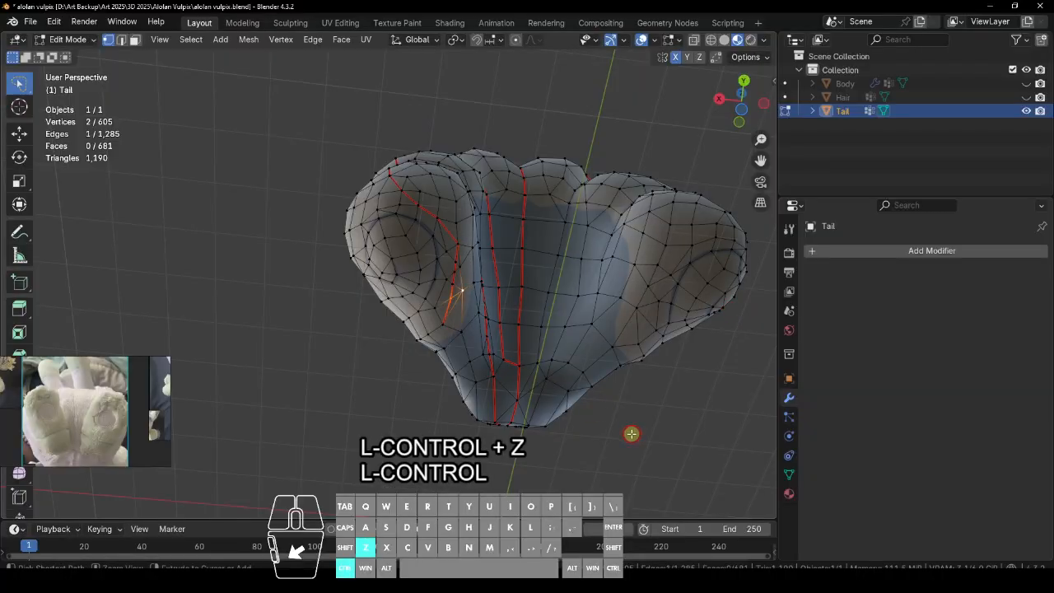
click(594, 350)
click(576, 369)
key(ctrl+s)
Step: Knife-cut from the seam end along the blue marking's border under the outermost lobe and mark the cut as a seam
alt+drag(594, 350, 395, 339)
key(k)
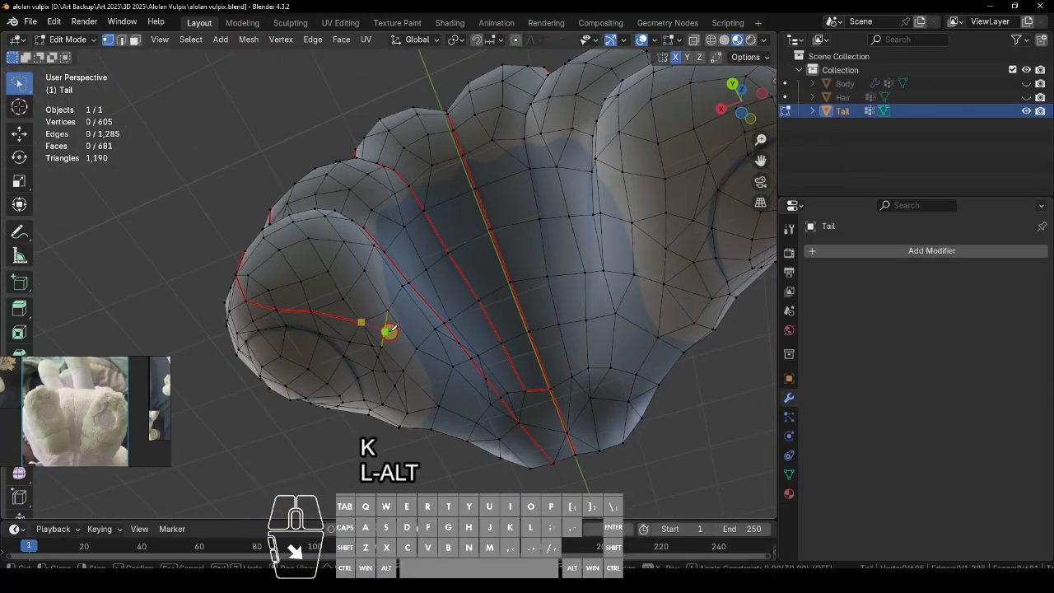
click(417, 429)
key(Return)
key(q)
click(493, 343)
alt+drag(493, 343, 592, 387)
Step: Continue the knife cut up the blue border to the lowest groove seam on the front and mark it as a seam
alt+shift+drag(593, 387, 616, 363)
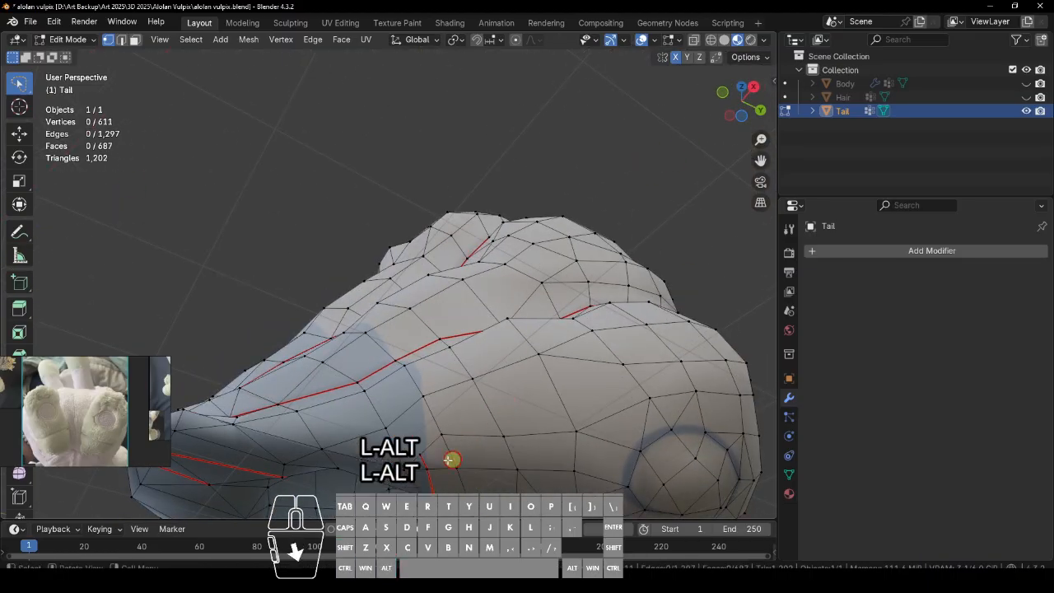
drag(470, 478, 442, 465)
click(427, 398)
key(Return)
alt+drag(414, 364, 552, 363)
key(q)
click(531, 358)
click(423, 359)
key(Return)
key(q)
click(428, 362)
ctrl+alt+drag(421, 356, 448, 407)
click(440, 413)
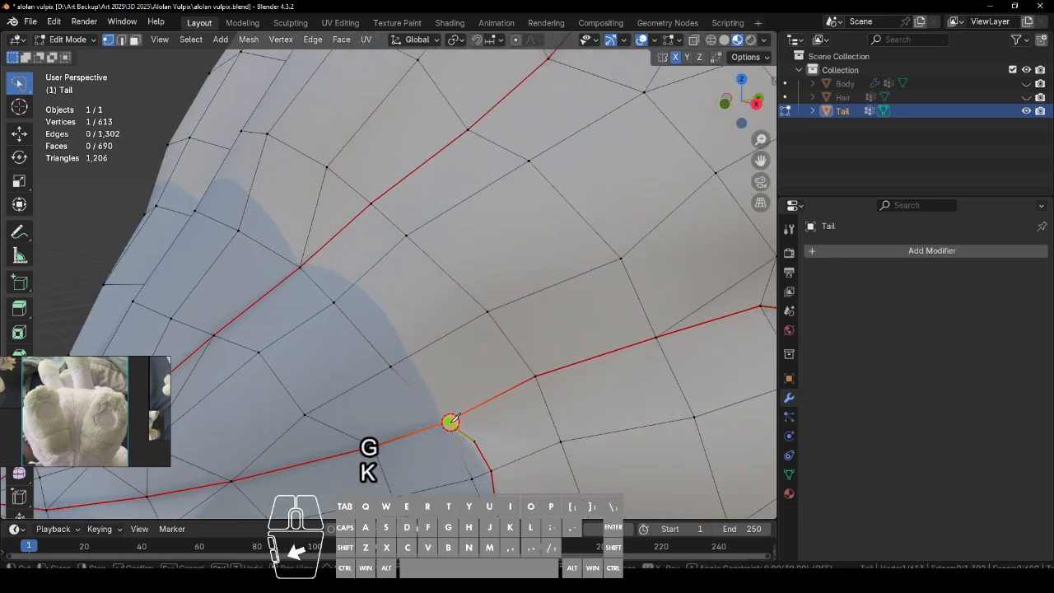
Step: Knife-cut along the blue border across the middle lobe to the next groove seam and mark it as a seam
click(415, 358)
key(Return)
alt+drag(575, 372, 603, 344)
key(ctrl+z)
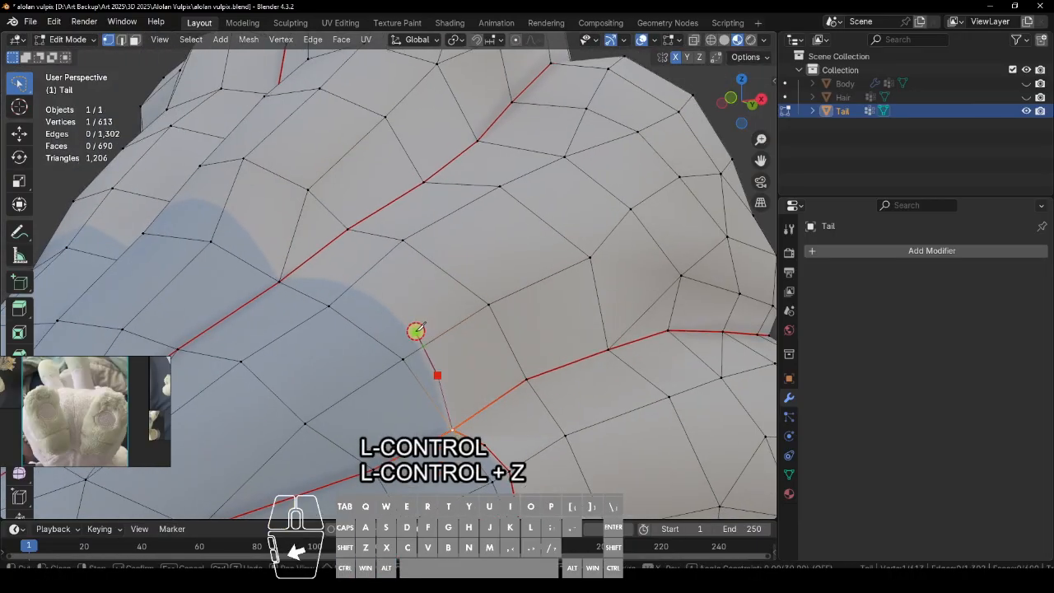
alt+drag(507, 256, 559, 362)
key(q)
click(564, 376)
Step: Knife-cut along the blue border across the uppermost lobe to the tail's centre seam and mark it as a seam
alt+shift+drag(461, 346, 568, 353)
alt+drag(527, 354, 573, 357)
key(k)
click(540, 306)
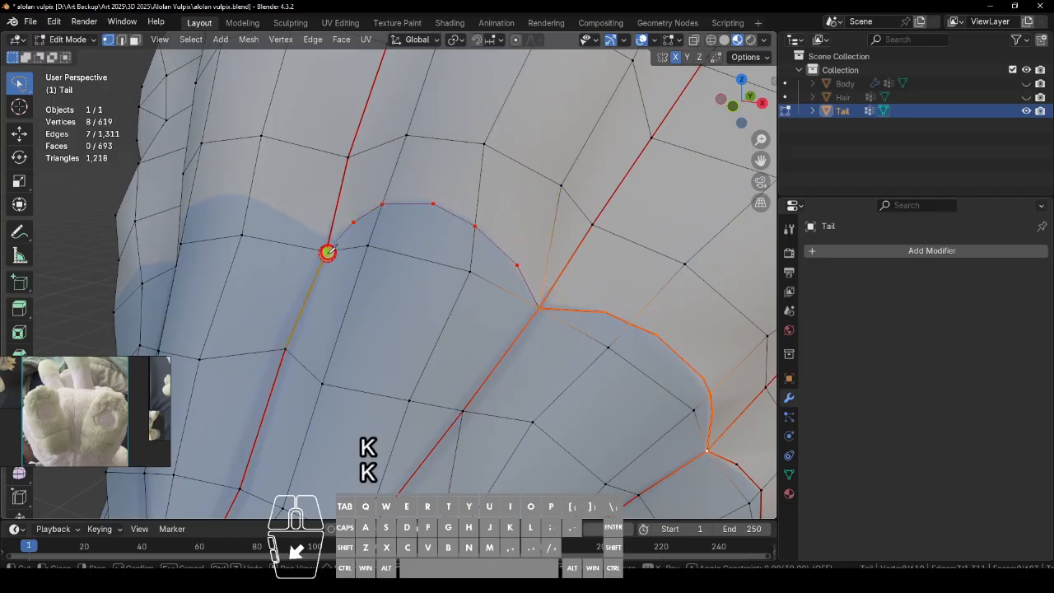
alt+drag(589, 321, 658, 334)
alt+shift+drag(409, 348, 515, 333)
Step: Knife-cut along the blue border of the first lobe beyond the centre seam and mark it as a seam
click(428, 282)
key(k)
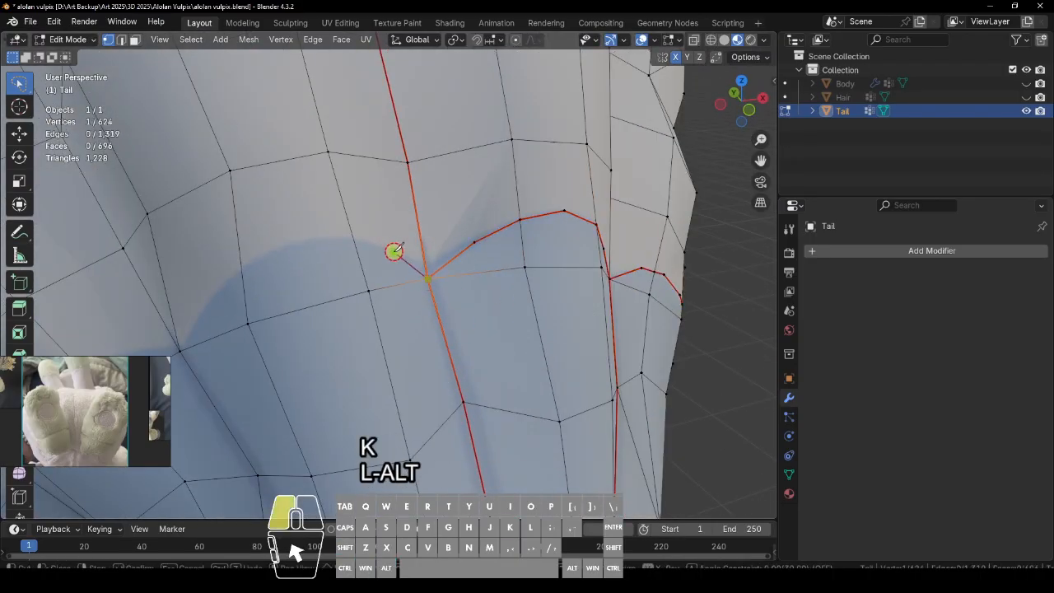
key(q)
click(496, 292)
alt+shift+drag(288, 412, 484, 345)
alt+drag(484, 346, 535, 346)
Step: Knife-cut along the blue border across the second lobe beyond the centre seam
click(408, 272)
key(k)
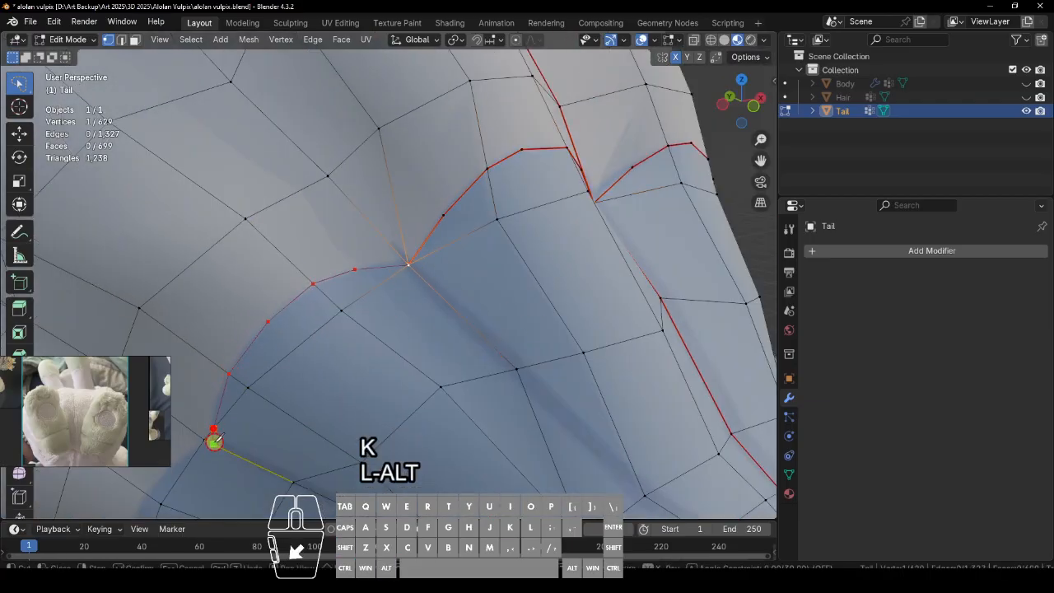
click(215, 438)
key(Return)
alt+shift+drag(315, 441, 524, 303)
scroll(527, 306, down, 8)
alt+drag(626, 371, 548, 378)
Step: Select the tail half without groove seams, including its hidden vertices, with X-ray view and delete it
key(Tab)
click(633, 424)
key(Tab)
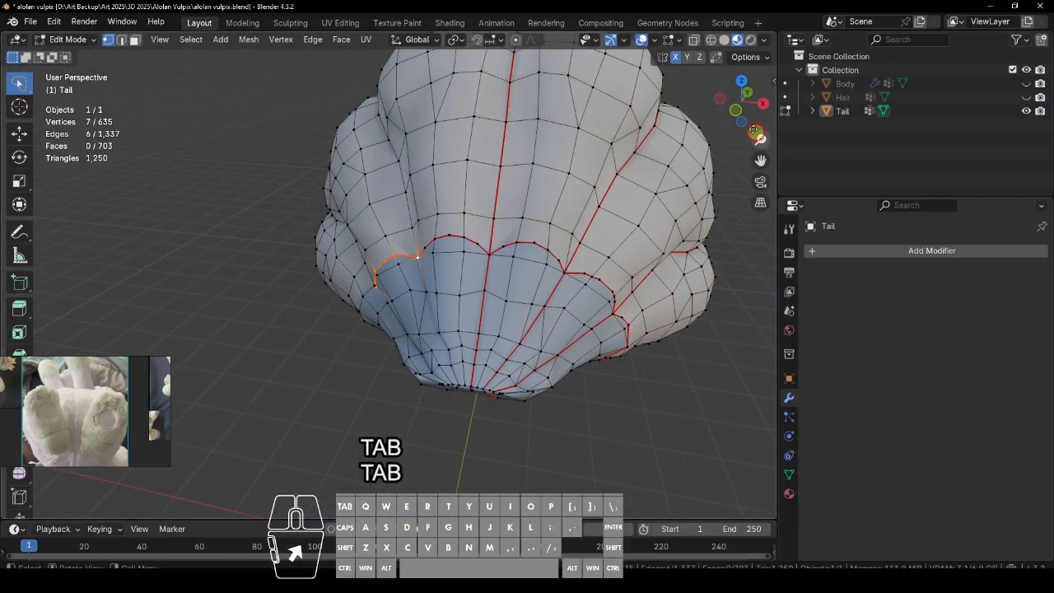
click(735, 109)
click(694, 39)
ctrl+alt+drag(642, 123, 590, 200)
alt+shift+drag(532, 246, 505, 292)
drag(433, 232, 436, 347)
key(Tab)
Step: Add a Mirror modifier on the X axis to the tail and turn X-ray view off
click(877, 251)
mouse_move(880, 251)
click(934, 346)
alt+drag(614, 418, 374, 437)
click(693, 41)
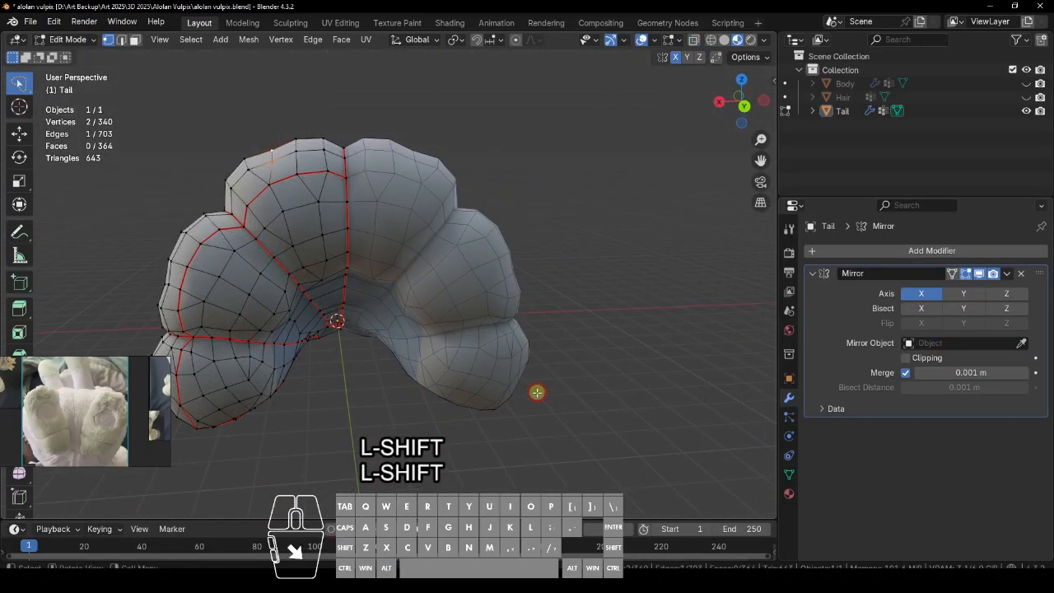
Step: Move the selected edge on the upper lobe of the mirrored tail
key(g)
click(622, 294)
ctrl+alt+drag(621, 294, 585, 337)
alt+drag(377, 366, 591, 278)
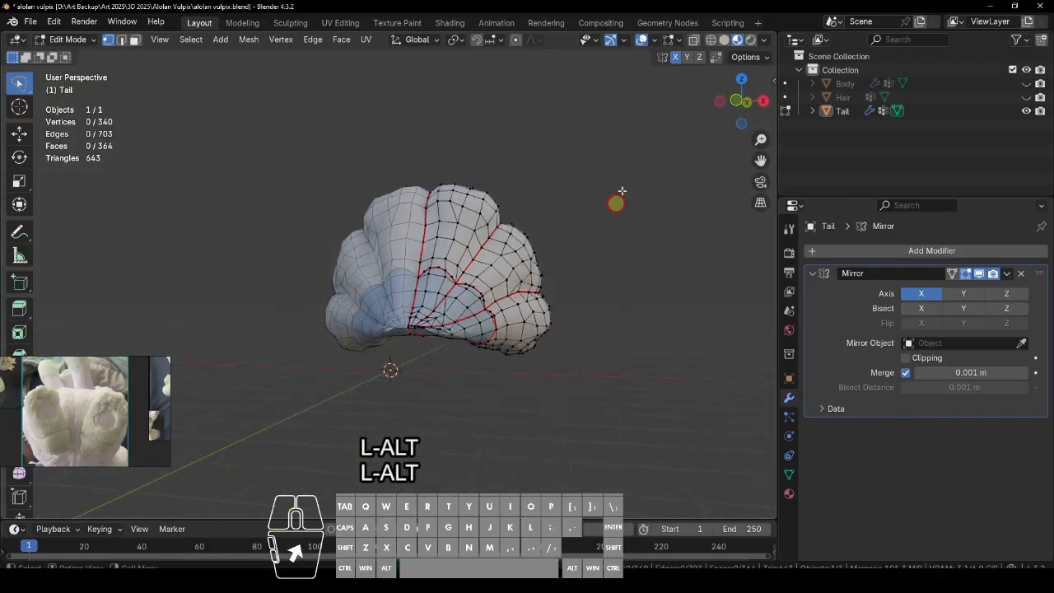
key(g)
click(484, 177)
click(563, 224)
Step: Inspect the mirrored tail with the viewport overlays hidden, restore them and save the file
click(641, 40)
alt+drag(589, 411, 432, 391)
click(641, 39)
key(ctrl+s)
Step: Knife-cut along the blue border on the inner side of the lowest lobe and mark it as a seam
alt+drag(577, 329, 387, 288)
alt+shift+drag(345, 362, 595, 369)
key(k)
click(378, 364)
alt+drag(412, 327, 375, 373)
key(q)
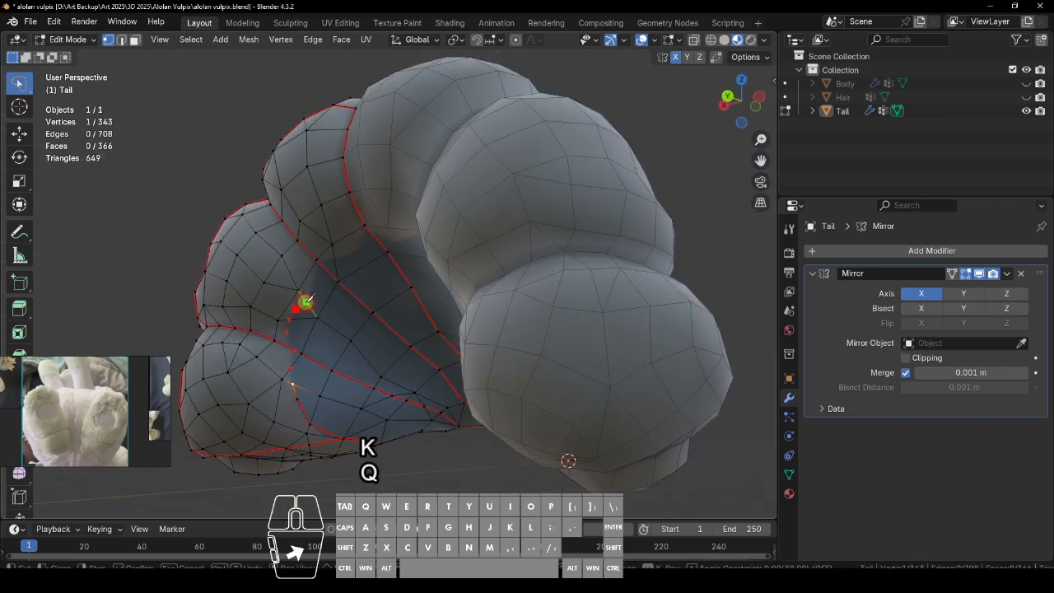
Step: Complete the blue-border cut across the middle lobe's inner side, mark it as a seam and move a vertex into place
key(Return)
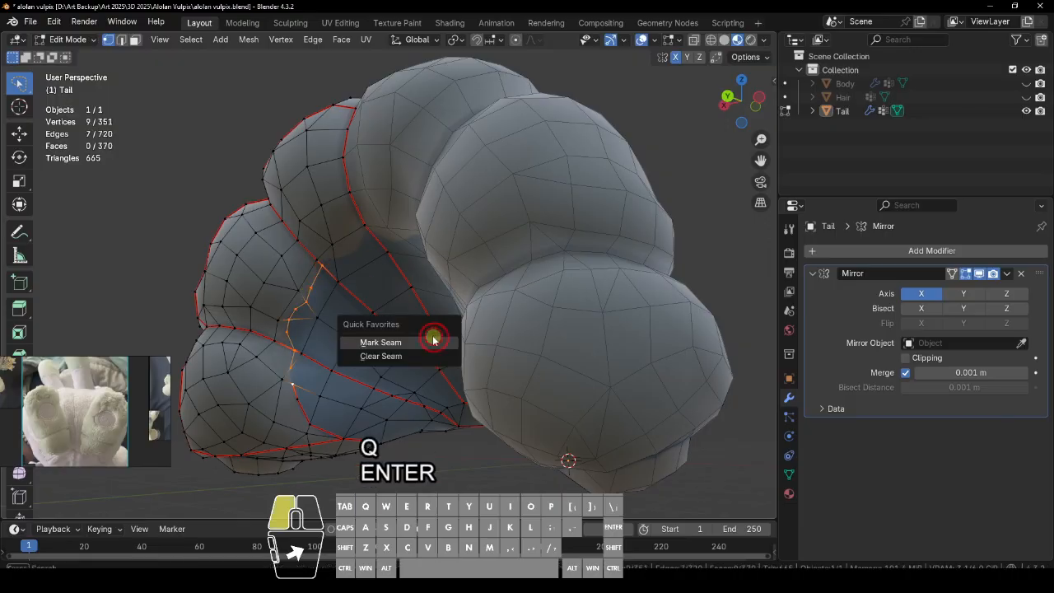
click(459, 394)
key(g)
click(456, 386)
Step: Knife-cut along the blue border across the uppermost lobe's inner side, between the centre seam and the neighbouring groove seam
key(k)
alt+drag(458, 379, 523, 362)
alt+drag(524, 351, 583, 213)
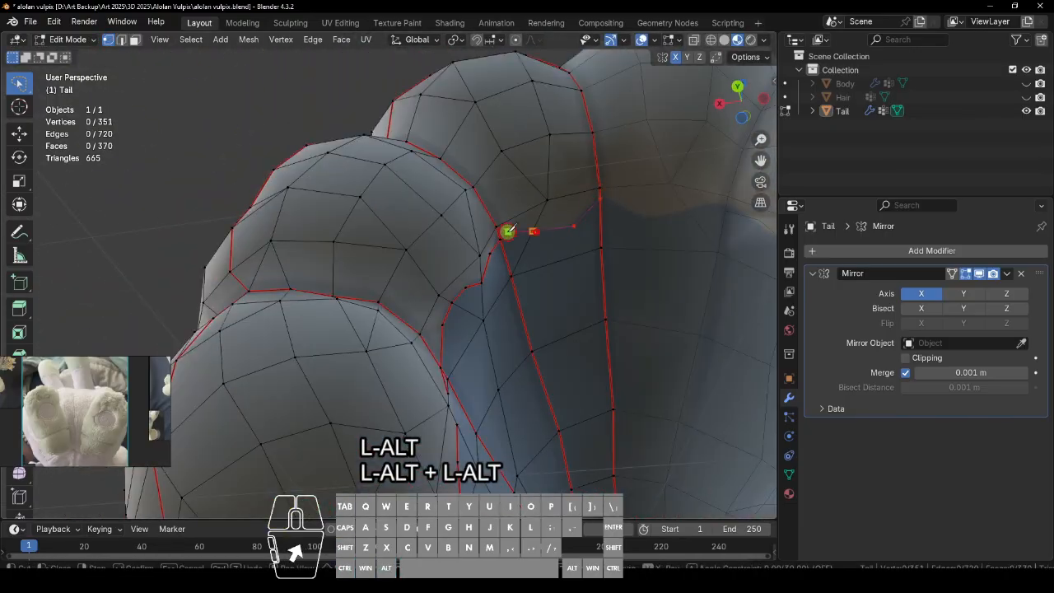
alt+drag(659, 297, 275, 466)
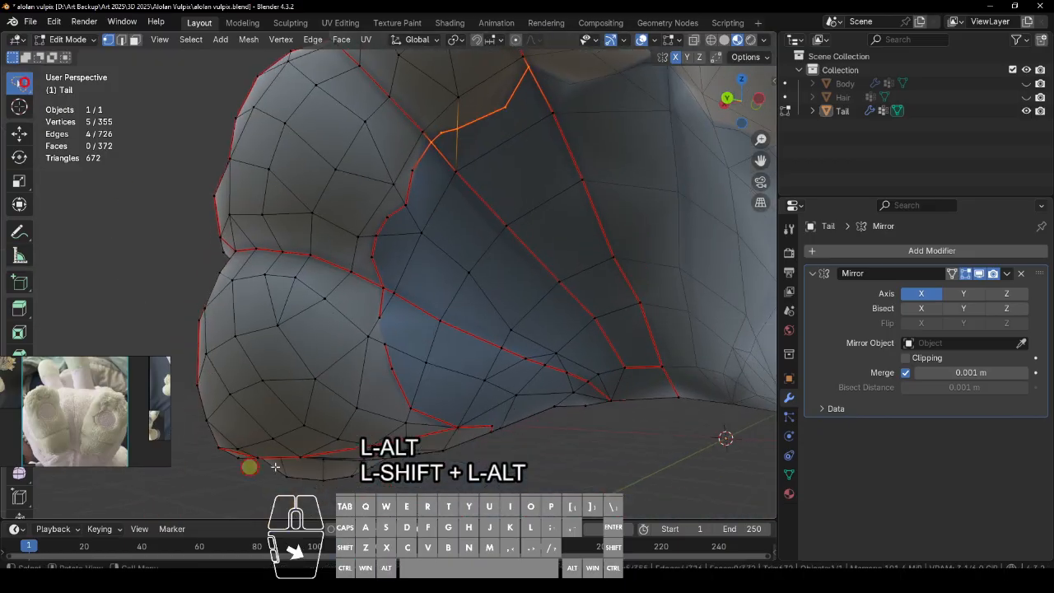
Step: Check the uppermost lobe's blue-border cut outside Edit Mode, resume editing the tail and save the file
key(Tab)
alt+drag(536, 480, 527, 330)
click(494, 337)
key(Tab)
key(ctrl+s)
Step: Knife-cut along the large outer curve of the blue swirl on the lobe's outer side and mark it as a seam
alt+shift+drag(508, 378, 494, 477)
ctrl+alt+drag(494, 477, 546, 383)
alt+drag(546, 383, 539, 350)
key(k)
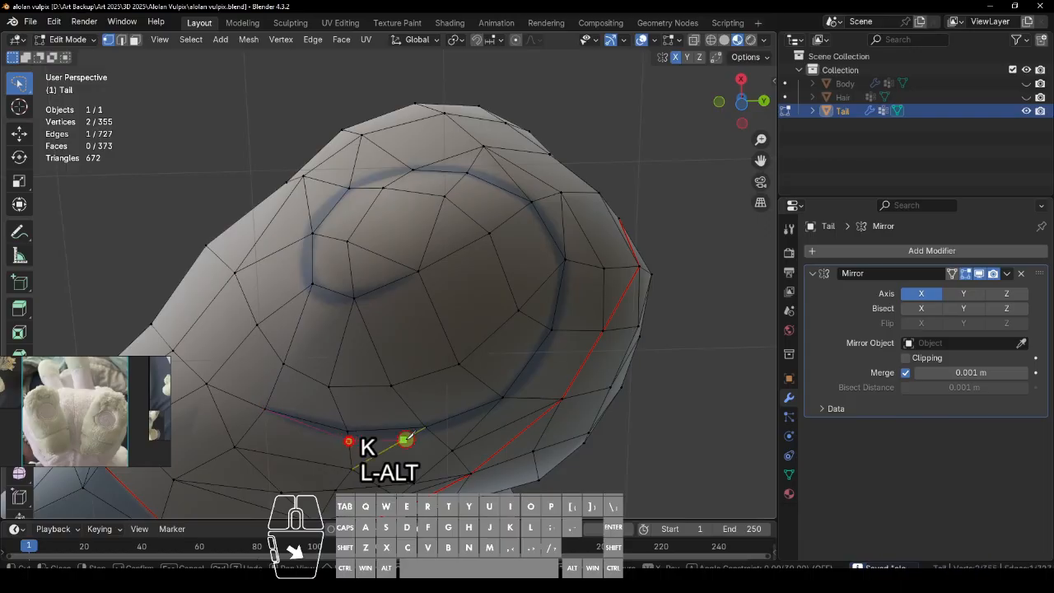
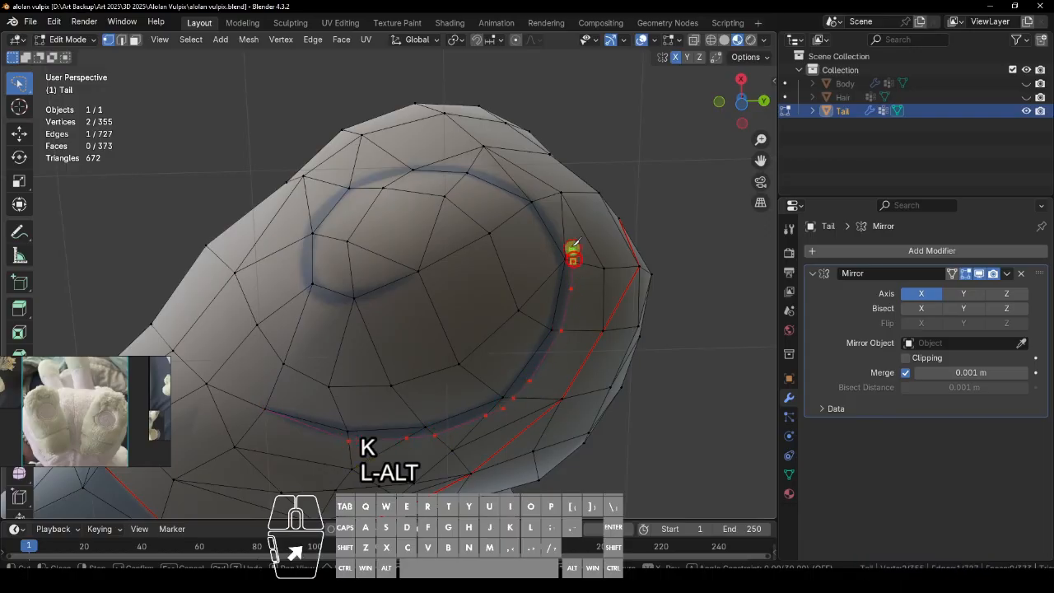
click(344, 185)
key(Return)
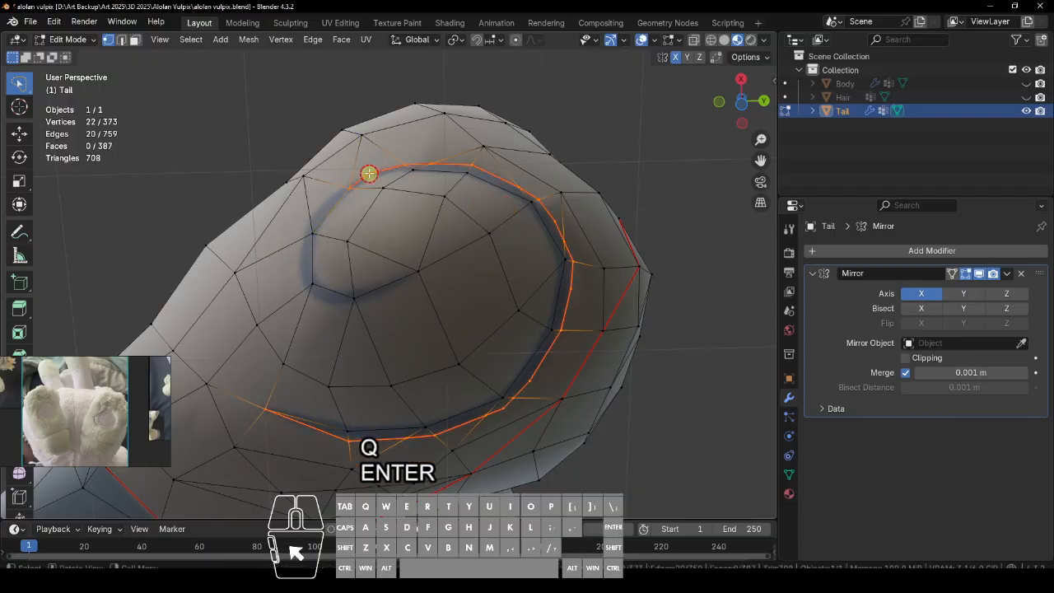
Step: Extend the knife cut around the swirl's curled inner end and mark it as a seam
alt+shift+drag(367, 172, 601, 283)
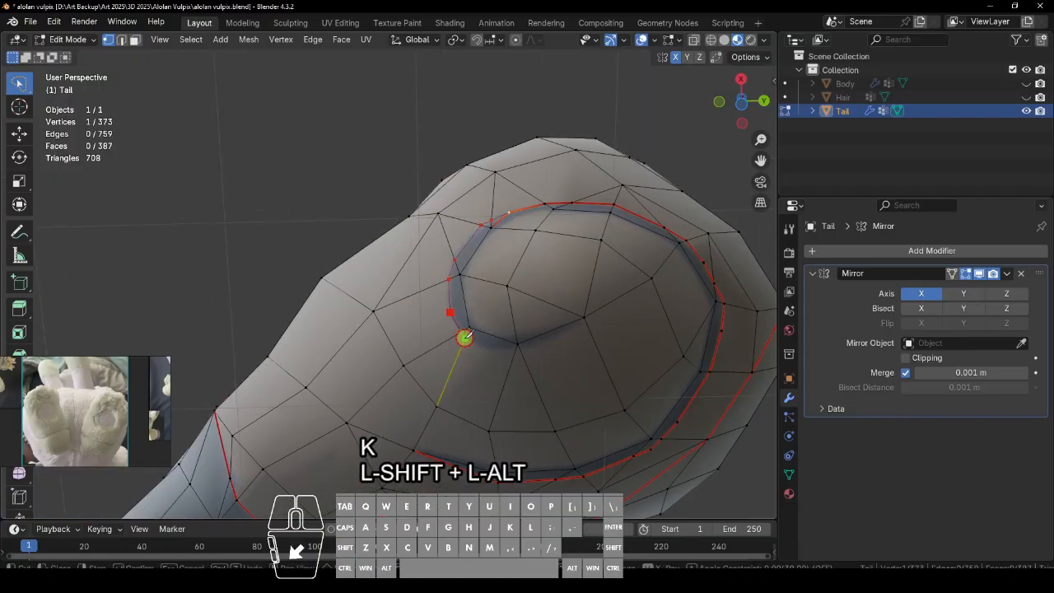
click(587, 315)
key(q)
key(Return)
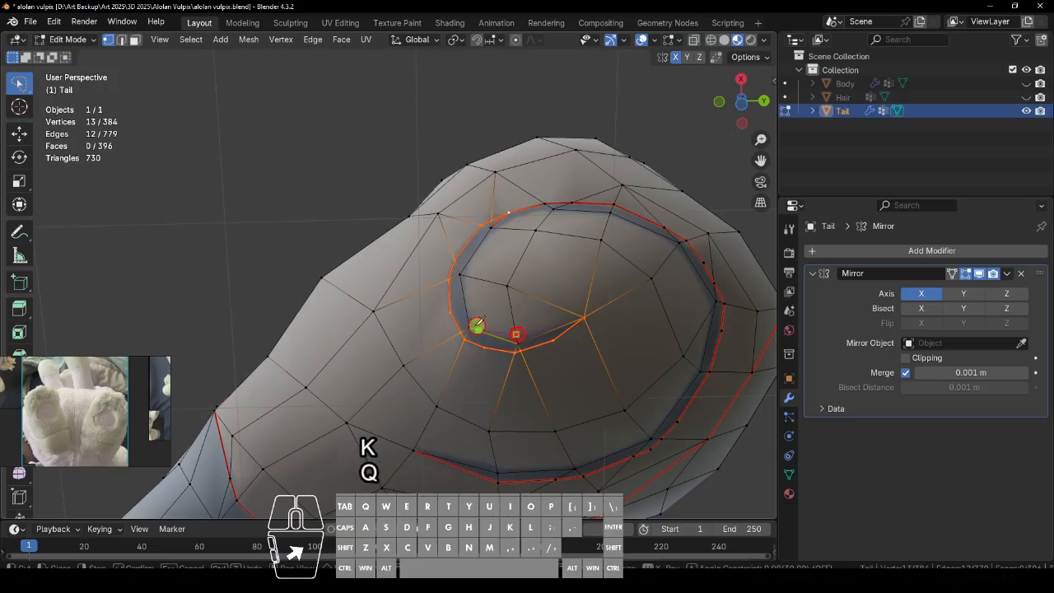
Step: Add connecting edges just inside the swirl's seam, near its curled tip and its upper bend
alt+shift+drag(762, 377, 609, 379)
alt+drag(550, 336, 568, 377)
key(Tab)
key(Tab)
click(432, 340)
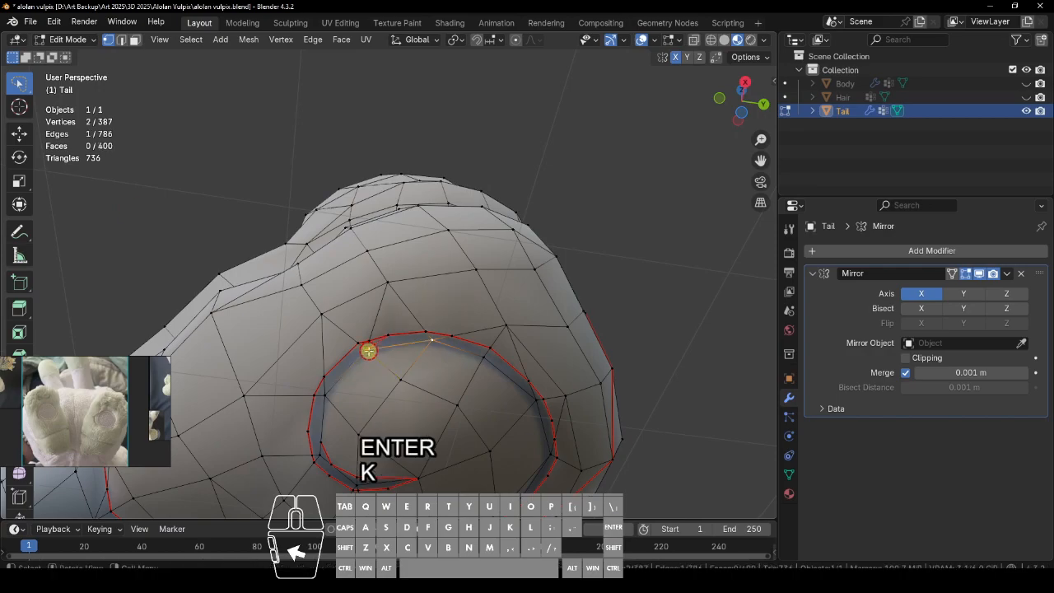
alt+drag(558, 440, 556, 413)
shift+click(551, 258)
shift+click(506, 317)
click(653, 321)
click(653, 322)
Step: Unhide the body and hair objects and save the file
ctrl+alt+drag(646, 317, 568, 280)
alt+drag(557, 271, 722, 355)
alt+drag(597, 393, 667, 345)
alt+shift+drag(663, 321, 659, 445)
click(1026, 111)
drag(1027, 84, 1026, 111)
key(ctrl+s)
alt+drag(587, 200, 425, 428)
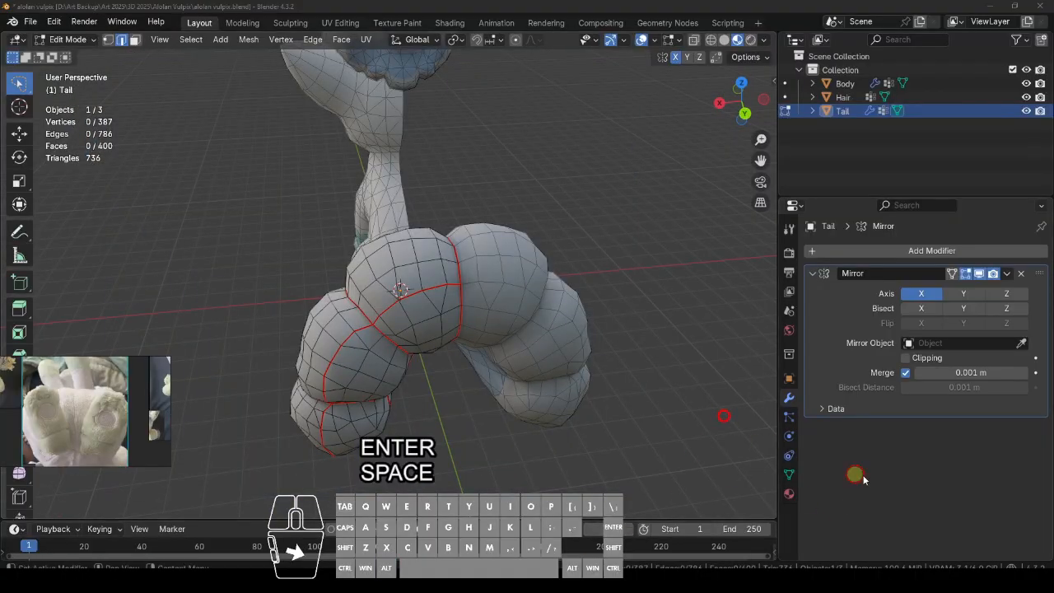
Step: Inspect the tail's seams from several sides alongside the body and hair, and save the file in vertex selection mode
click(859, 474)
alt+drag(463, 430, 613, 374)
alt+shift+drag(531, 399, 481, 465)
ctrl+alt+drag(489, 379, 483, 432)
alt+shift+drag(484, 429, 518, 360)
click(109, 41)
key(ctrl+s)
alt+drag(568, 395, 698, 292)
ctrl+alt+drag(659, 330, 576, 412)
ctrl+alt+drag(651, 286, 613, 362)
alt+drag(554, 278, 650, 337)
ctrl+alt+drag(670, 318, 661, 370)
alt+drag(576, 354, 682, 376)
Step: Leave the tail's Edit Mode, hide the body object and save the file
key(Tab)
click(683, 376)
alt+shift+drag(351, 159, 409, 250)
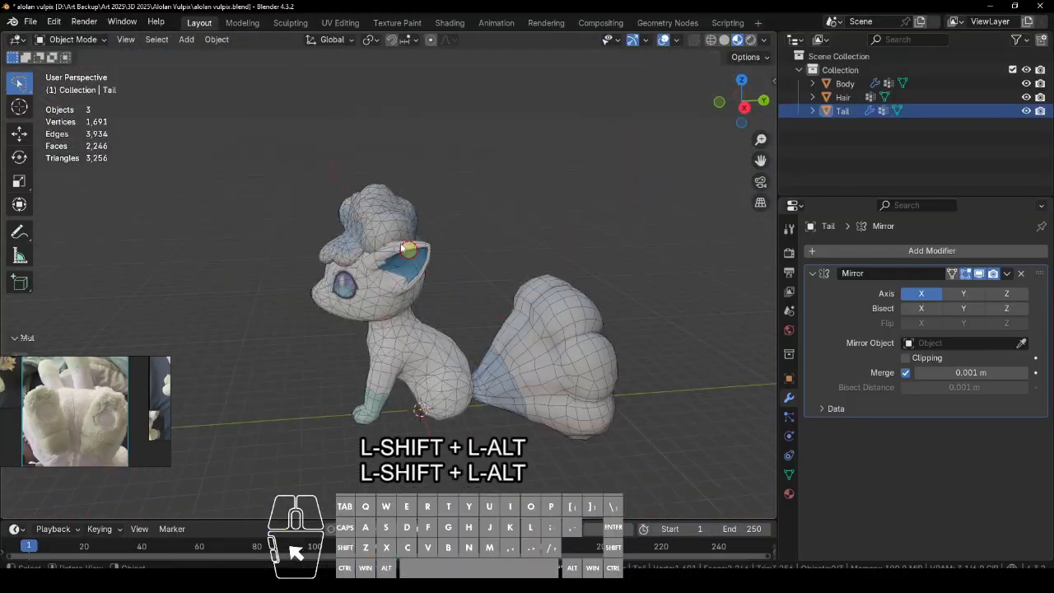
click(403, 249)
key(Tab)
key(h)
key(ctrl+s)
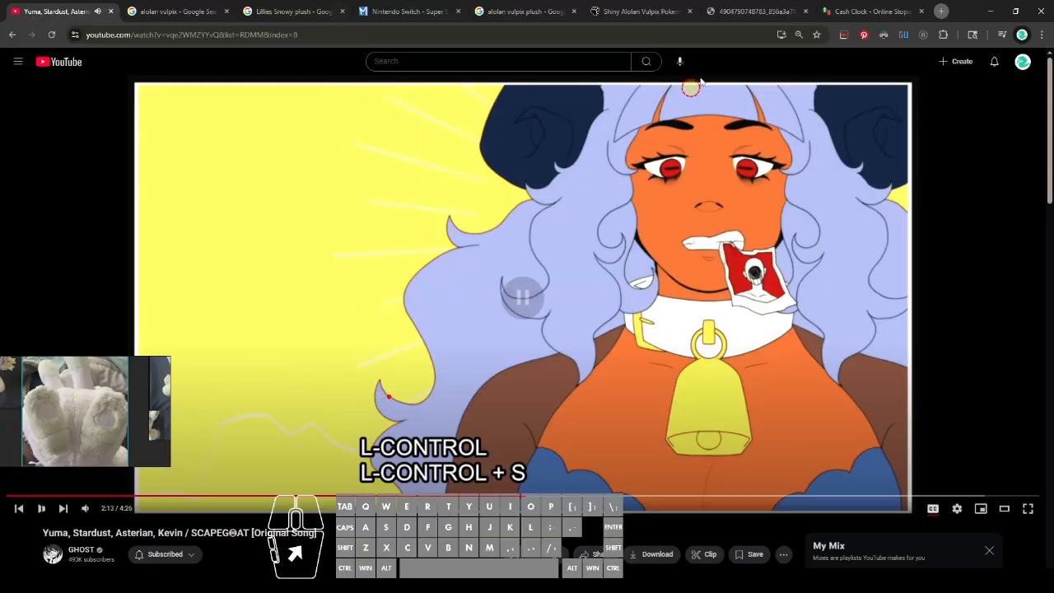
Step: Switch to the browser and look through the "alolan vulpix plush" image results for hair reference
click(524, 11)
click(130, 153)
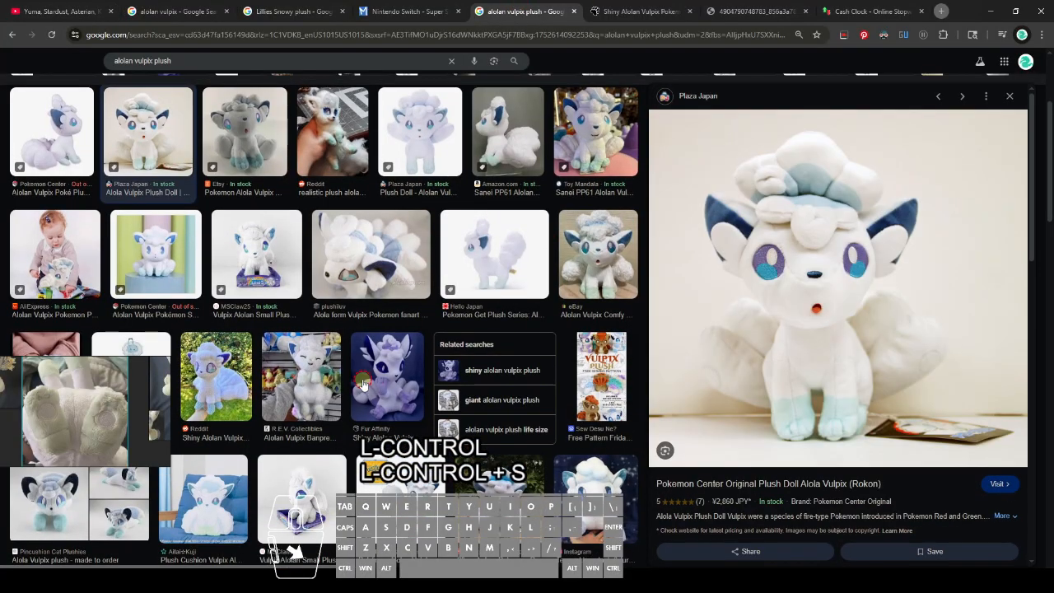
scroll(518, 307, down, 5)
scroll(515, 352, up, 9)
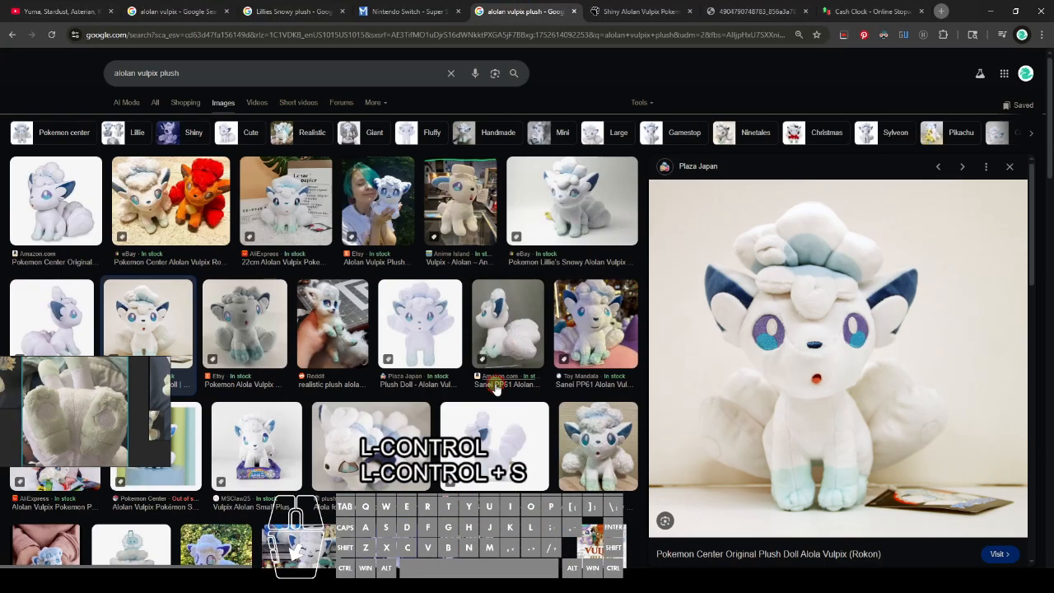
click(596, 338)
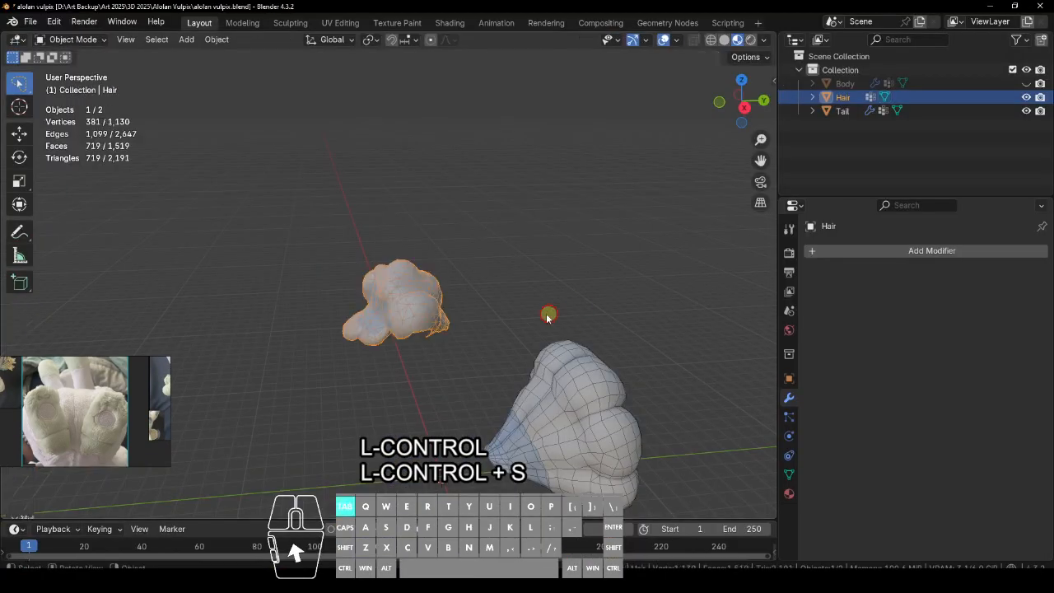
Step: Convert the whole hair mesh's triangles to quads
alt+drag(548, 313, 517, 346)
key(a)
key(Tab)
key(alt+j)
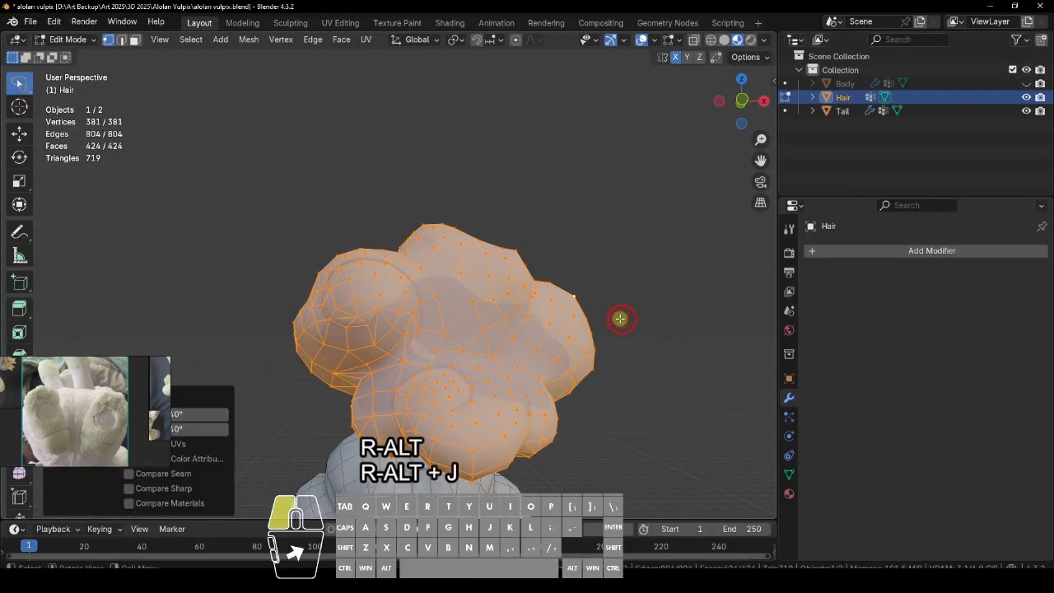
Step: Add a connecting edge across the crease behind the front tuft and switch to edge selection
key(ctrl+z)
click(436, 352)
key(Return)
key(q)
click(614, 317)
alt+shift+drag(480, 250, 442, 151)
key(2)
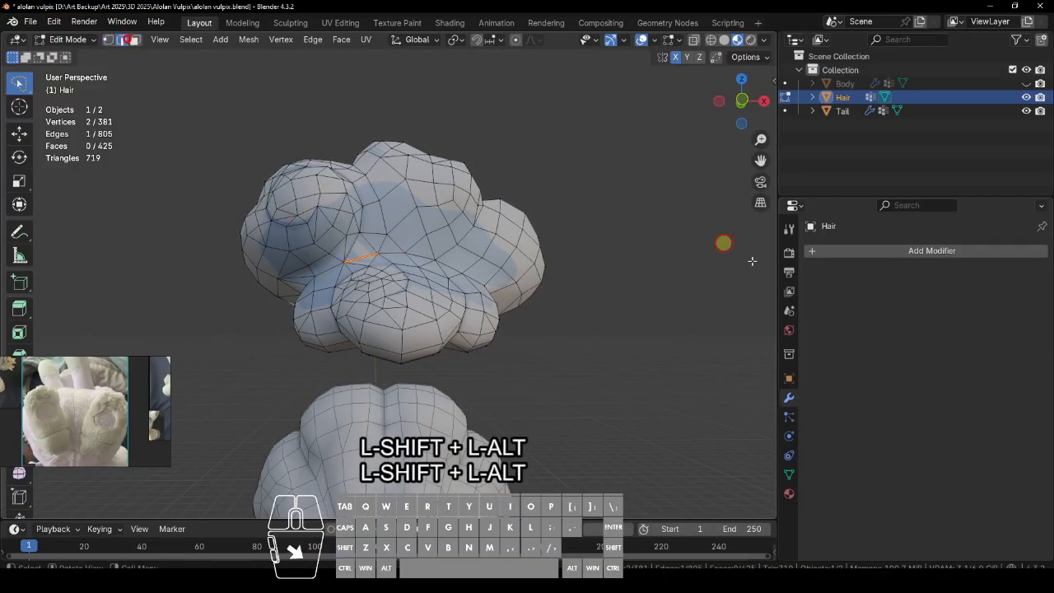
Step: Select the edges along the crease where the front tuft meets the main hair and mark them as a seam
ctrl+alt+drag(393, 290, 410, 267)
shift+click(320, 265)
shift+click(465, 259)
alt+drag(480, 255, 428, 271)
shift+click(387, 266)
shift+click(378, 297)
key(q)
click(494, 265)
click(712, 349)
Step: Delete the inward-folded rim faces beneath the front tuft and switch to vertex selection
alt+drag(712, 350, 447, 170)
alt+drag(600, 318, 473, 189)
click(473, 190)
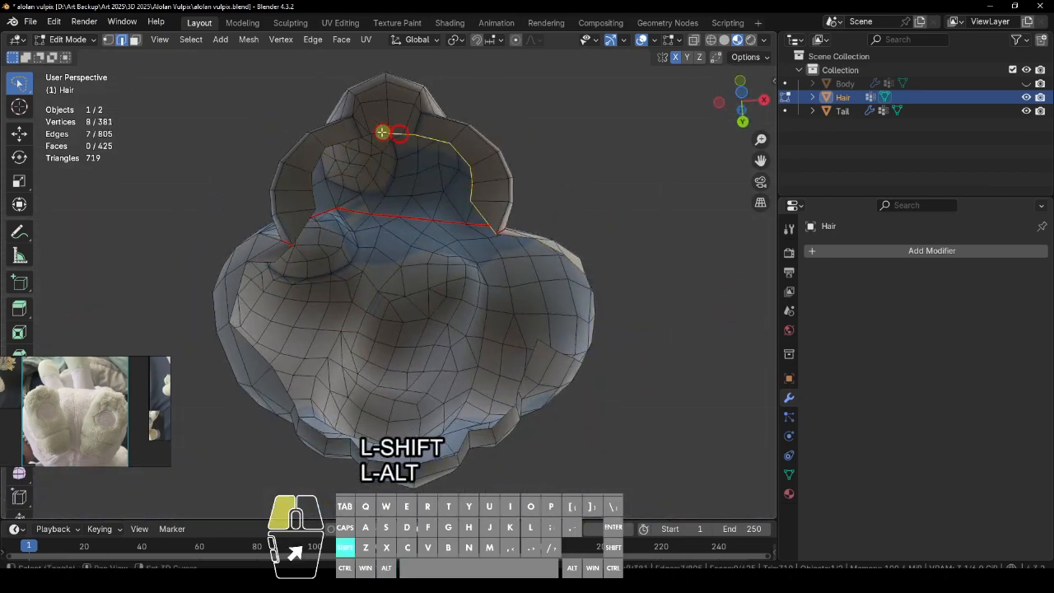
alt+drag(373, 256, 325, 210)
key(q)
click(670, 348)
alt+drag(670, 347, 371, 272)
click(518, 343)
click(111, 41)
Step: Extrude the two rim vertices beside the crease beneath the hair, working in the right side view
alt+drag(263, 247, 366, 281)
click(359, 349)
shift+click(365, 369)
click(738, 93)
key(e)
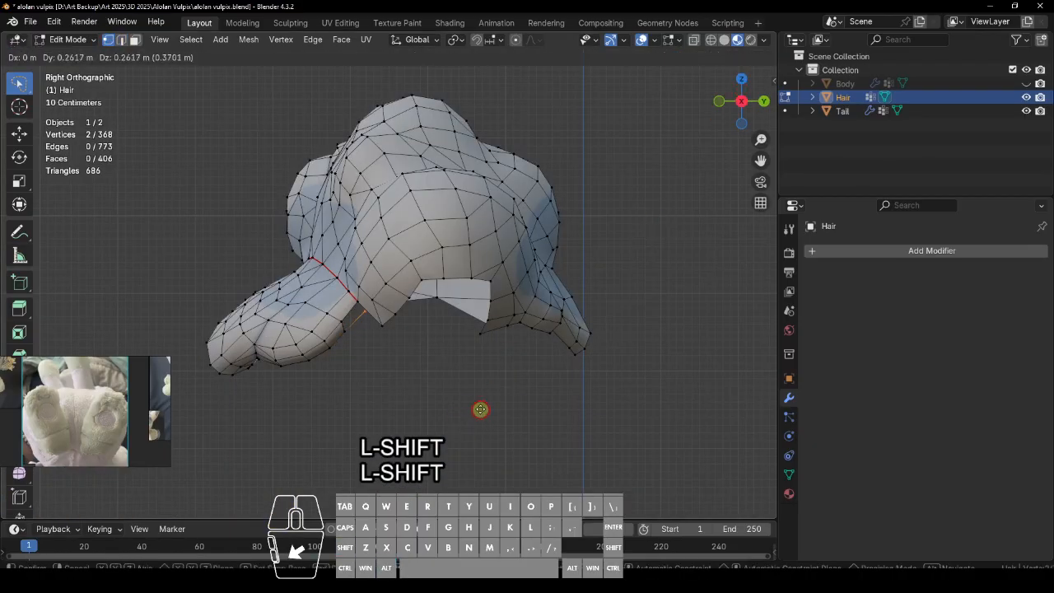
click(510, 388)
Step: Fill the gaps between the extruded vertices and the surrounding hair rim with faces, and save the file
alt+drag(510, 387, 458, 320)
shift+click(353, 256)
shift+click(336, 271)
key(f)
click(371, 375)
alt+drag(370, 374, 586, 394)
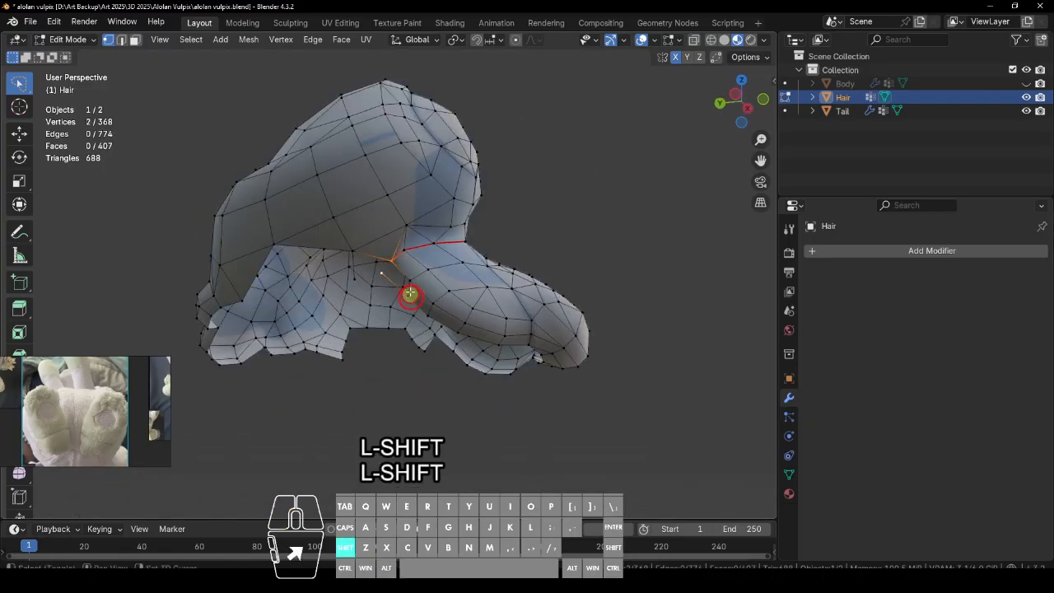
shift+click(409, 288)
key(f)
key(ctrl+s)
Step: Extrude the front tuft's open rim, scale it inward to about 0.74 and reposition it in the side view
click(763, 98)
alt+drag(461, 453, 370, 255)
double_click(291, 237)
key(e)
key(s)
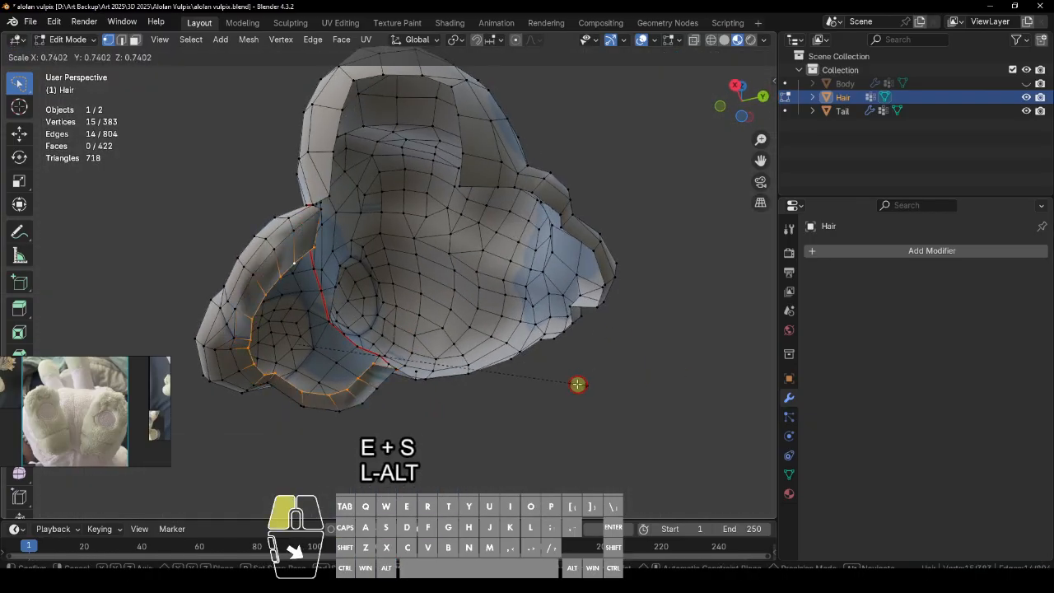
click(577, 383)
alt+drag(581, 384, 726, 409)
click(743, 93)
key(g)
click(638, 393)
Step: Extrude the tuft's inner rim once more and adjust its position along the Y and Z axes
alt+drag(637, 393, 715, 364)
key(e)
click(625, 374)
key(g)
key(y)
click(560, 380)
key(g)
key(z)
click(583, 354)
Step: Merge the tuft's innermost rim vertices into one point and move it to close the underside
alt+drag(497, 415, 373, 366)
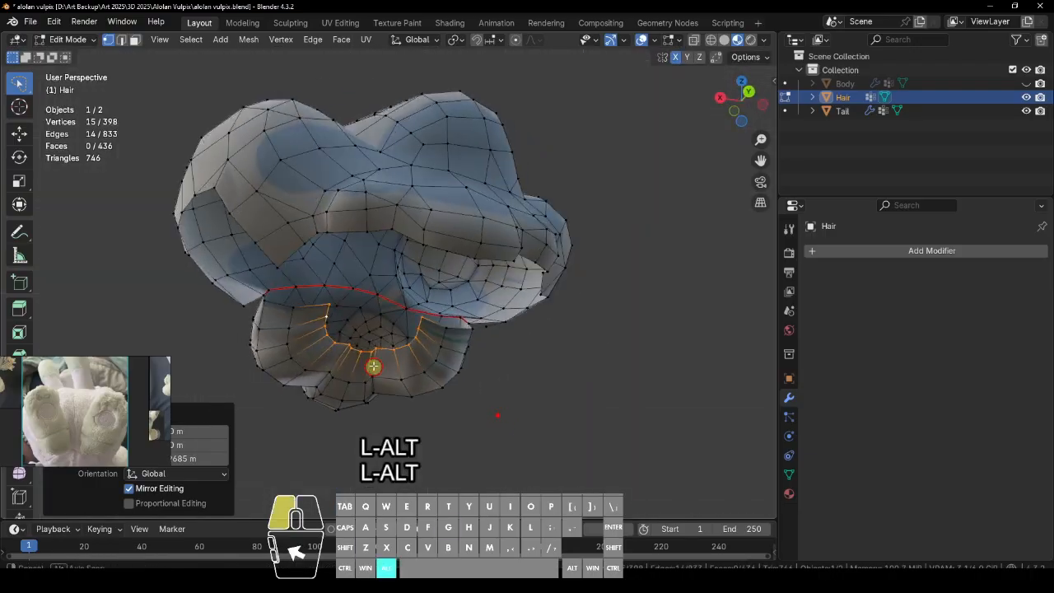
key(m)
click(569, 355)
alt+drag(584, 379, 436, 381)
key(g)
click(453, 370)
click(680, 313)
Step: Save the file and knife-cut the upper part of the groove between the front tuft's large curl and small side lobe
alt+drag(680, 313, 502, 411)
ctrl+alt+drag(425, 431, 482, 349)
alt+drag(527, 362, 477, 362)
key(ctrl+s)
key(k)
click(470, 314)
click(441, 409)
key(space)
Step: Continue the knife cut down the side lobe's groove onto the tuft's underside and save the file
key(k)
alt+drag(494, 424, 494, 387)
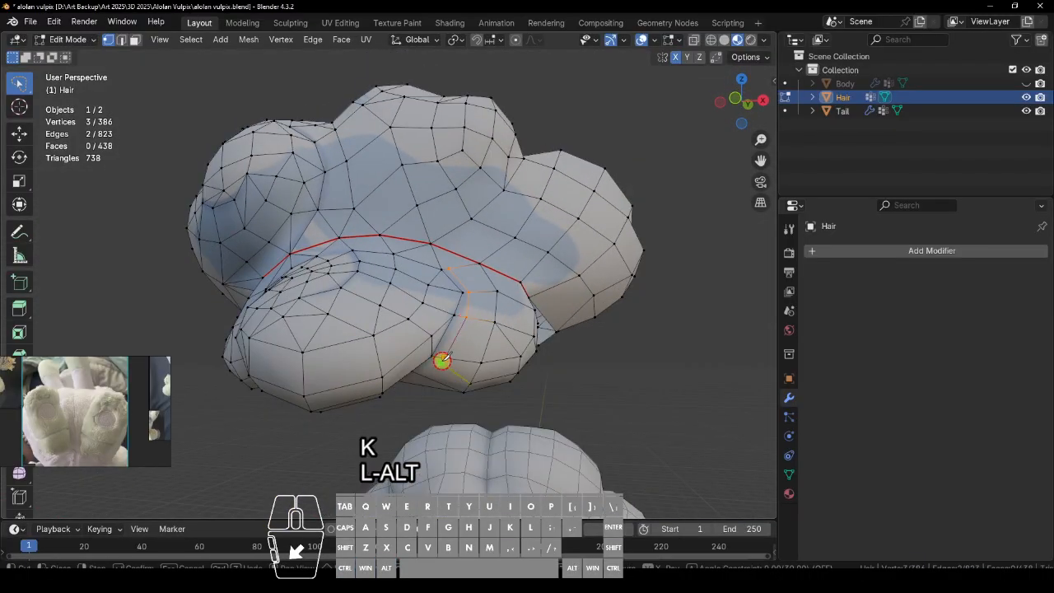
alt+drag(423, 374, 458, 207)
key(ctrl+z)
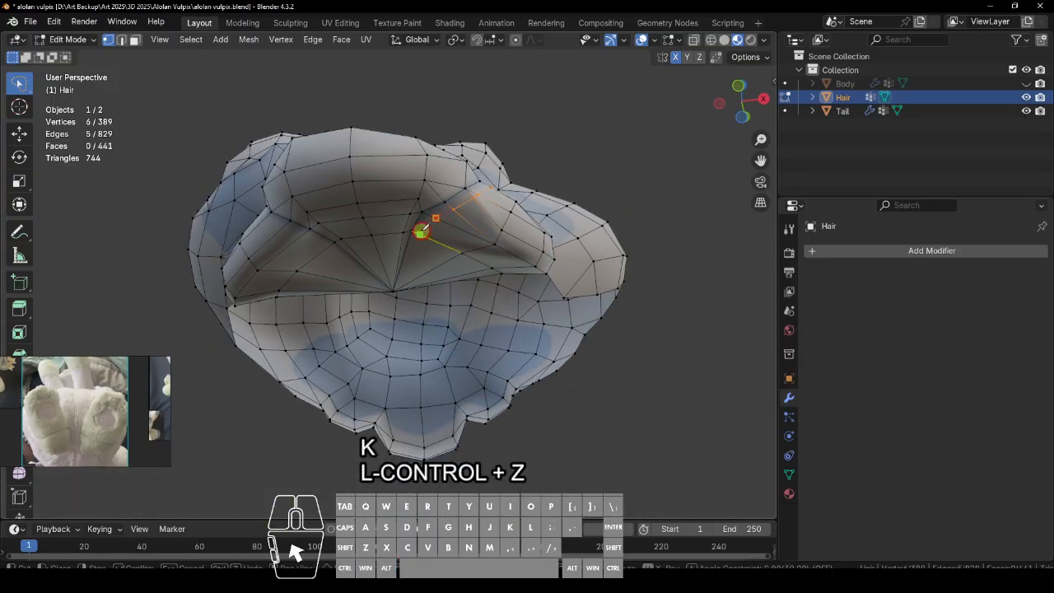
key(space)
alt+drag(658, 256, 494, 333)
key(ctrl+s)
Step: Knife-cut along the blue border around the rounded curl on the front tuft
alt+shift+drag(357, 322, 452, 297)
ctrl+alt+drag(485, 433, 441, 371)
key(k)
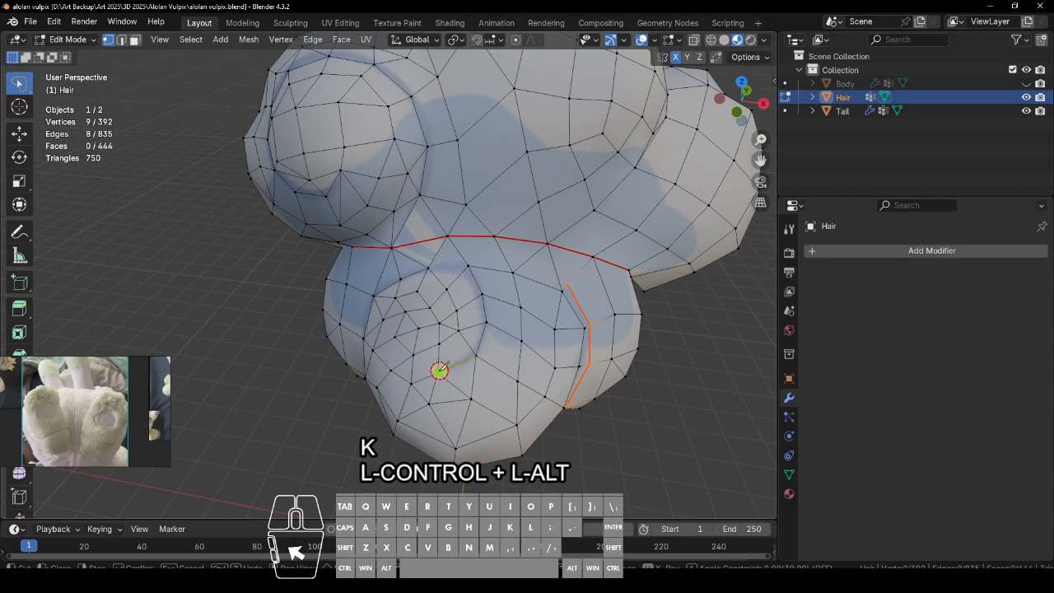
alt+drag(422, 276, 500, 292)
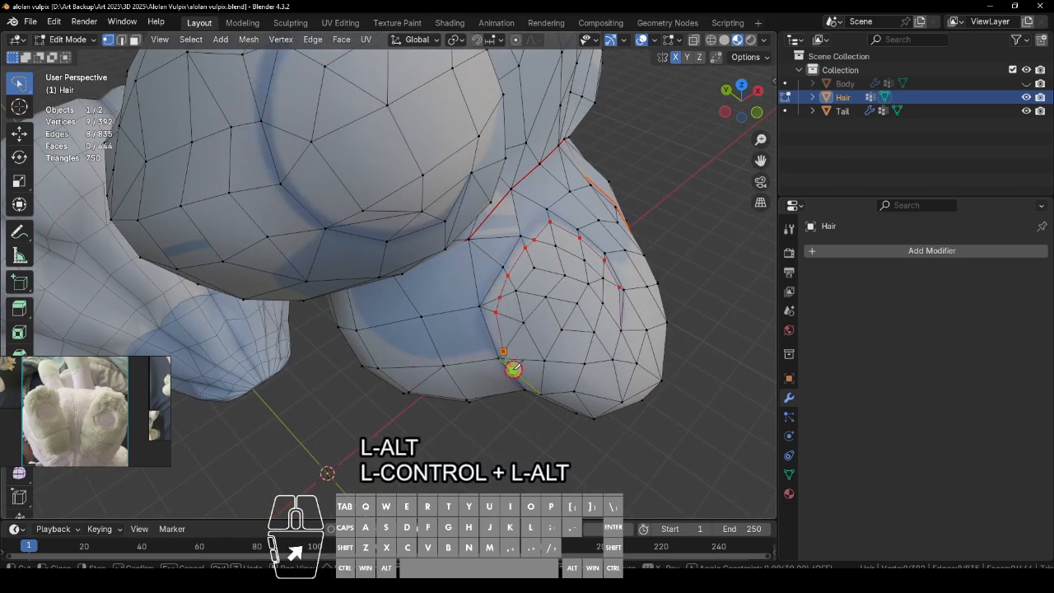
alt+drag(514, 378, 286, 424)
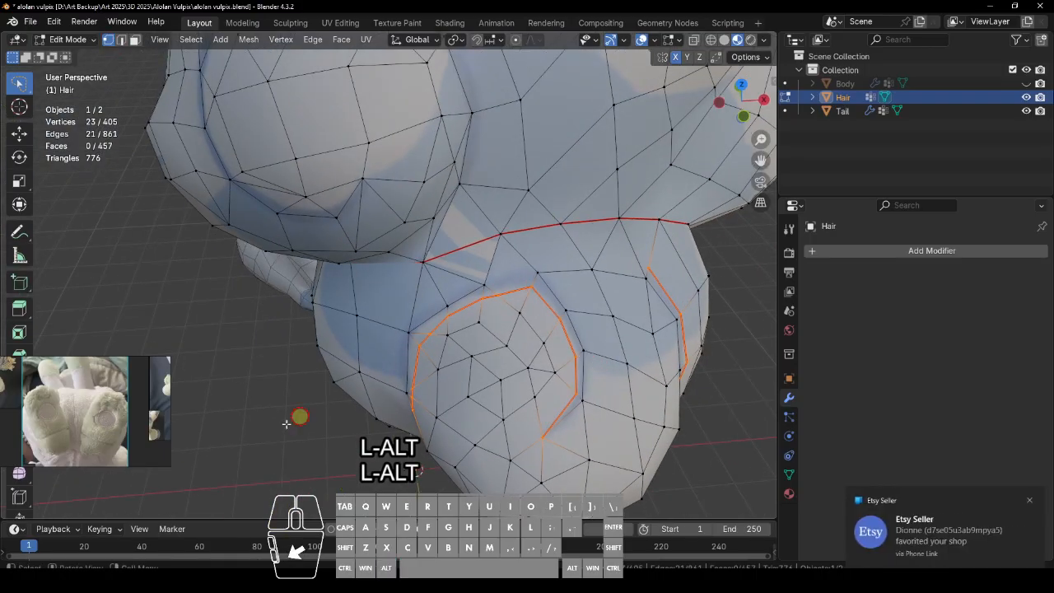
Step: Mark the curl and side-lobe groove cuts as seams and move the curl seam's topmost vertex into place
click(532, 286)
key(g)
click(625, 397)
key(k)
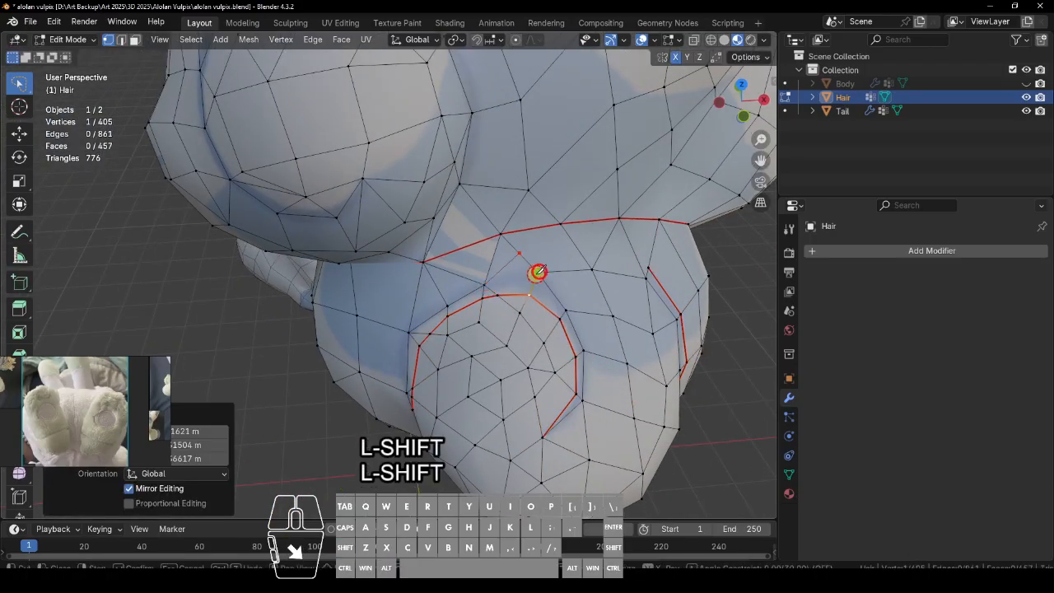
key(ctrl+z)
key(k)
key(Return)
key(ctrl+z)
key(ctrl+z)
Step: Adjust the mesh around the front tuft's rounded curl and mark the edge row outside its border seam as a second seam
key(l)
key(Tab)
key(k)
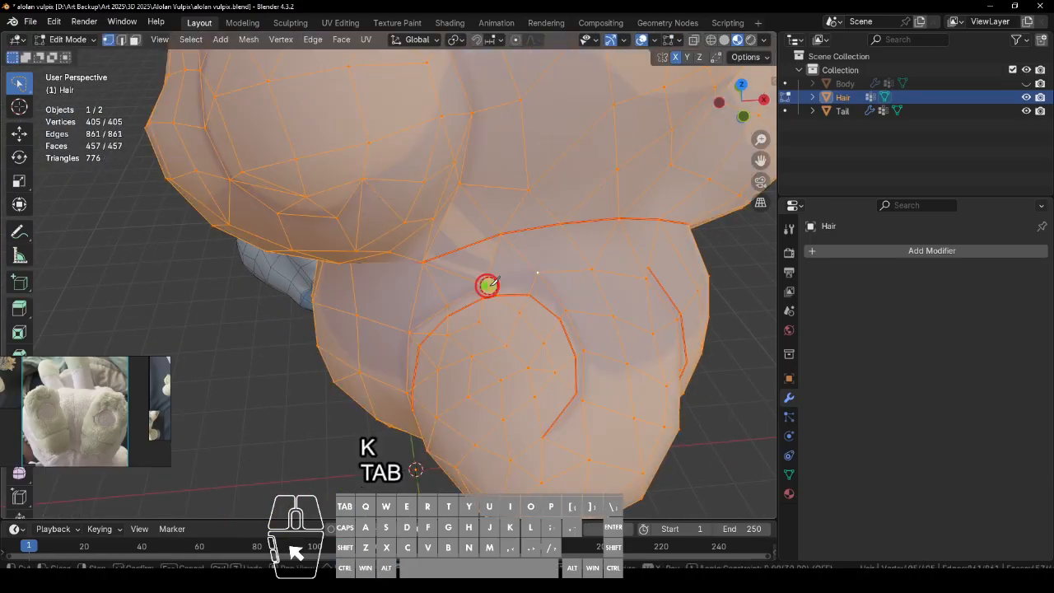
click(117, 40)
alt+drag(553, 288, 579, 367)
key(g)
click(551, 375)
click(122, 39)
click(487, 136)
shift+click(537, 364)
shift+click(533, 417)
alt+drag(494, 353, 578, 329)
key(q)
click(664, 336)
Step: Reposition a vertex beside the curl's double seam on the front tuft
click(112, 40)
click(428, 323)
key(g)
click(452, 385)
Step: Mark the upper edges of the second edge row along the side lobe's groove as a seam
alt+drag(461, 380, 535, 346)
click(535, 313)
shift+click(549, 359)
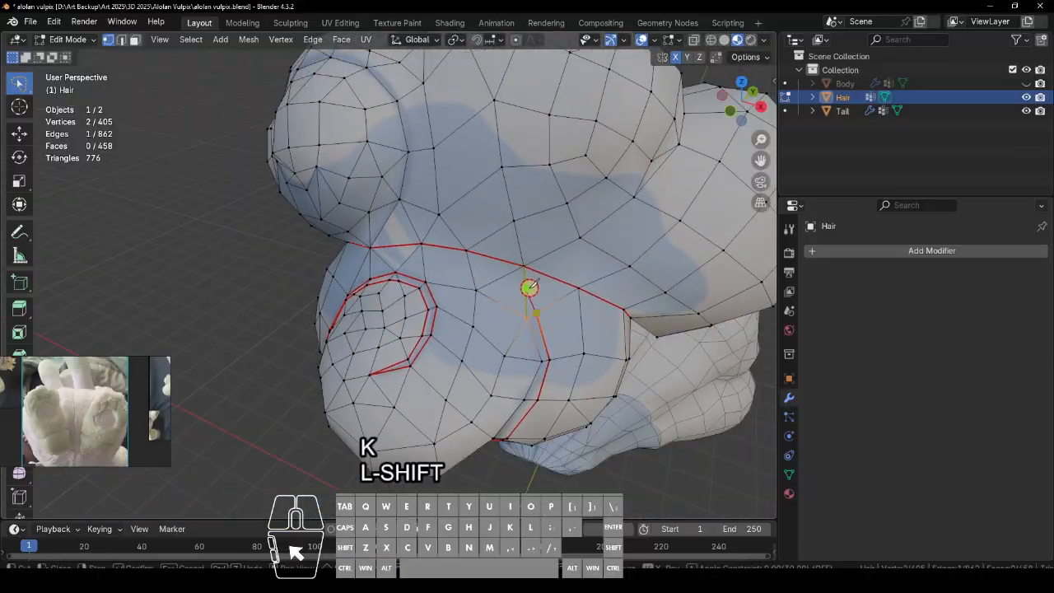
key(q)
click(602, 323)
Step: Extend the groove's second seam across the tuft's underside and save the file
shift+click(528, 384)
key(ctrl+z)
alt+drag(528, 384, 559, 197)
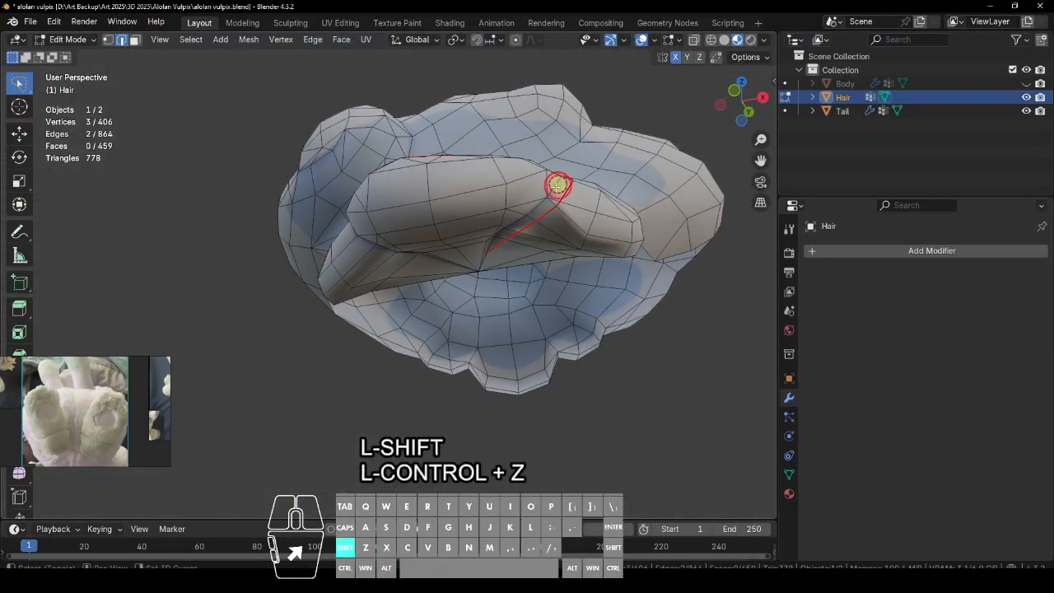
shift+click(492, 198)
alt+drag(492, 197, 472, 326)
key(q)
click(588, 311)
key(ctrl+s)
key(space)
Step: Mark the blue border on the tuft's other side lobe, behind the curl, as a seam and save the file
alt+drag(360, 276, 473, 256)
key(q)
click(487, 301)
click(386, 282)
alt+drag(691, 355, 552, 355)
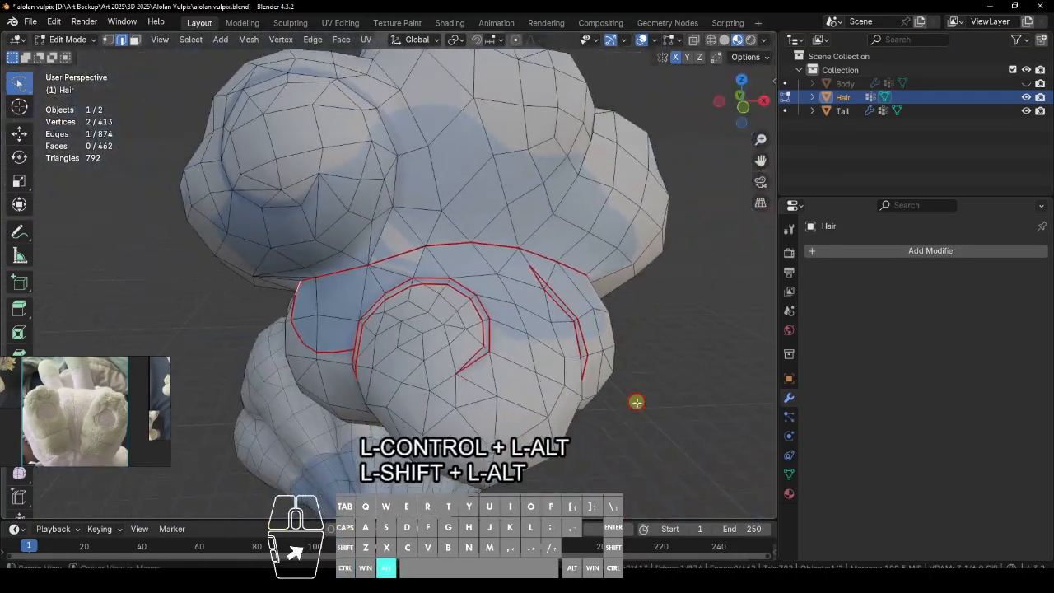
alt+drag(586, 412, 571, 340)
key(q)
key(ctrl+s)
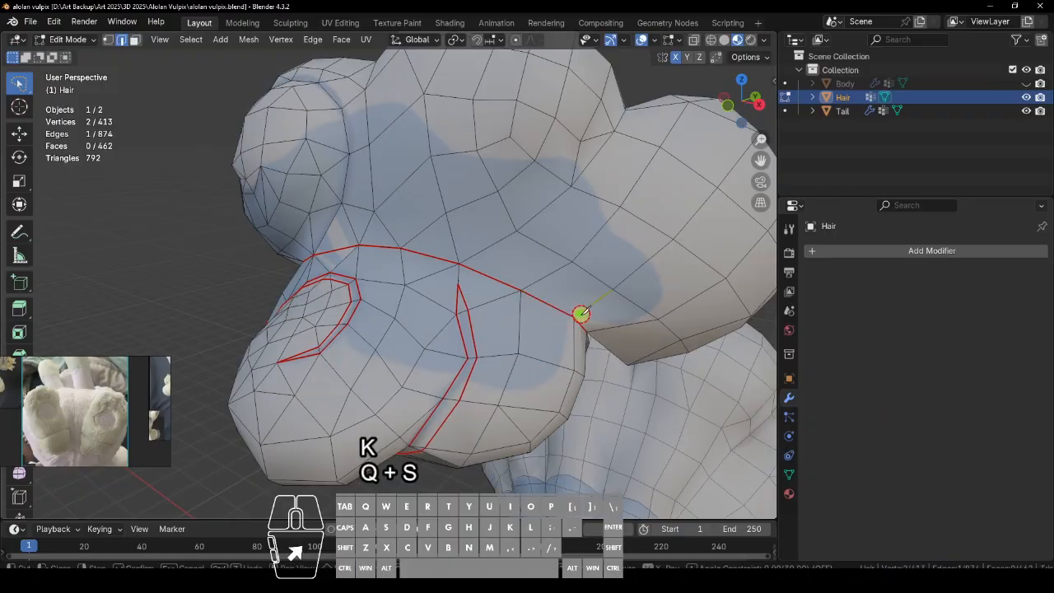
Step: Knife-cut and seam the blue border from the side lobe's outer edge to the curl, reposition one border vertex, and save
alt+drag(467, 386, 506, 395)
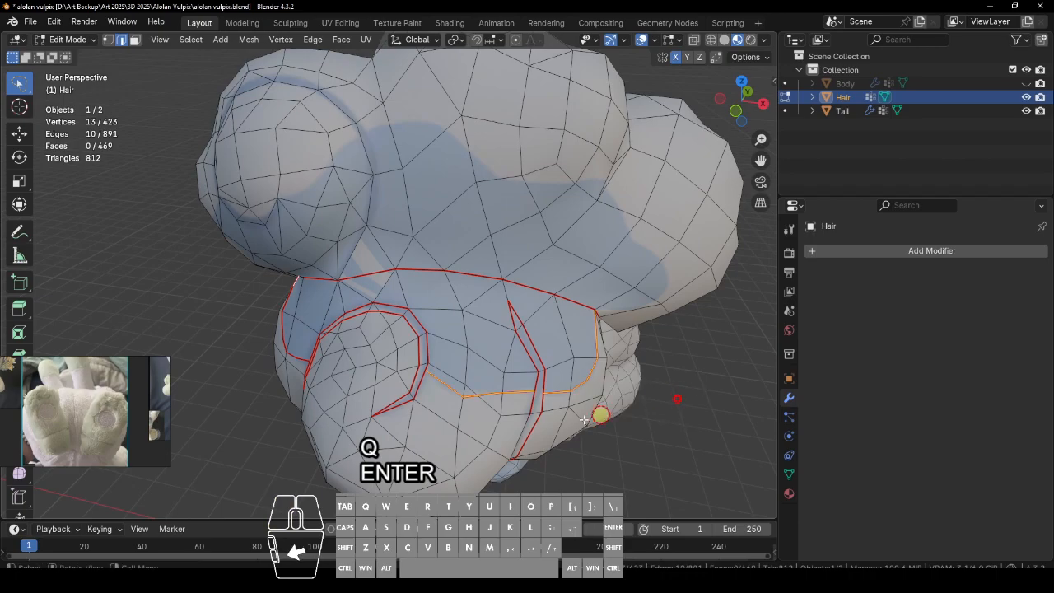
click(496, 393)
key(g)
click(483, 399)
click(626, 411)
shift+drag(148, 411, 329, 395)
key(z)
alt+drag(714, 394, 594, 404)
key(ctrl+s)
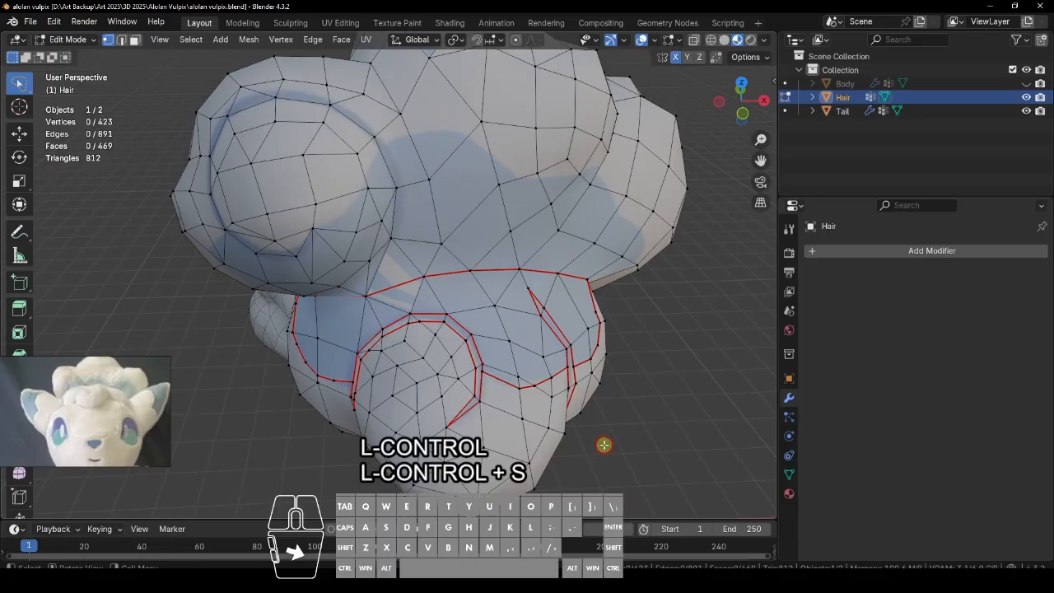
Step: Mark the edge loop around the rim of the front tuft's underside as a seam and save the file
alt+drag(603, 445, 691, 412)
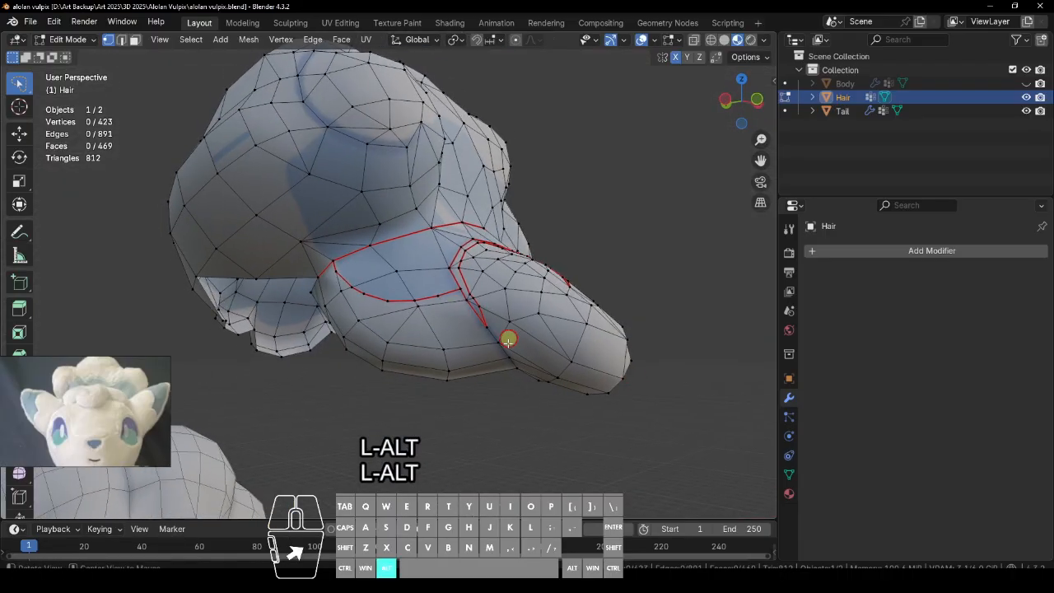
alt+drag(506, 336, 528, 309)
alt+click(522, 348)
alt+drag(696, 395, 584, 407)
alt+drag(624, 355, 520, 271)
alt+shift+click(492, 236)
key(q)
click(591, 339)
key(ctrl+s)
Step: Dissolve the edge loop just inside the rim seam on the tuft's underside
click(536, 149)
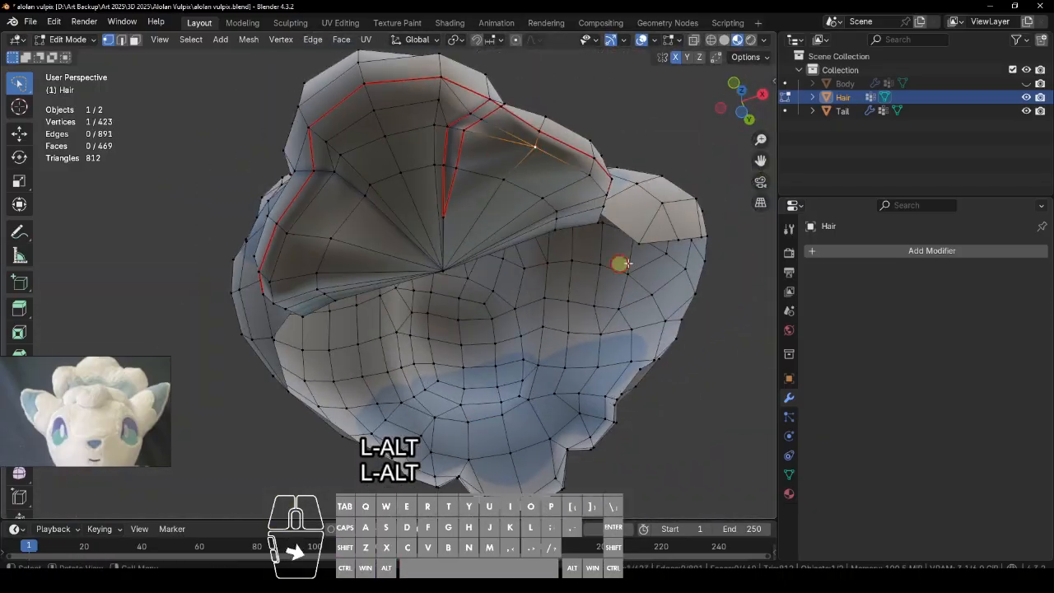
key(q)
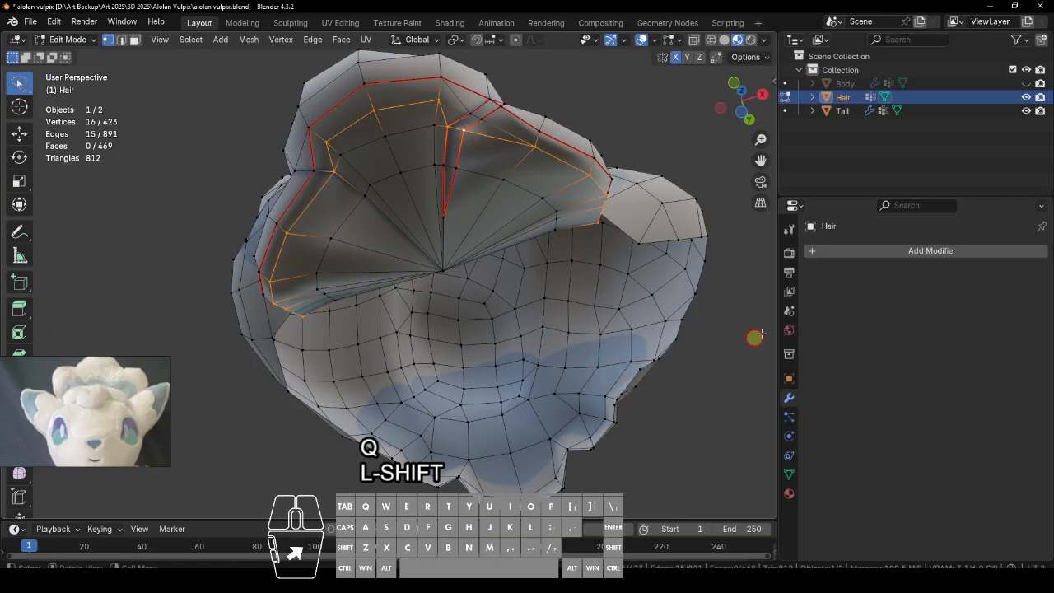
click(699, 424)
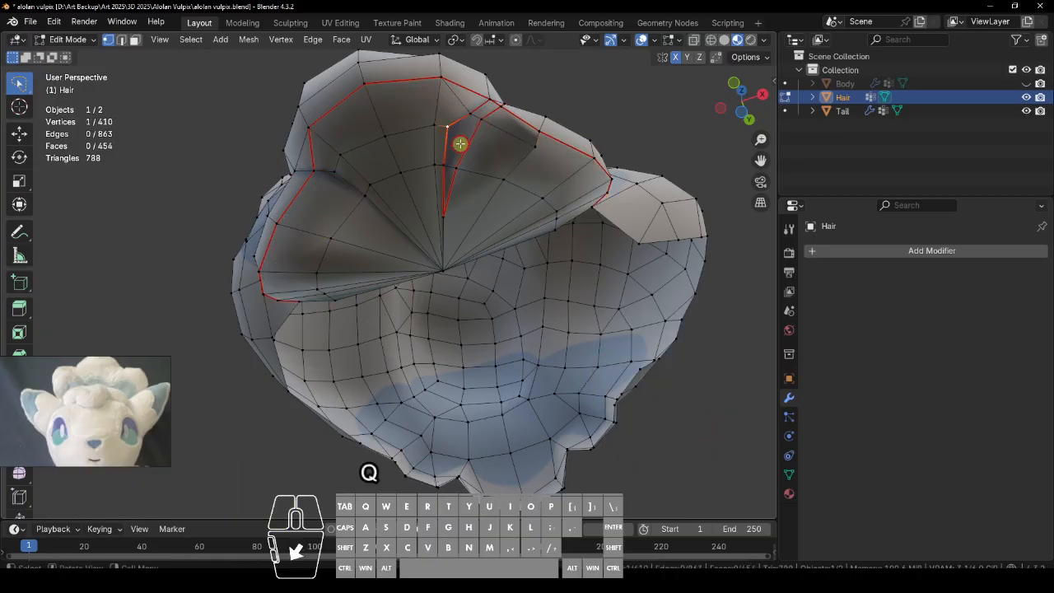
Step: Merge the surplus vertices where the rim seam and the groove seams meet on the tuft's underside
shift+click(470, 115)
key(m)
click(644, 379)
click(435, 126)
alt+drag(605, 251, 527, 245)
shift+click(332, 95)
key(m)
click(697, 349)
Step: Rework the edges beside the groove on the side lobe's underside, slide a vertex there along its edge, and save
alt+drag(697, 349, 530, 420)
key(k)
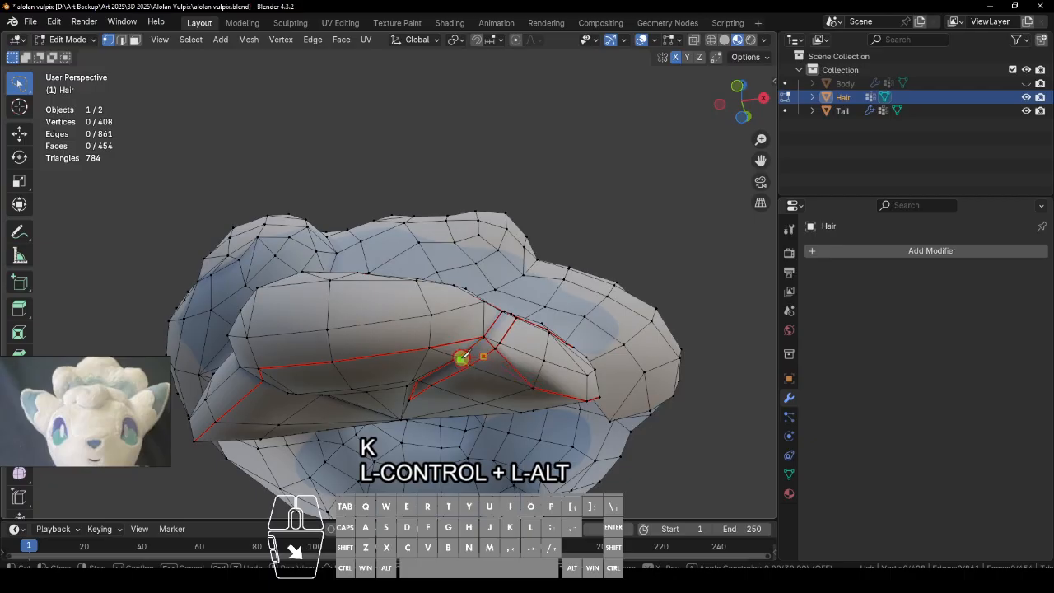
alt+drag(462, 357, 588, 367)
key(ctrl+z)
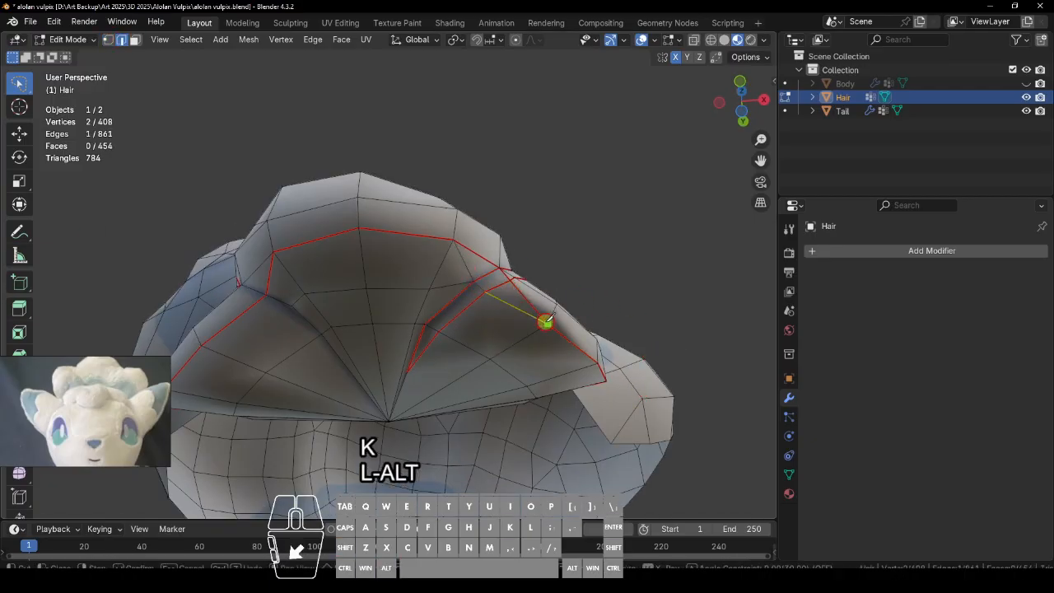
alt+drag(641, 321, 454, 380)
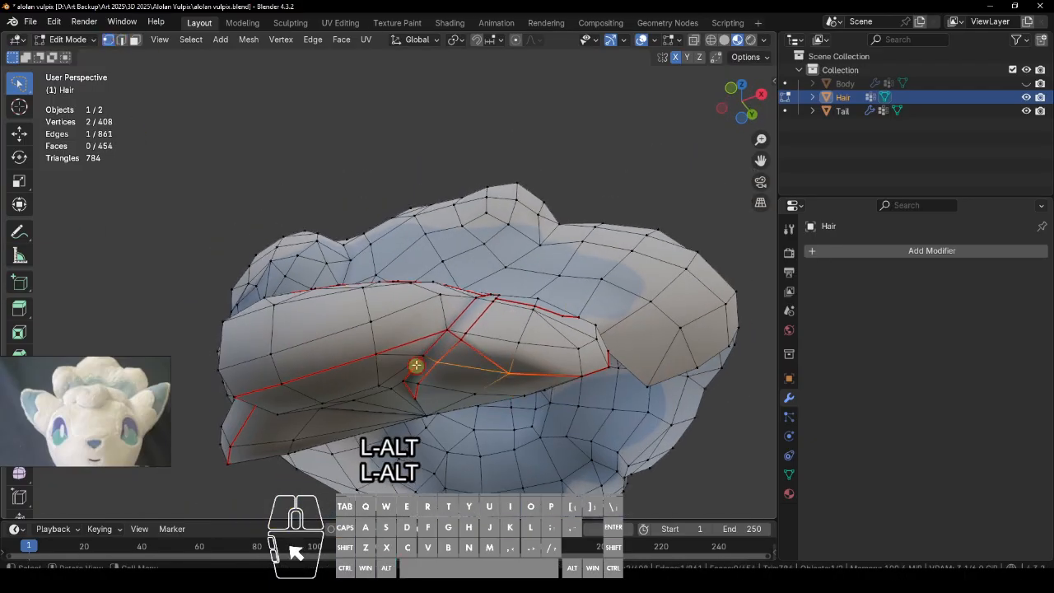
key(shift+v)
click(470, 365)
click(646, 402)
key(ctrl+s)
Step: Knife-cut along the blue border on the hair's large side lobe, from the tuft seam up to the notch below the top lobe
ctrl+alt+drag(562, 358, 283, 227)
click(731, 102)
scroll(726, 103, up, 3)
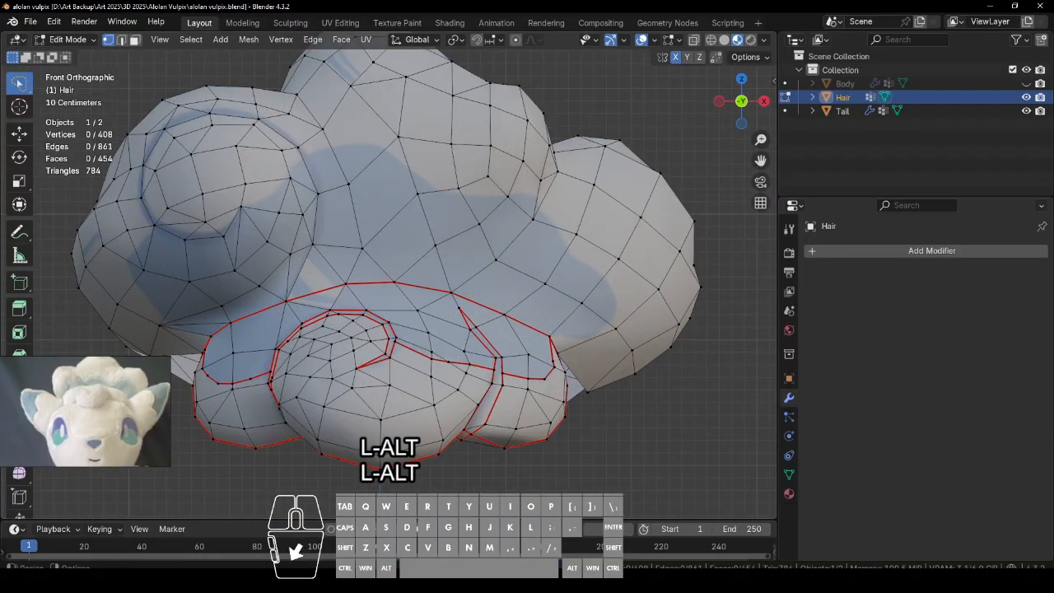
key(k)
click(614, 330)
alt+shift+drag(582, 333, 485, 327)
ctrl+alt+drag(485, 327, 562, 381)
click(565, 384)
click(614, 371)
click(632, 354)
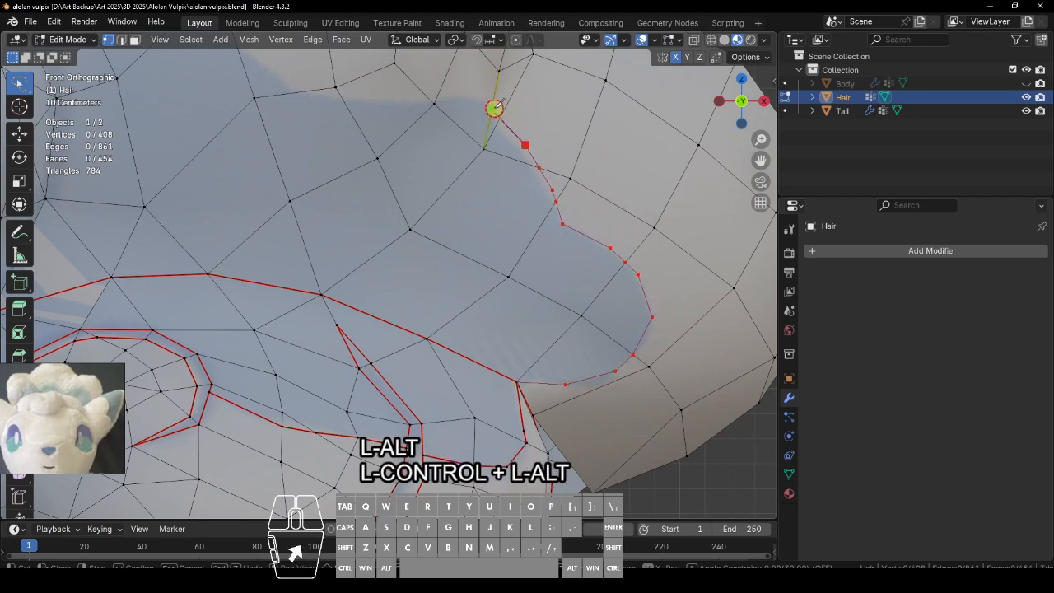
key(Return)
Step: Mark the side lobe's blue border cut as a seam, slide a vertex along its edge, and save the file
alt+shift+drag(428, 252, 700, 325)
key(g)
key(g)
click(498, 204)
alt+drag(573, 346, 605, 342)
key(ctrl+s)
Step: Knife-cut along the blue border from the notch over the top lobe and onto the large rounded side curl
alt+shift+drag(530, 305, 554, 307)
key(k)
alt+drag(540, 238, 523, 256)
alt+shift+drag(523, 256, 630, 346)
click(619, 306)
click(601, 282)
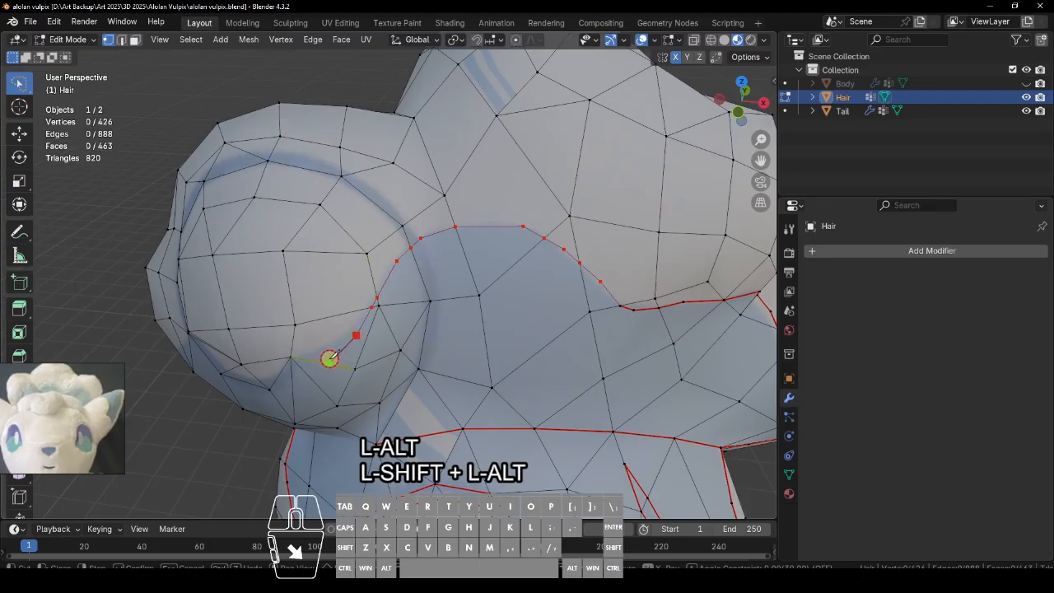
key(Return)
Step: Mark the new border cut as a seam and move two vertices on the side curl onto the blue border
alt+drag(518, 409, 417, 319)
click(366, 272)
key(g)
click(379, 371)
click(270, 364)
key(g)
click(285, 416)
Step: Continue the knife cut along the blue border beneath the side curl down to the tuft seam and mark it as a seam
alt+shift+drag(494, 393, 553, 424)
key(k)
click(510, 418)
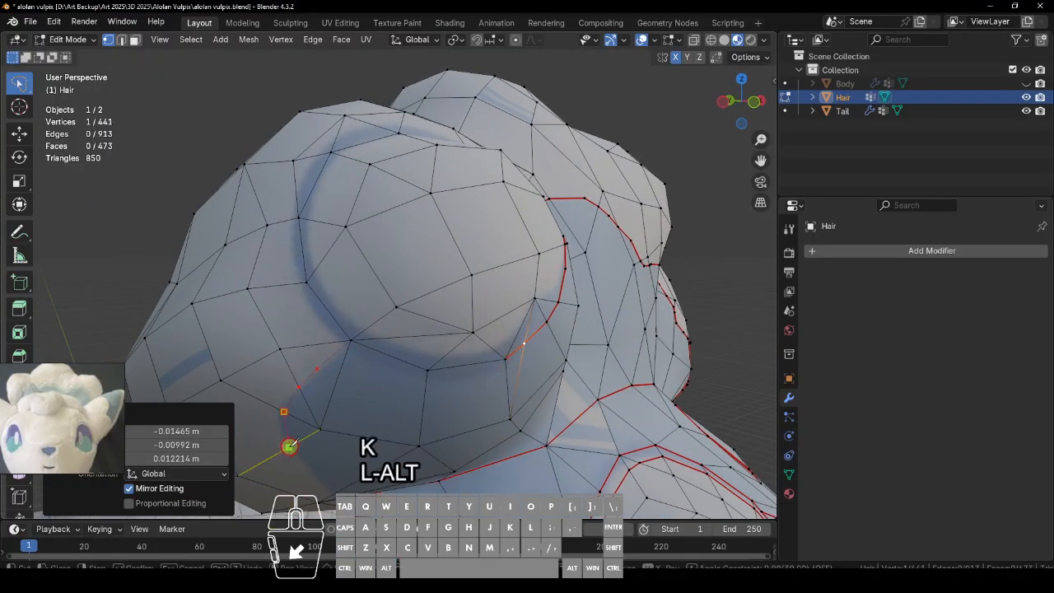
key(Return)
alt+drag(552, 397, 295, 256)
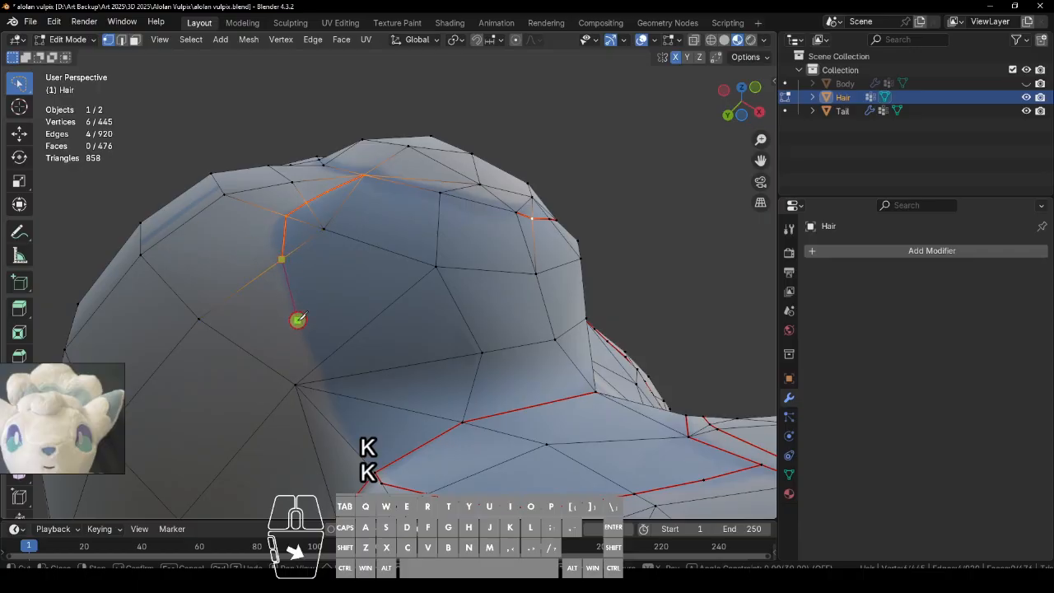
click(340, 428)
key(Return)
key(q)
click(703, 259)
Step: Slide a vertex near the side curl's blue border seam along its edge and save the file
alt+drag(703, 258, 647, 384)
mouse_move(608, 345)
ctrl+alt+mouse_down()
mouse_move(682, 365)
mouse_move(679, 405)
mouse_move(627, 342)
ctrl+alt+mouse_up()
mouse_move(593, 362)
alt+mouse_down()
mouse_move(571, 416)
mouse_move(581, 354)
alt+mouse_up()
click(108, 40)
alt+drag(510, 218, 494, 234)
click(505, 240)
key(shift+v)
click(531, 343)
ctrl+alt+drag(675, 296, 608, 381)
alt+drag(607, 380, 581, 352)
key(ctrl+s)
ctrl+alt+drag(642, 360, 436, 343)
alt+click(516, 295)
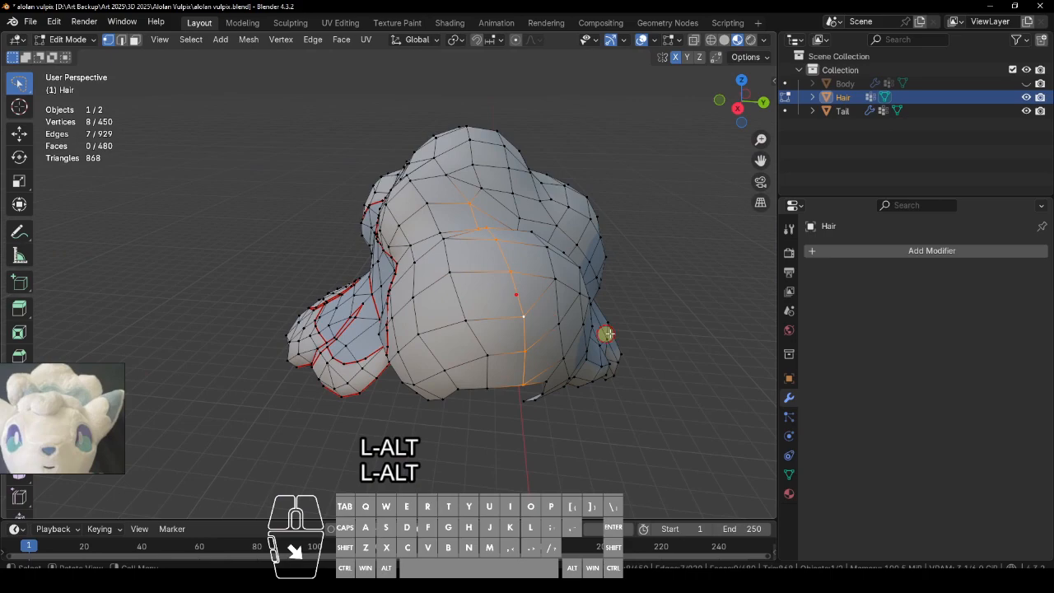
click(665, 272)
Step: Knife-cut a straight diagonal line over the top of the hair from the large side lobe to the curl and seam it
click(741, 80)
alt+shift+drag(583, 247, 602, 285)
key(k)
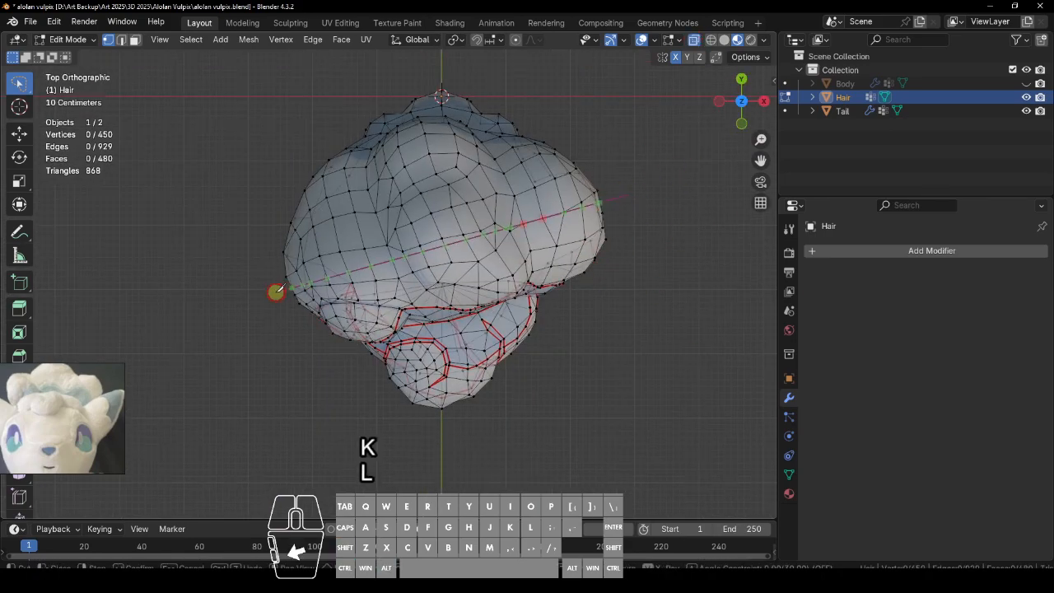
key(Return)
alt+drag(260, 300, 522, 380)
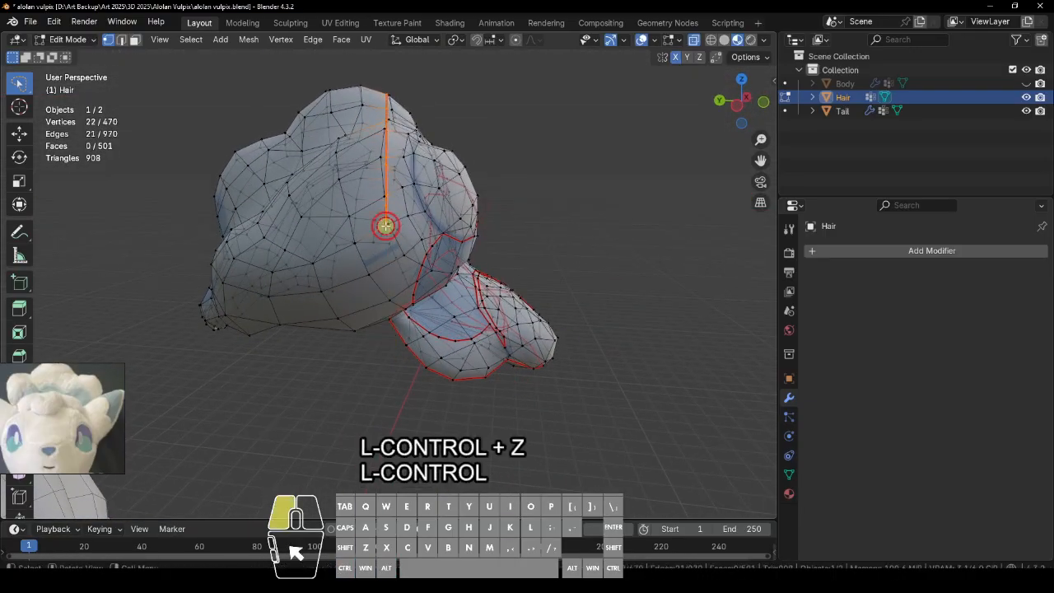
key(Return)
alt+drag(391, 321, 459, 227)
Step: Examine the whole hair shape outside Edit Mode and return to editing its mesh
key(Tab)
alt+drag(459, 280, 587, 323)
key(Tab)
scroll(548, 285, down, 4)
key(Tab)
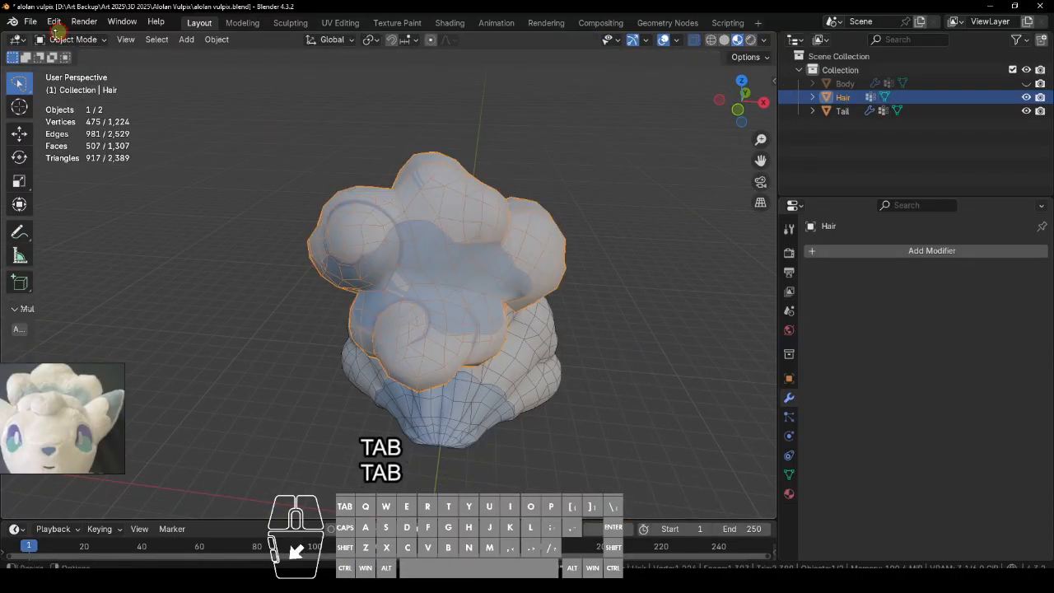
click(65, 38)
click(75, 82)
middle_drag(461, 239, 472, 210)
scroll(472, 210, up, 1)
shift+middle_drag(478, 185, 445, 269)
mouse_move(380, 237)
alt+mouse_down()
mouse_move(604, 278)
mouse_move(639, 296)
mouse_move(461, 355)
mouse_move(624, 200)
mouse_move(522, 412)
mouse_move(452, 282)
mouse_move(517, 335)
mouse_move(538, 442)
mouse_move(437, 395)
alt+mouse_up()
key(Tab)
Step: Knife-cut the valley between the side curl and top lobe from the ridge seam to the blue border, continuing onto the hair's back
alt+drag(475, 318, 479, 229)
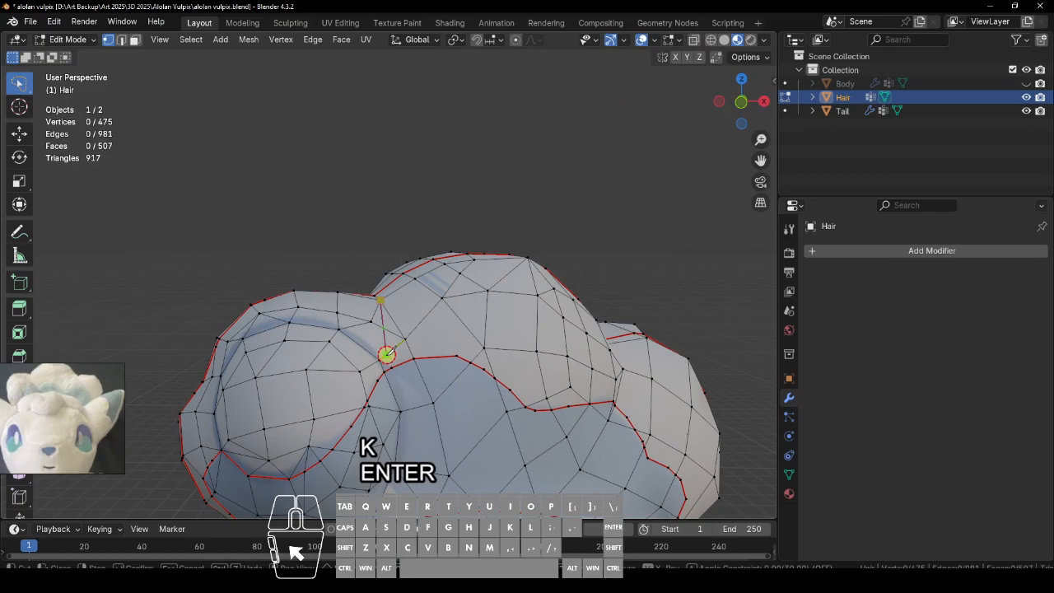
alt+drag(385, 372, 344, 362)
alt+drag(589, 299, 565, 432)
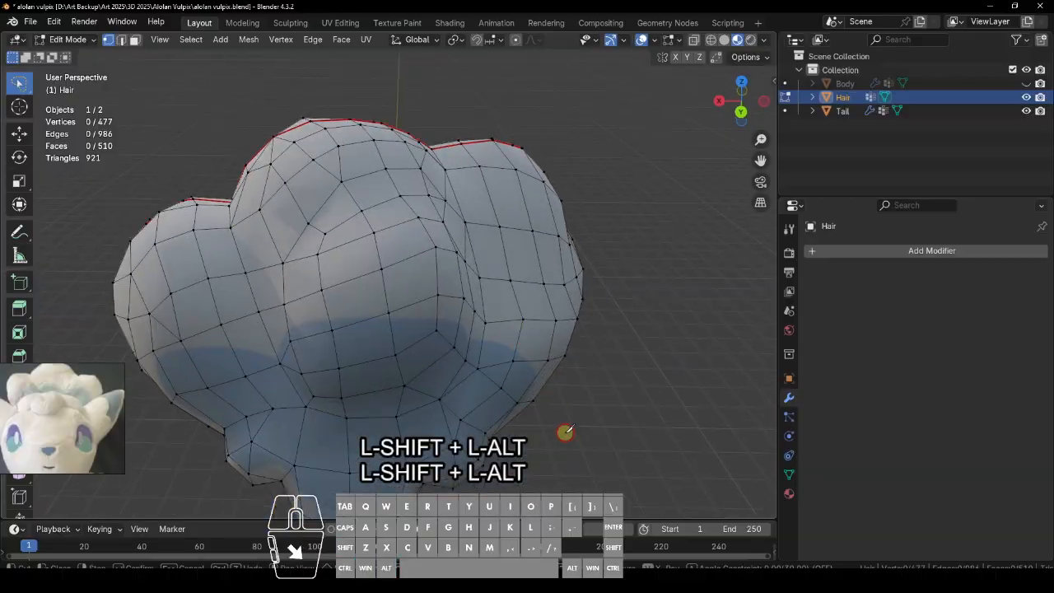
key(Return)
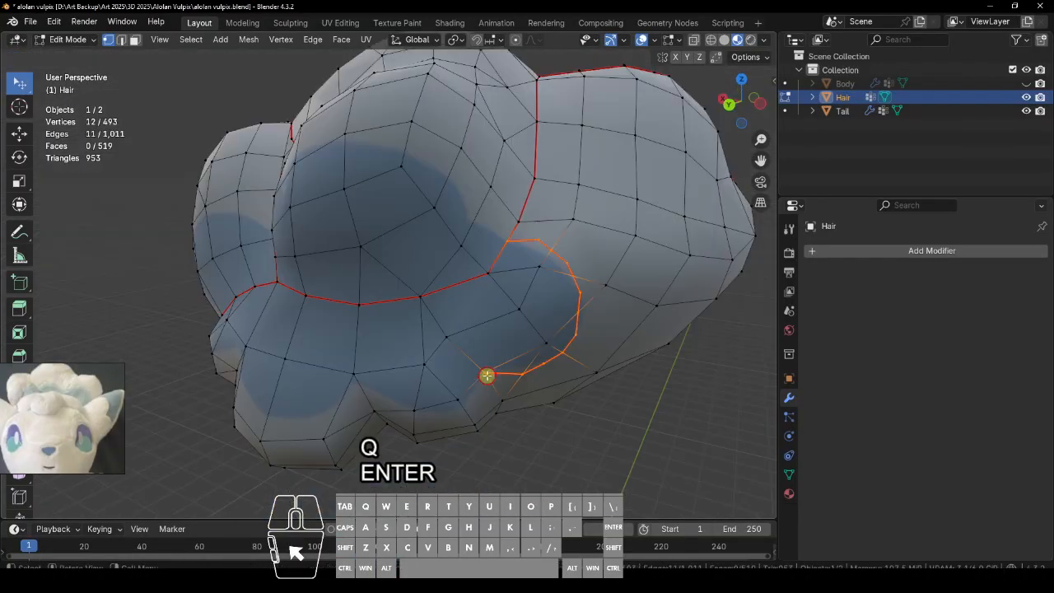
Step: Seam the side lobe's cut and knife-cut along the neighbouring lower lobe's blue border, marking that cut as a seam too
click(486, 468)
click(604, 464)
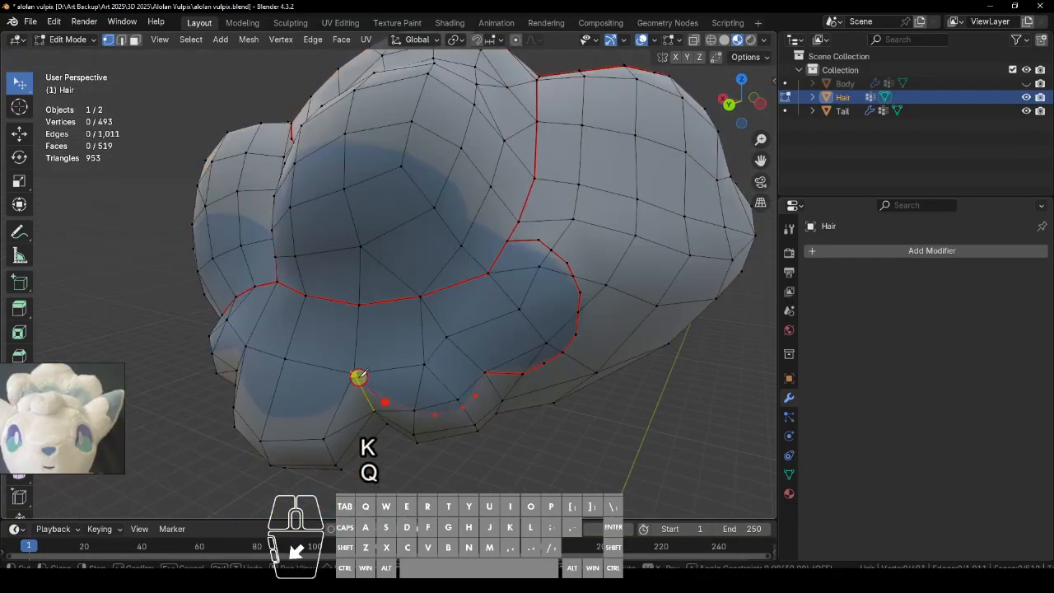
click(571, 413)
alt+drag(571, 414, 630, 411)
click(465, 361)
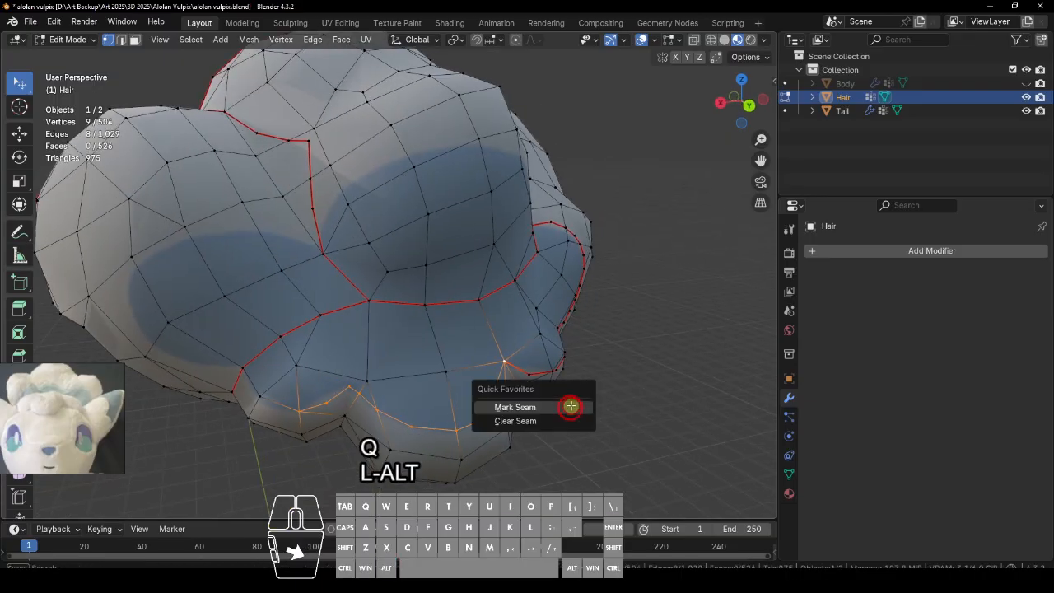
click(571, 404)
Step: Subdivide the new border seam between the lower back lobes and move its added vertices onto the blue edge
key(Tab)
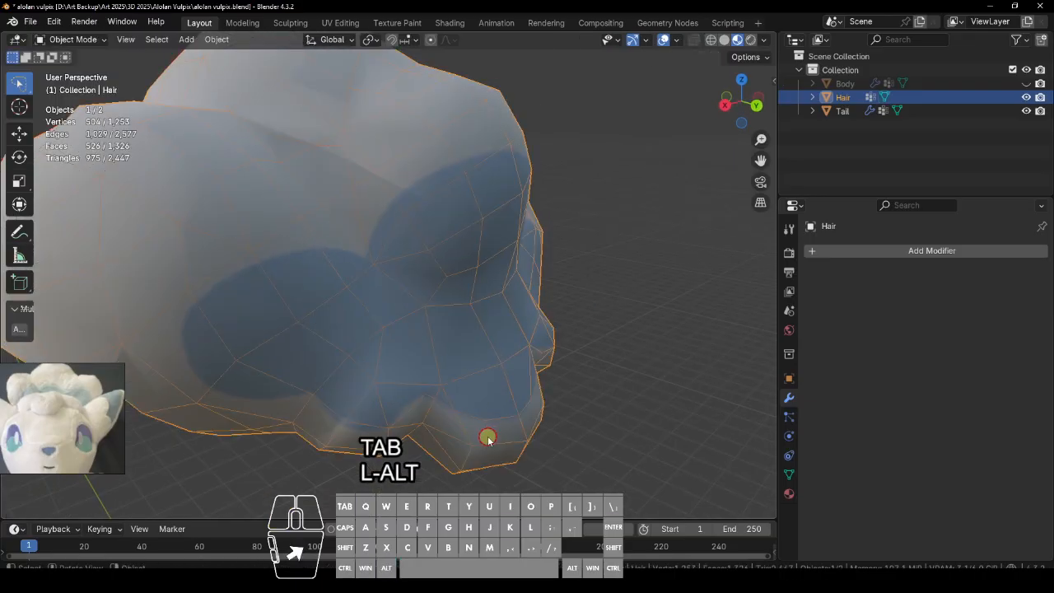
key(Tab)
alt+drag(486, 434, 478, 383)
shift+click(478, 383)
right_click(563, 260)
click(563, 260)
click(481, 403)
key(g)
click(484, 433)
alt+drag(428, 436, 393, 419)
right_click(338, 371)
click(329, 259)
click(387, 404)
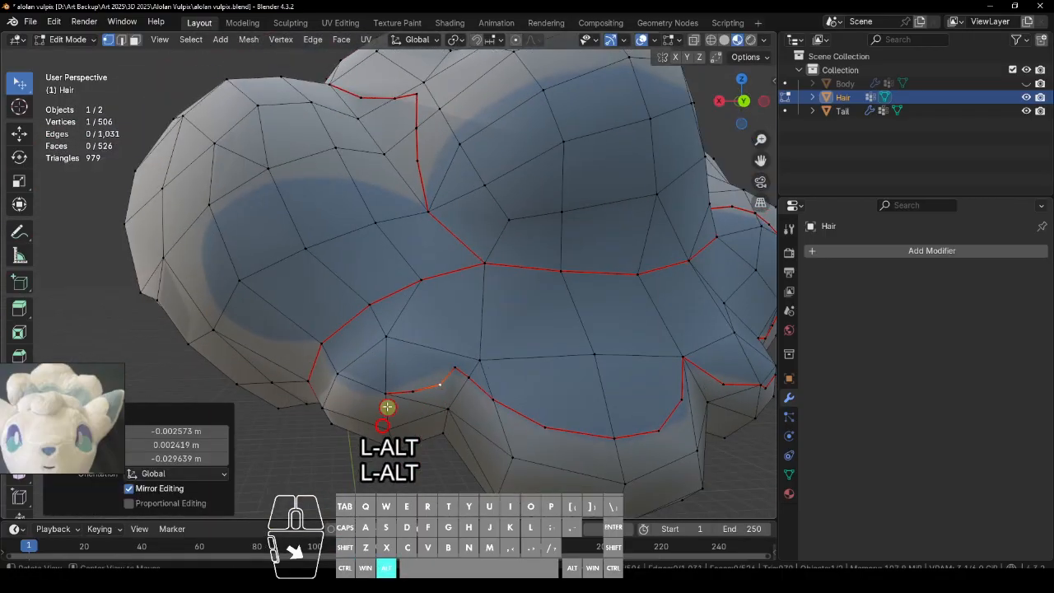
Step: Knife-cut the small lower lobe along its blue border and move the nearby seam vertices onto the colour edge
key(k)
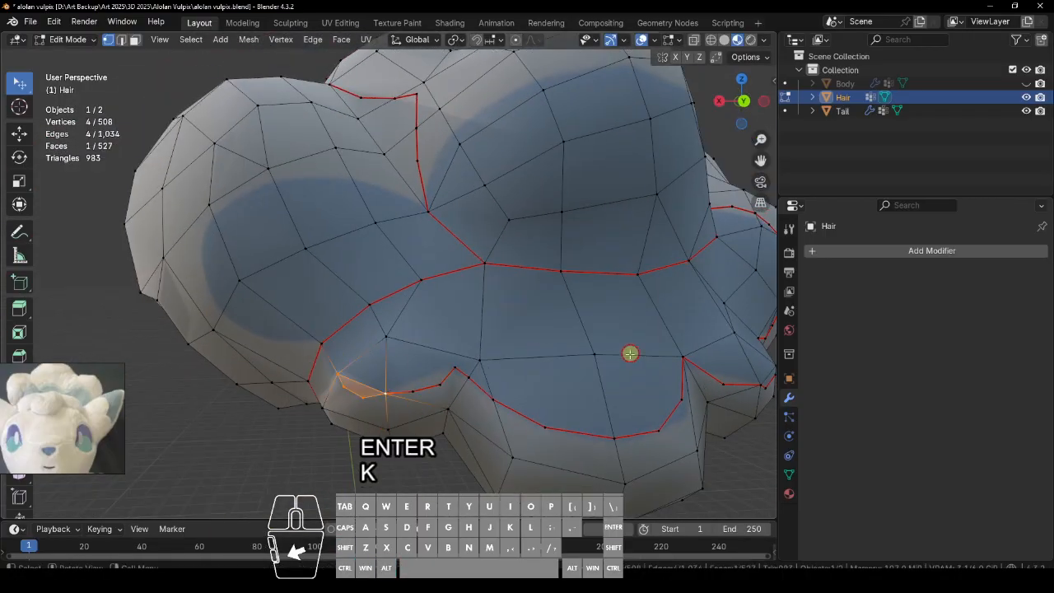
alt+shift+drag(382, 455, 486, 430)
ctrl+alt+drag(486, 430, 531, 369)
click(564, 421)
key(g)
click(583, 439)
click(617, 413)
key(g)
click(626, 426)
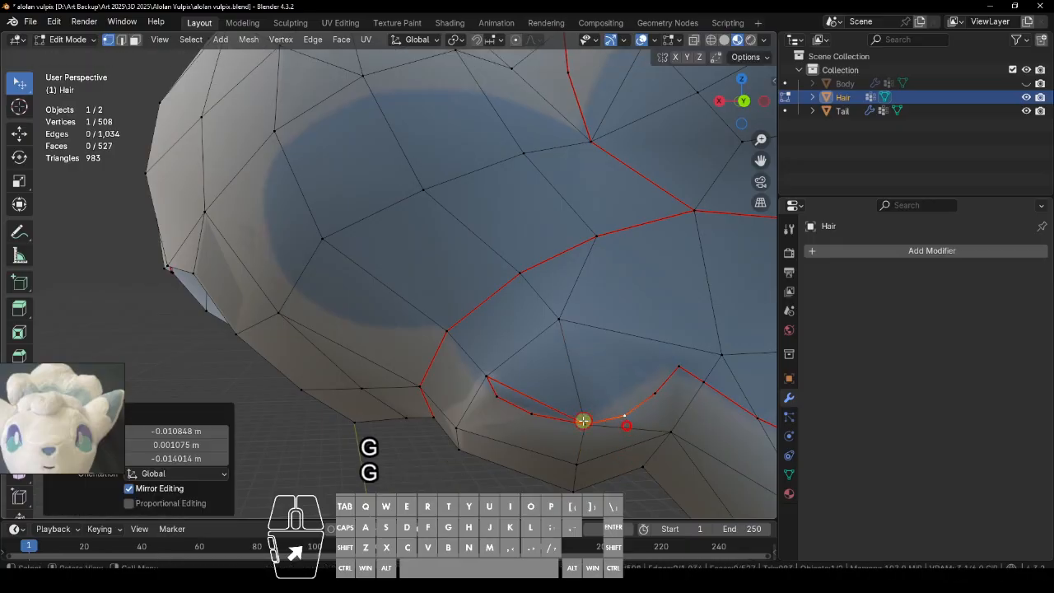
Step: Clear and dissolve the straight seam edge across the small lower lobe, and reposition the adjoining border vertex
click(582, 421)
shift+click(486, 377)
key(q)
click(645, 369)
key(q)
click(654, 370)
alt+drag(523, 438, 594, 347)
alt+shift+drag(626, 270, 658, 307)
key(g)
click(680, 256)
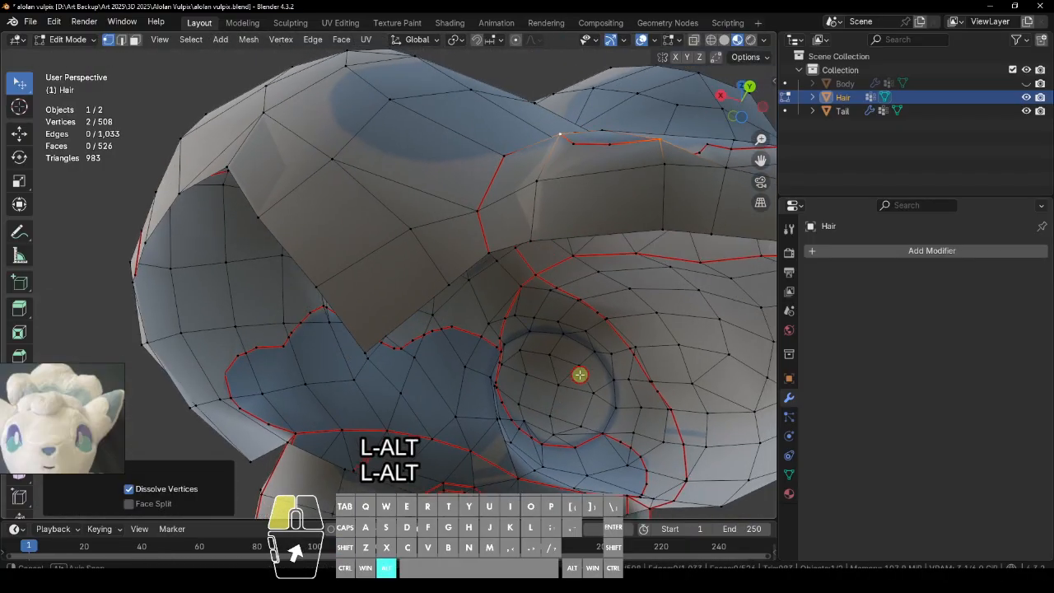
Step: Undo the last change and knife-cut the small lobe's blue border up to the valley seam, extending the seam
middle_drag(550, 447, 497, 400)
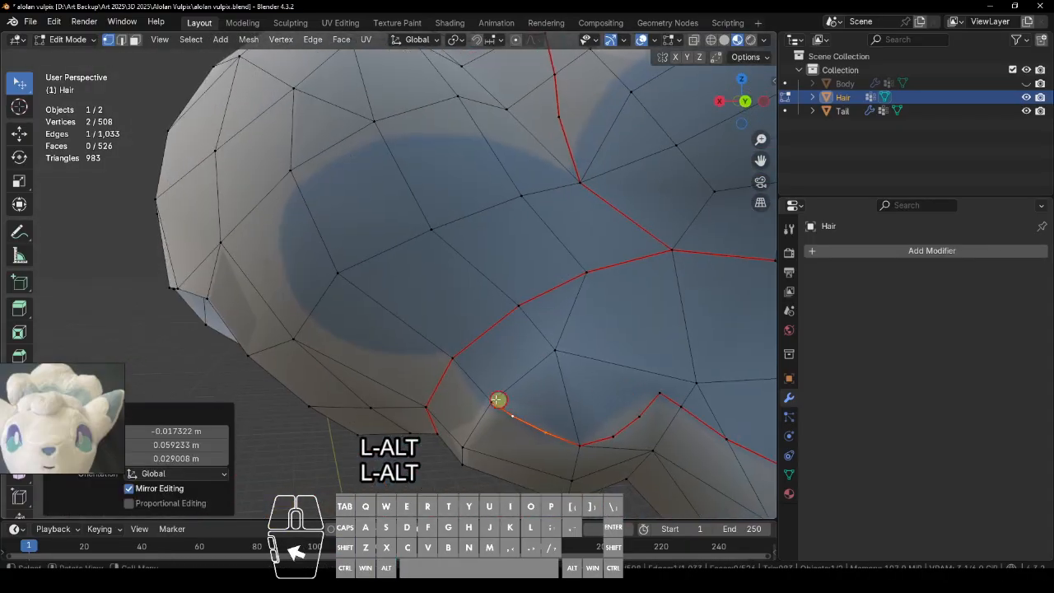
key(ctrl+z)
key(Return)
click(481, 339)
click(532, 374)
alt+drag(483, 342, 500, 349)
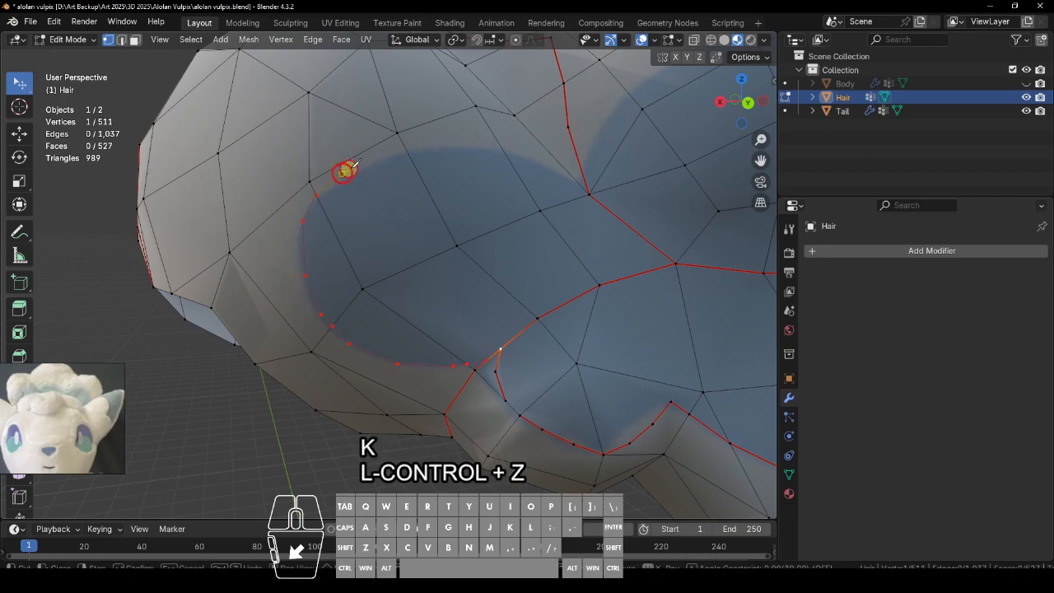
Step: Knife-cut around the large side lobe's blue patch, mark it as a seam and join it to the valley seam
click(420, 149)
key(g)
key(g)
key(g)
key(Tab)
key(Tab)
key(l)
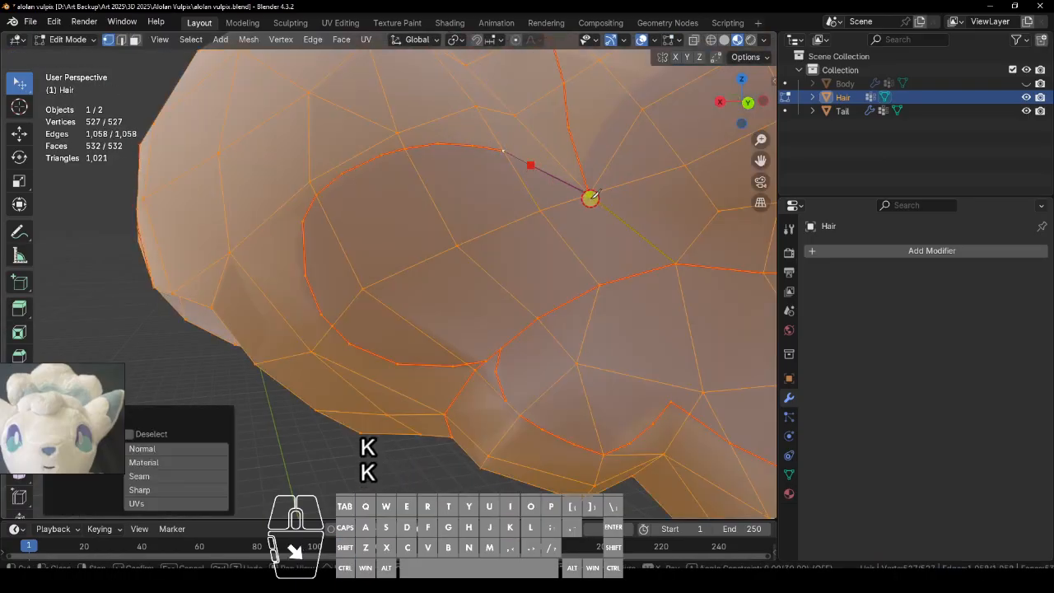
click(583, 196)
key(Return)
Step: Triangulate all faces of the hair mesh and return to vertex selection
alt+drag(543, 175, 586, 375)
click(136, 39)
click(418, 372)
key(ctrl+t)
alt+drag(531, 428, 520, 463)
click(108, 40)
click(410, 431)
Step: Reposition a single vertex on the triangulated hair
alt+drag(542, 406, 715, 415)
click(604, 198)
key(g)
click(614, 205)
Step: Extrude the row of four open edges at the hair's lower side rim downward in Right view
alt+drag(614, 210, 580, 321)
ctrl+alt+drag(580, 321, 428, 342)
shift+click(362, 284)
alt+drag(489, 324, 424, 350)
shift+click(266, 301)
click(747, 101)
key(e)
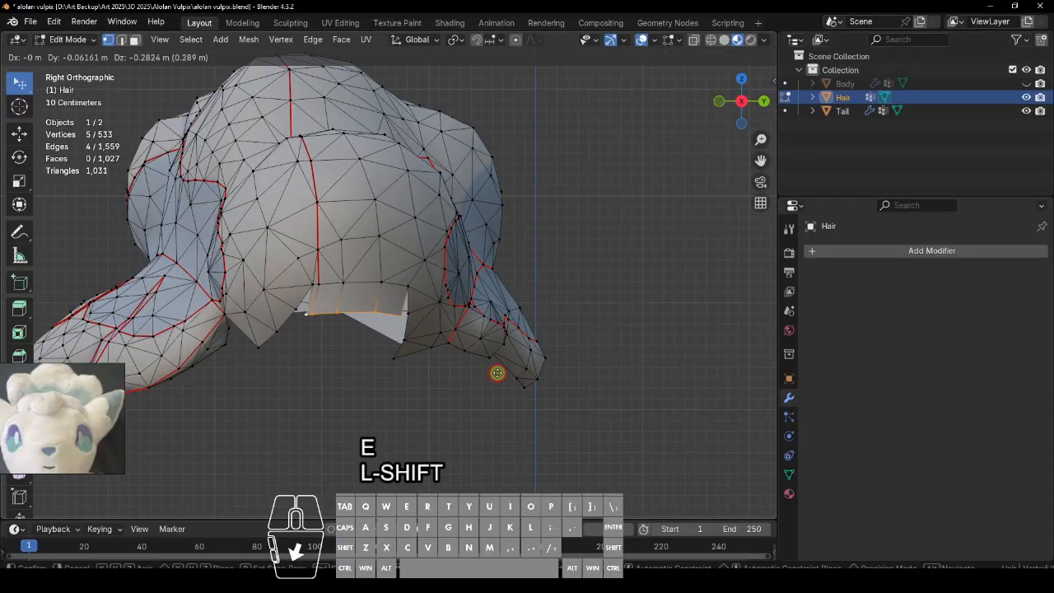
click(496, 373)
Step: Move and rotate the extruded rim strip so it follows the hair's side
click(718, 101)
click(600, 390)
alt+drag(599, 390, 664, 436)
key(r)
key(g)
click(599, 416)
Step: Merge the extruded strip's end vertices with the adjacent vertices of the hair's rim
shift+click(540, 305)
key(m)
click(442, 304)
shift+click(429, 301)
key(n)
key(m)
click(619, 370)
click(439, 305)
shift+click(437, 253)
click(394, 326)
Step: Save the file and extrude the neighbouring two open rim edges downward in Back view
alt+drag(394, 326, 540, 261)
click(494, 296)
key(ctrl+s)
shift+click(513, 301)
click(565, 99)
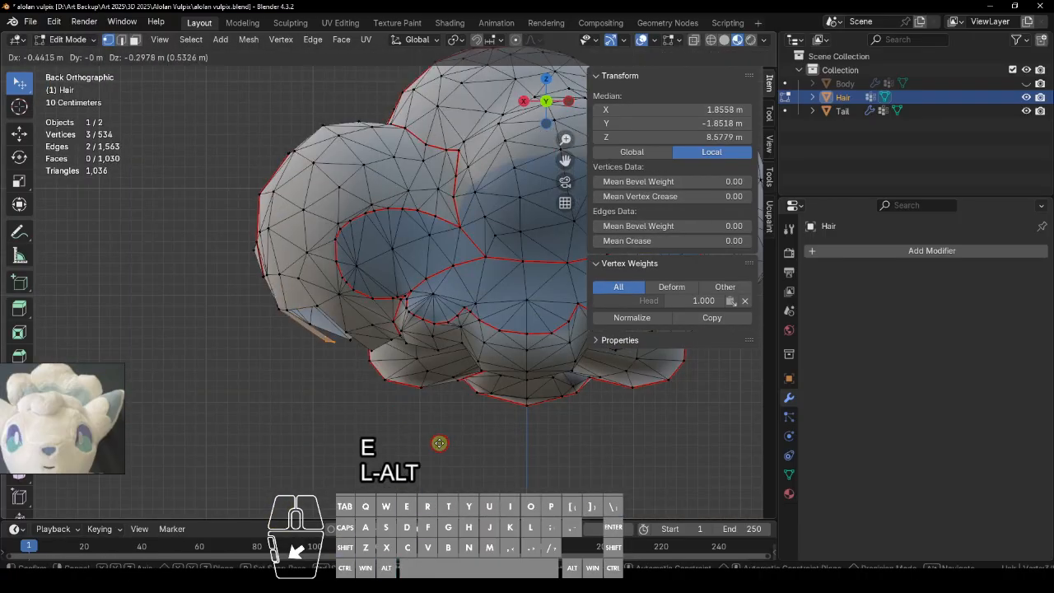
click(439, 445)
key(e)
click(451, 439)
alt+drag(451, 440, 617, 362)
Step: Fill the square hole and the remaining gap along the hair's lower side rim with faces
click(543, 286)
shift+click(491, 288)
shift+click(501, 335)
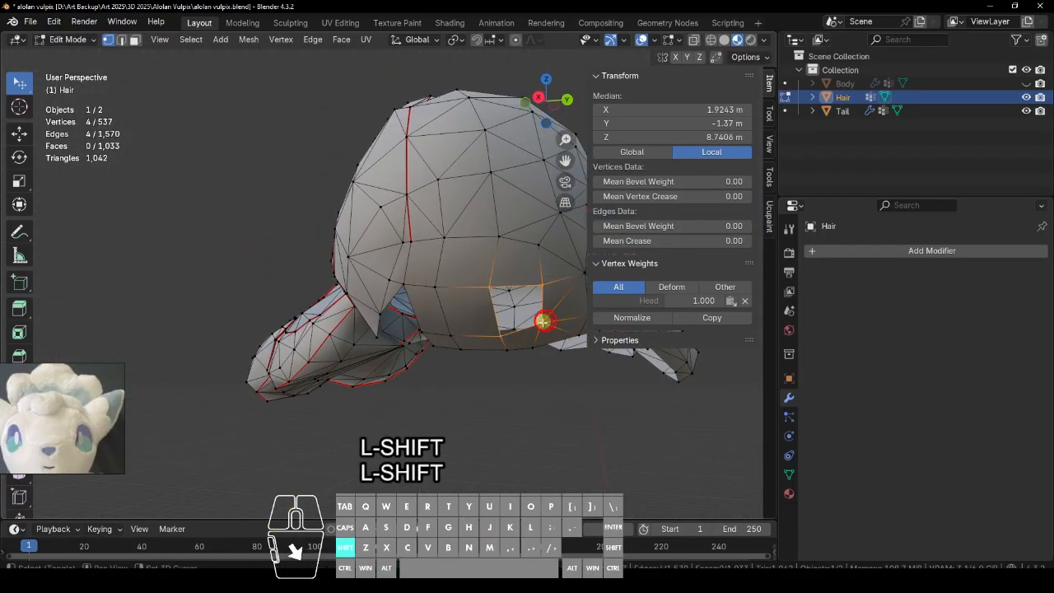
key(f)
shift+click(397, 337)
key(f)
Step: Shift vertices beside the filled side rim along the Y axis to even out the mesh
alt+drag(398, 337, 433, 254)
click(434, 257)
shift+click(441, 318)
key(g)
key(y)
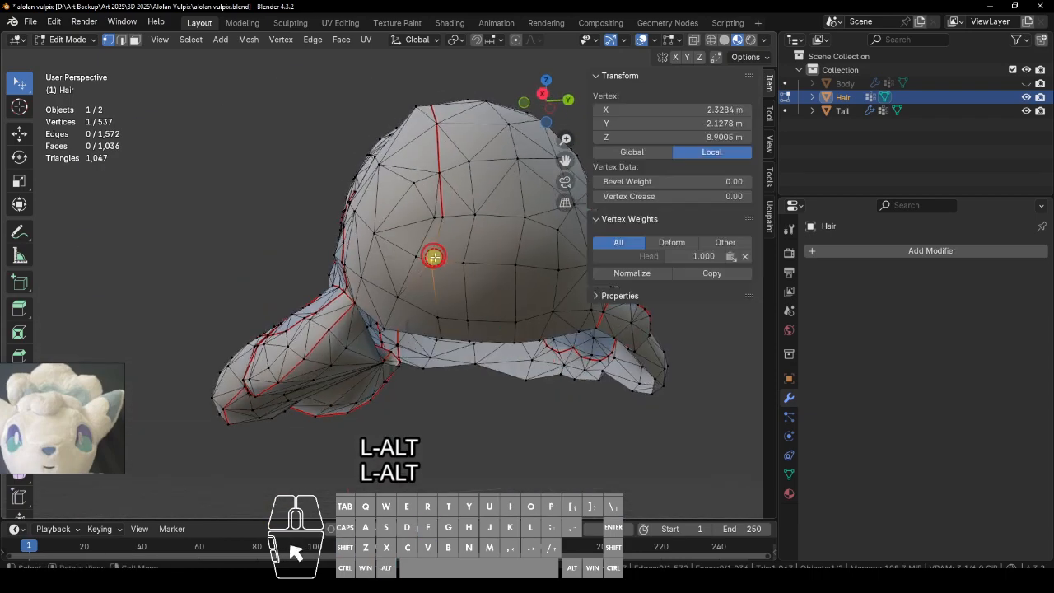
click(484, 385)
click(439, 260)
key(g)
key(y)
Step: Mark a seam from the end of the side's vertical seam down to the hair's lower rim
click(475, 332)
shift+click(446, 317)
shift+click(442, 339)
shift+click(441, 218)
click(534, 383)
key(q)
click(539, 410)
Step: Adjust a vertex near the hair's lower side rim and save the file
alt+drag(519, 390, 529, 418)
click(419, 329)
key(g)
key(ctrl+s)
alt+drag(447, 442, 527, 428)
Step: Undo the accidental vertex move on the hair's side and switch to the Select Box tool
drag(401, 176, 409, 193)
alt+drag(428, 289, 517, 447)
key(ctrl+z)
drag(20, 83, 61, 123)
shift+click(418, 208)
shift+click(412, 227)
alt+drag(513, 301, 550, 224)
click(520, 346)
Step: Knife-cut a curve through the blue fold beneath the large central lobe and mark it as a seam
scroll(571, 353, up, 2)
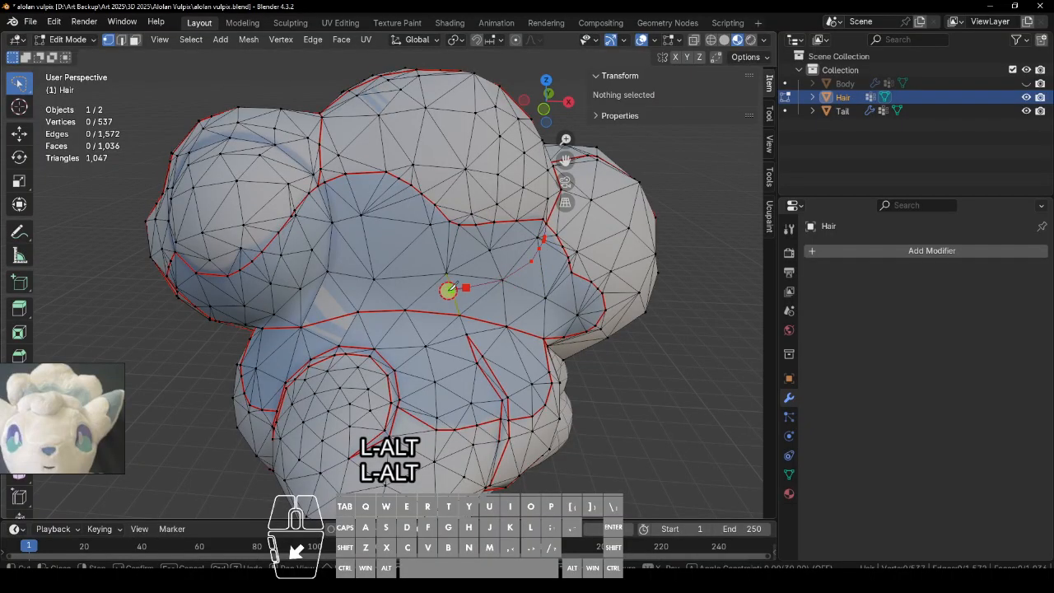
key(Return)
alt+drag(332, 252, 257, 224)
shift+click(330, 268)
key(q)
click(667, 440)
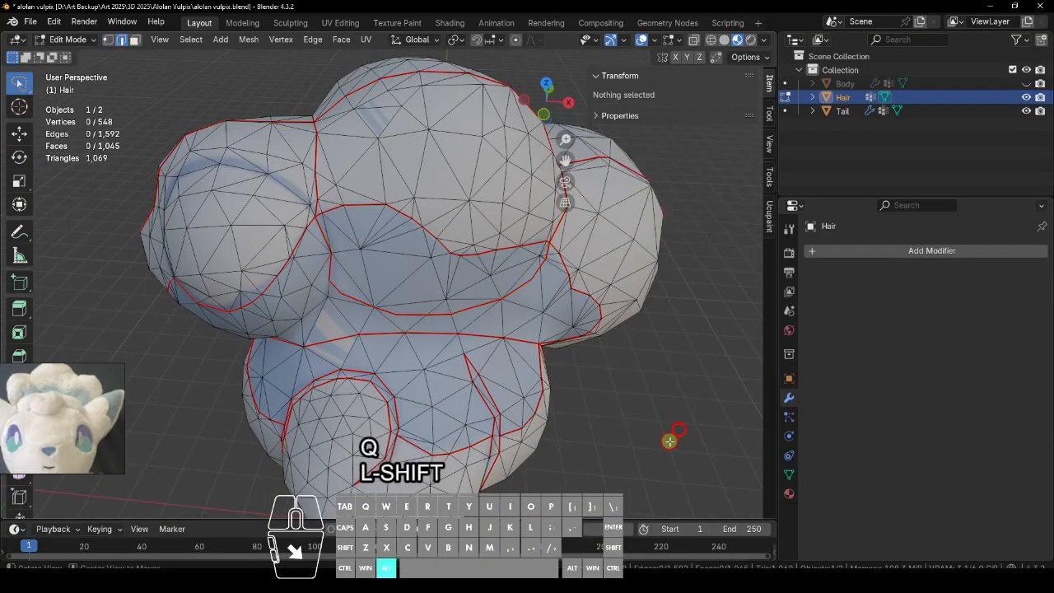
Step: Subdivide the edges between the new curved seam and the lower seam, and mark the connecting path as a seam
alt+drag(668, 439, 593, 370)
shift+click(370, 288)
alt+drag(478, 301, 484, 312)
right_click(482, 306)
click(487, 162)
key(q)
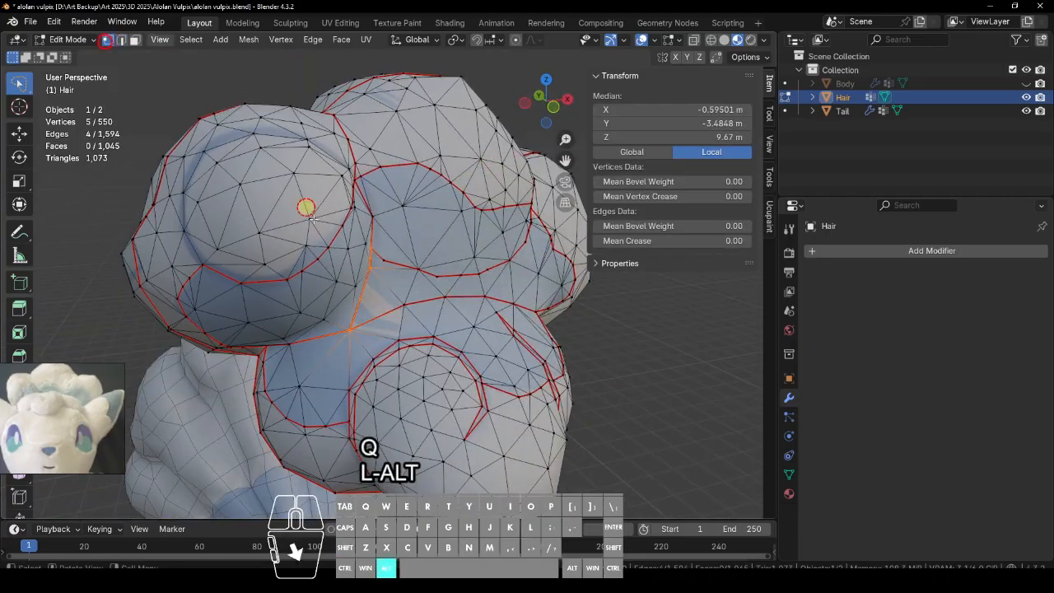
Step: Reposition vertices around the blue fold between the side lobe and the lower seam
alt+drag(305, 207, 283, 148)
click(293, 254)
alt+drag(479, 315, 614, 348)
click(368, 344)
key(g)
click(415, 371)
click(385, 314)
key(g)
click(425, 371)
shift+drag(291, 260, 338, 217)
click(514, 352)
Step: Try to triangulate the entire hair mesh again, and undo it
alt+drag(514, 353, 538, 357)
key(a)
key(ctrl+t)
click(521, 377)
key(ctrl+z)
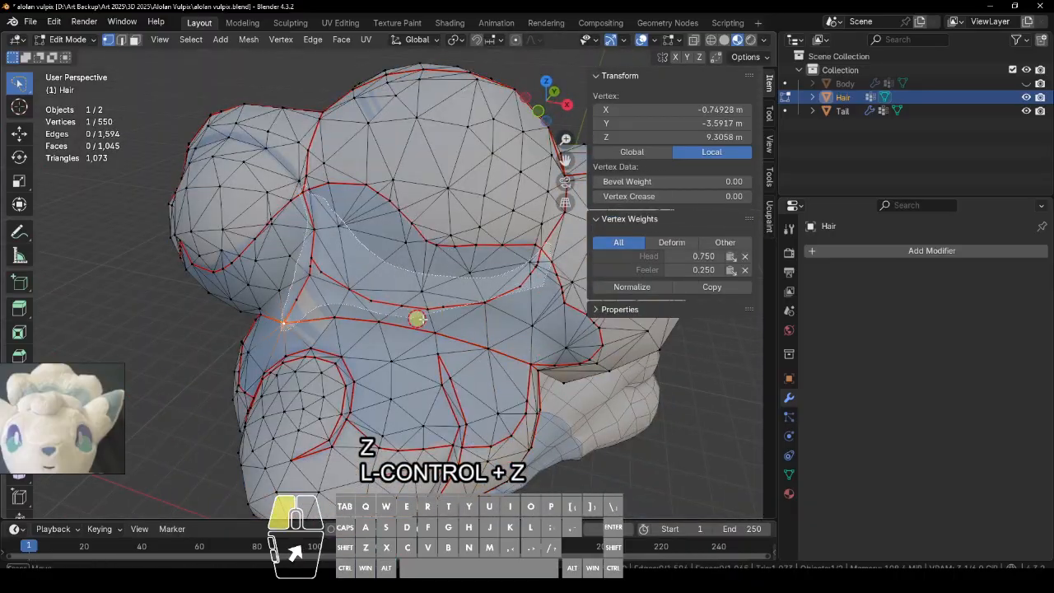
Step: Clear the curved seam running through the blue fold beneath the large central lobe
click(518, 341)
alt+drag(517, 341, 476, 354)
alt+drag(418, 229, 330, 134)
scroll(329, 134, up, 3)
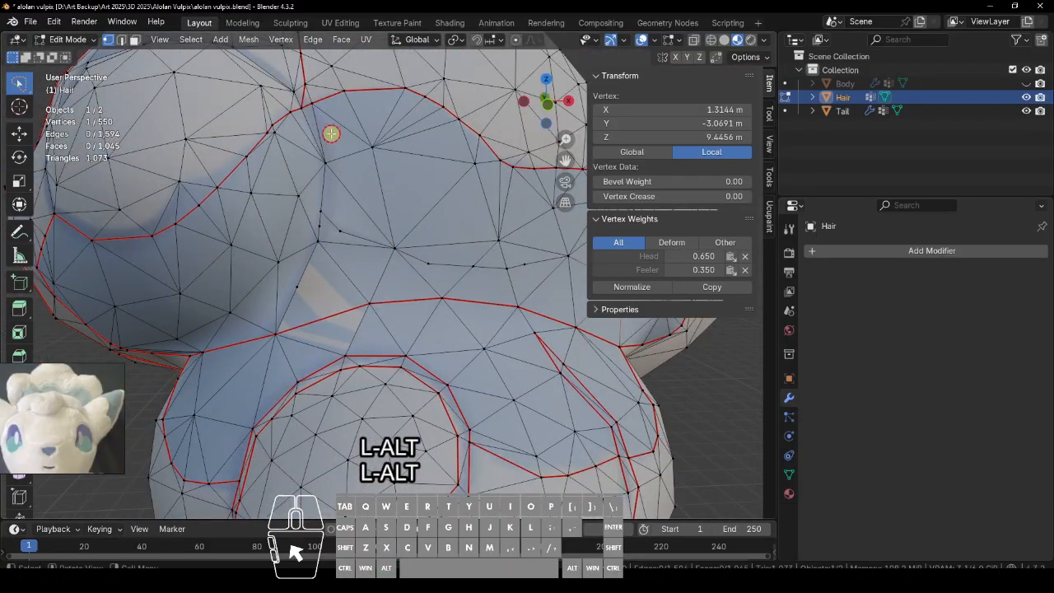
shift+click(325, 214)
click(352, 294)
scroll(411, 330, down, 4)
click(593, 387)
alt+drag(592, 387, 399, 290)
key(ctrl+z)
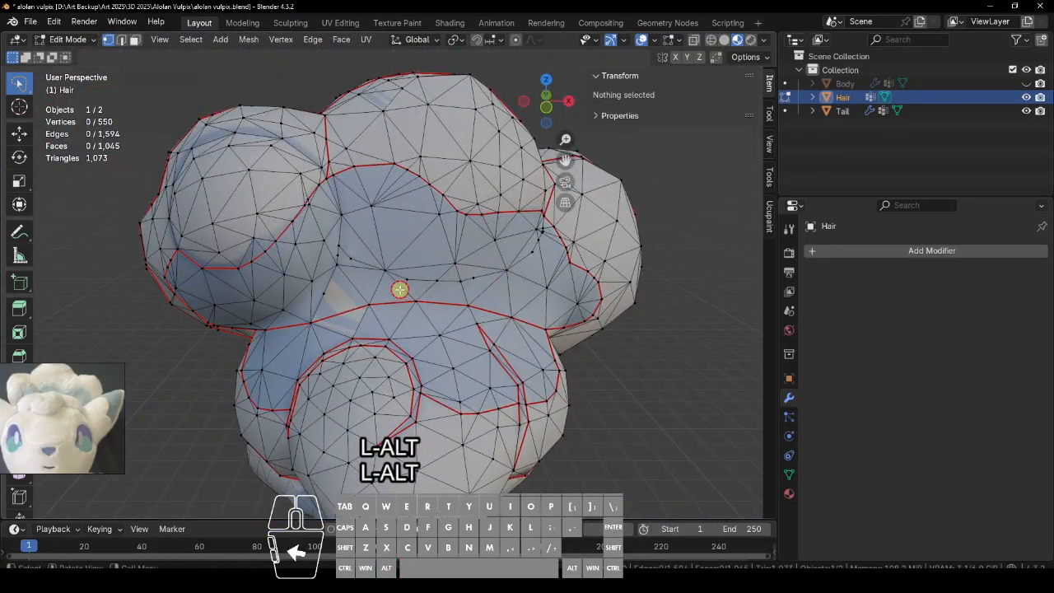
mouse_move(679, 377)
alt+mouse_down()
mouse_move(641, 436)
mouse_move(675, 374)
alt+mouse_up()
click(321, 202)
shift+click(319, 190)
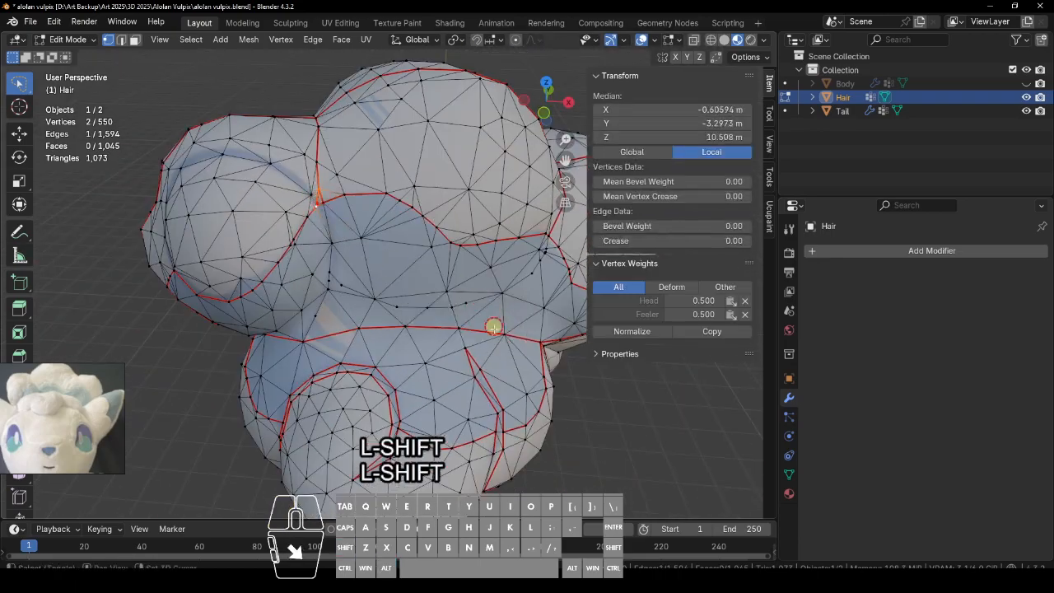
Step: Triangulate all remaining non-triangular faces of the hair mesh
key(alt+a)
alt+drag(639, 414, 667, 457)
alt+drag(449, 375, 399, 370)
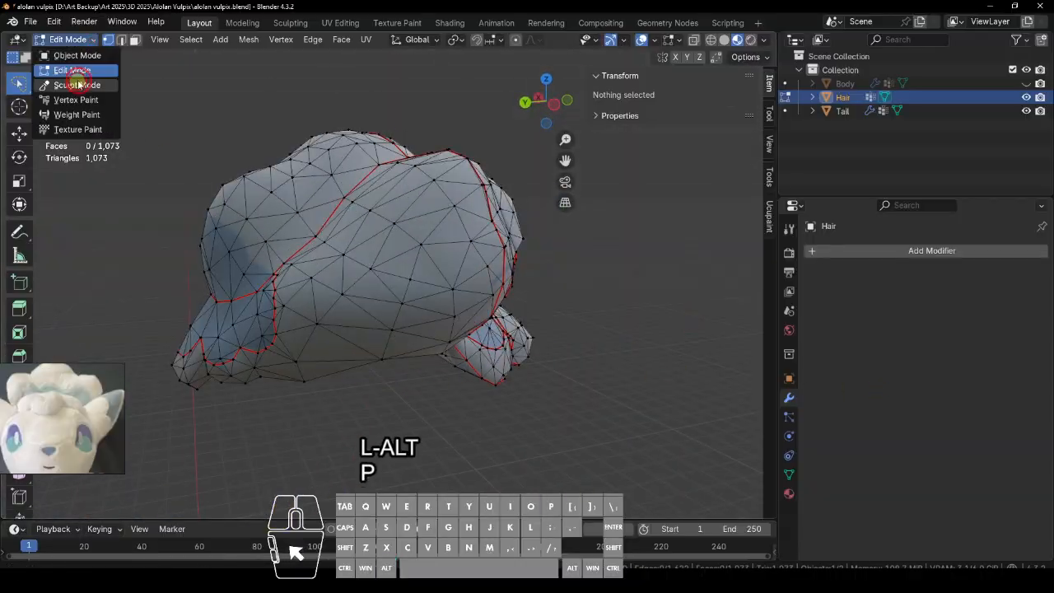
Step: Show the body and smooth the back and blue folds of the hair in Sculpt Mode with the Grab brush active
click(76, 85)
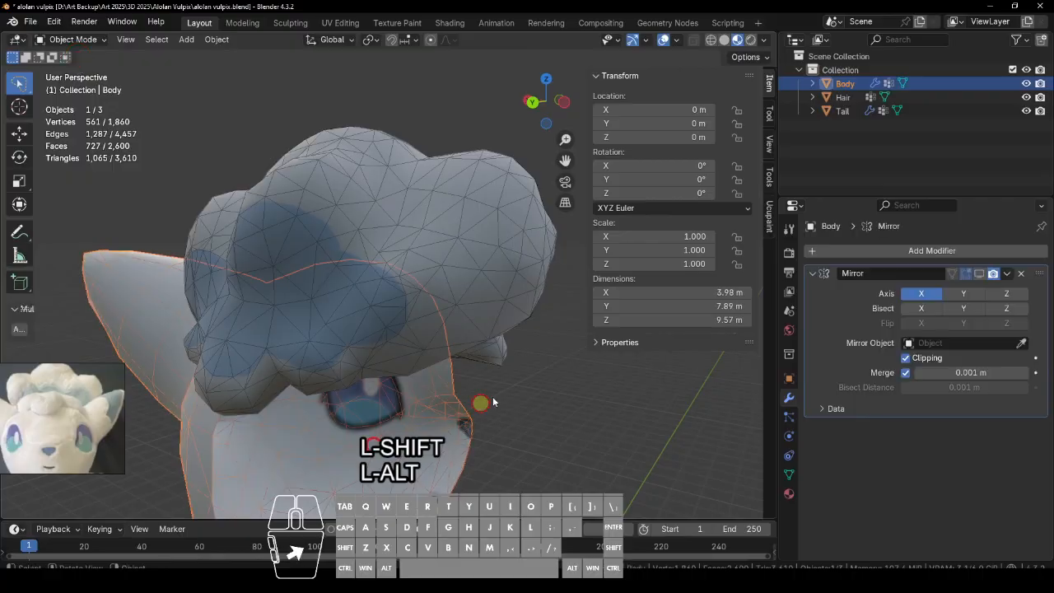
click(483, 404)
click(75, 39)
click(77, 84)
mouse_move(470, 341)
alt+mouse_down()
mouse_move(478, 241)
mouse_move(560, 277)
mouse_move(259, 335)
mouse_move(536, 294)
mouse_move(434, 241)
alt+mouse_up()
alt+drag(400, 363, 294, 352)
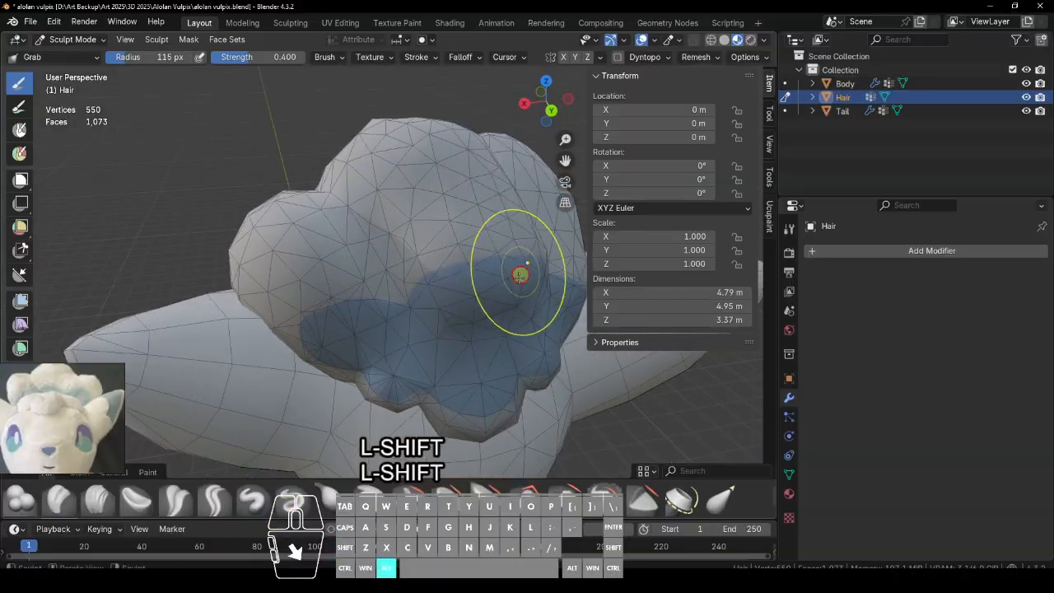
mouse_move(498, 376)
alt+mouse_down()
mouse_move(540, 343)
mouse_move(327, 233)
alt+mouse_up()
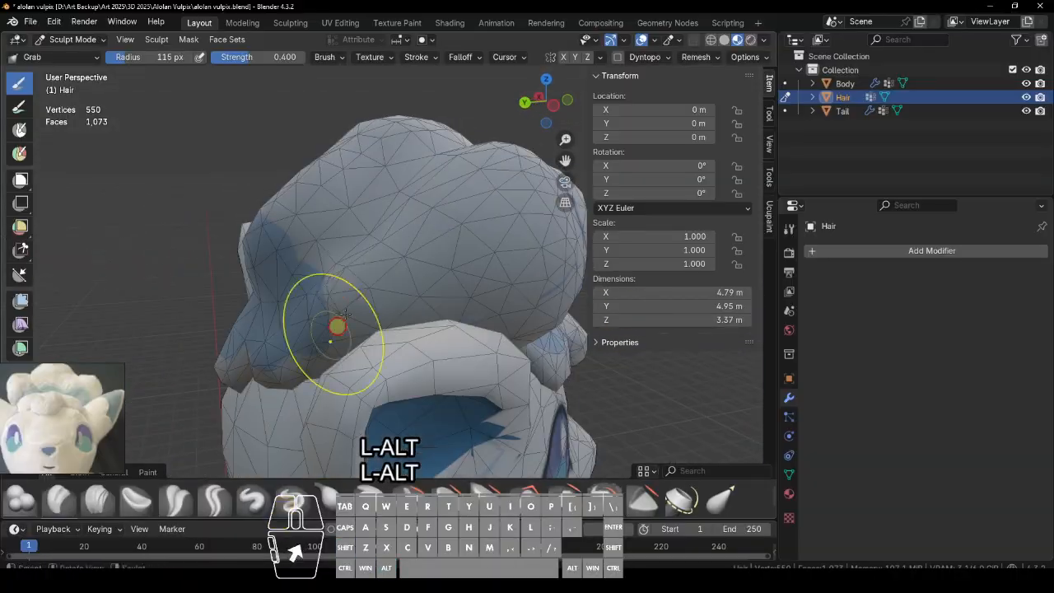
alt+drag(434, 297, 563, 300)
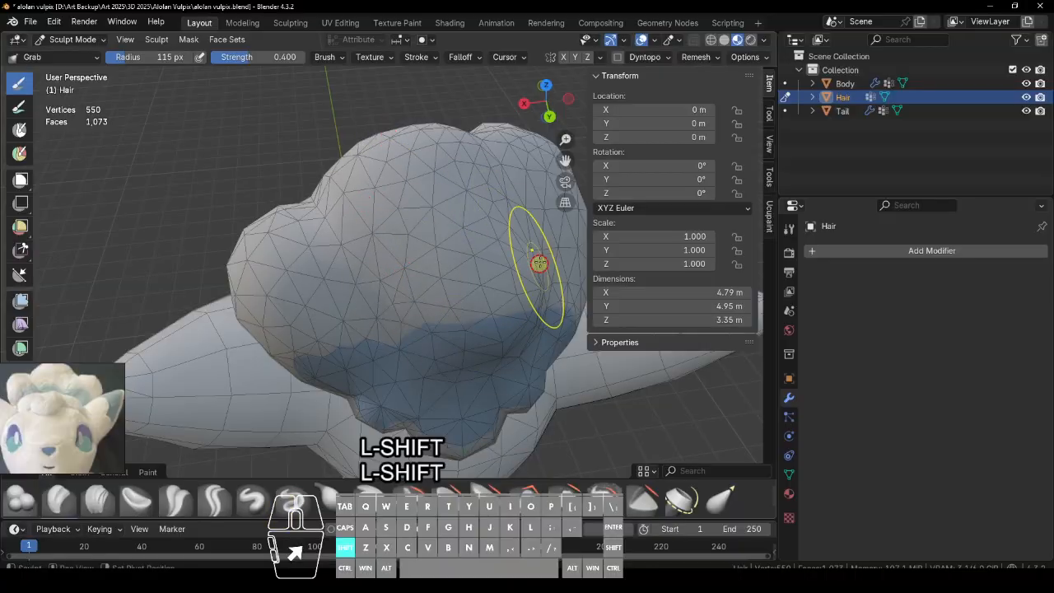
mouse_move(306, 376)
alt+mouse_down()
mouse_move(411, 313)
mouse_move(505, 376)
mouse_move(392, 367)
mouse_move(383, 354)
alt+mouse_up()
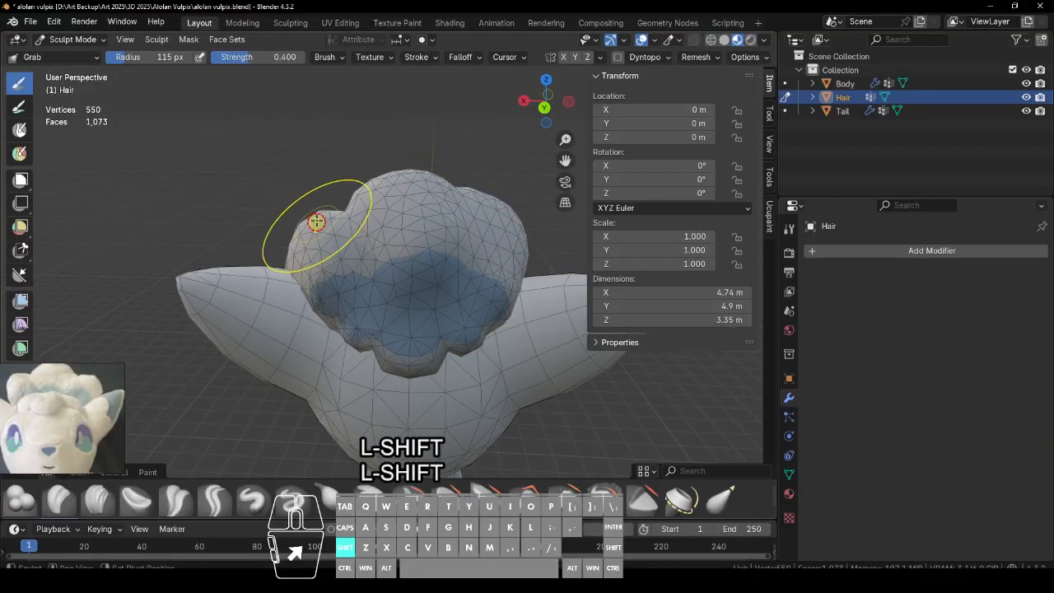
Step: Sculpt the hair's outer side lobes narrower around the head, using X-ray display to check the fit against the body
alt+drag(516, 348, 305, 311)
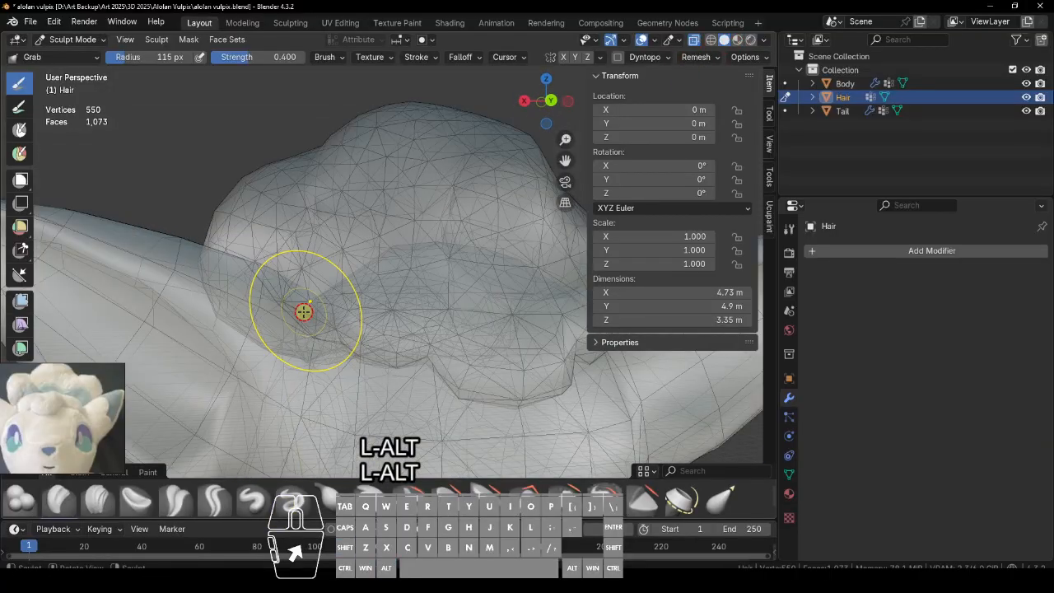
mouse_move(223, 306)
alt+mouse_down()
mouse_move(664, 367)
mouse_move(539, 287)
mouse_move(475, 414)
mouse_move(494, 374)
mouse_move(560, 374)
mouse_move(216, 245)
mouse_move(364, 337)
mouse_move(217, 238)
mouse_move(573, 375)
alt+mouse_up()
click(694, 40)
mouse_move(431, 299)
alt+mouse_down()
mouse_move(541, 419)
mouse_move(503, 376)
mouse_move(424, 357)
mouse_move(685, 326)
alt+mouse_up()
scroll(424, 357, down, 1)
scroll(424, 358, down, 4)
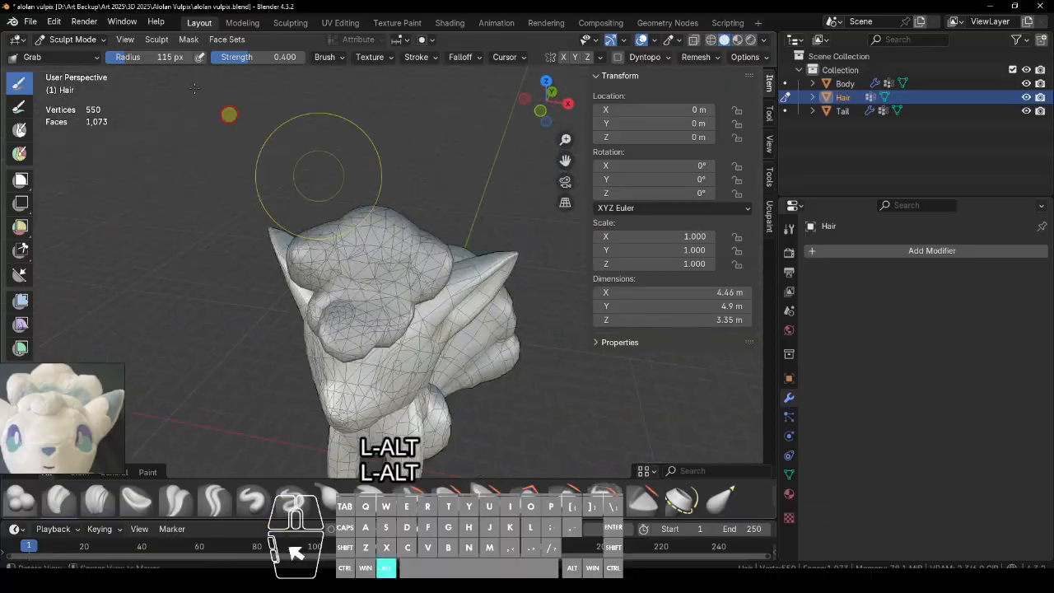
Step: Return the hair to Edit Mode and rework the seam edges in the fold beside the front lobe
key(ctrl+Tab)
key(Tab)
mouse_move(456, 264)
alt+mouse_down()
mouse_move(567, 268)
mouse_move(464, 288)
alt+mouse_up()
scroll(464, 288, up, 3)
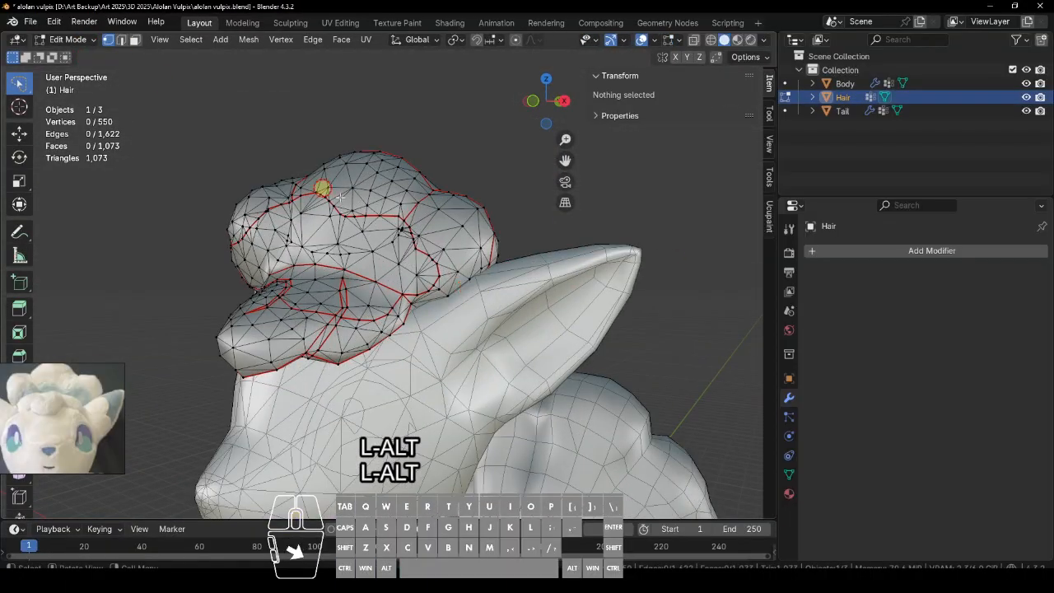
alt+shift+drag(168, 87, 402, 264)
drag(363, 360, 371, 354)
click(415, 346)
mouse_move(461, 364)
alt+mouse_down()
mouse_move(492, 369)
mouse_move(425, 372)
mouse_move(482, 418)
alt+mouse_up()
shift+click(419, 332)
key(ctrl+z)
key(q)
Step: Select the upper part of the front lobe and update the seam along its side edge
drag(363, 329, 326, 371)
alt+drag(338, 368, 533, 354)
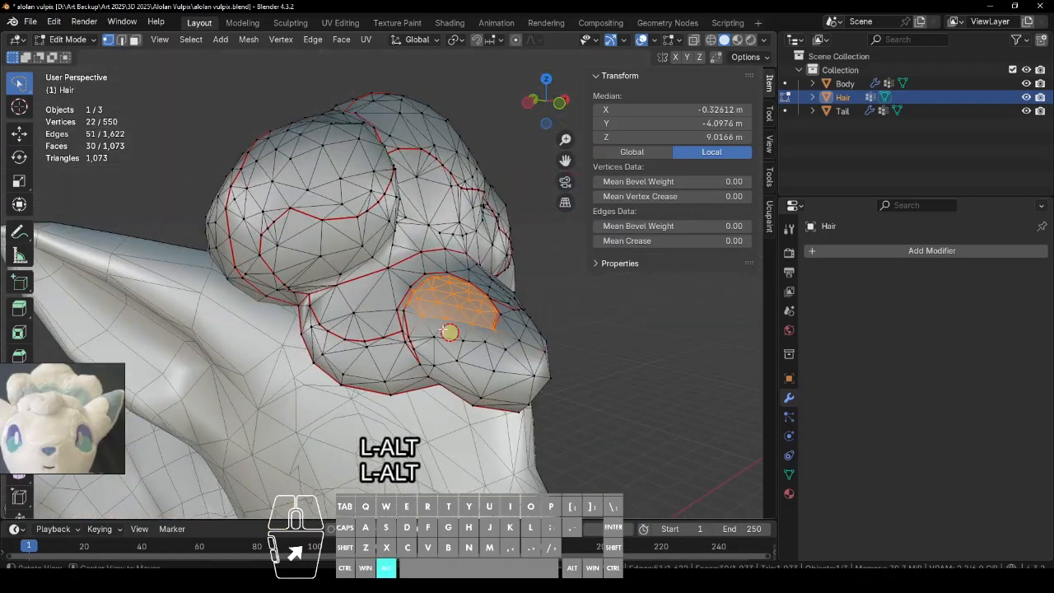
shift+click(419, 363)
alt+drag(420, 362, 443, 297)
key(q)
click(622, 375)
Step: Reposition vertices on the front lobe near its seam, and save the file
alt+drag(626, 374, 684, 346)
click(503, 315)
key(g)
click(542, 340)
alt+drag(542, 340, 563, 385)
key(ctrl+z)
click(483, 301)
key(g)
click(477, 286)
alt+drag(478, 286, 504, 389)
key(ctrl+s)
Step: Mark a seam across the front lobe's lower face, just above its bottom rim
alt+drag(481, 281, 461, 296)
scroll(465, 317, up, 3)
alt+drag(475, 360, 391, 276)
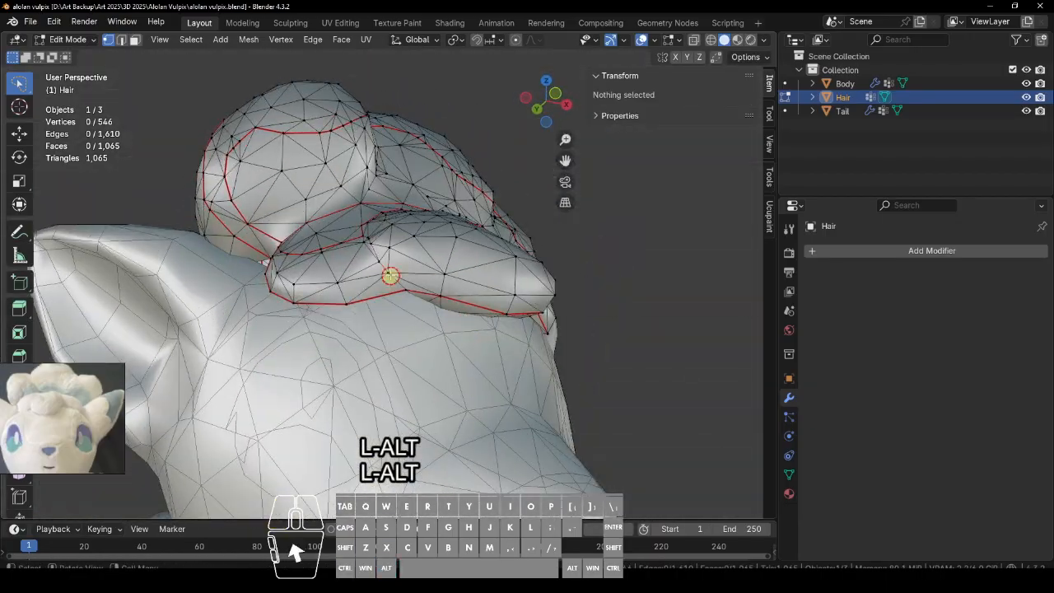
click(390, 276)
alt+drag(546, 359, 407, 325)
key(ctrl+z)
alt+drag(505, 359, 411, 362)
key(q)
alt+drag(525, 421, 480, 412)
Step: Adjust a vertex on the new front seam, and try a knife cut beside it
click(319, 320)
key(shift+g)
click(344, 354)
alt+drag(344, 354, 456, 320)
key(ctrl+z)
click(417, 354)
click(430, 309)
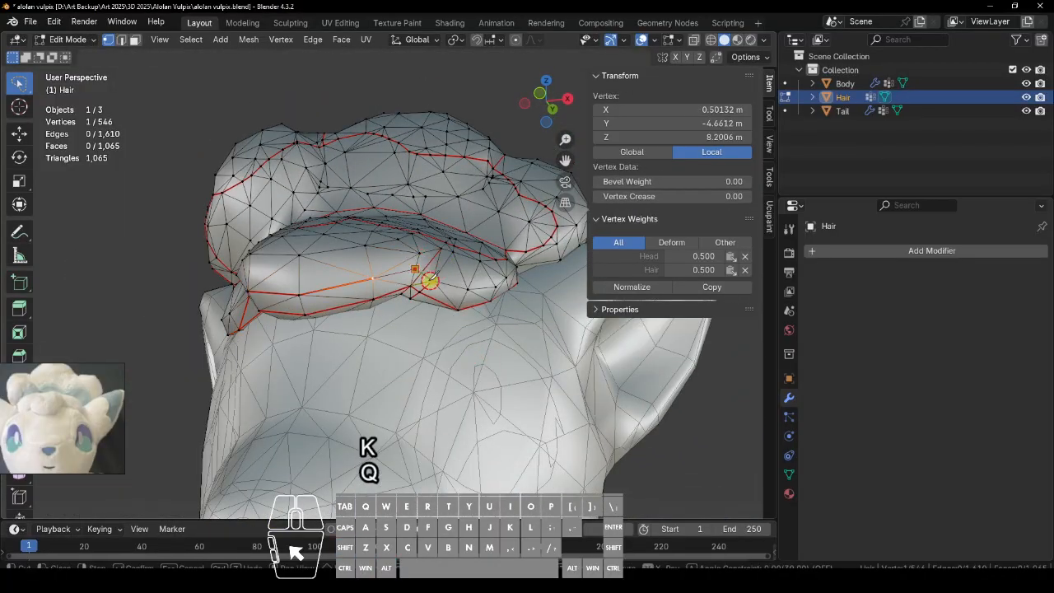
key(ctrl+z)
alt+drag(424, 270, 443, 302)
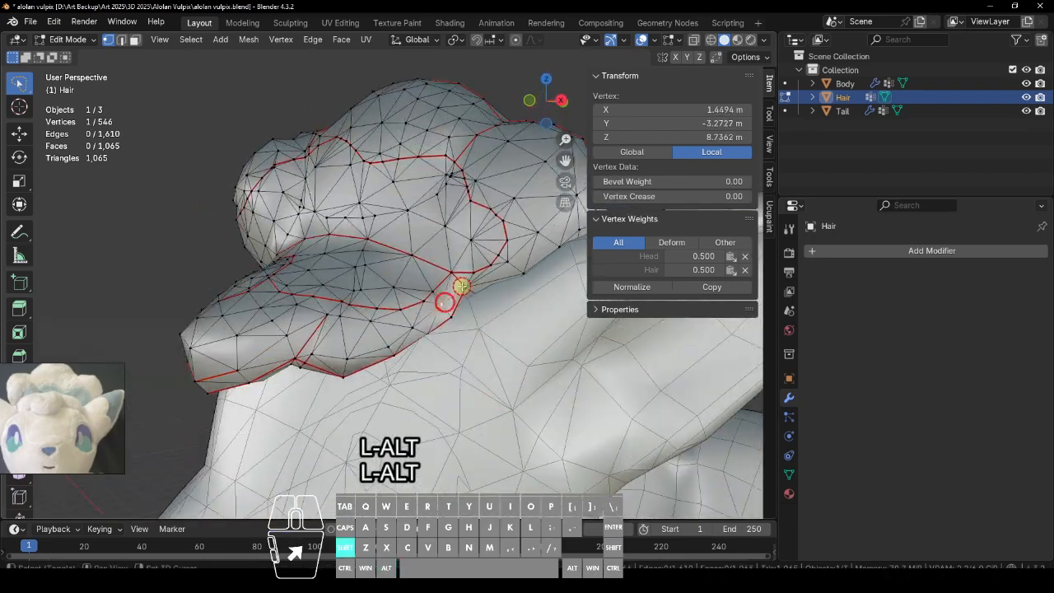
Step: Join the new front seam to the rim beside the small side lobe, and clear the seam along the front lobe's rim
shift+click(311, 354)
alt+drag(312, 354, 456, 292)
alt+drag(515, 328, 396, 301)
key(ctrl+z)
shift+click(444, 320)
key(q)
click(450, 322)
shift+click(392, 369)
alt+drag(449, 322, 447, 274)
shift+click(447, 274)
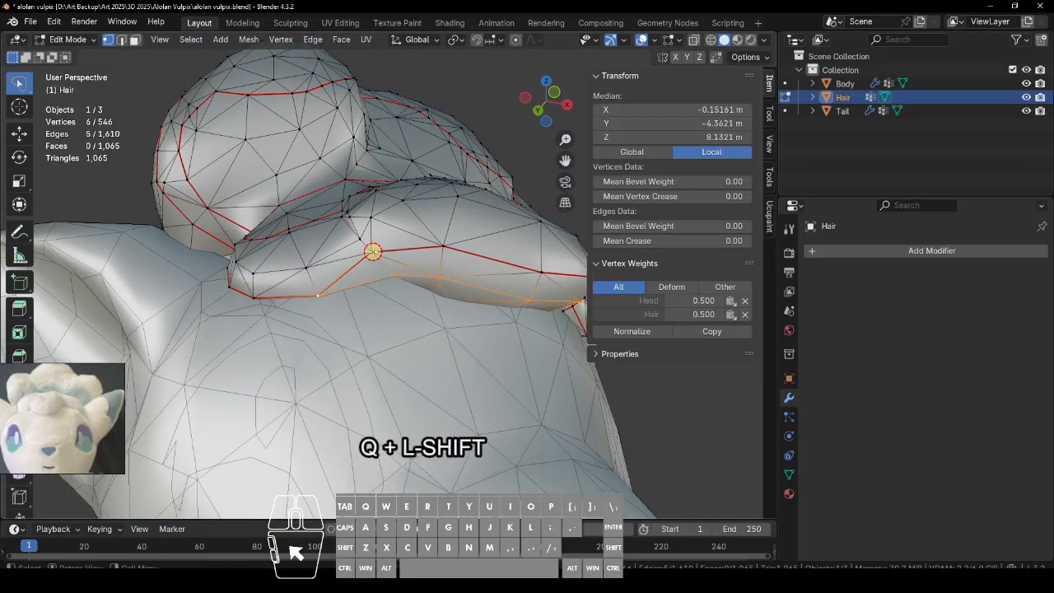
Step: Slide two vertices along the front lobe's bottom rim to even out its edge
click(394, 274)
key(shift+v)
click(397, 291)
click(442, 274)
key(shift+v)
click(461, 278)
alt+drag(489, 247, 494, 329)
Step: Hide the body, smooth the front of the hair in Sculpt Mode, and return to Object Mode
click(1025, 84)
click(67, 40)
click(84, 85)
drag(437, 325, 426, 310)
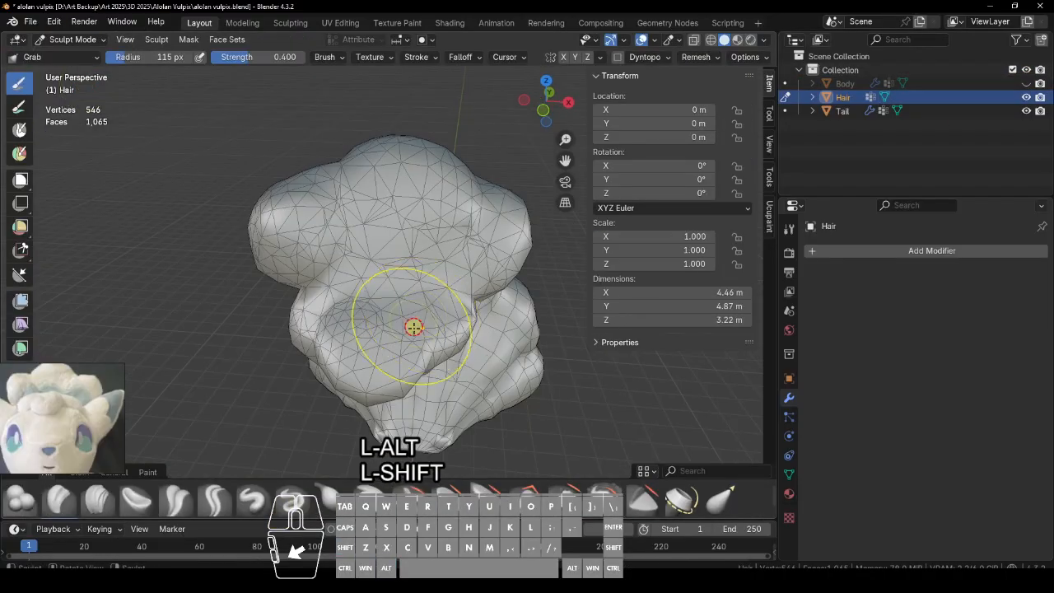
click(72, 40)
click(79, 56)
Step: Switch the viewport to Material Preview shading, save the file, and open the hair mesh in Edit Mode
click(736, 39)
click(597, 398)
key(ctrl+s)
click(428, 288)
alt+drag(324, 348, 531, 403)
key(Tab)
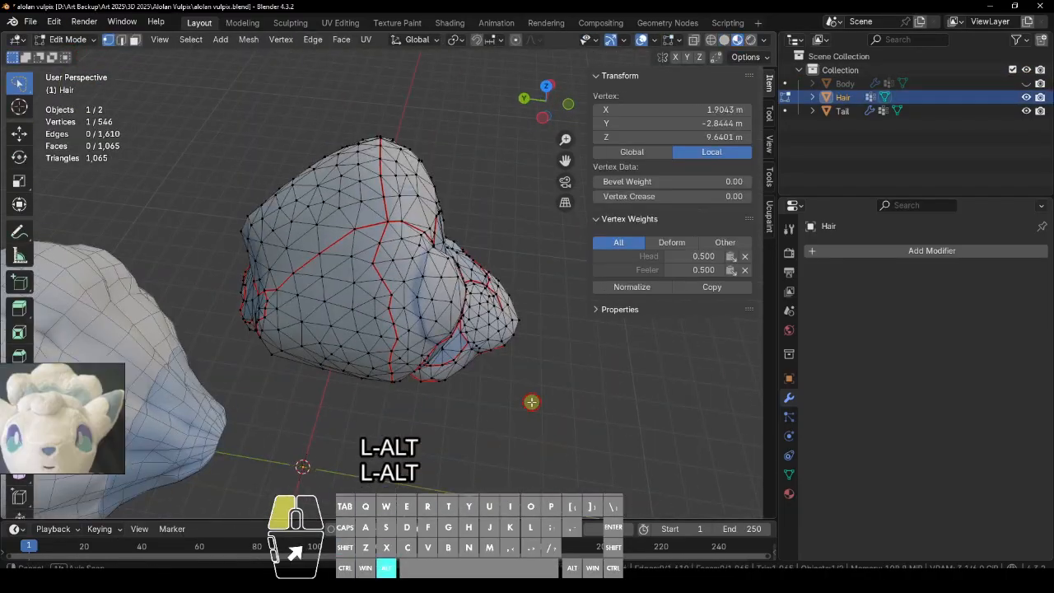
Step: Reposition vertices along the side of the hair and its lower rim, and save the file
scroll(447, 346, down, 3)
scroll(447, 346, up, 3)
mouse_move(458, 286)
alt+mouse_down()
mouse_move(482, 374)
mouse_move(335, 298)
mouse_move(334, 282)
alt+mouse_up()
mouse_move(370, 288)
alt+mouse_down()
mouse_move(497, 214)
mouse_move(472, 254)
mouse_move(521, 258)
alt+mouse_up()
click(477, 298)
key(r)
click(492, 345)
click(344, 279)
key(g)
click(412, 403)
alt+drag(494, 411, 586, 341)
alt+drag(363, 292, 370, 251)
click(342, 328)
key(ctrl+s)
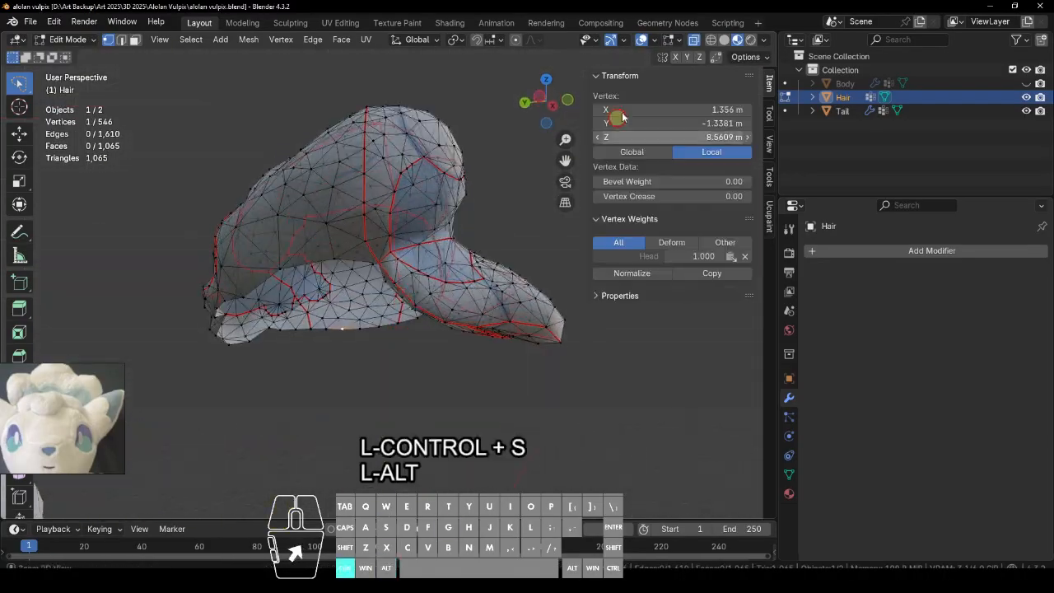
Step: Clear the vertex selection, turn off X-ray display and save the file
click(519, 205)
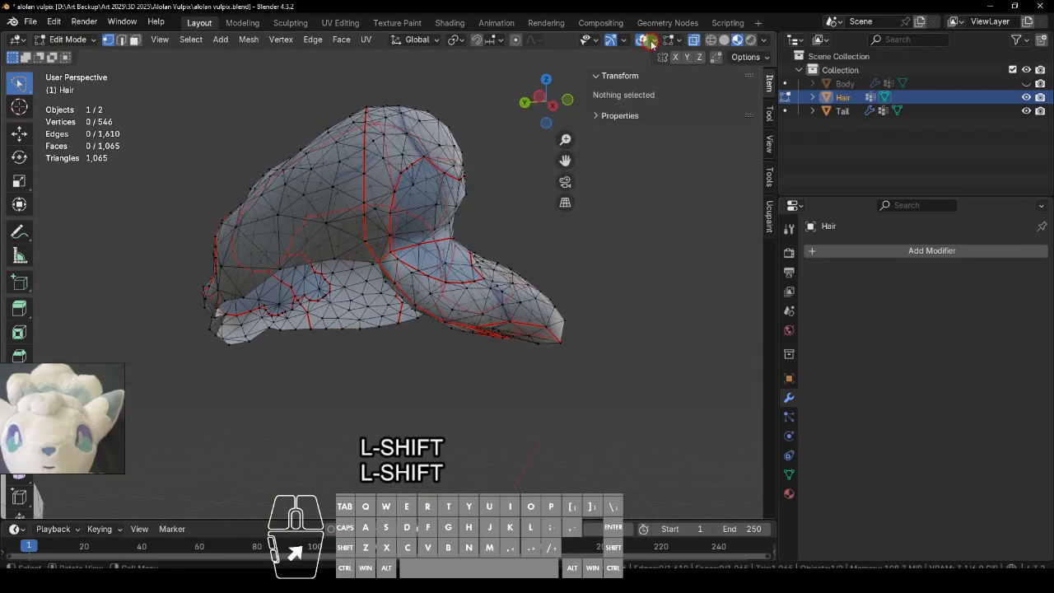
alt+drag(535, 182, 428, 313)
key(ctrl+s)
Step: Straighten the two seams running down the back of the hair between the central lobe and the side lobes
alt+drag(538, 279, 572, 305)
click(473, 223)
shift+click(481, 266)
key(g)
click(511, 246)
click(307, 296)
shift+click(303, 275)
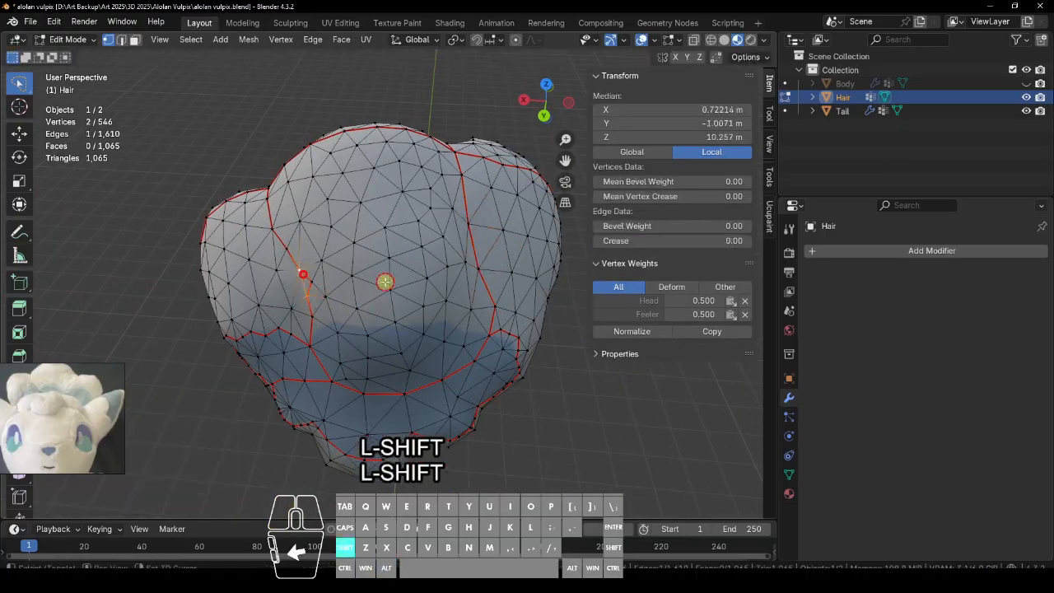
key(q)
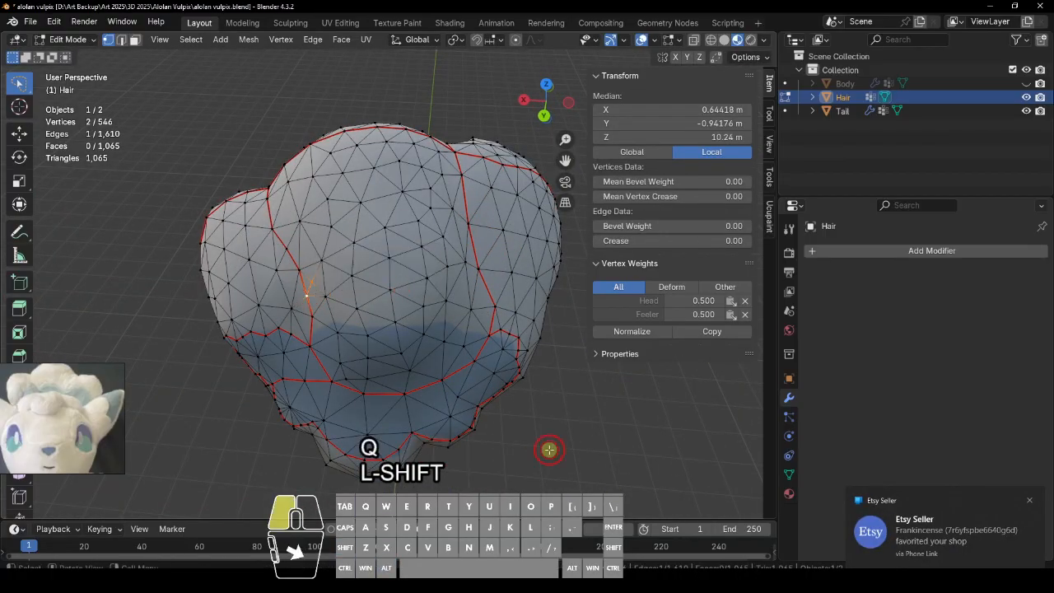
click(549, 450)
scroll(469, 412, down, 1)
alt+drag(529, 434, 529, 409)
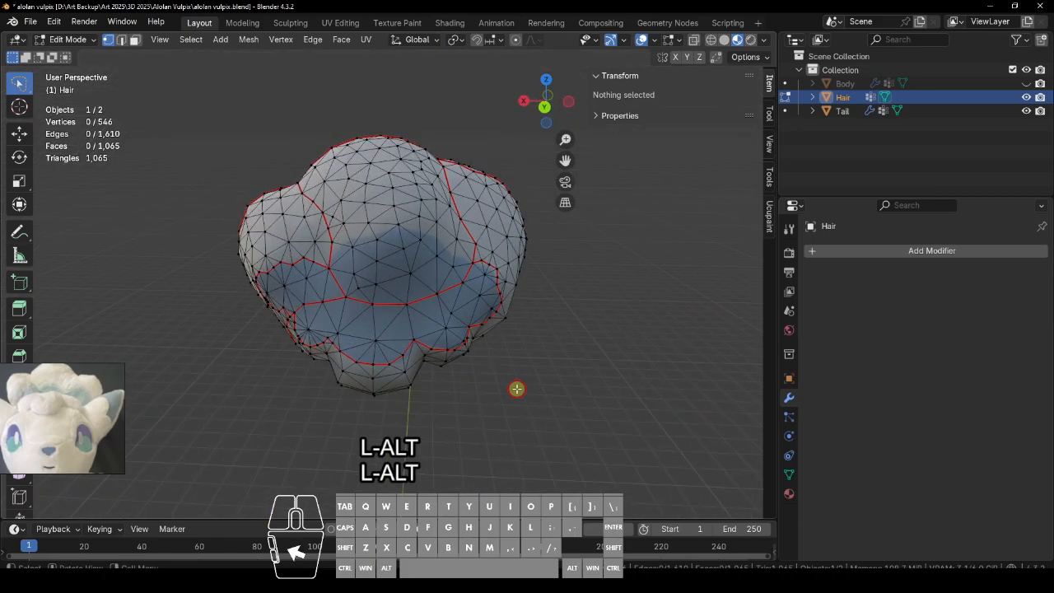
Step: Show the body, examine the back of the hair with overlays hidden, restore them and save the file
click(643, 41)
click(1026, 83)
alt+drag(595, 322, 663, 362)
alt+drag(683, 378, 648, 339)
click(642, 40)
key(ctrl+s)
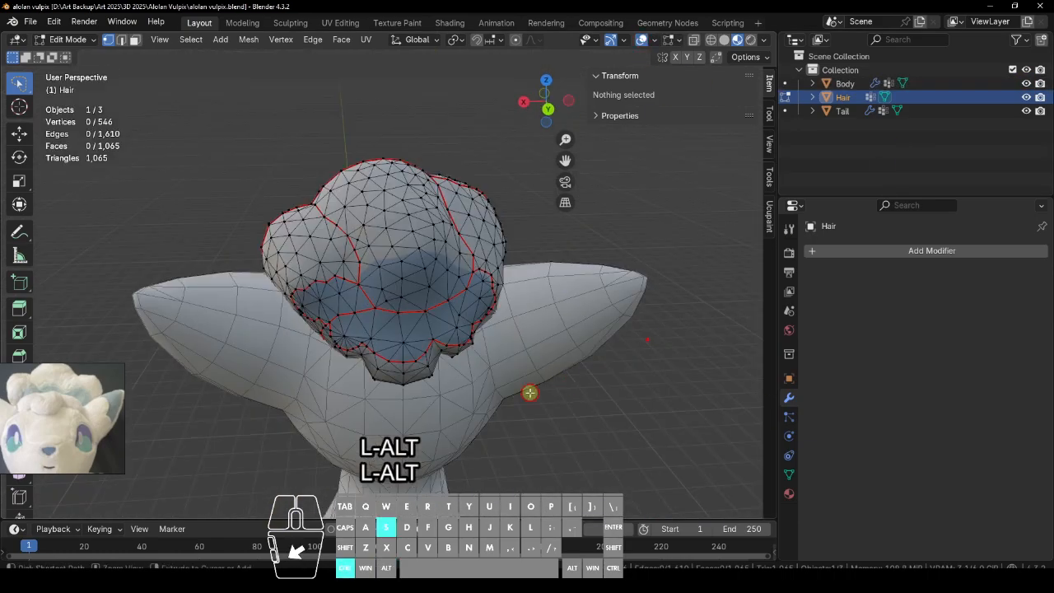
Step: Clear the seam bordering the blue patch on one side lobe at the back of the hair, and save the file
scroll(411, 357, up, 3)
alt+drag(412, 357, 346, 313)
click(311, 268)
alt+drag(311, 268, 379, 241)
shift+click(367, 234)
shift+click(301, 254)
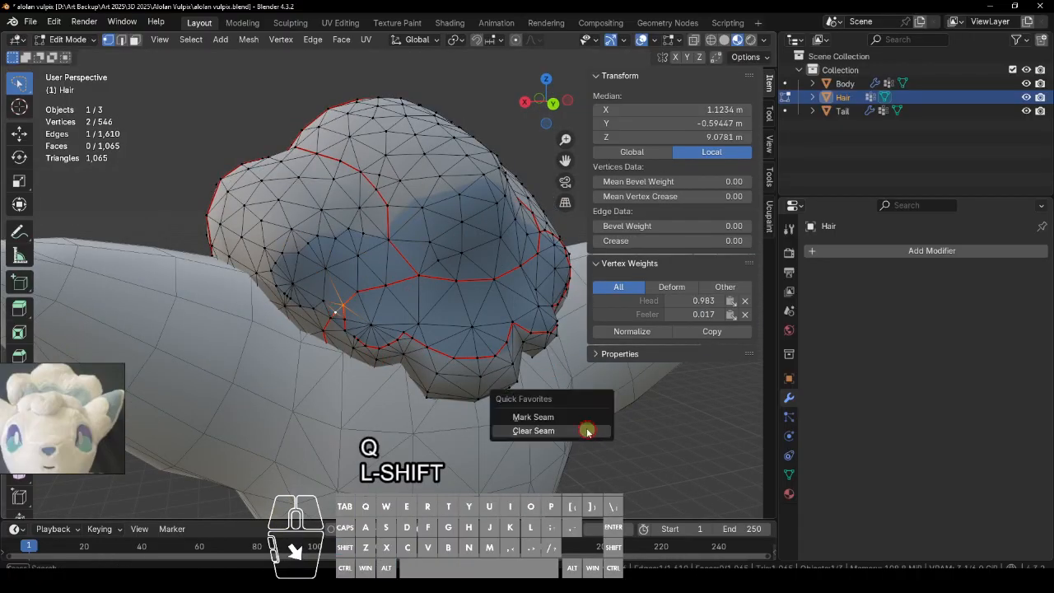
click(589, 434)
click(646, 444)
alt+drag(646, 445, 612, 449)
key(ctrl+s)
Step: Duplicate the hair object in place and hide the original
scroll(572, 362, down, 4)
alt+drag(571, 362, 532, 352)
key(Tab)
key(shift+d)
right_click(498, 250)
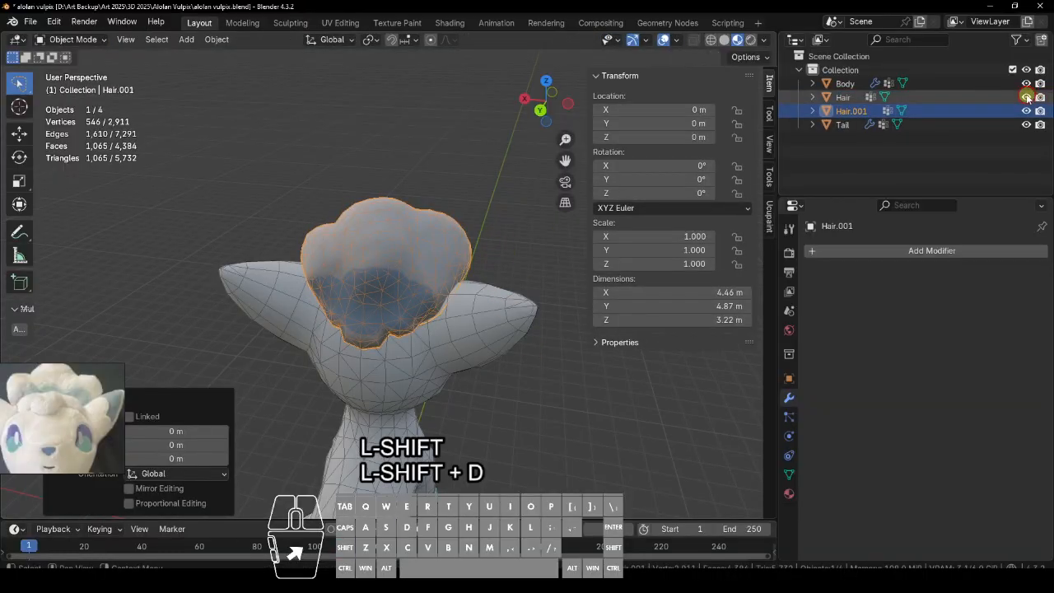
Step: Edit the duplicated hair's mesh and knife-cut along one side of the blue patch's upper border on the central lobe
key(Tab)
alt+drag(402, 273, 419, 423)
scroll(419, 423, up, 4)
key(k)
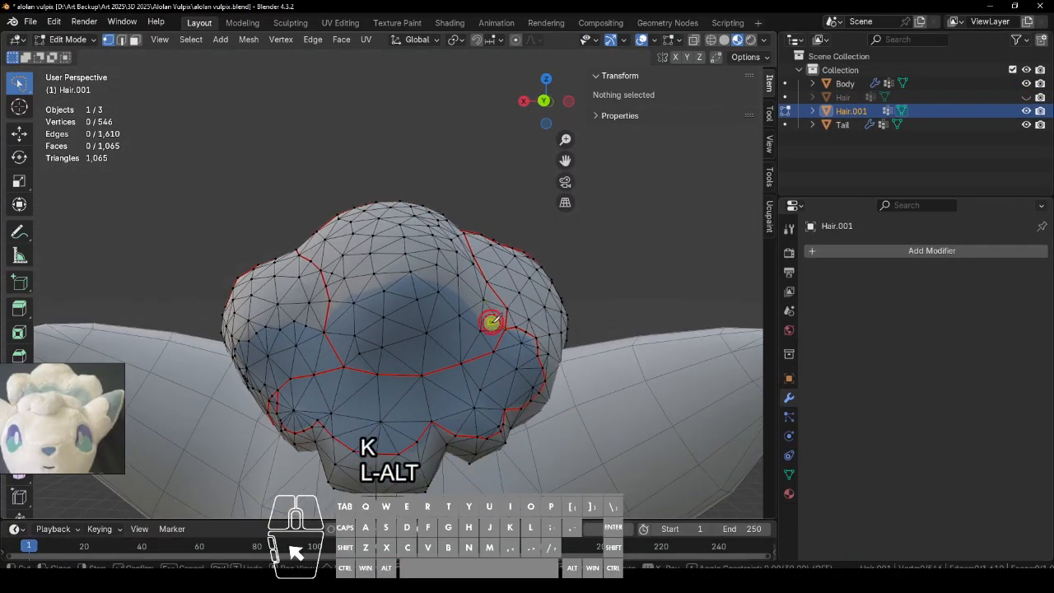
scroll(492, 323, up, 4)
alt+shift+drag(491, 323, 376, 327)
key(ctrl+z)
key(Return)
Step: Mark the new cut along the blue patch as a seam and nudge its end vertex onto the color border
alt+shift+drag(119, 171, 329, 420)
alt+drag(510, 353, 531, 361)
key(q)
click(438, 326)
key(g)
click(434, 360)
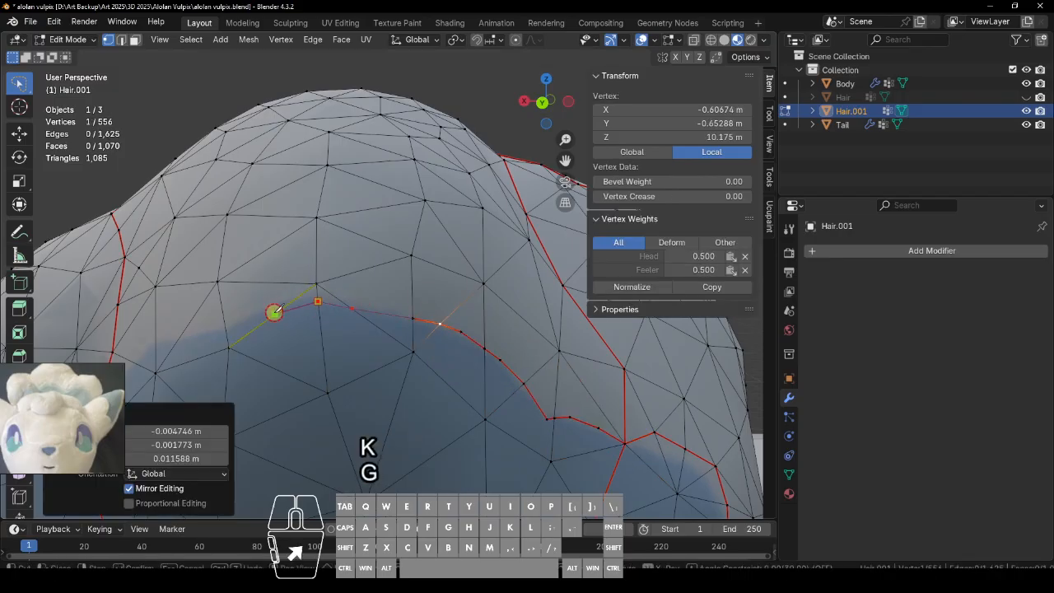
Step: Knife-cut across the middle of the central lobe along the blue patch's upper border and mark the cut as a seam
key(Return)
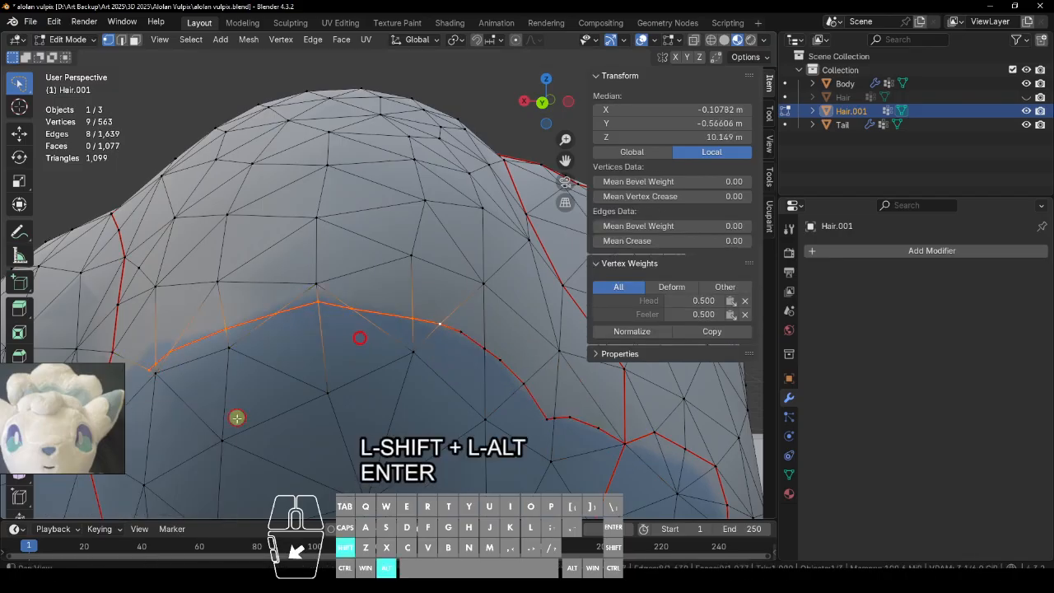
alt+shift+drag(235, 419, 494, 372)
key(q)
click(431, 319)
Step: Knife-cut the last section of the blue patch's upper border to the side-lobe seam and mark it as a seam
key(k)
click(430, 320)
click(354, 398)
key(Return)
key(q)
click(442, 364)
Step: Reposition vertices on the central lobe's new seam to follow the blue patch's upper border smoothly, and save the file
key(s)
key(g)
alt+shift+drag(502, 381, 204, 399)
key(s)
click(420, 349)
click(262, 277)
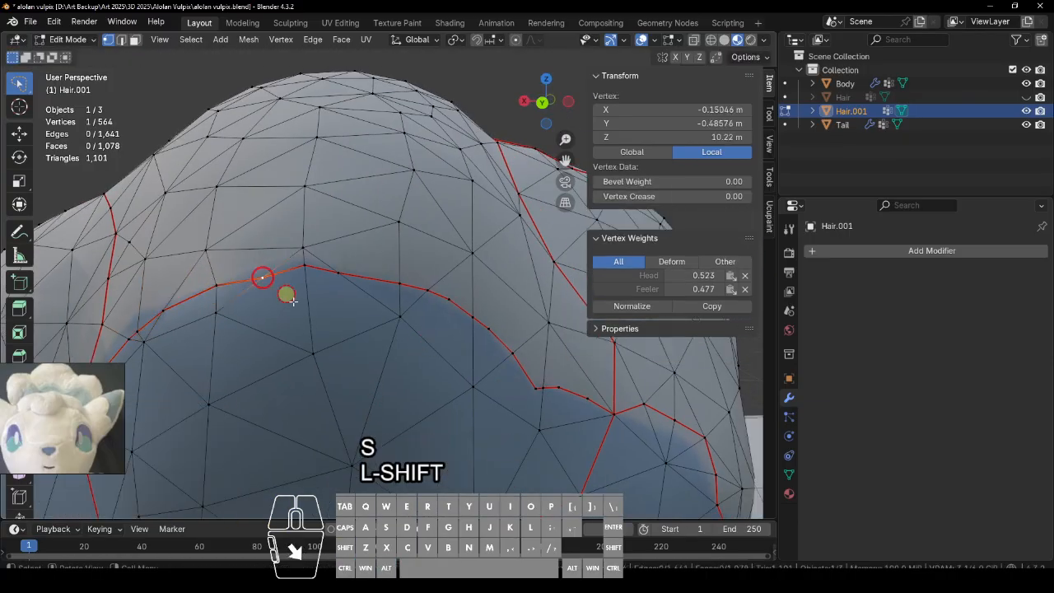
key(g)
click(338, 272)
key(g)
click(402, 282)
key(g)
click(566, 362)
key(ctrl+s)
Step: Subdivide an edge at the blue patch's border, reposition the new vertex, and mark the border across the adjoining side lobe as a seam
alt+drag(566, 362, 471, 469)
right_click(498, 292)
click(492, 260)
key(g)
key(g)
click(471, 390)
mouse_move(302, 380)
mouse_down()
mouse_move(341, 311)
mouse_move(512, 306)
mouse_up()
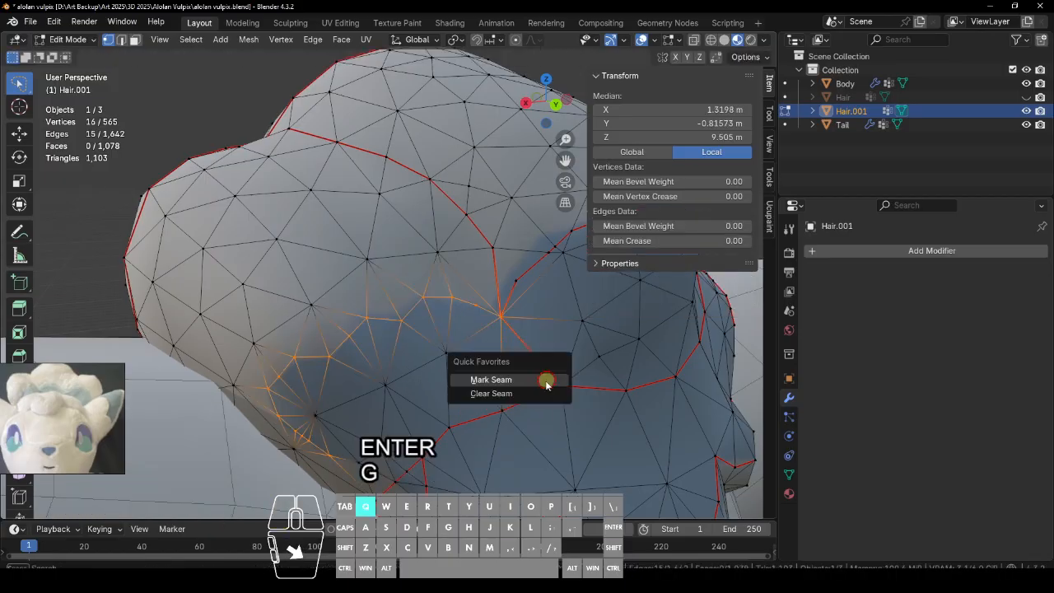
click(546, 384)
Step: Move vertices of the side lobe's new seam onto the blue patch's border and subdivide its edges to round the scallop
ctrl+alt+drag(545, 383, 536, 420)
click(401, 309)
key(g)
click(346, 339)
key(g)
click(347, 343)
shift+click(354, 320)
right_click(386, 289)
click(375, 259)
right_click(387, 284)
click(387, 276)
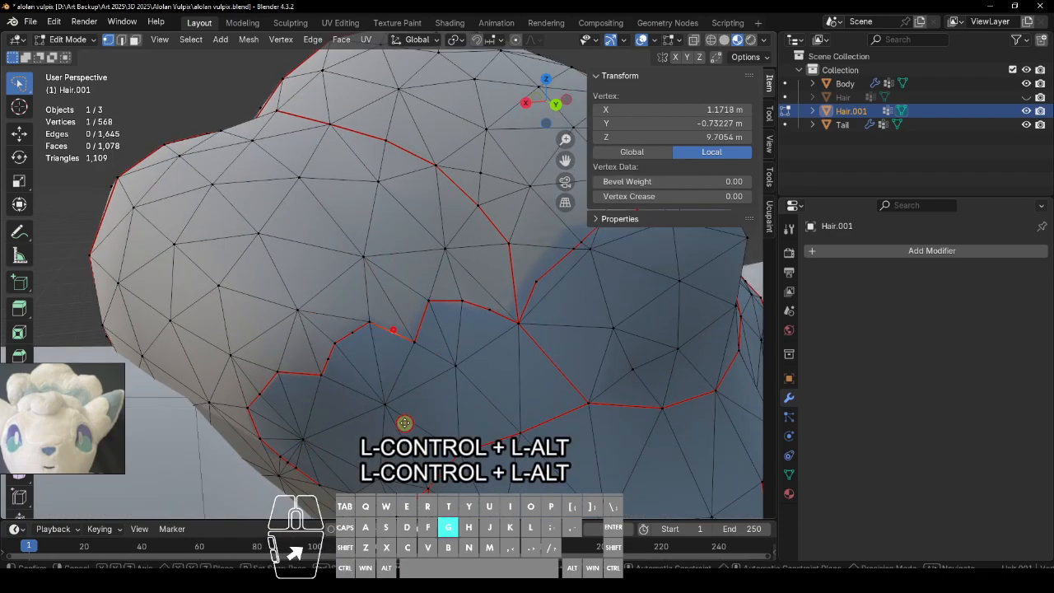
Step: Subdivide the seam edge at the side lobe's outer scallop and move the new vertex to round the curve
click(321, 375)
shift+click(278, 372)
right_click(348, 322)
click(293, 257)
click(299, 372)
key(g)
click(318, 431)
click(261, 392)
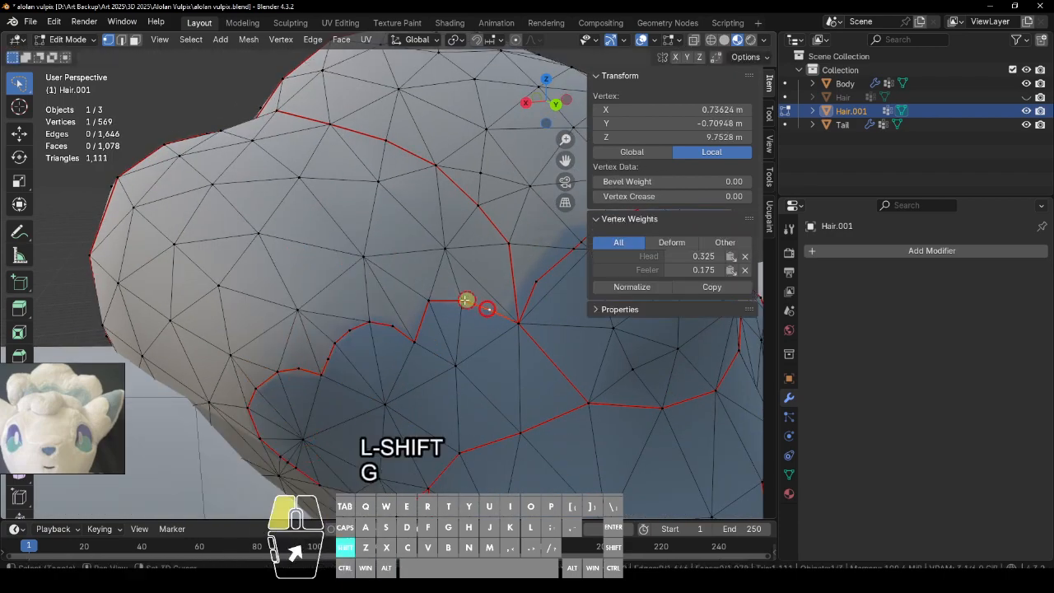
Step: Subdivide the side lobe's seam edge nearest the central lobe and shift the new vertex to round the inner scallop
click(444, 371)
shift+click(464, 302)
right_click(483, 288)
click(487, 302)
alt+drag(486, 301, 594, 335)
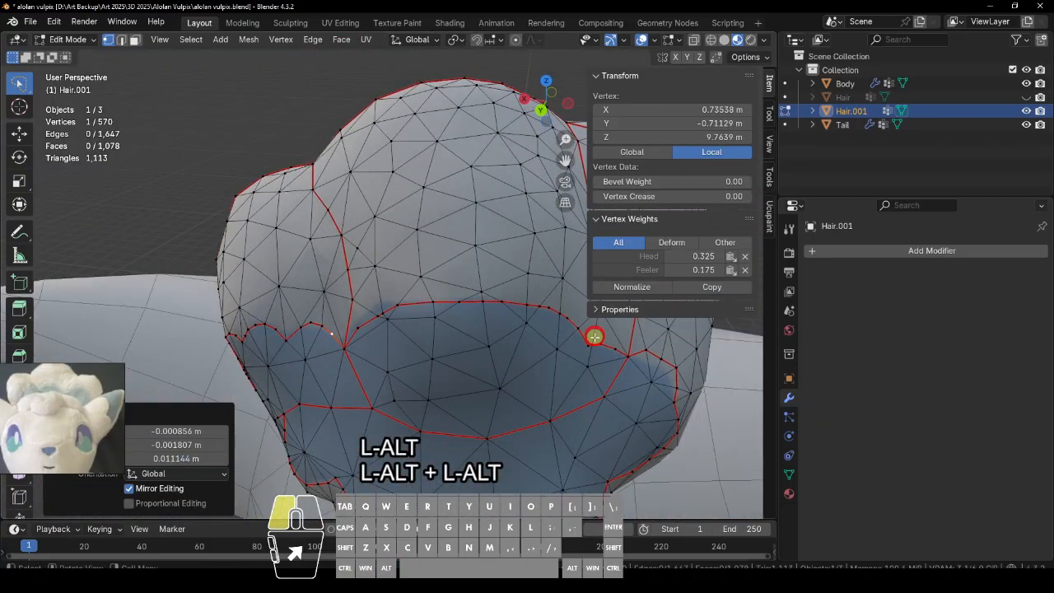
Step: Select the edges along the central lobe's blue border, mark them as a seam and save the file
drag(343, 360, 613, 349)
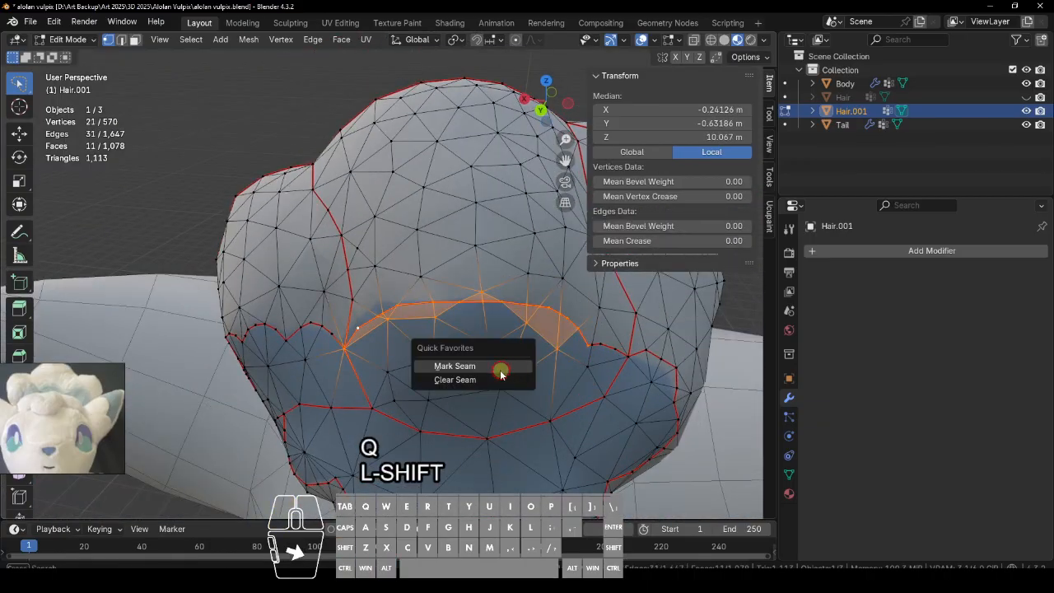
click(503, 367)
ctrl+alt+drag(503, 372, 569, 326)
key(ctrl+s)
Step: Examine the hair in Object Mode from other angles and reopen its mesh to check the seams
key(Tab)
click(532, 367)
click(346, 119)
ctrl+alt+drag(345, 119, 633, 324)
click(419, 277)
key(Tab)
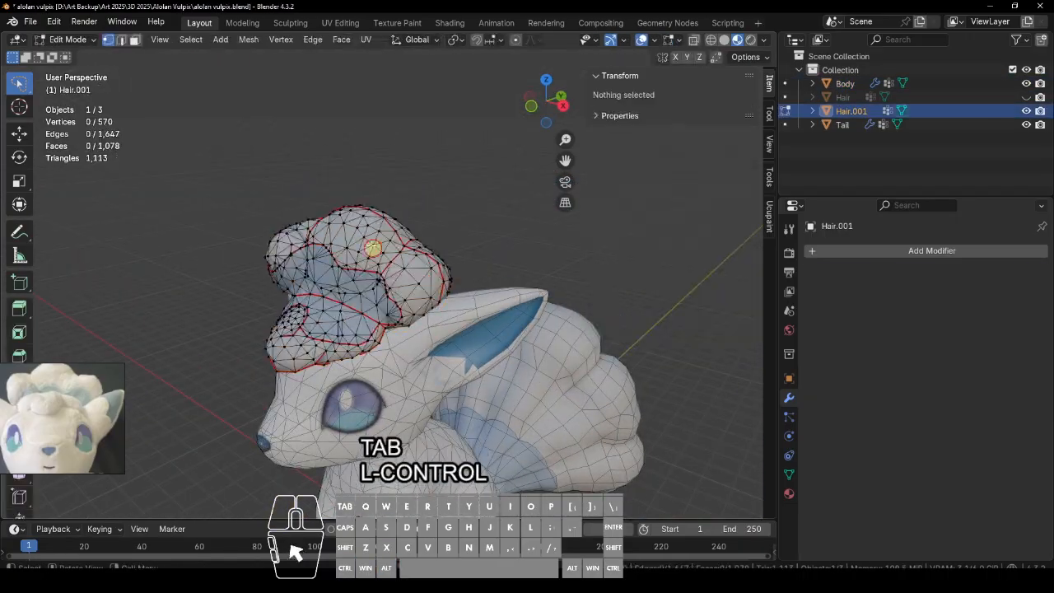
Step: Return to Object Mode in the Layout workspace, deselect everything, look over the whole fox and save the file
key(a)
click(289, 23)
key(Tab)
click(199, 23)
click(508, 228)
alt+shift+drag(508, 342, 507, 251)
alt+drag(508, 390, 461, 380)
alt+shift+drag(494, 378, 456, 230)
key(ctrl+s)
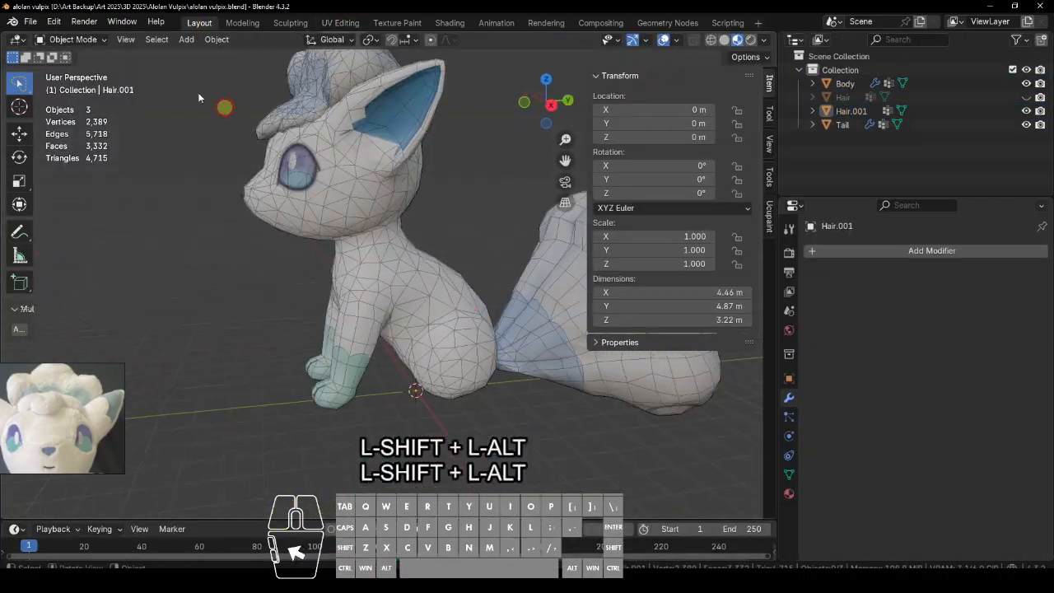